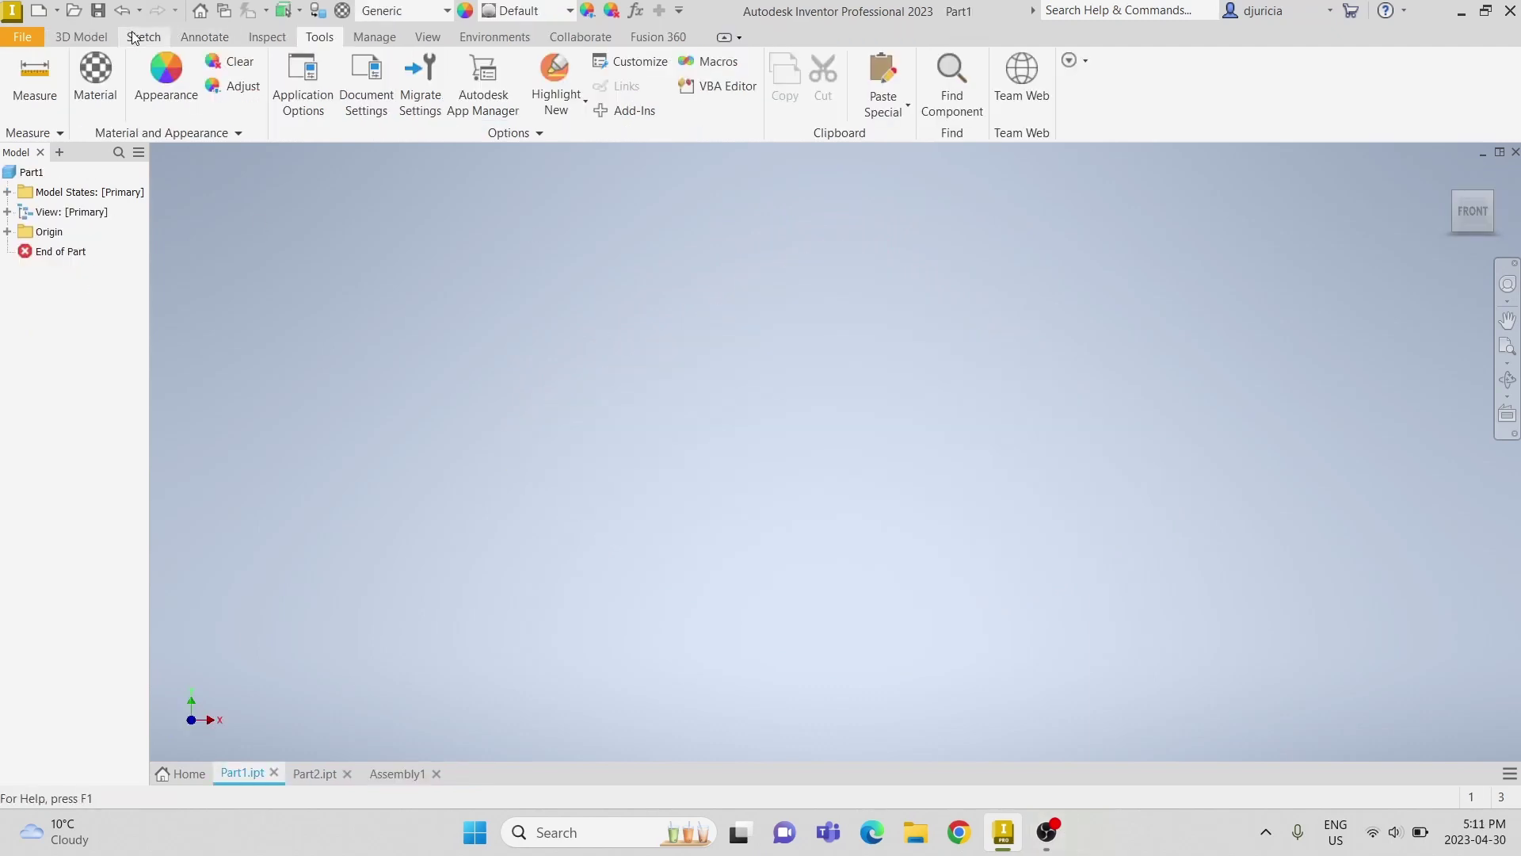
# Start a new 2D sketch on the XY plane, viewed from the top.
pyautogui.click(135, 37)
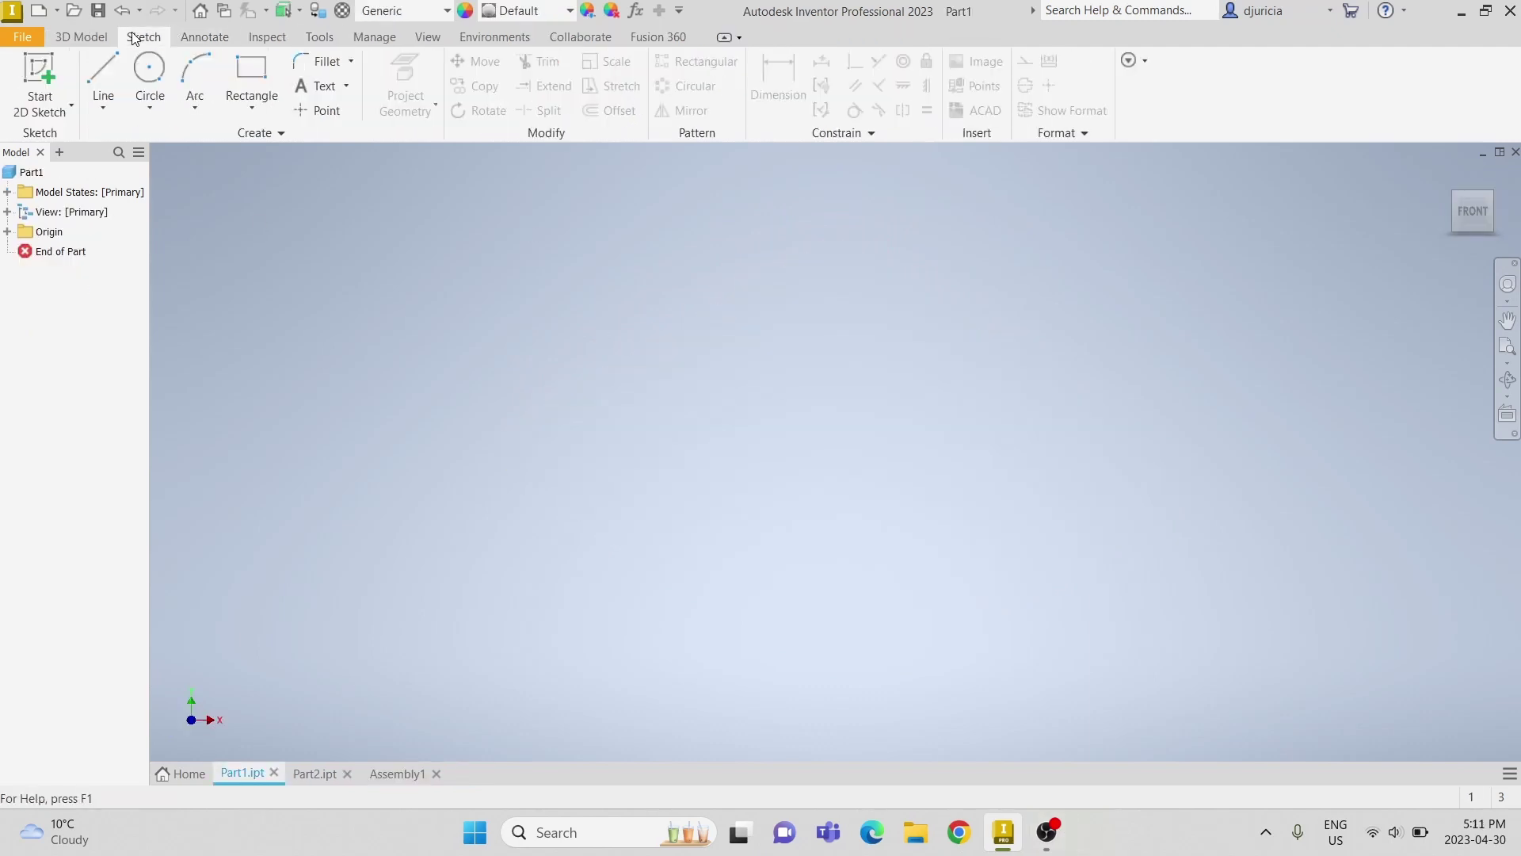
pyautogui.click(42, 70)
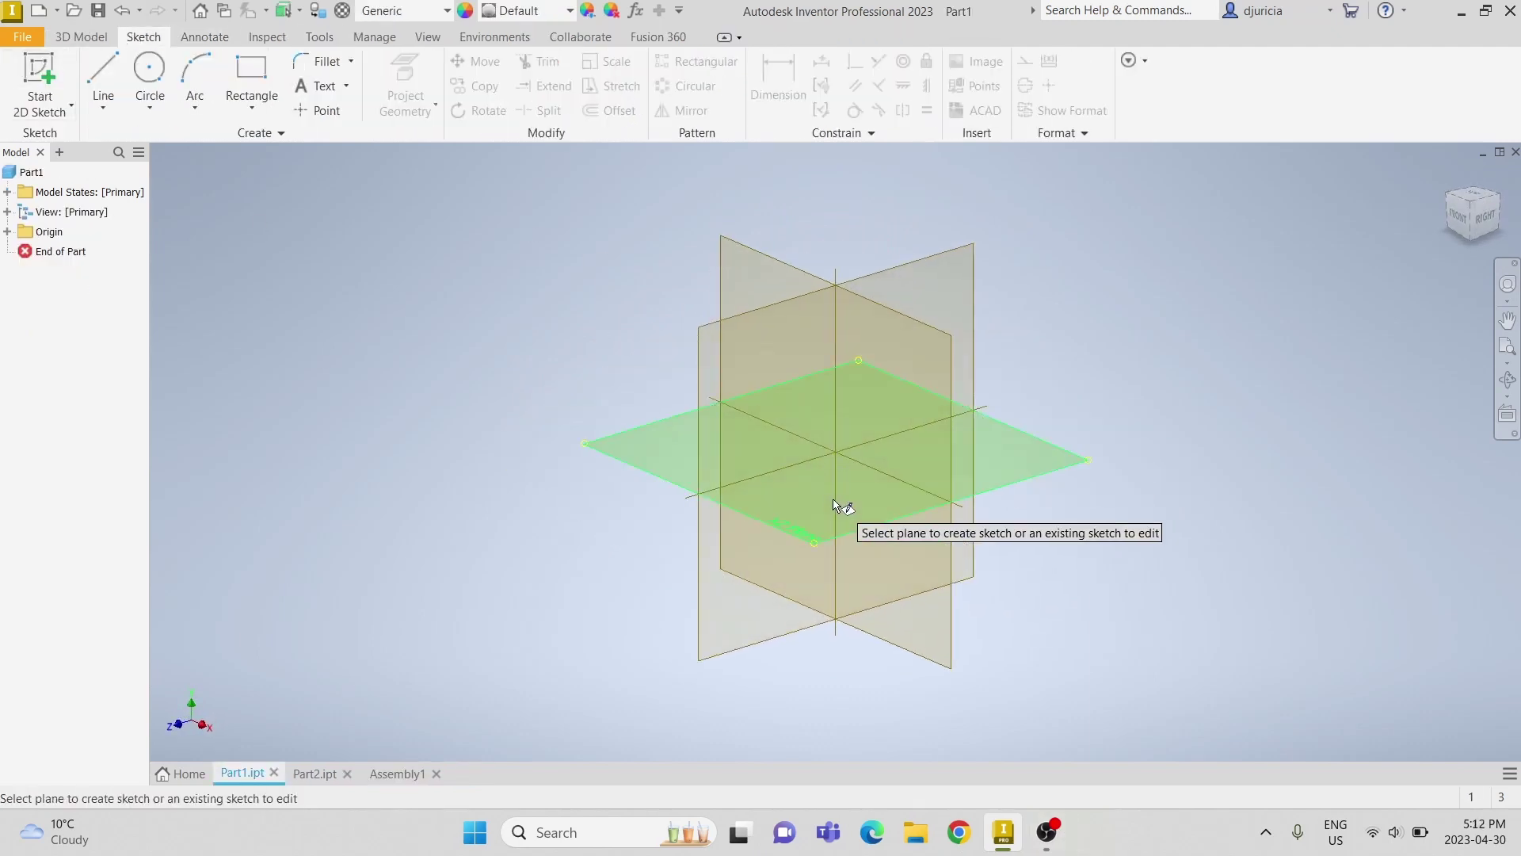
pyautogui.click(834, 501)
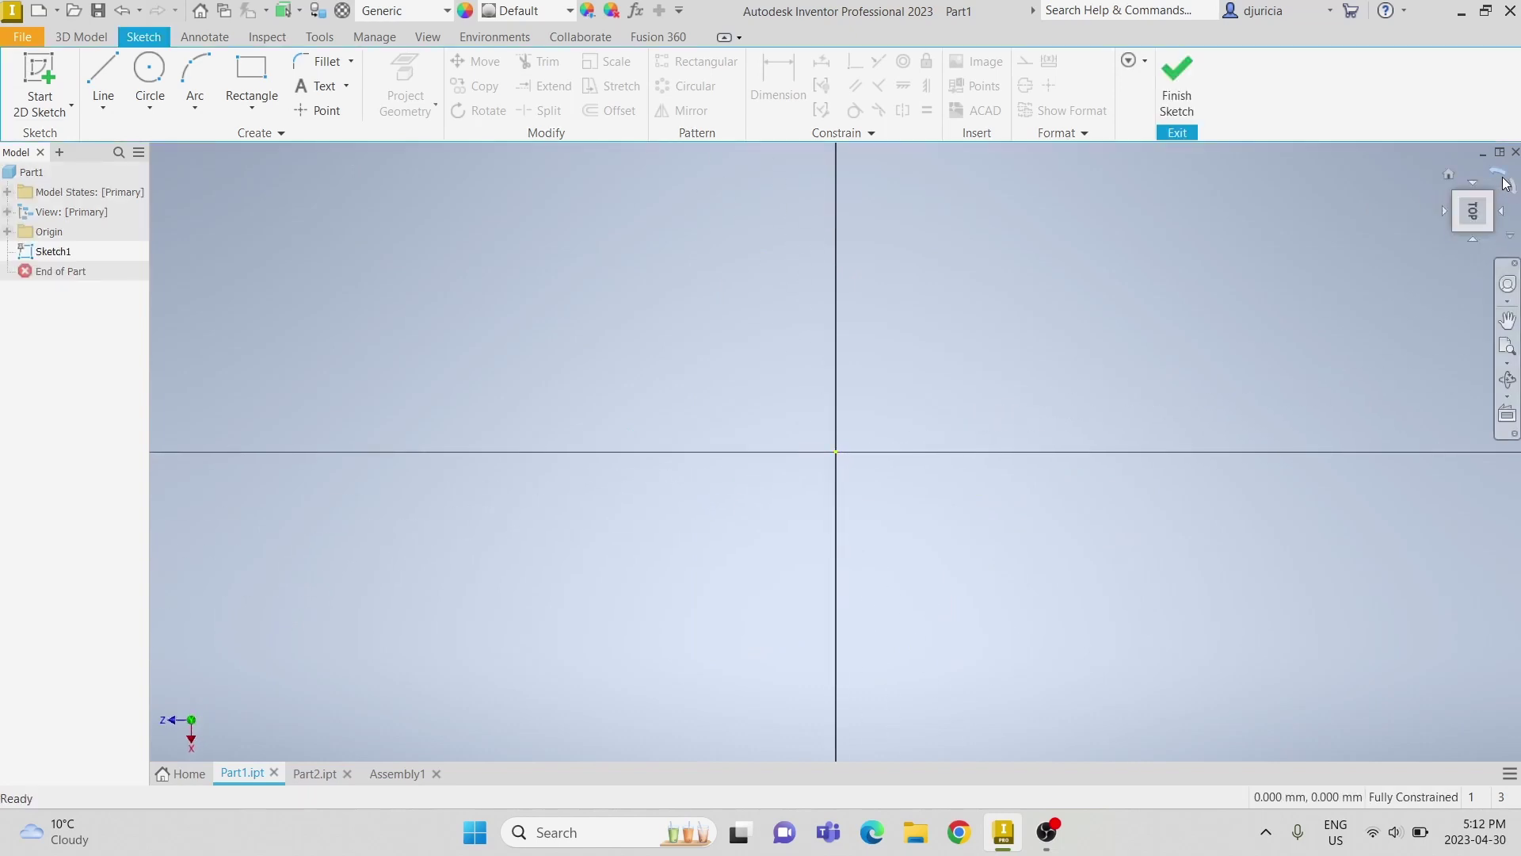
pyautogui.click(1505, 183)
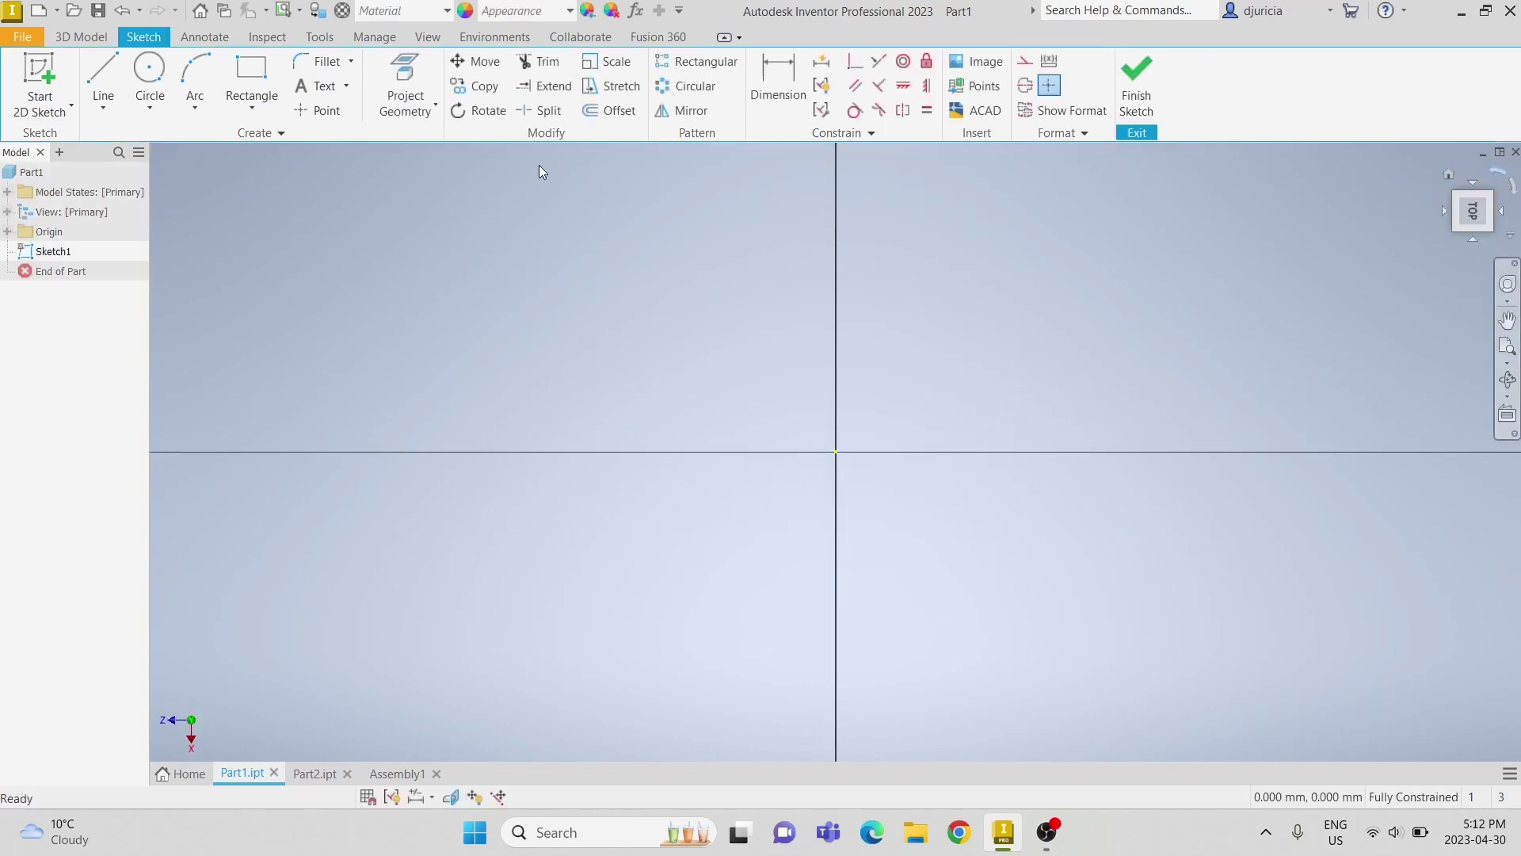
# Draw a 50 × 100 mm rectangle with one corner at the origin.
pyautogui.click(265, 62)
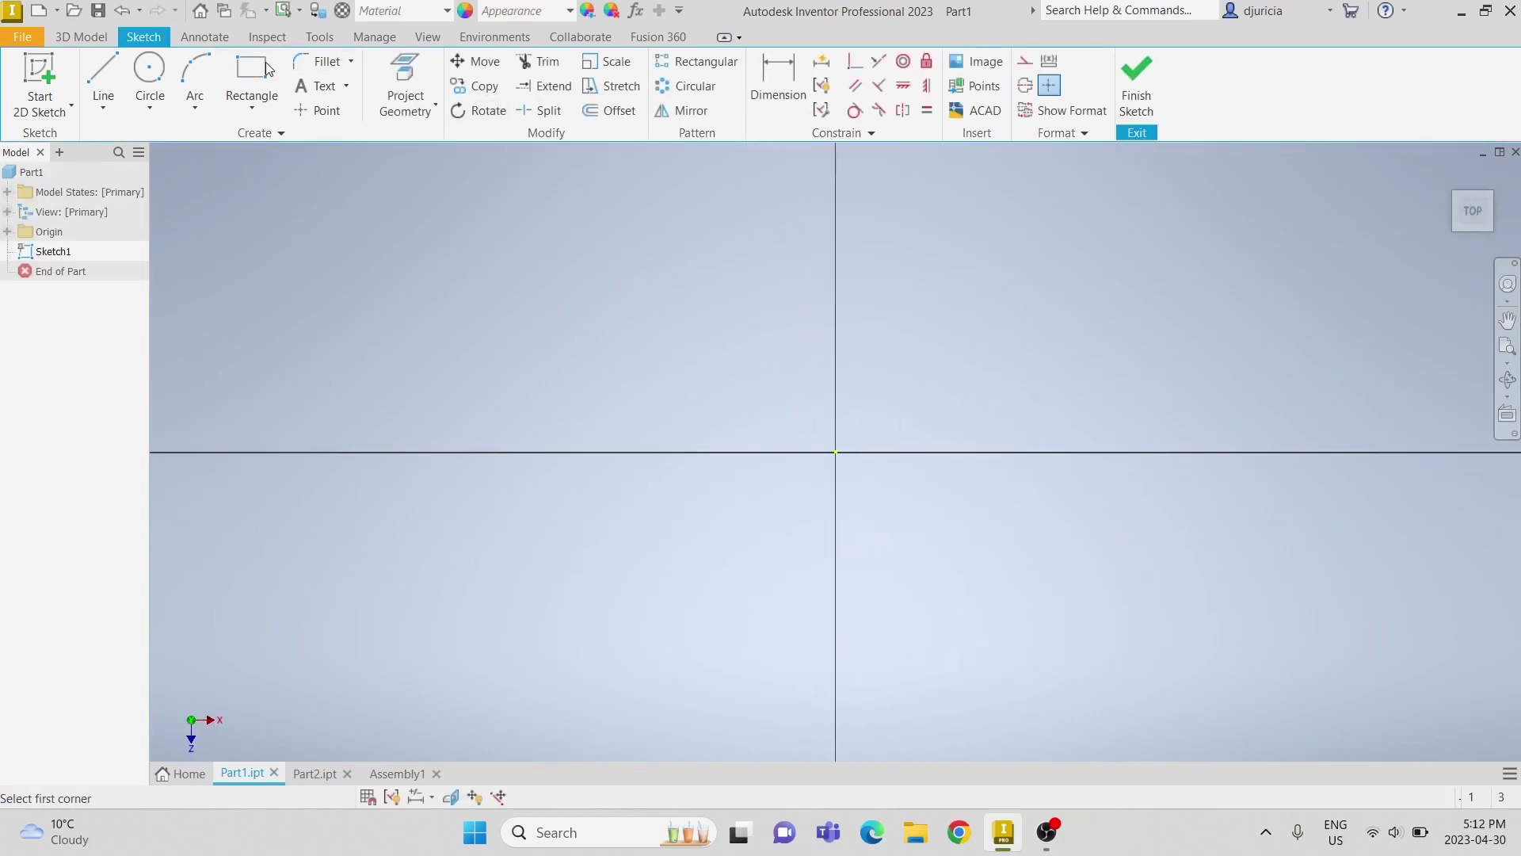
pyautogui.click(836, 452)
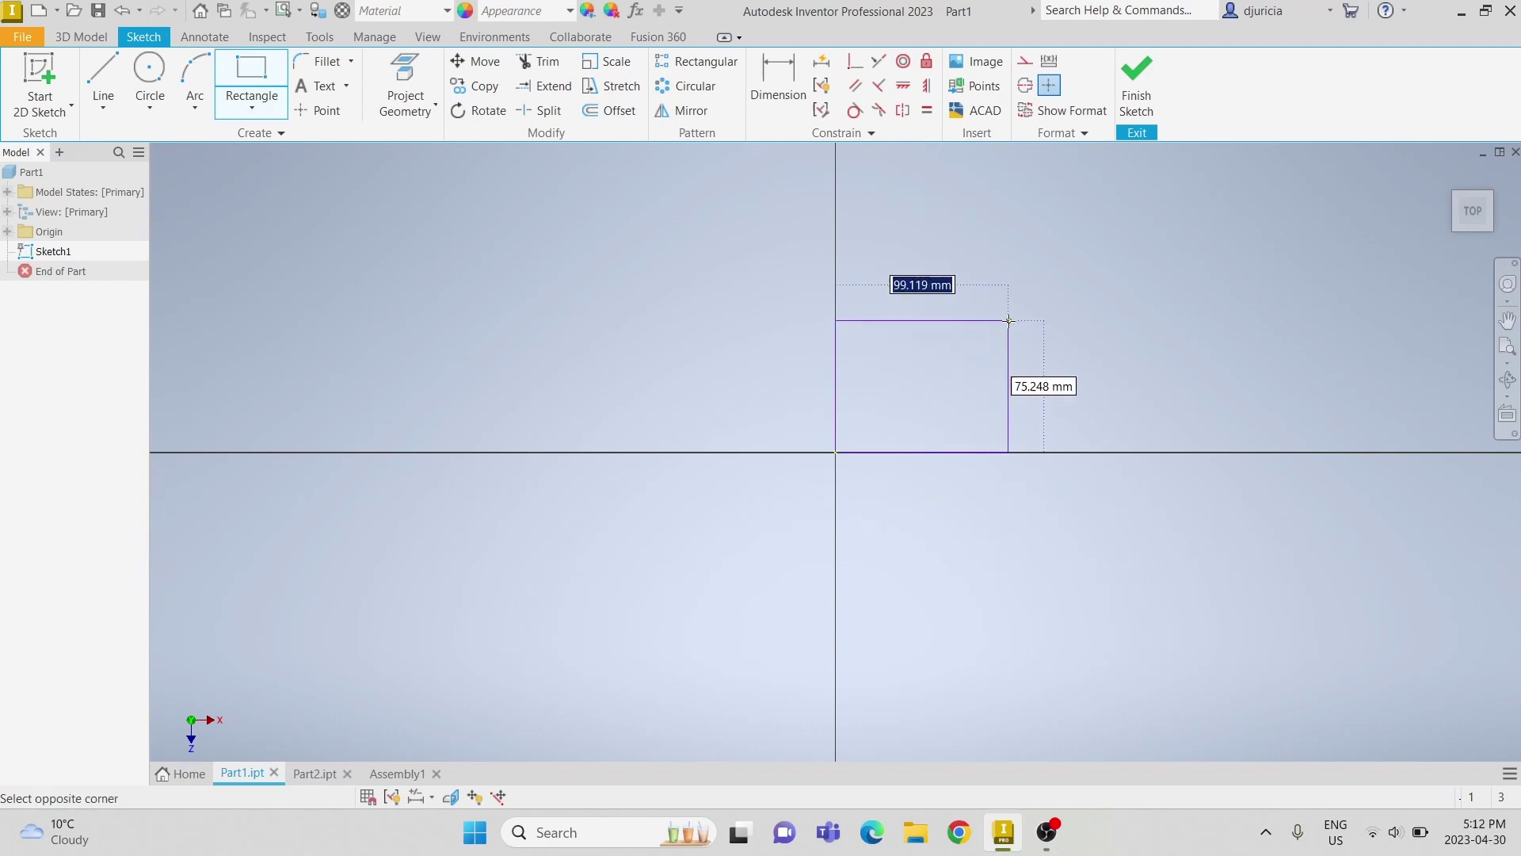
pyautogui.write('50')
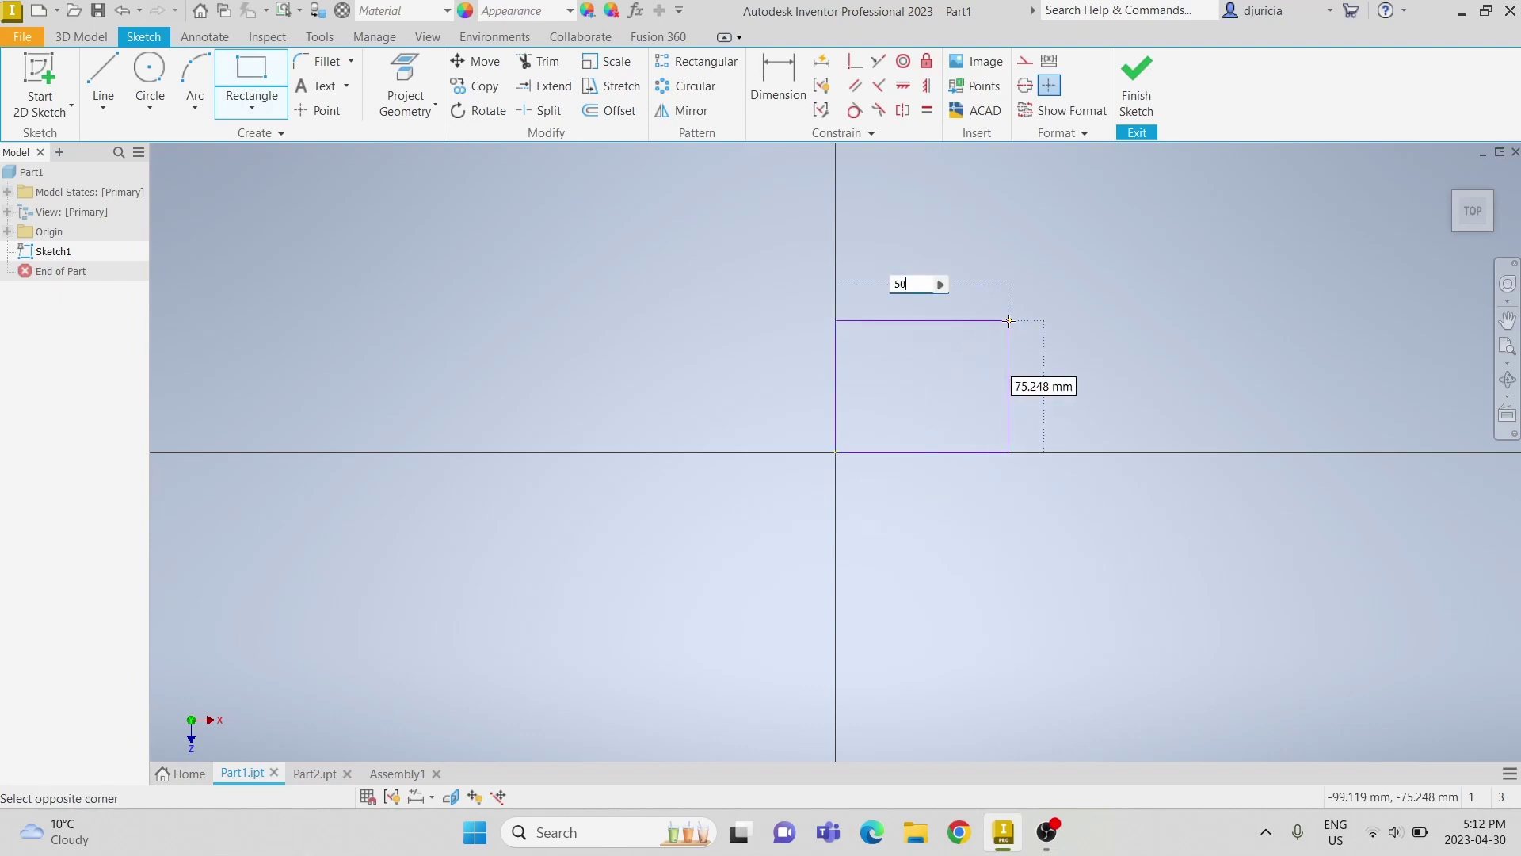
pyautogui.press('Tab')
pyautogui.write('10')
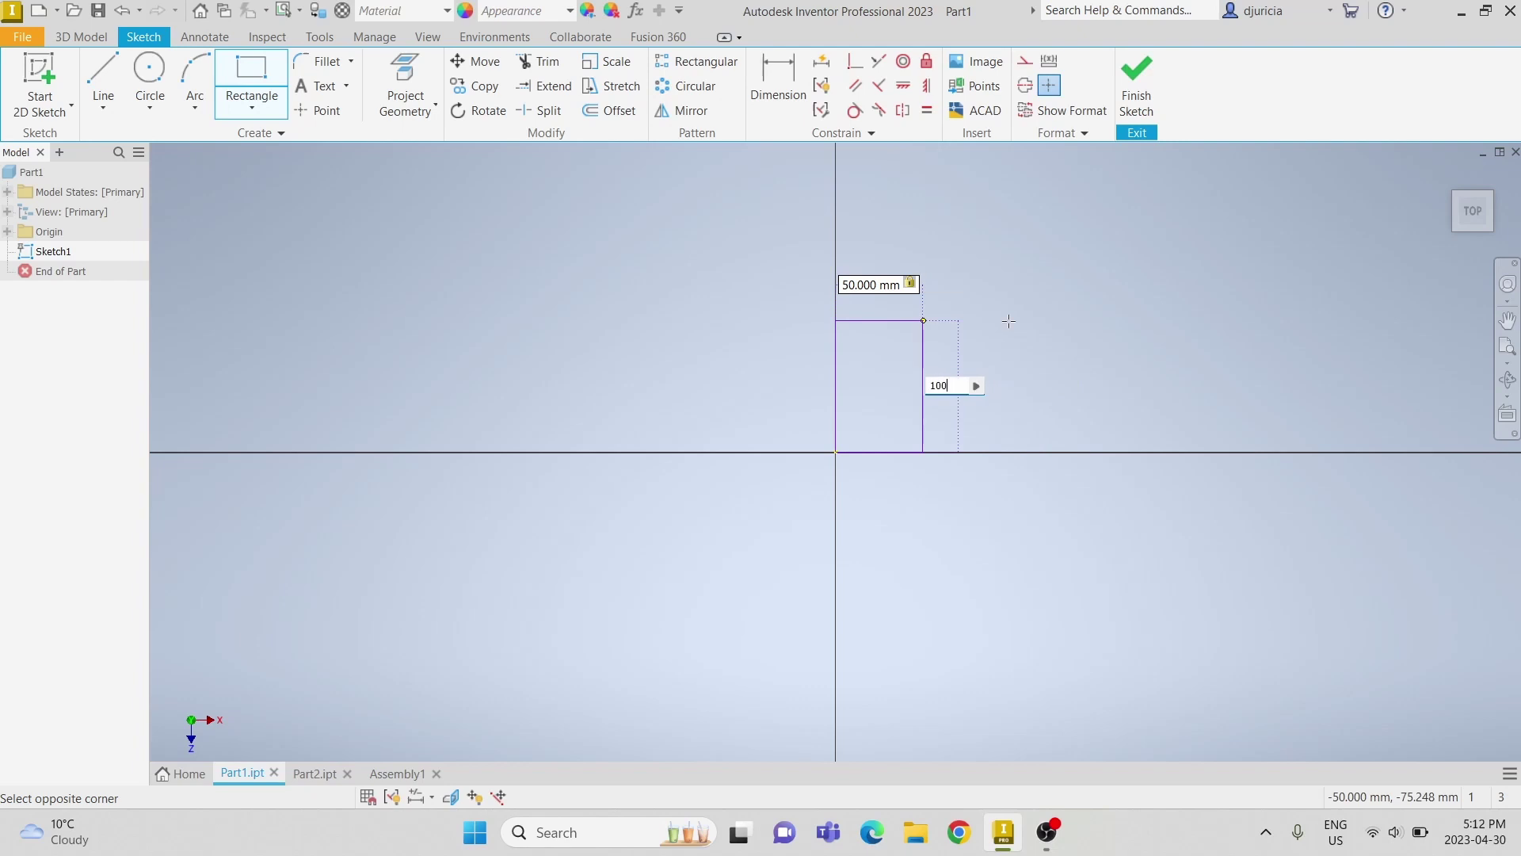
pyautogui.write('0')
pyautogui.press('Return')
pyautogui.click(1475, 216)
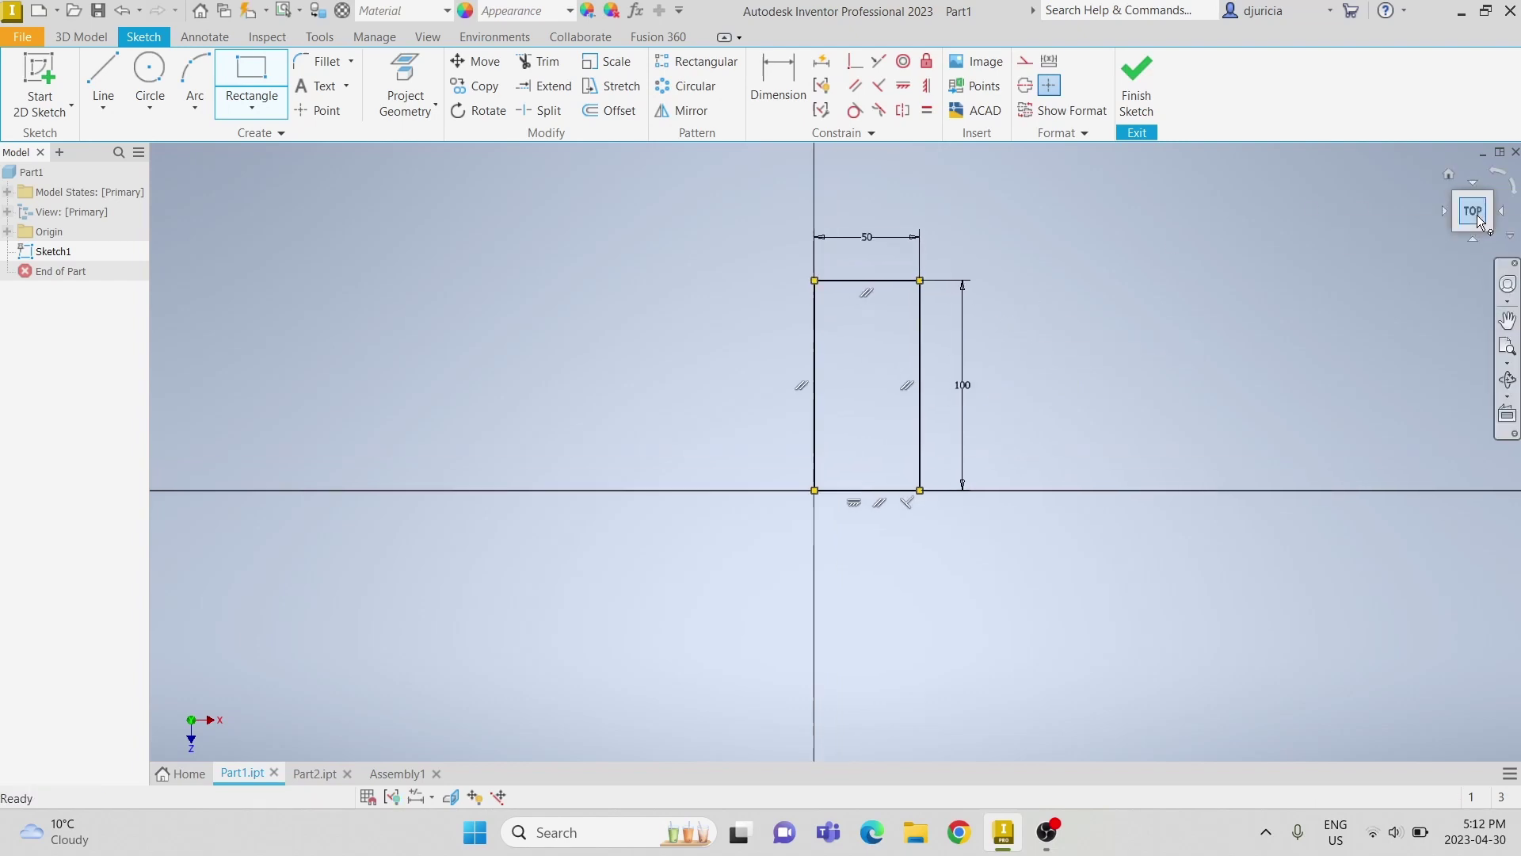
# Round the two right-hand corners with 10 mm fillets and finish the sketch.
pyautogui.click(311, 63)
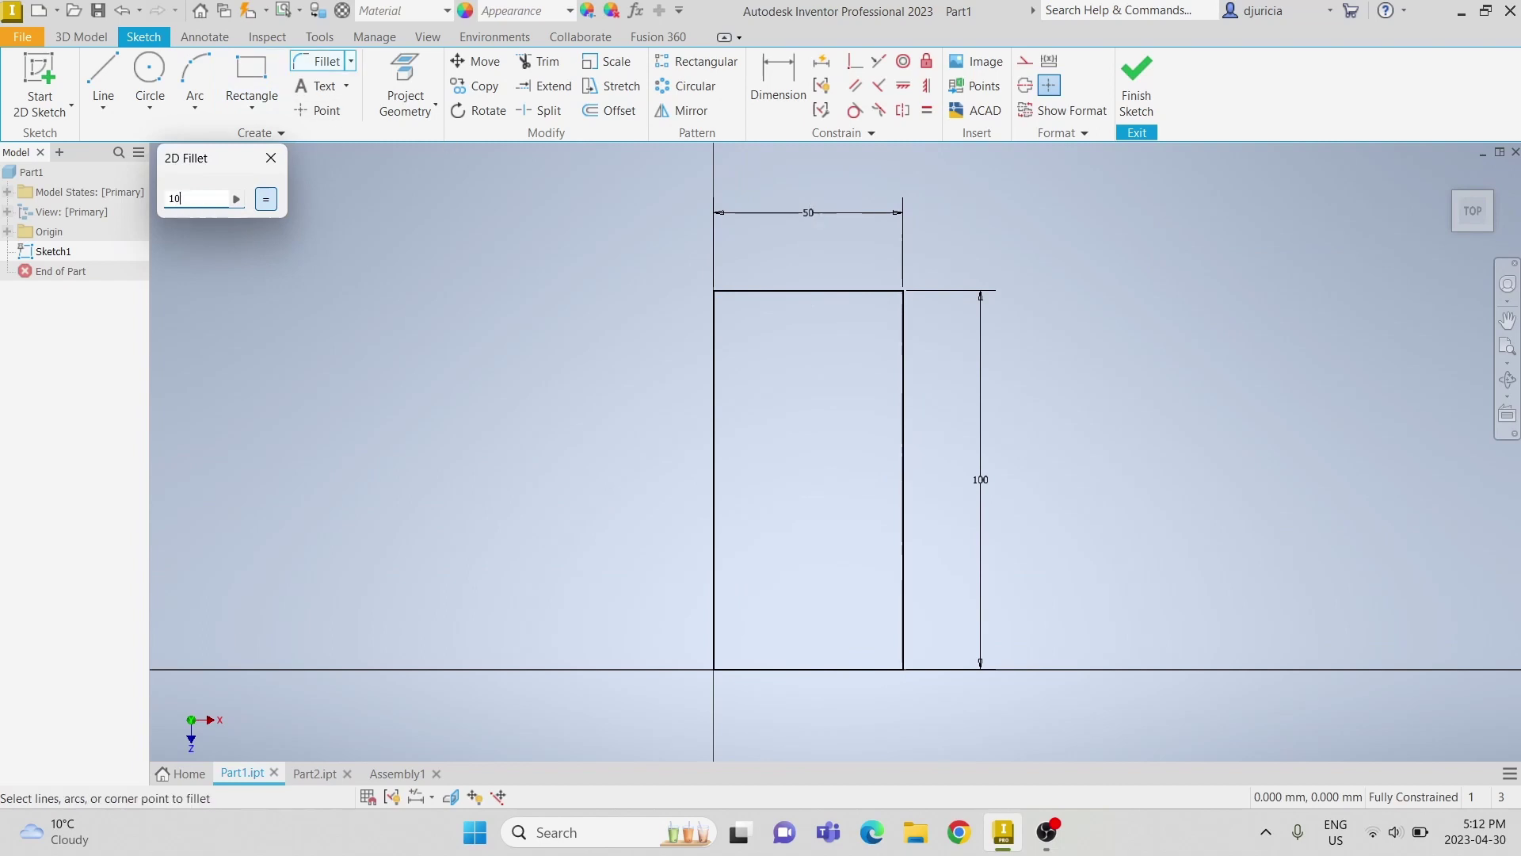
pyautogui.click(885, 292)
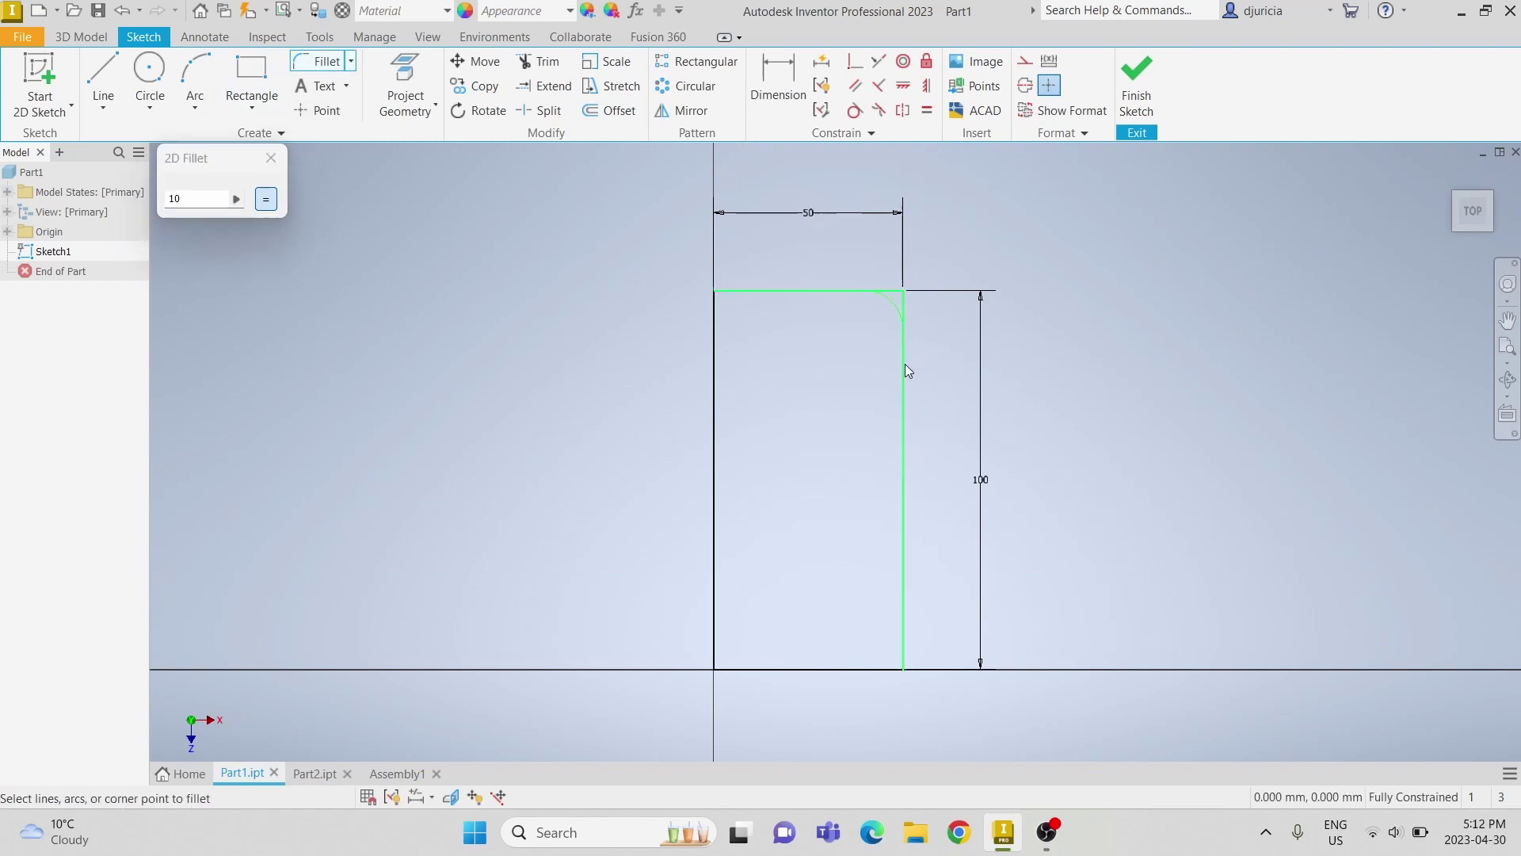
pyautogui.click(905, 364)
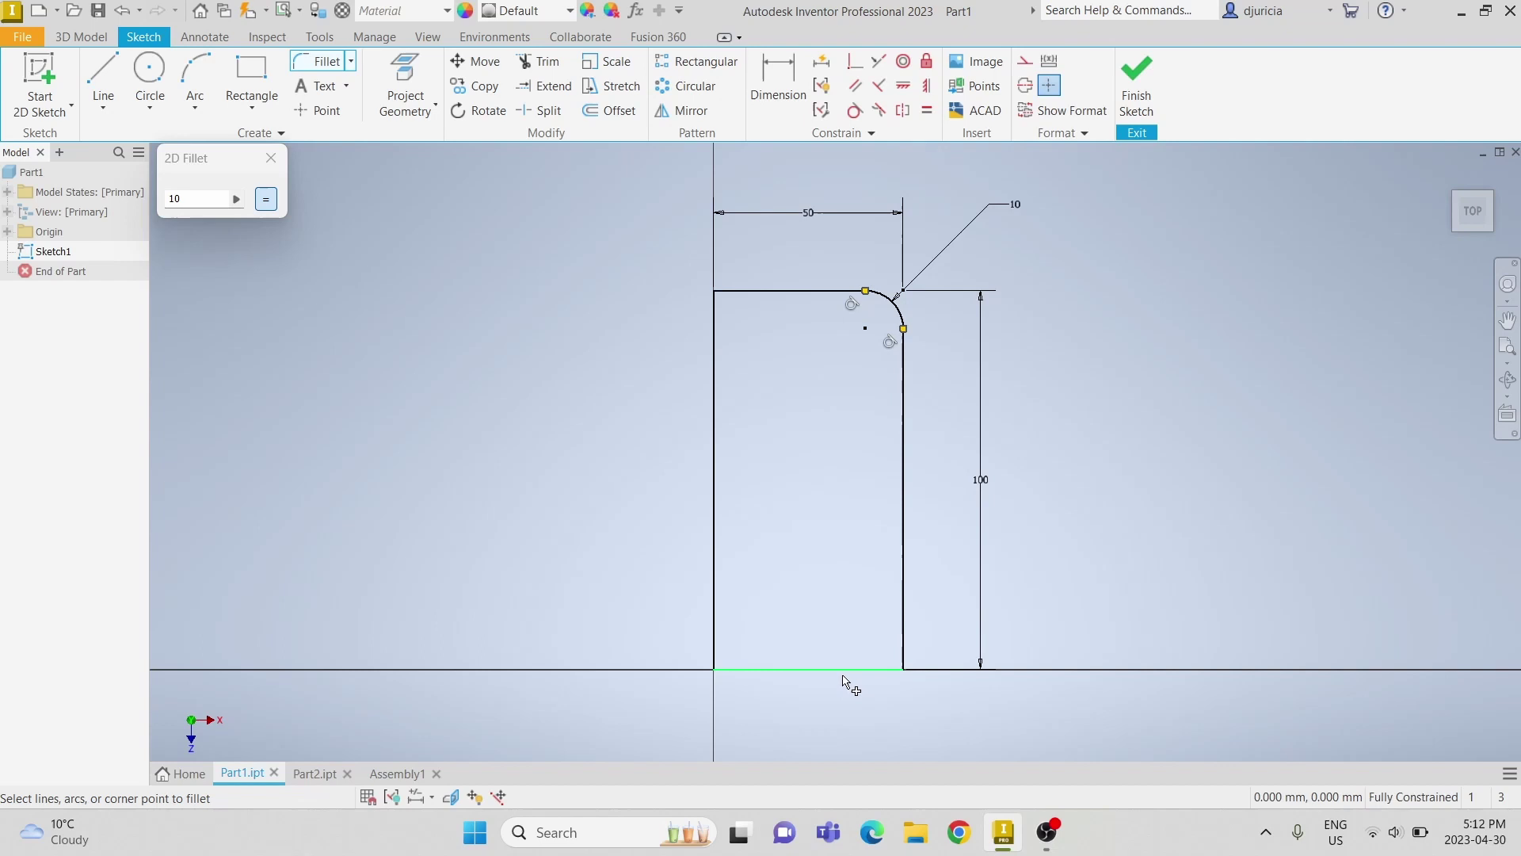
pyautogui.click(903, 639)
pyautogui.click(1122, 86)
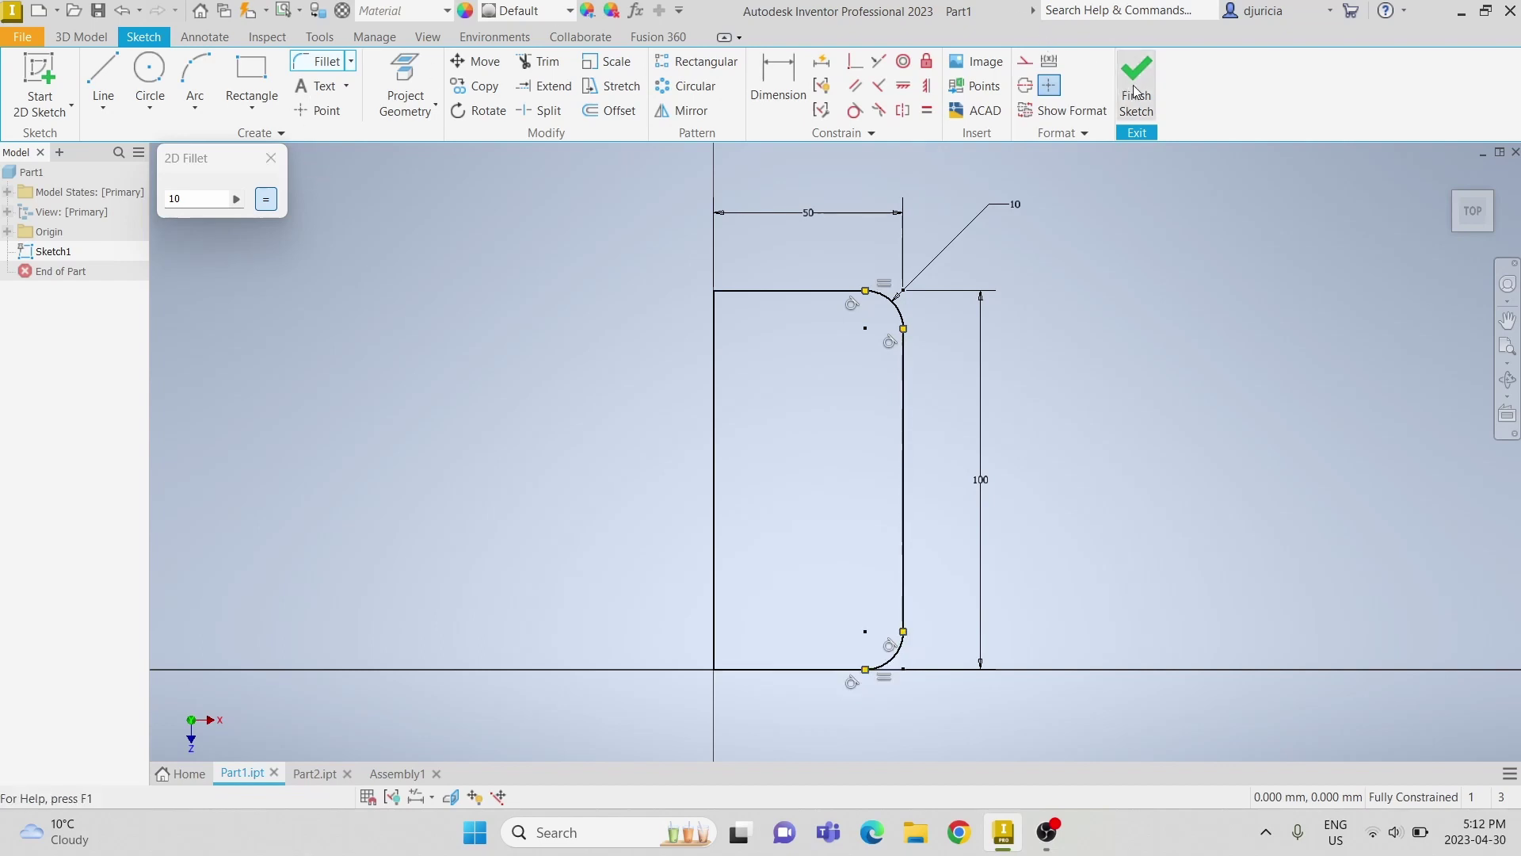
pyautogui.click(1486, 221)
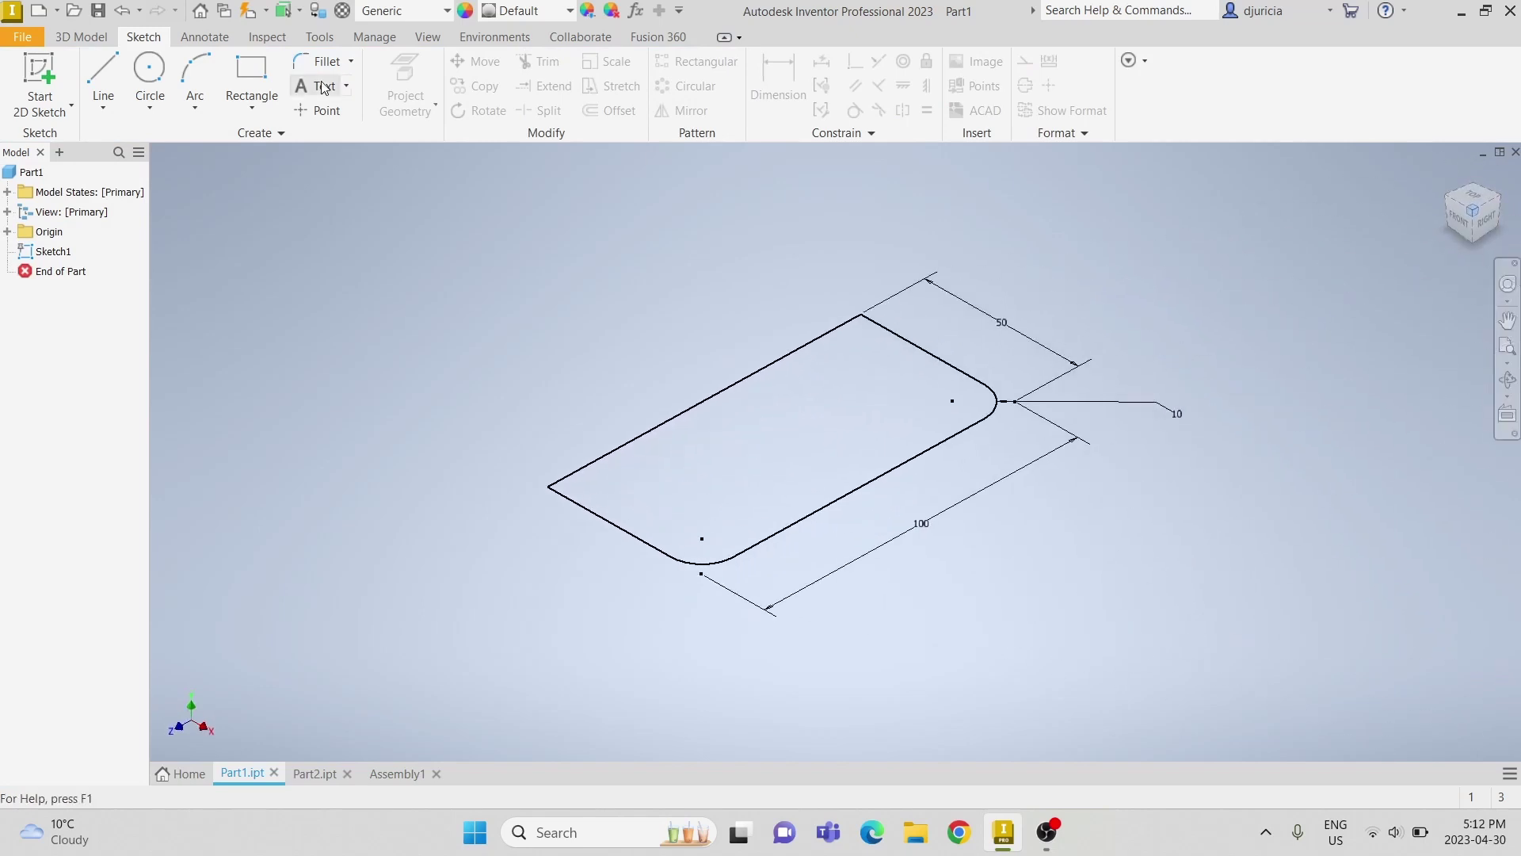
# Extrude Sketch1 by 2 mm to create the Extrusion1 plate.
pyautogui.click(101, 48)
pyautogui.click(116, 89)
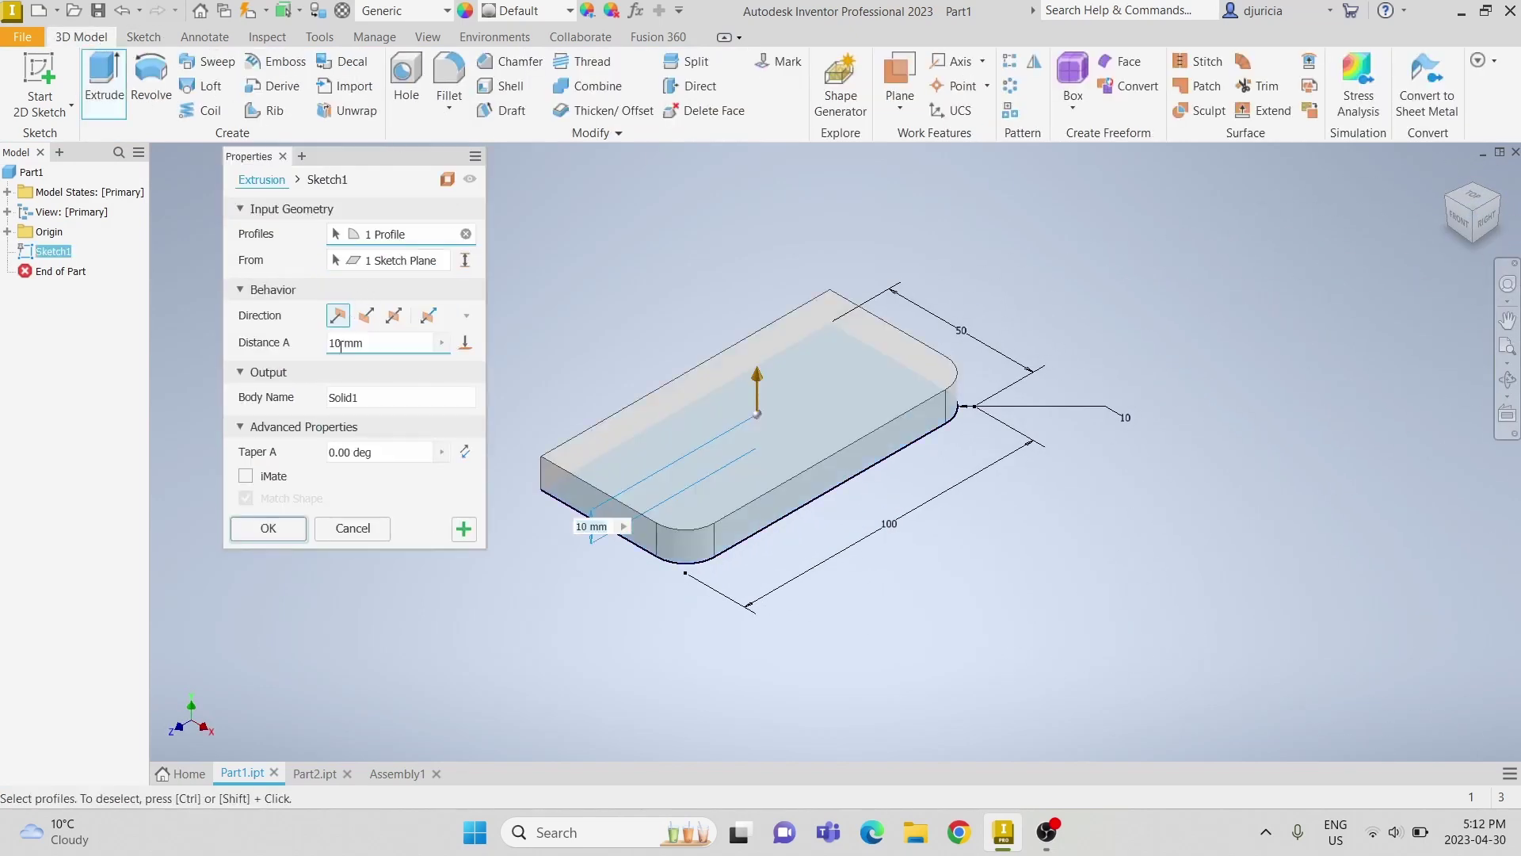
pyautogui.click(342, 345)
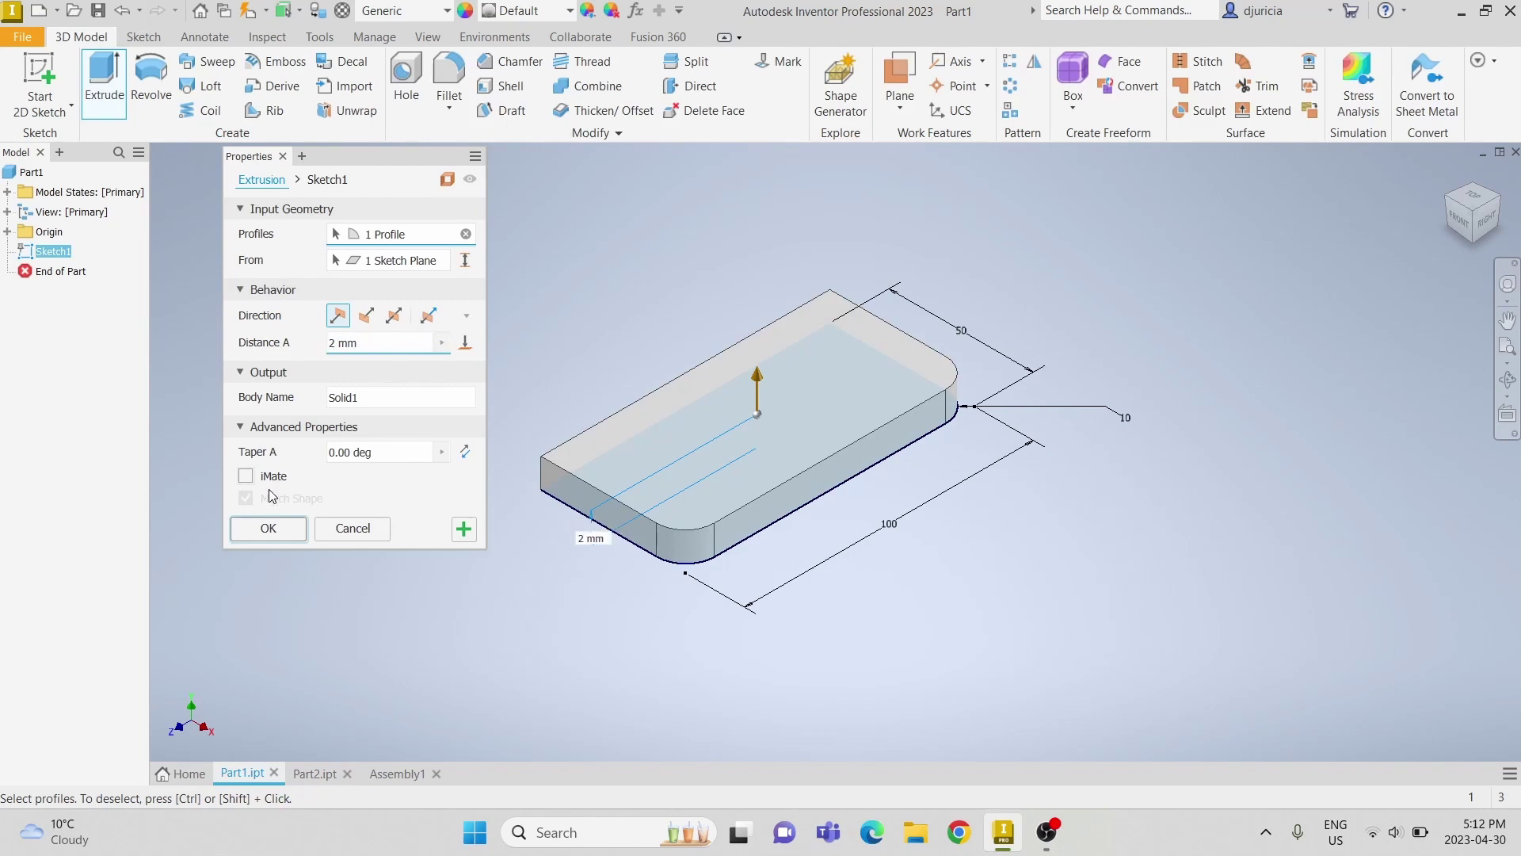
pyautogui.click(268, 528)
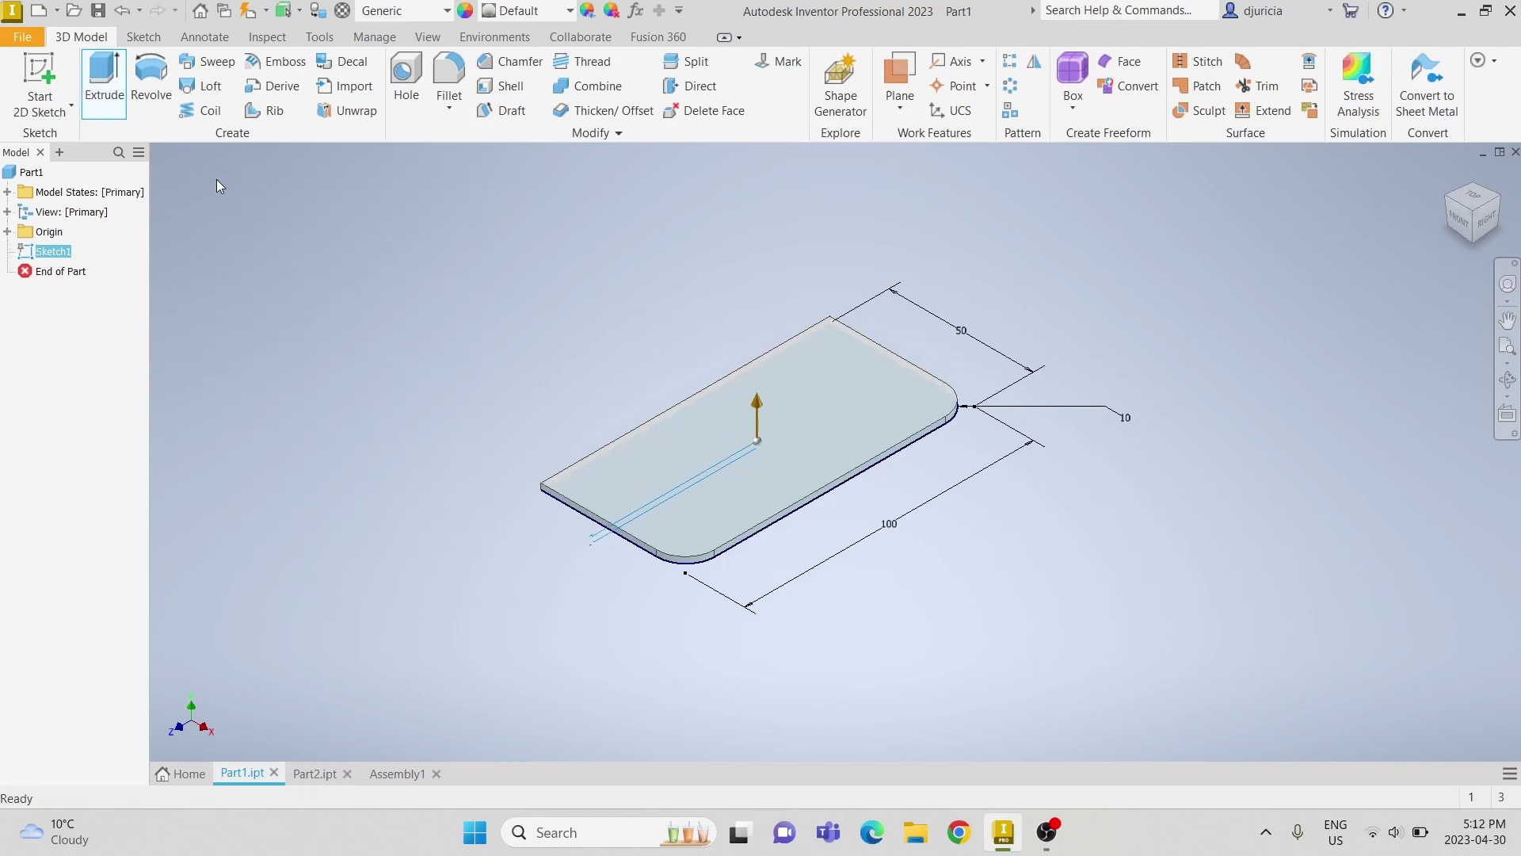
# Start a sketch on the plate's side face and draw a 4 × 2 mm rectangle at the origin.
pyautogui.click(29, 75)
pyautogui.scroll(5, 553, 537)
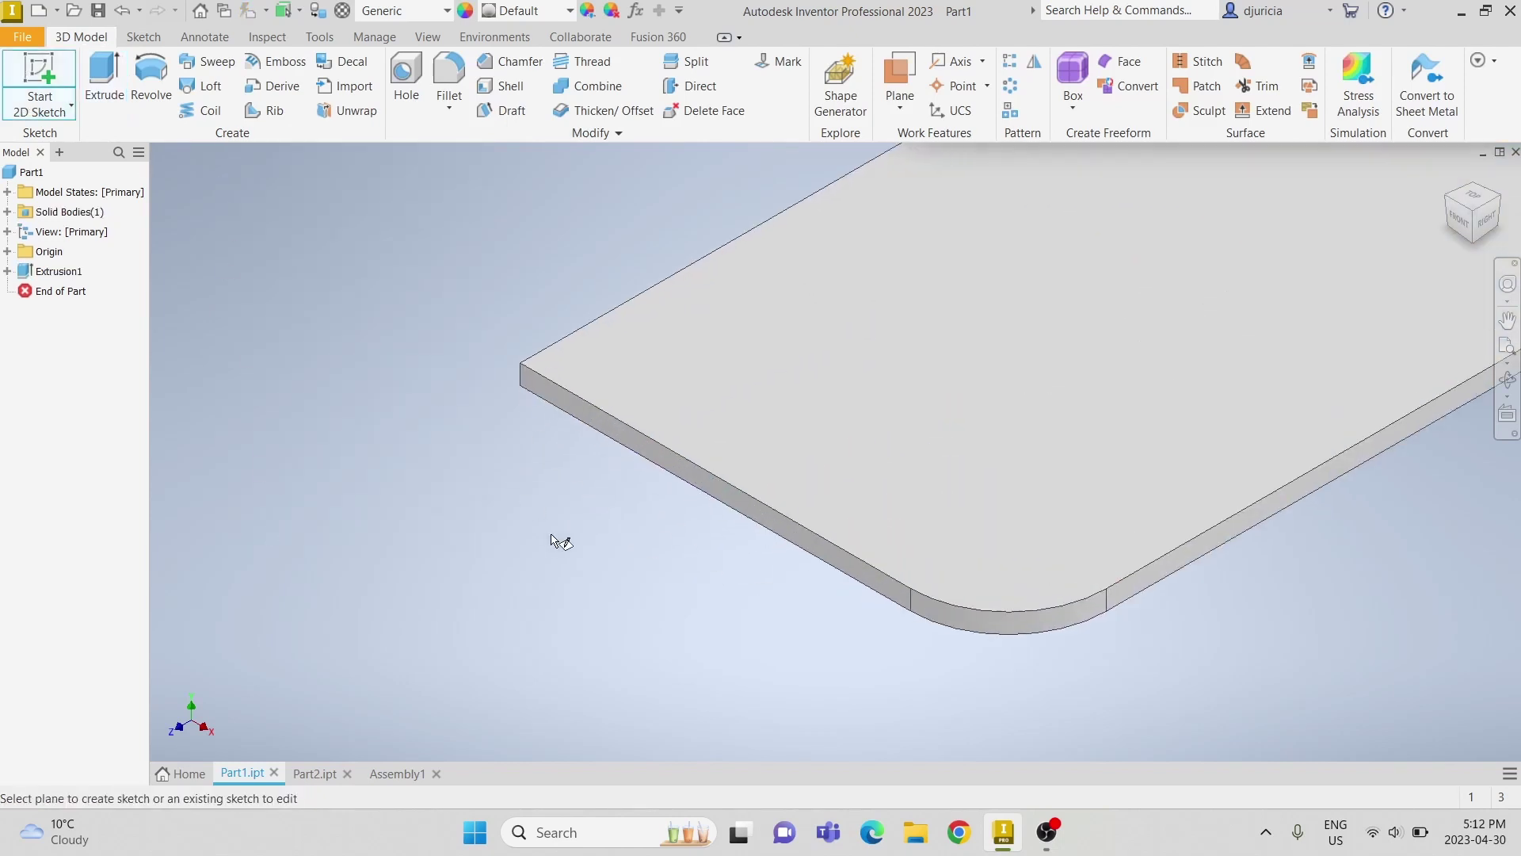
pyautogui.click(612, 431)
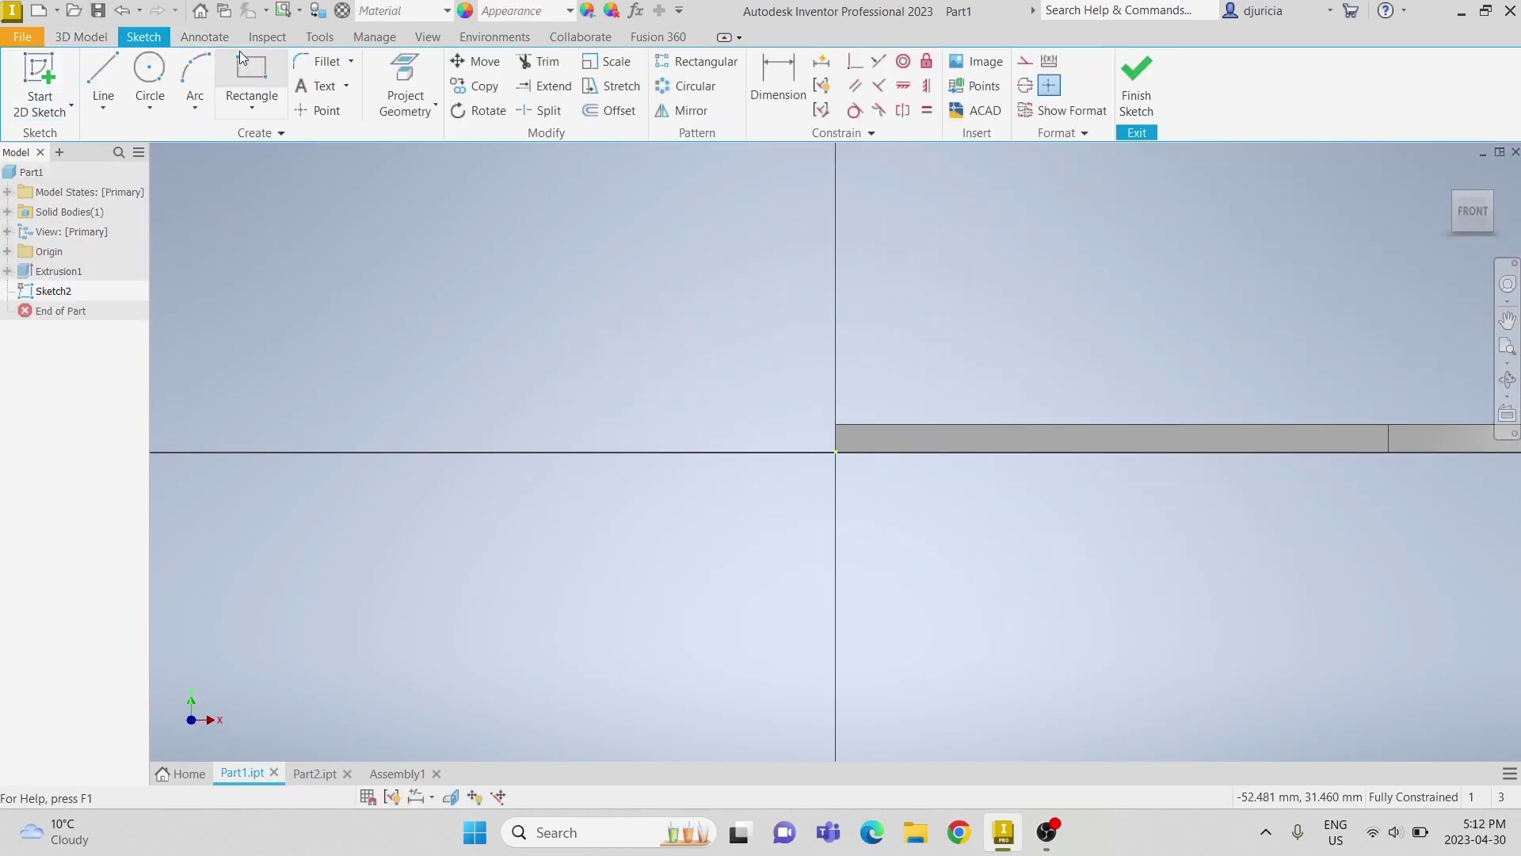
pyautogui.click(248, 71)
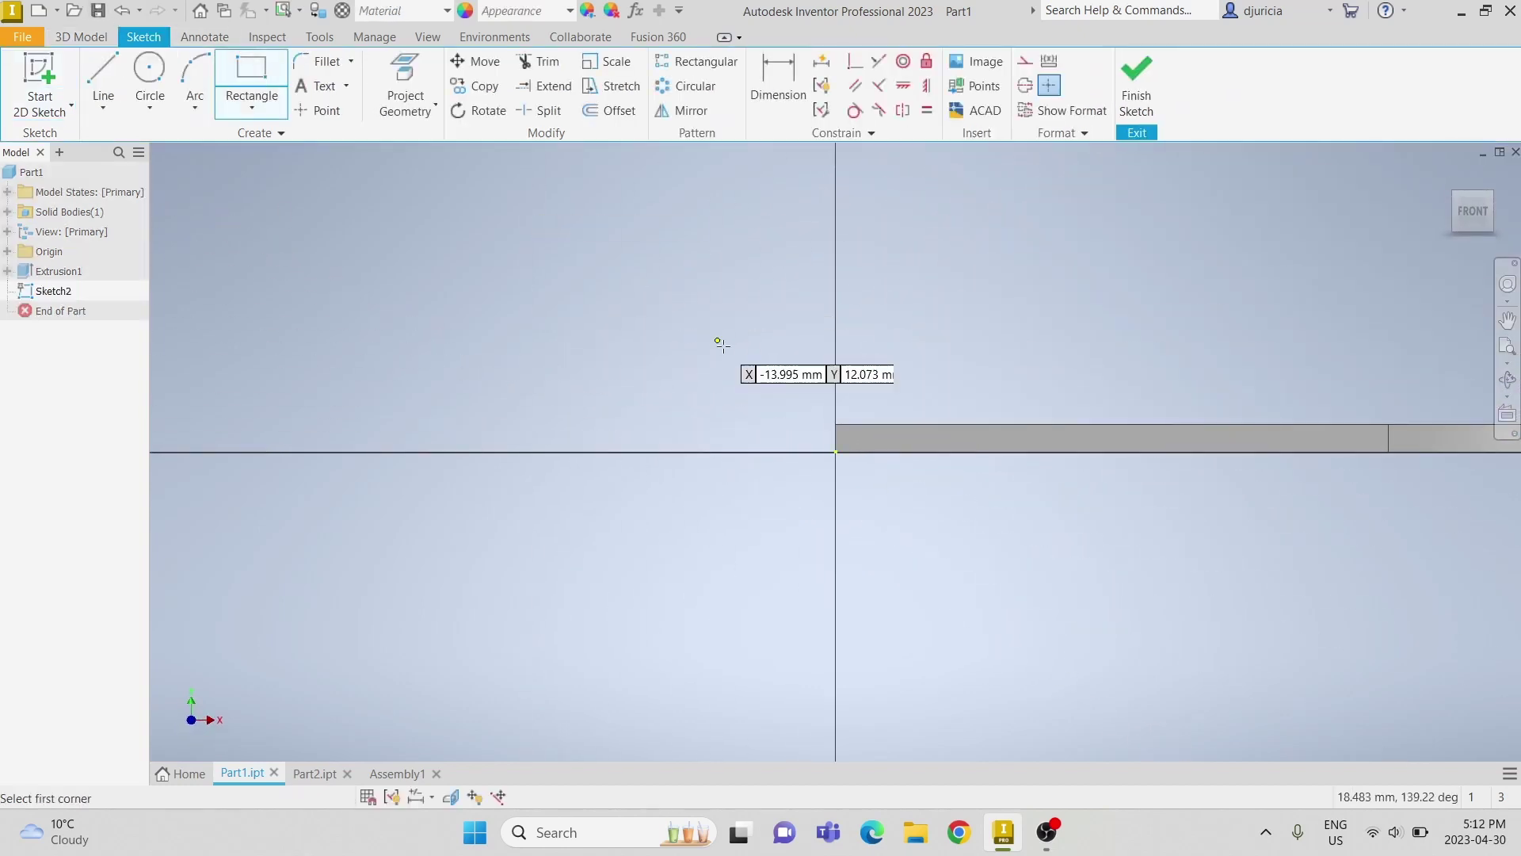
pyautogui.click(836, 452)
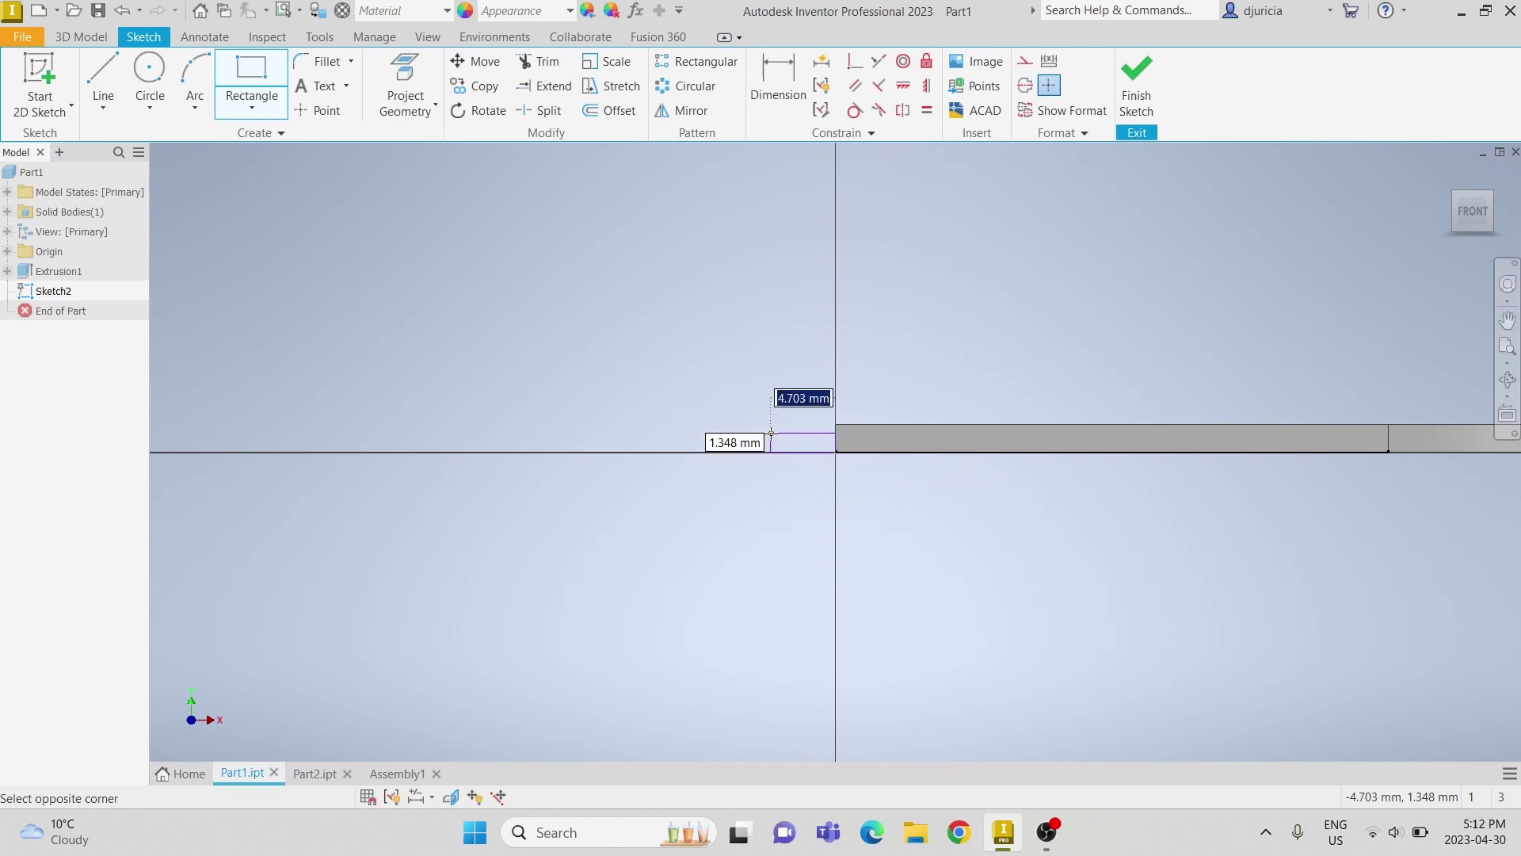
pyautogui.write('4')
pyautogui.press('Tab')
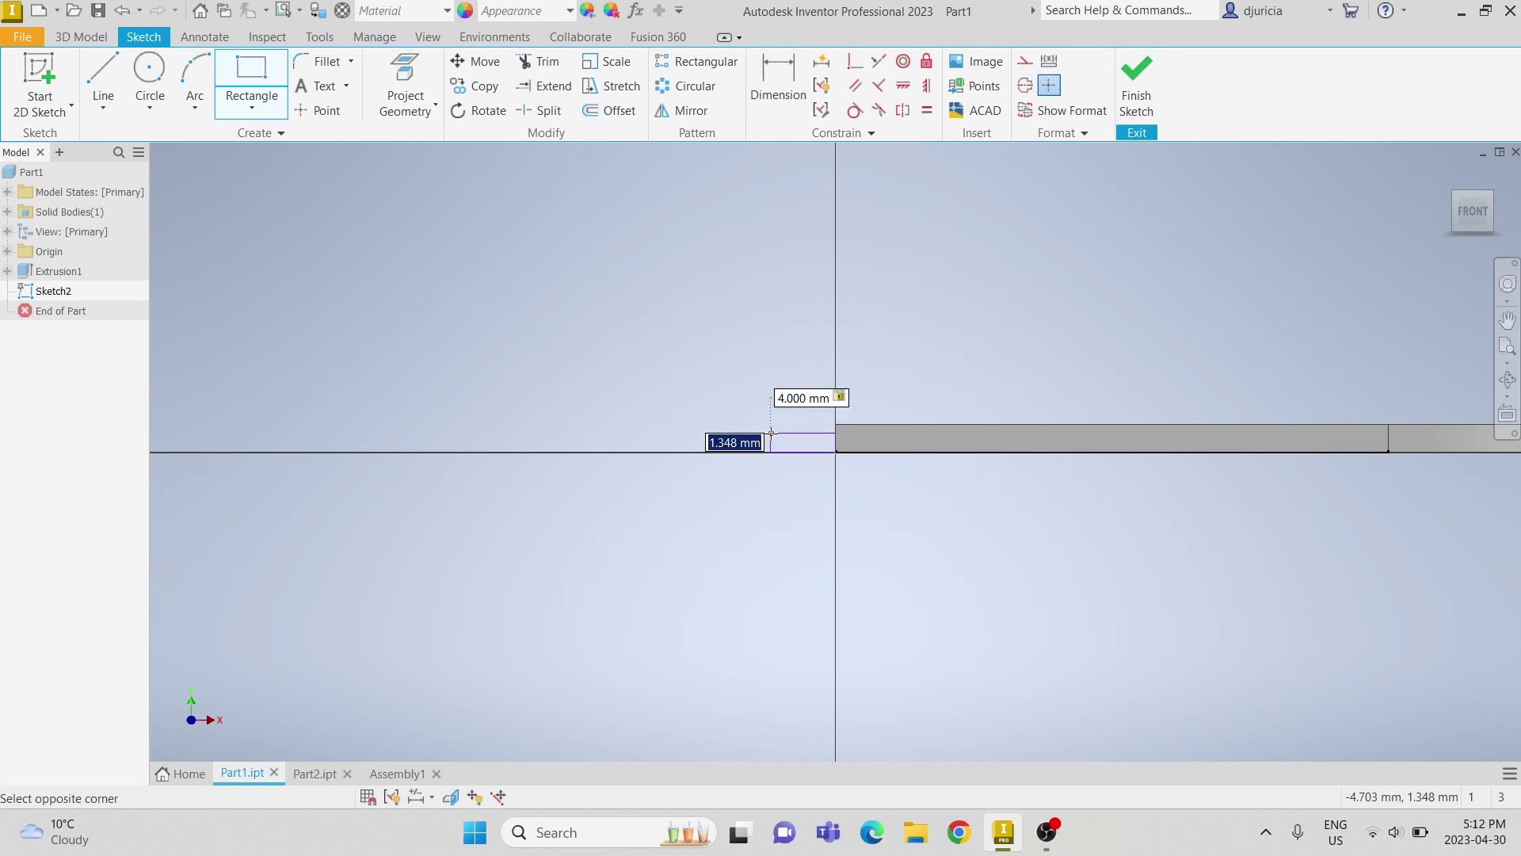
pyautogui.press('Return')
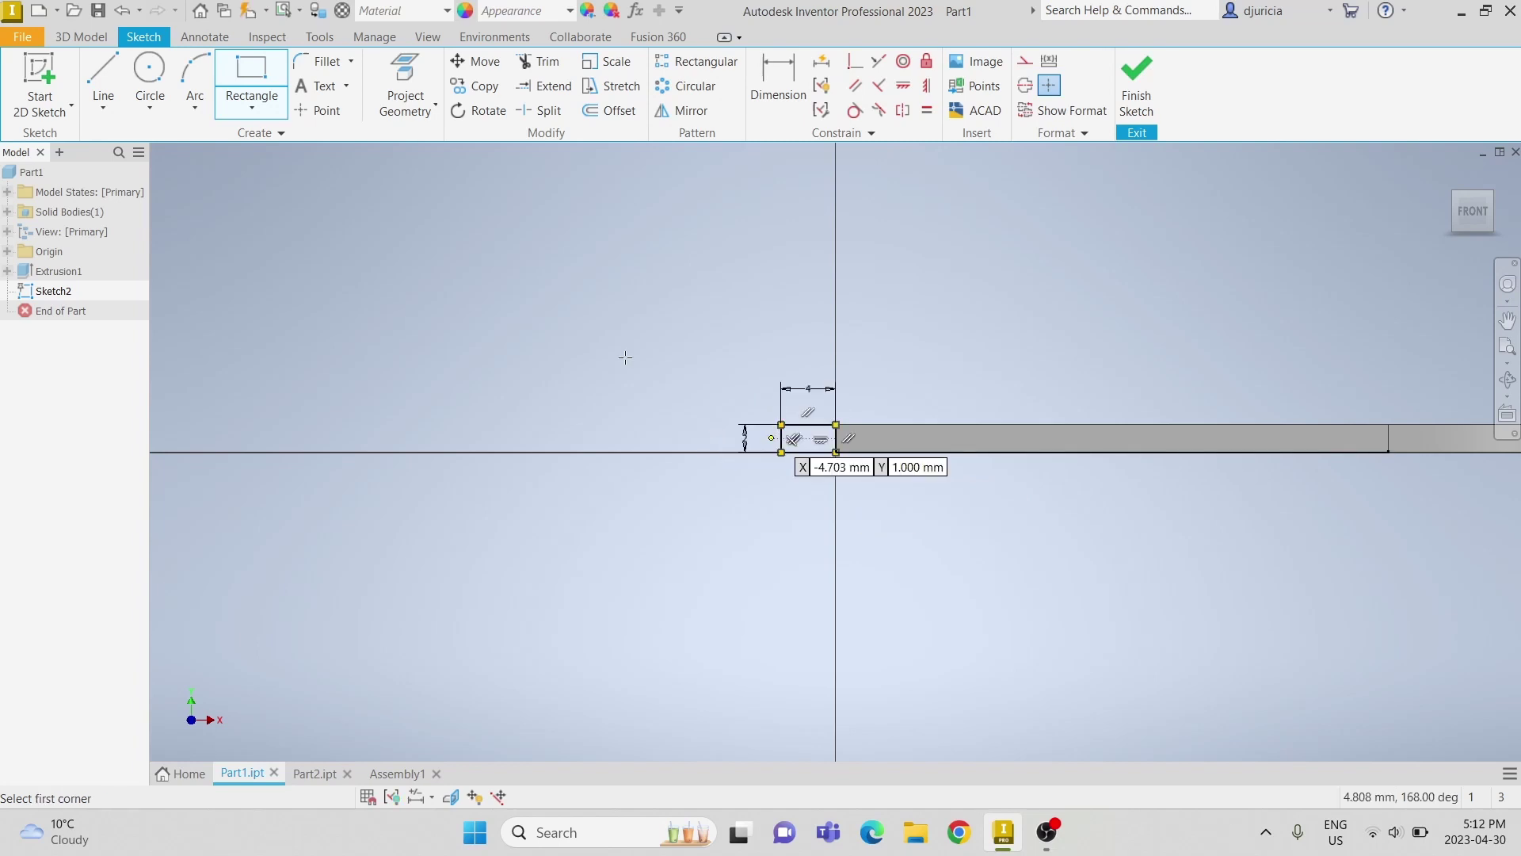
# Add a circle above the rectangle, give it an 8 mm diameter, and begin aligning its centre vertically.
pyautogui.click(150, 75)
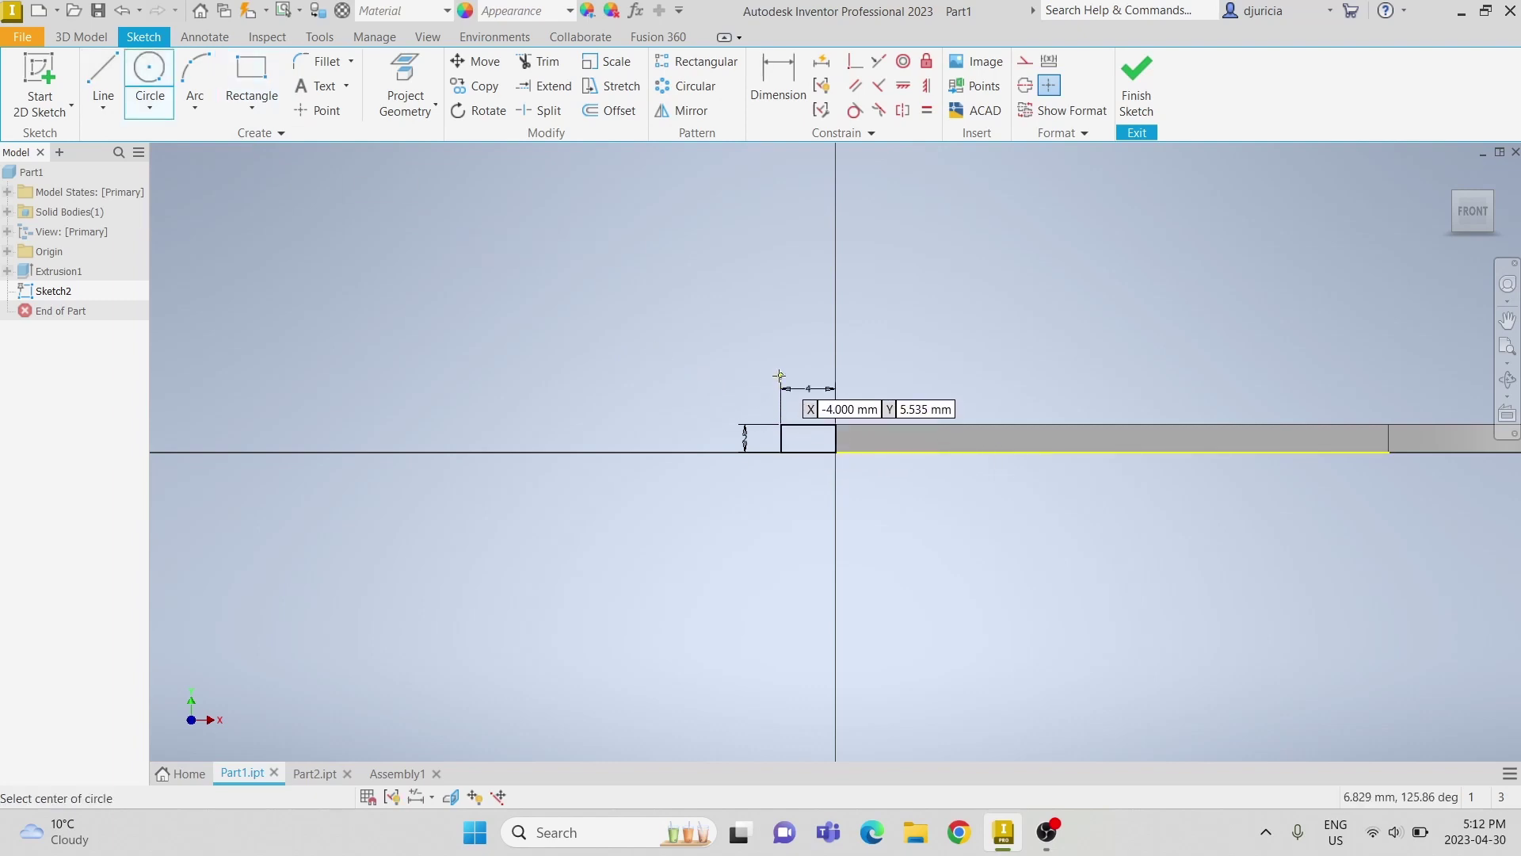
pyautogui.click(780, 376)
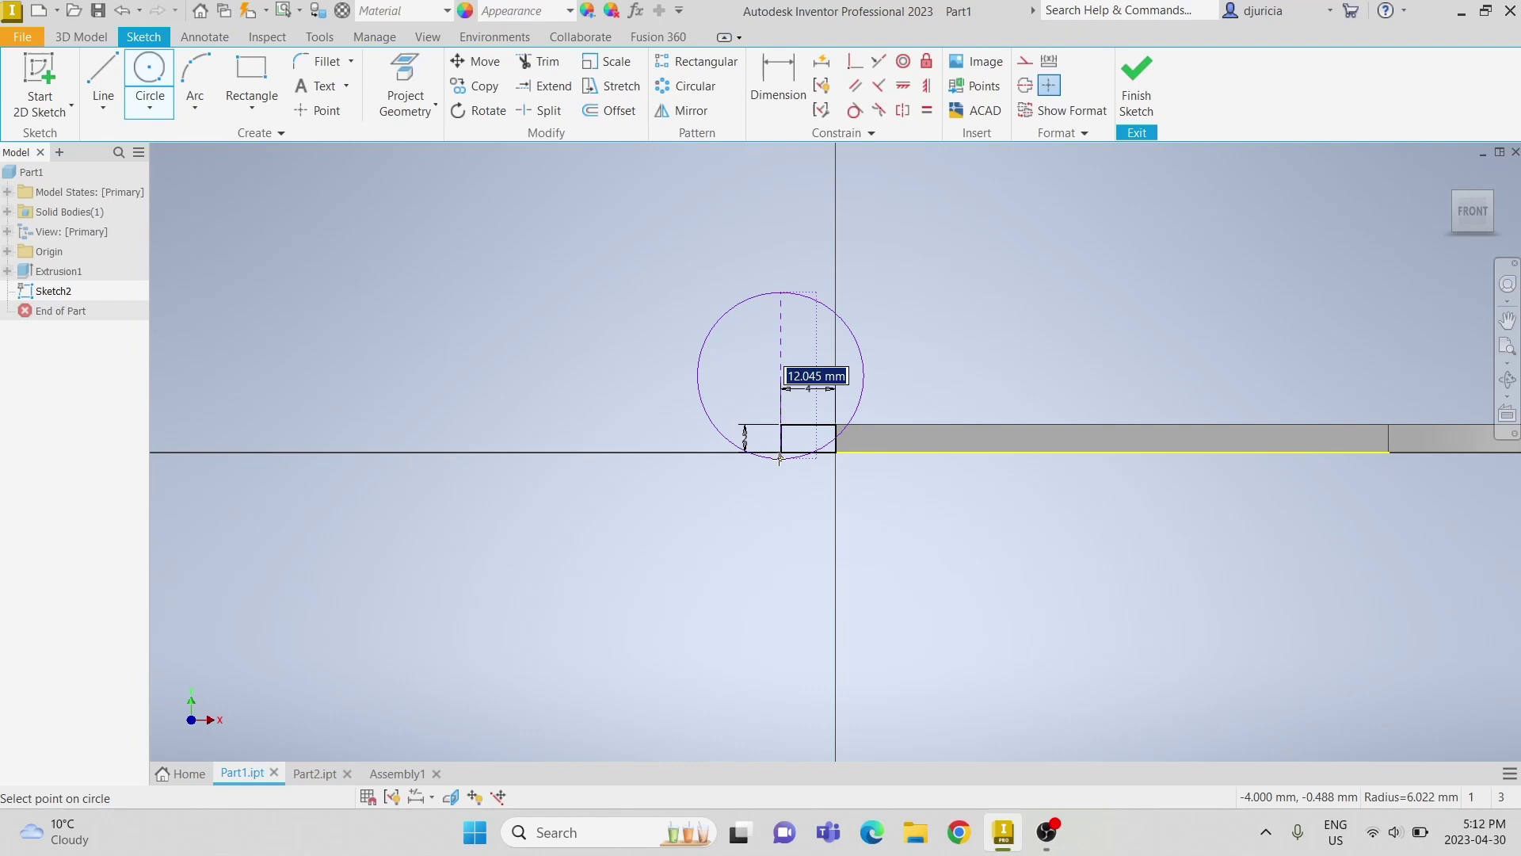
pyautogui.click(779, 452)
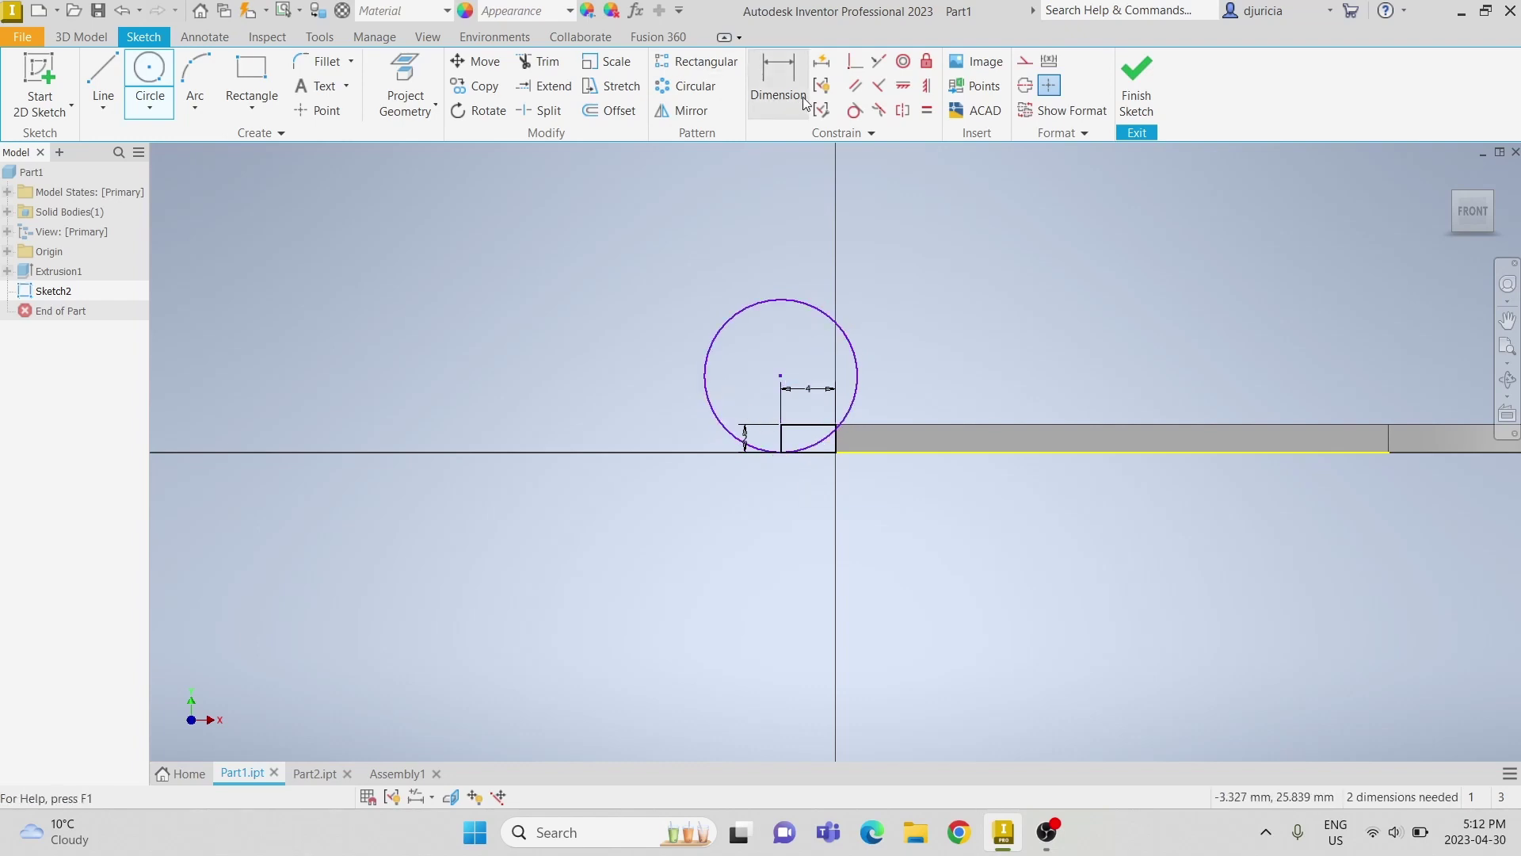
pyautogui.click(778, 88)
pyautogui.click(724, 327)
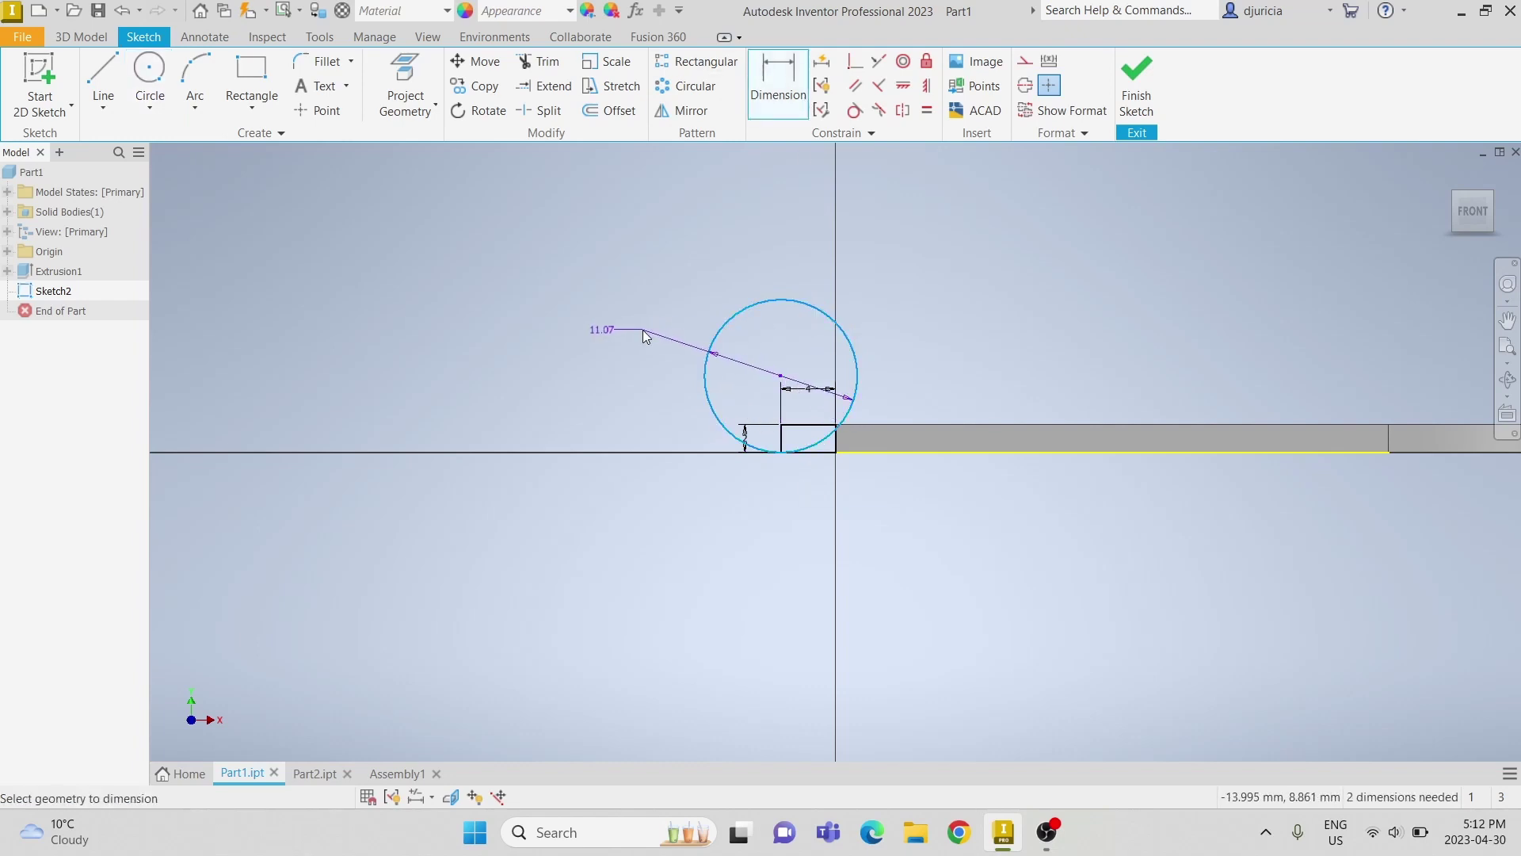
pyautogui.click(644, 330)
pyautogui.write('8')
pyautogui.press('Return')
pyautogui.press('Escape')
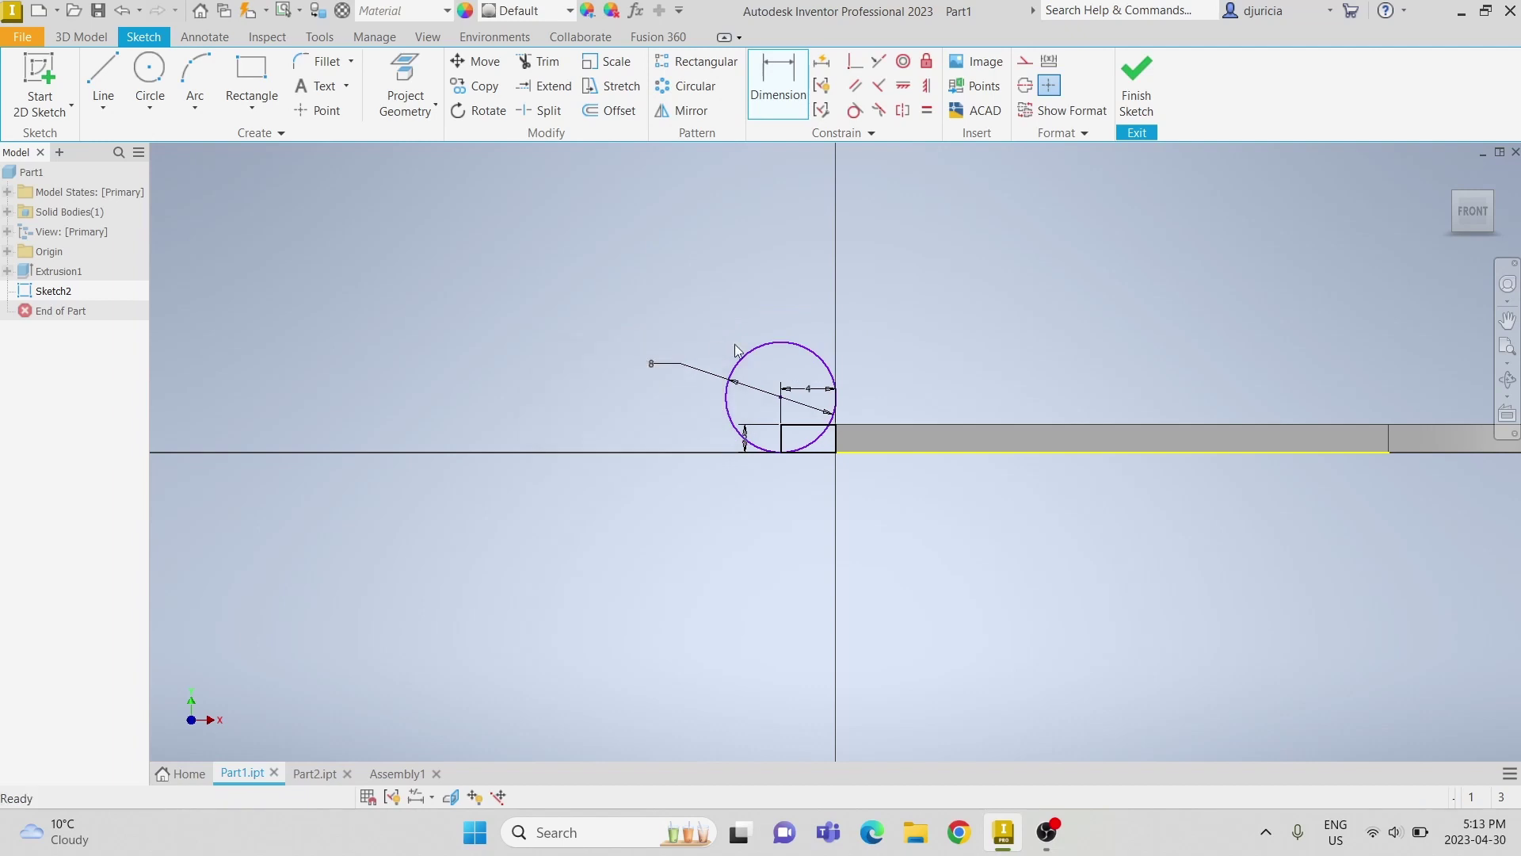
pyautogui.moveTo(776, 344); pyautogui.dragTo(768, 412)
pyautogui.click(926, 86)
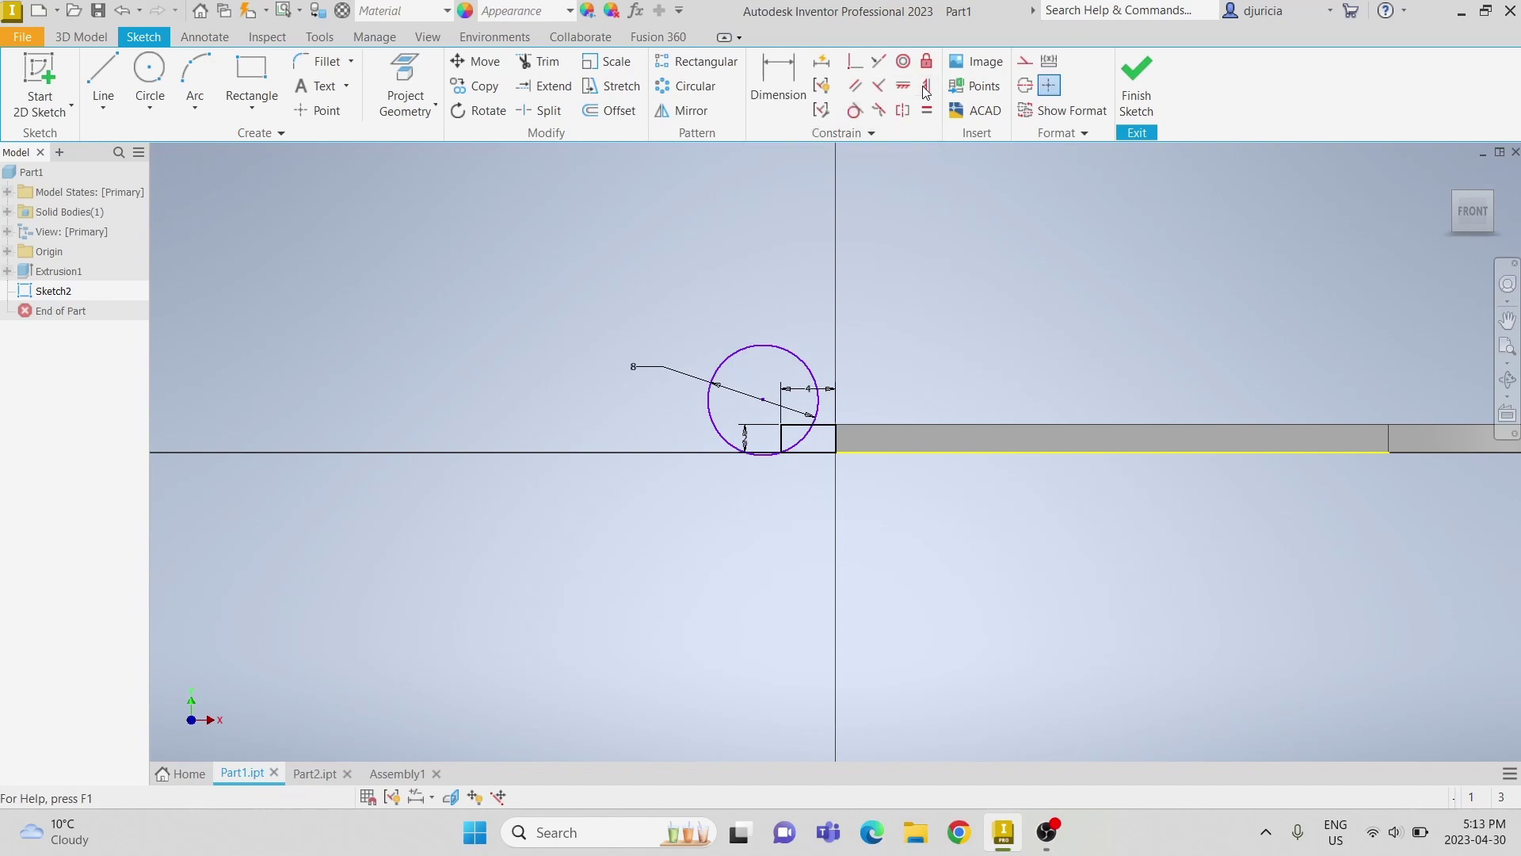
pyautogui.click(765, 401)
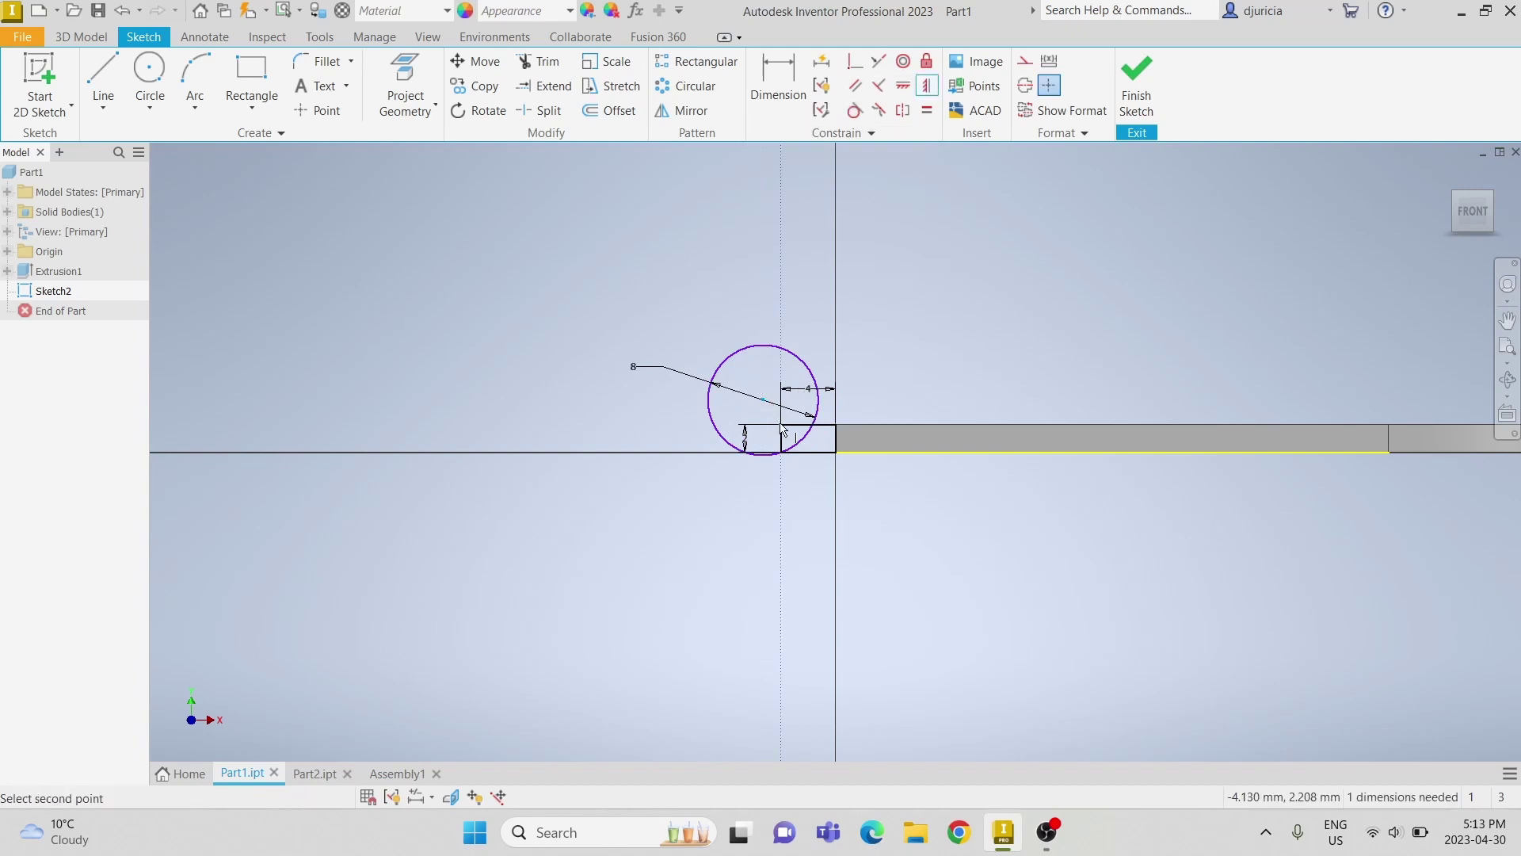
# Align the circle centre over the rectangle corner and add a concentric 4 mm circle.
pyautogui.click(781, 427)
pyautogui.press('Escape')
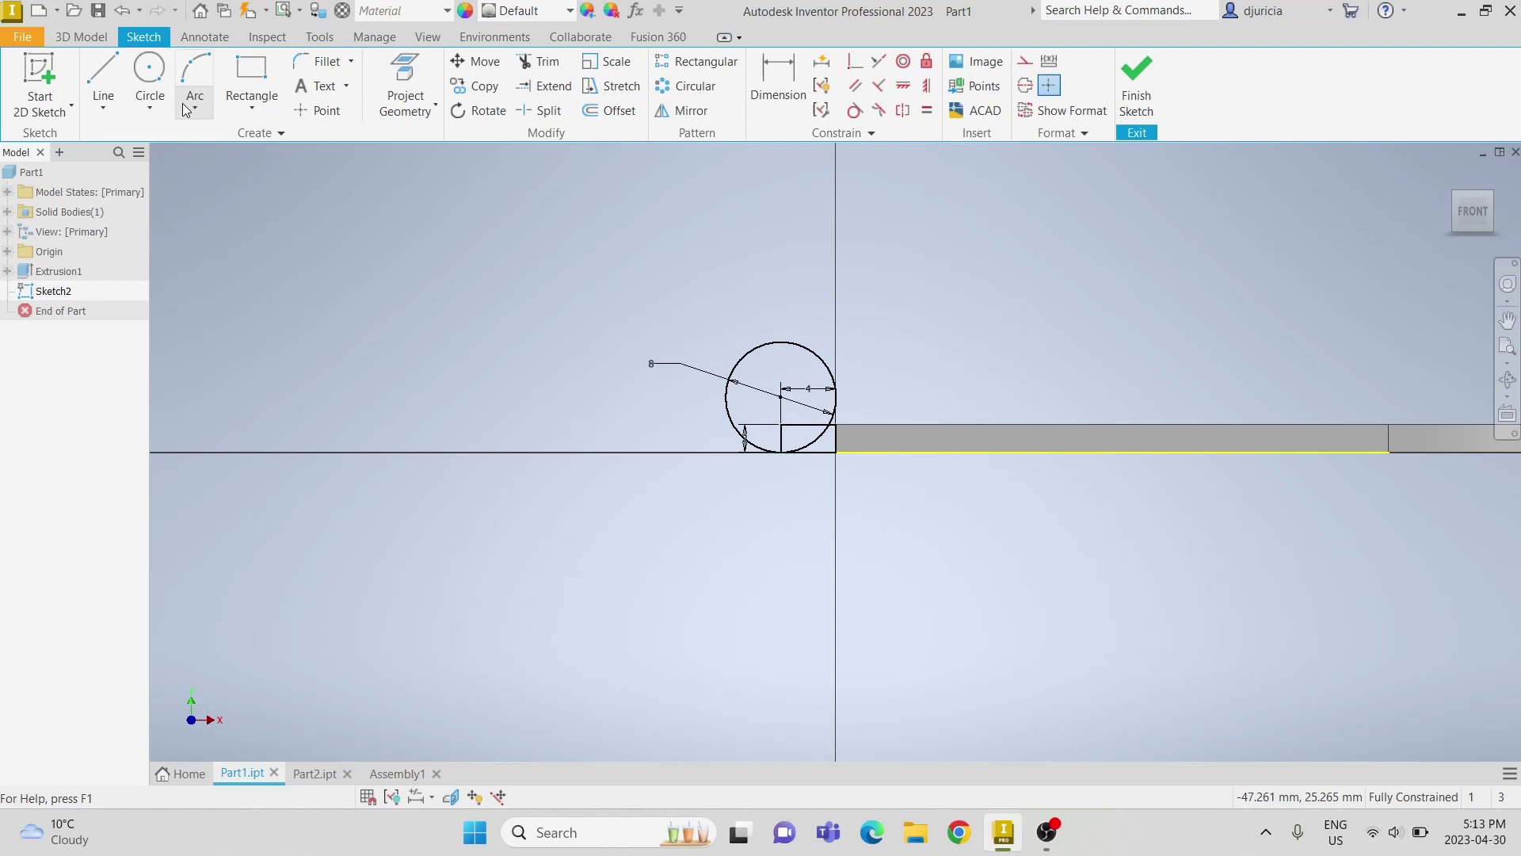
pyautogui.click(150, 76)
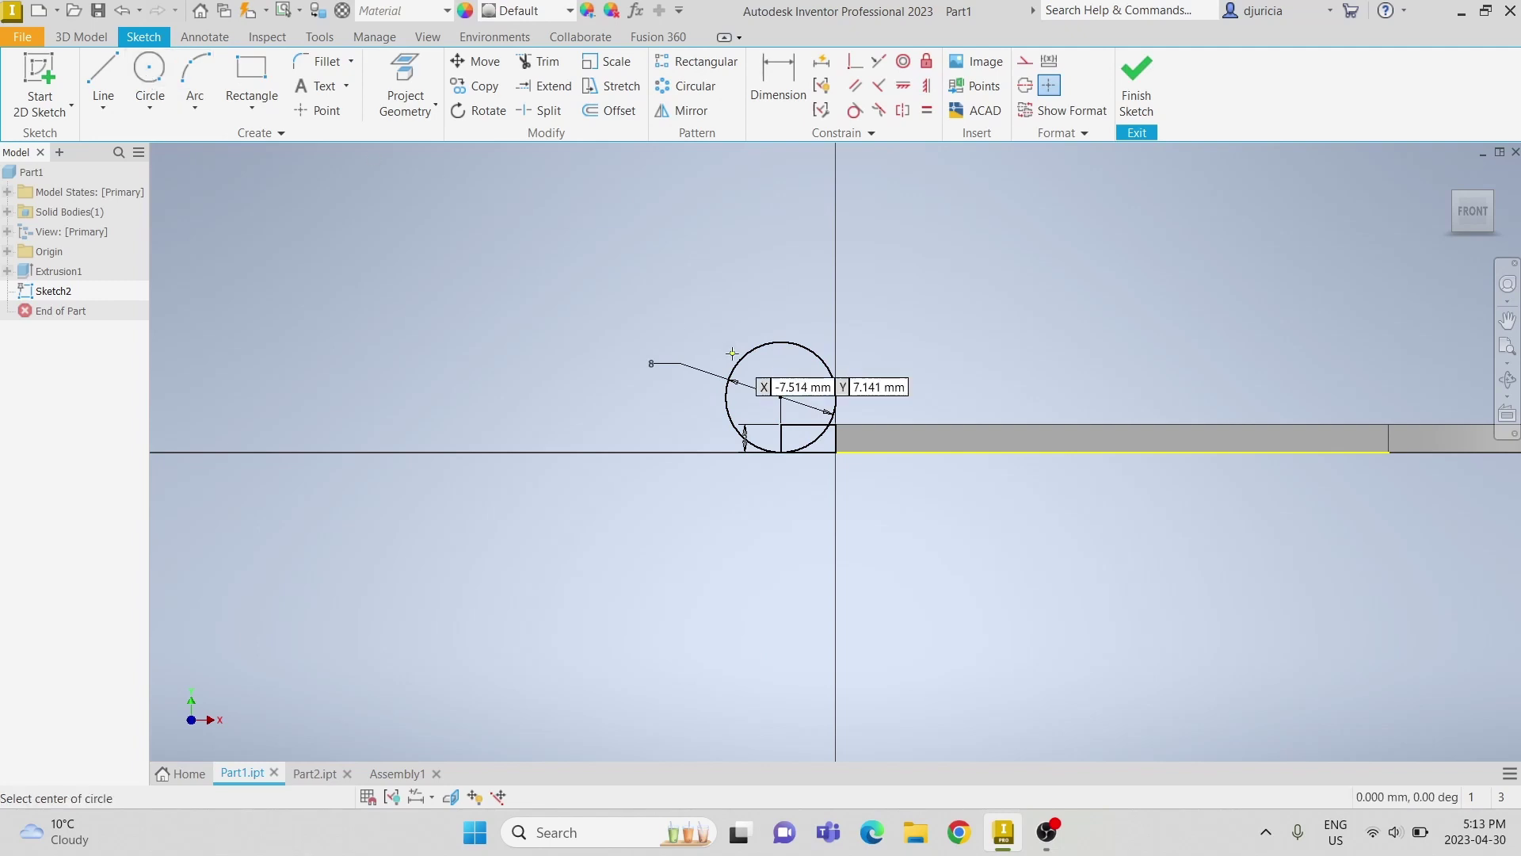
pyautogui.click(782, 397)
pyautogui.write('4')
pyautogui.press('Return')
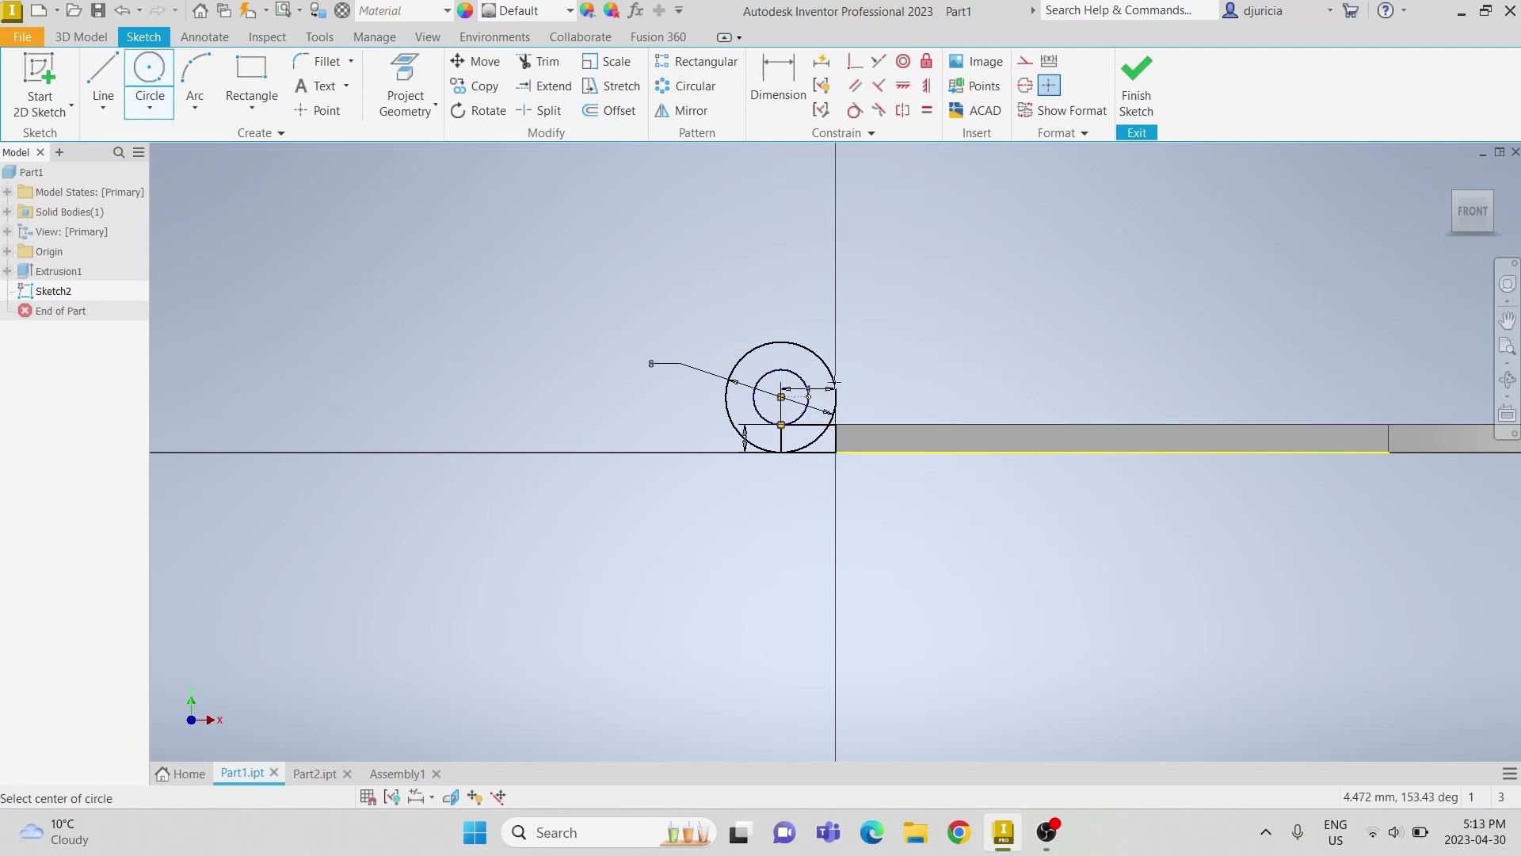
pyautogui.press('Escape')
# Draw a horizontal line to the outer circle and dimension it 0.5 mm.
pyautogui.scroll(-2, 836, 382)
pyautogui.click(103, 83)
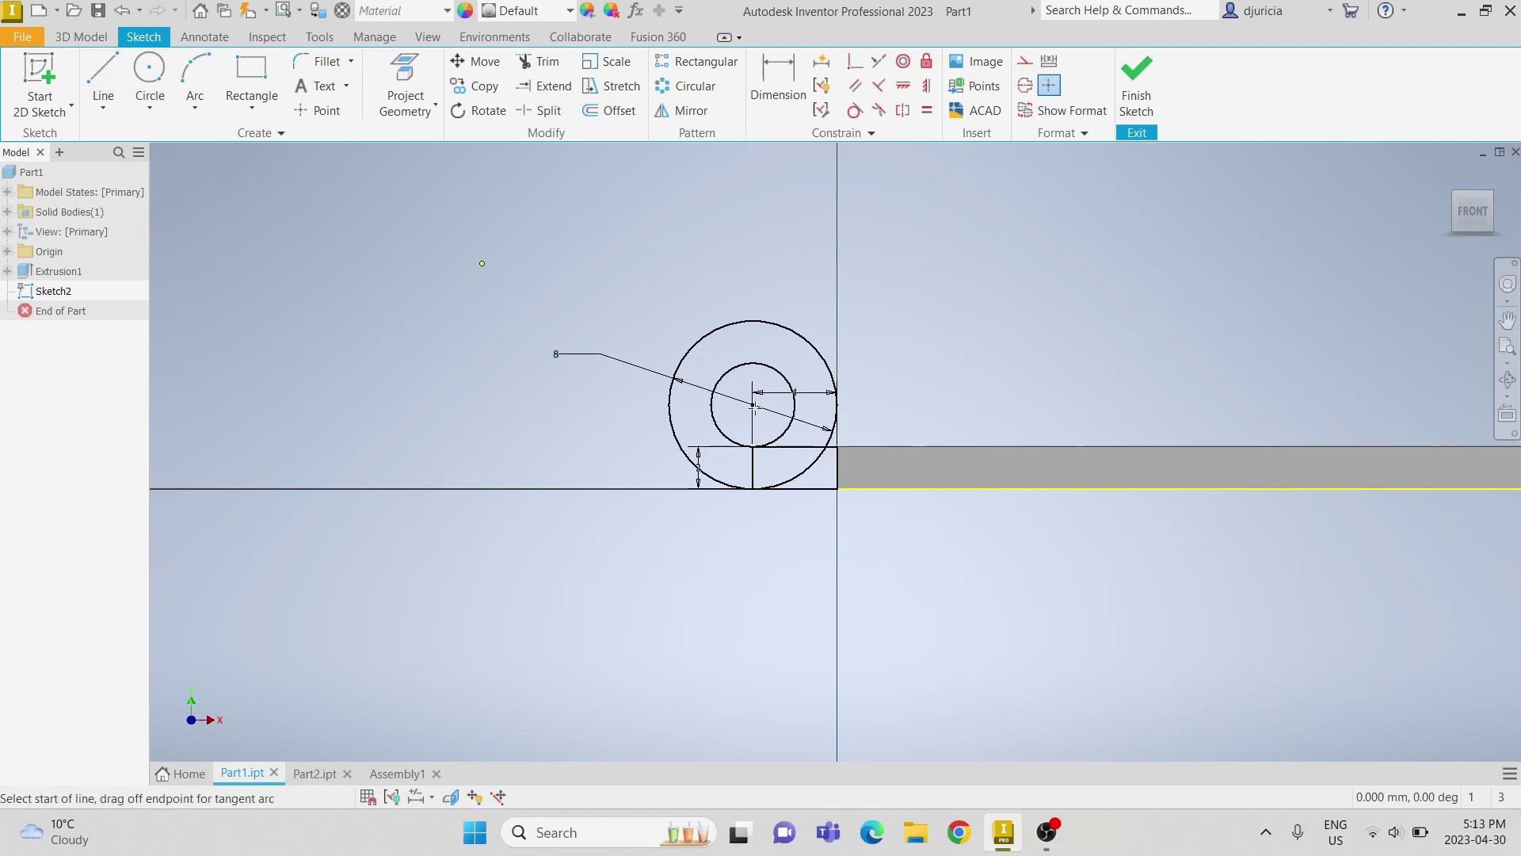
pyautogui.click(786, 434)
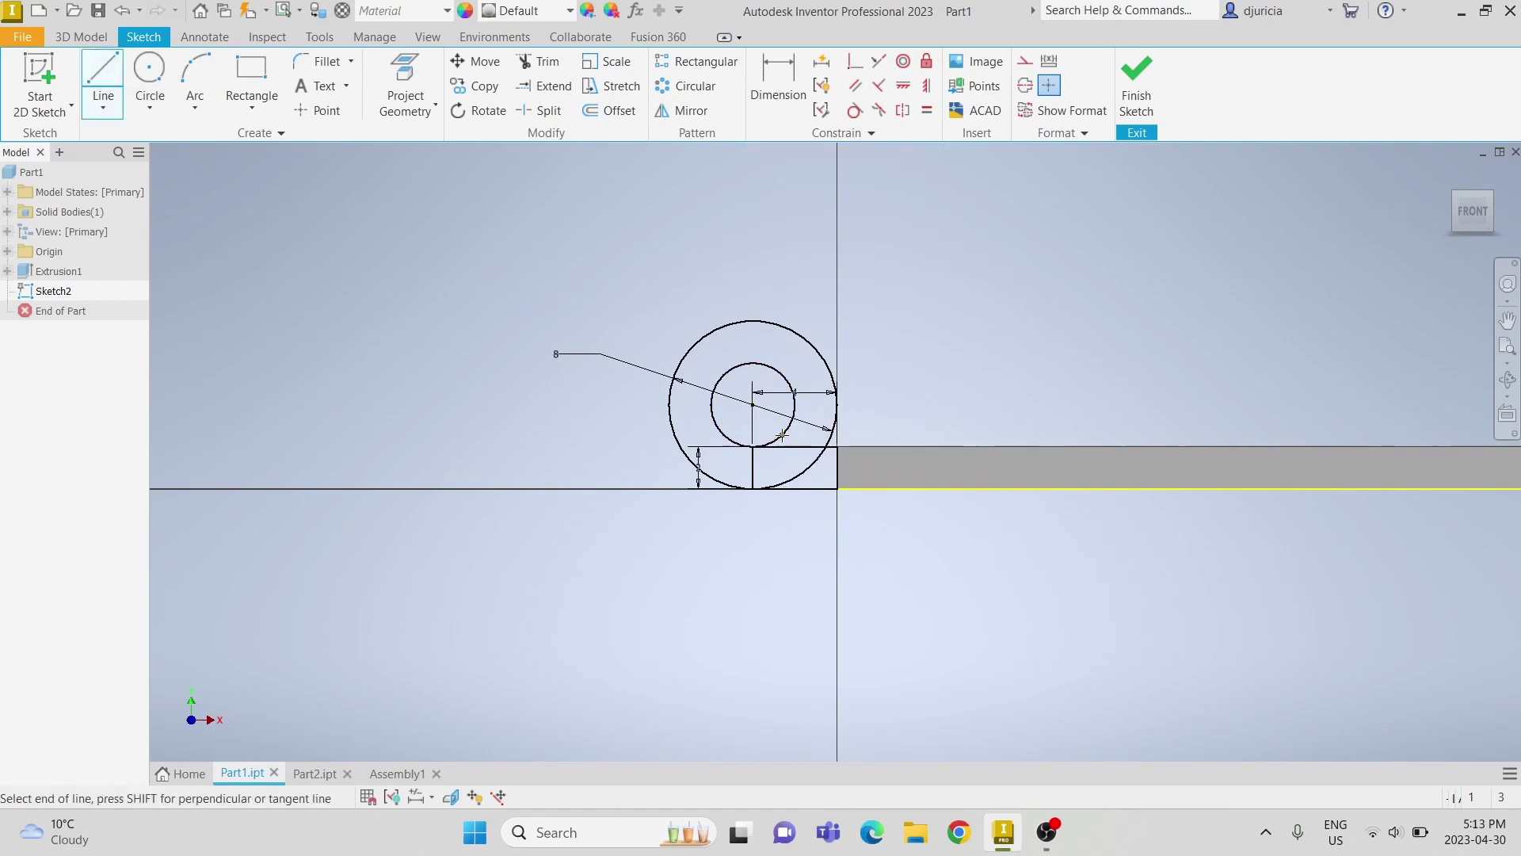
pyautogui.click(830, 434)
pyautogui.click(781, 112)
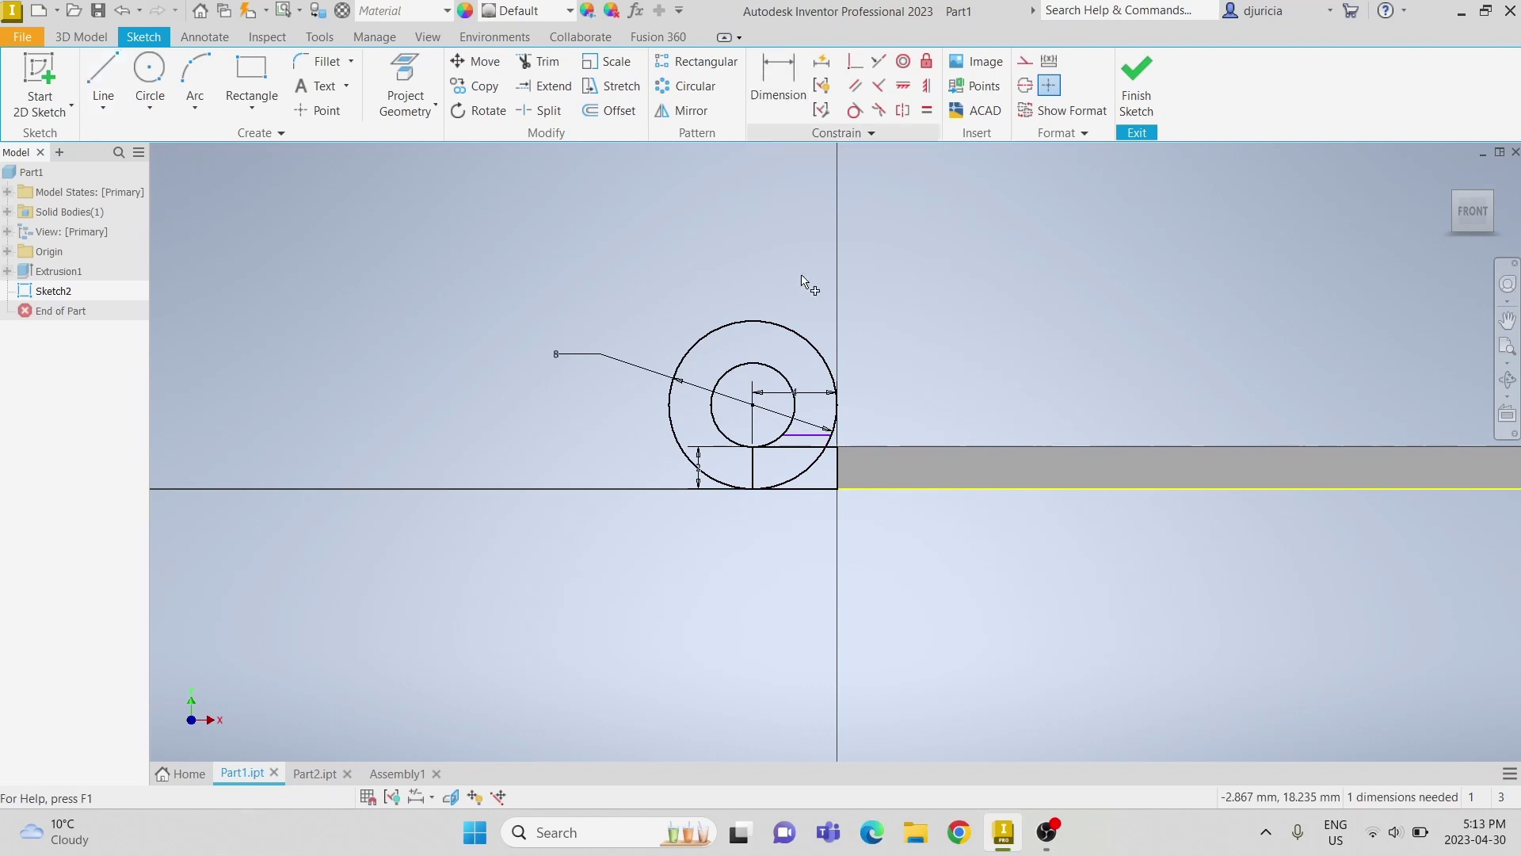
pyautogui.click(816, 434)
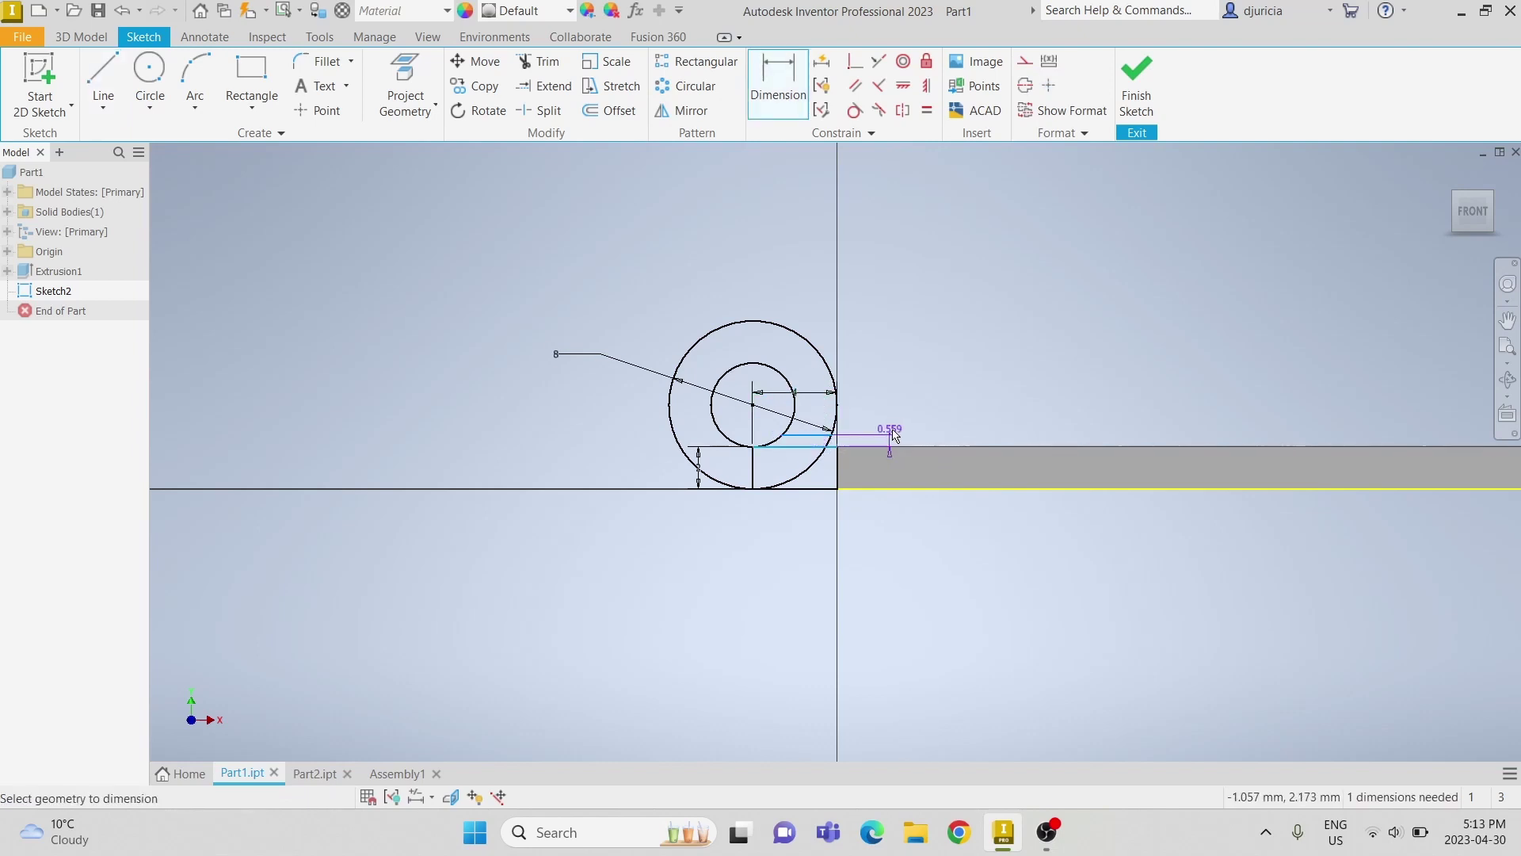
pyautogui.click(892, 433)
pyautogui.write('0.5')
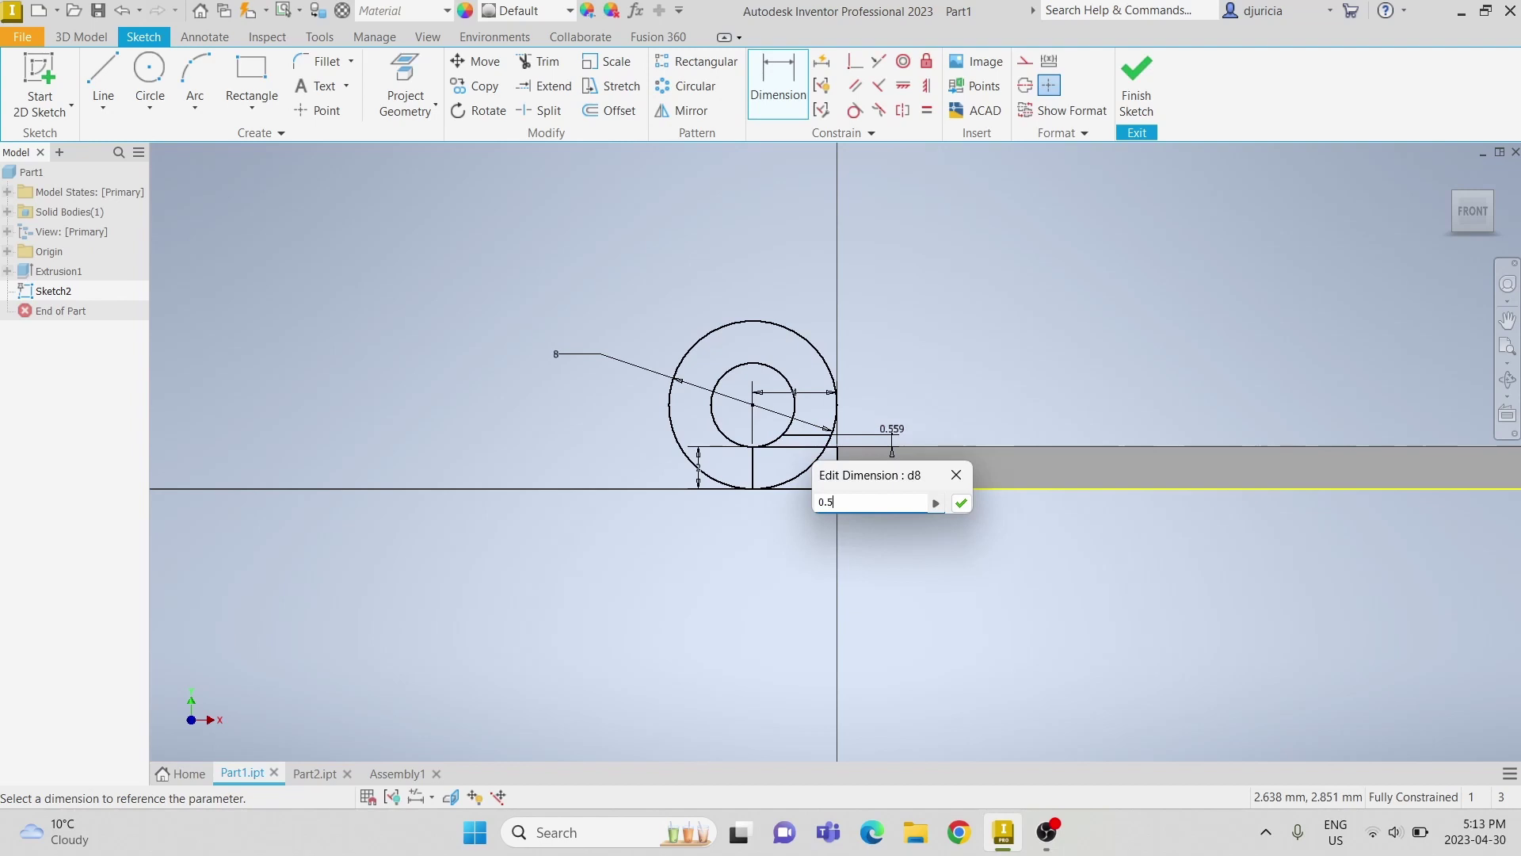
pyautogui.press('Return')
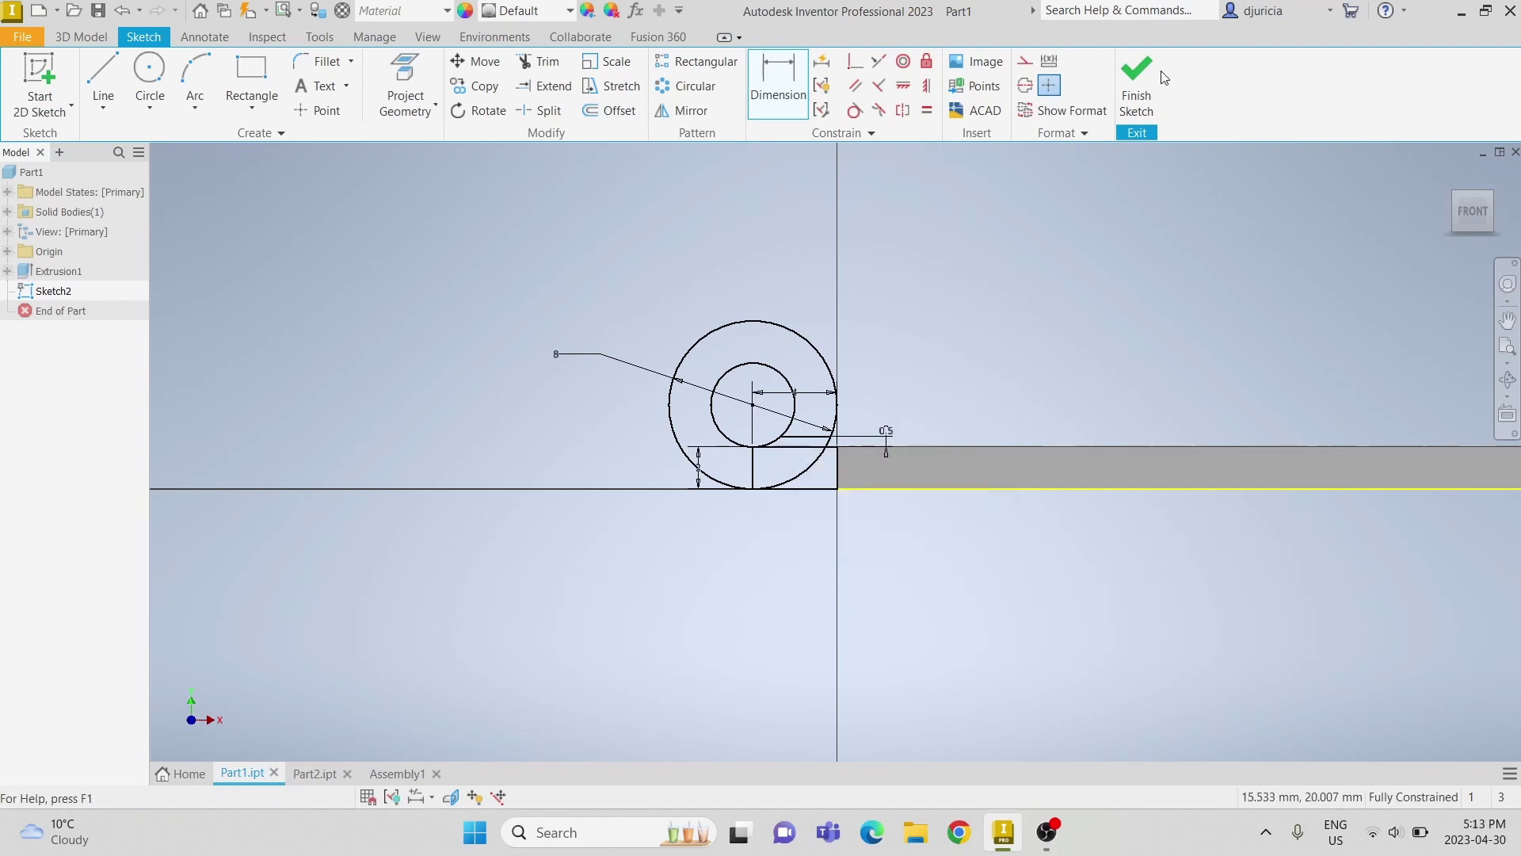
# Finish Sketch2 and extrude its three knuckle regions 25 mm along the plate edge.
pyautogui.click(1140, 80)
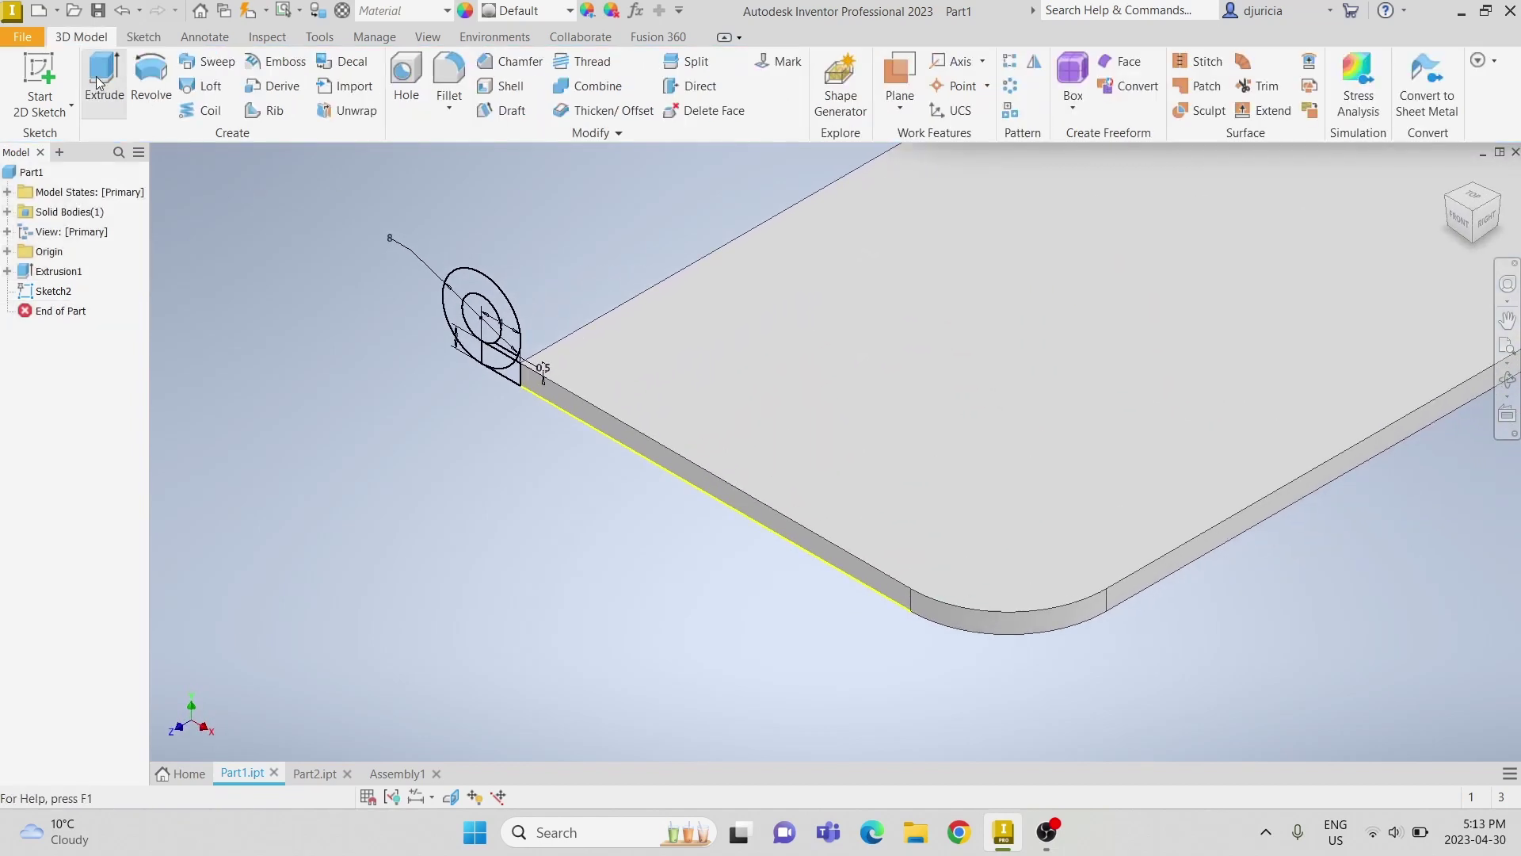
pyautogui.click(102, 84)
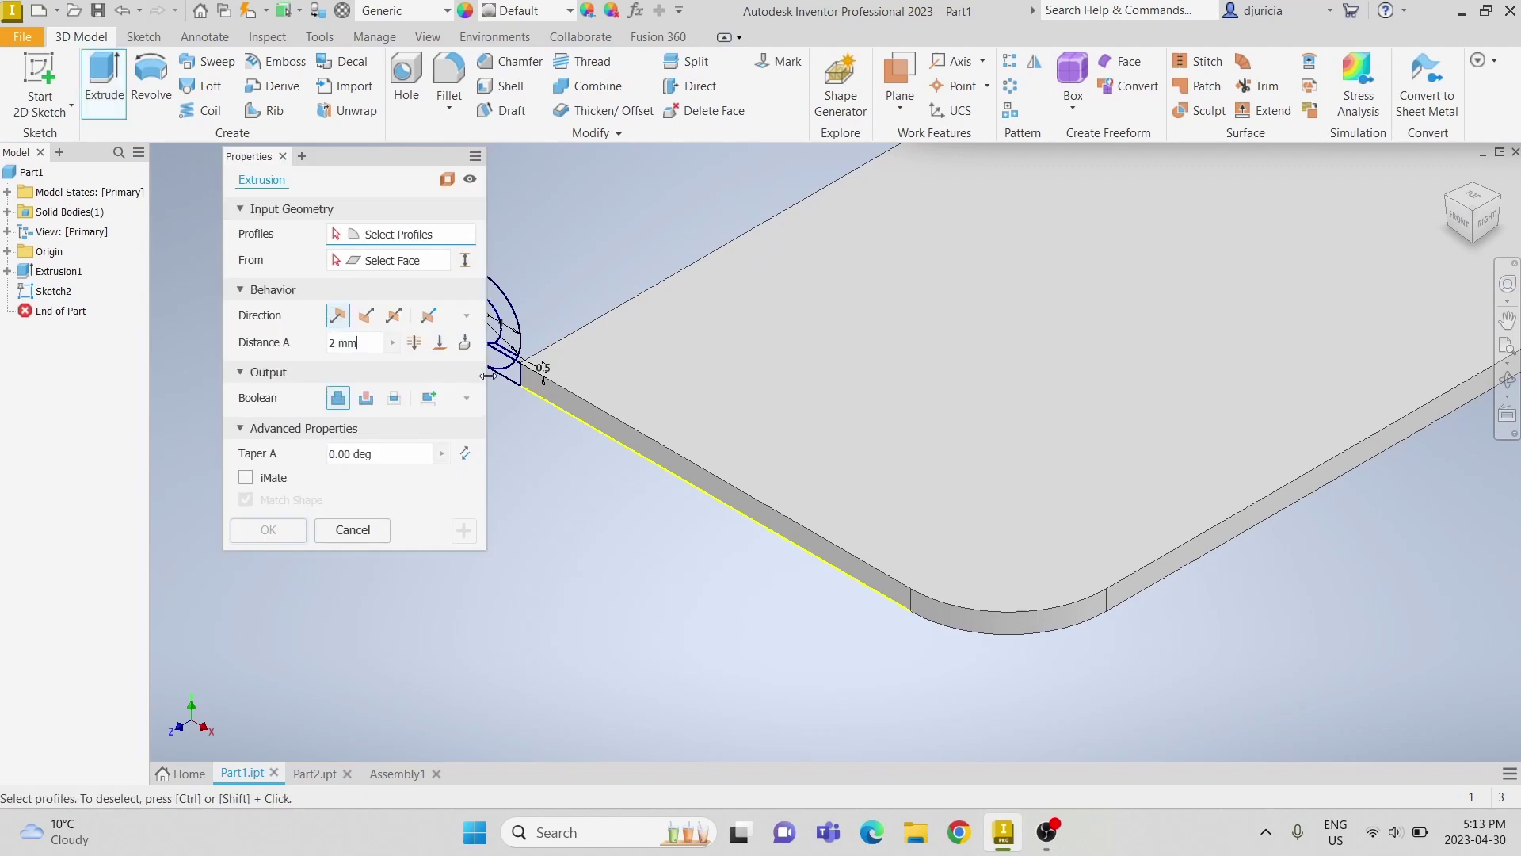
pyautogui.scroll(-3, 730, 373)
pyautogui.scroll(8, 708, 414)
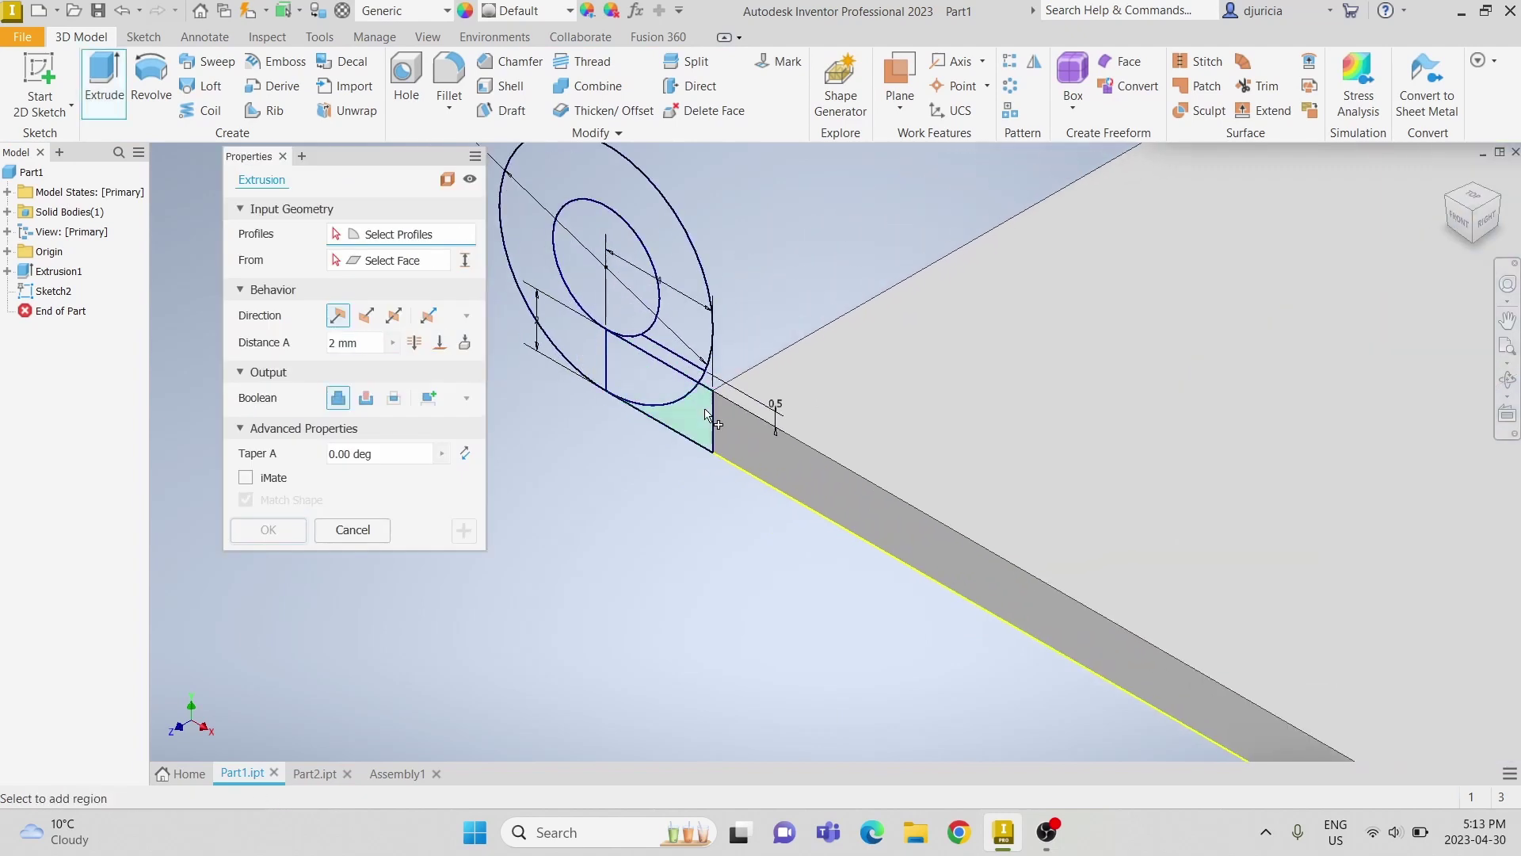
pyautogui.click(707, 414)
pyautogui.click(625, 369)
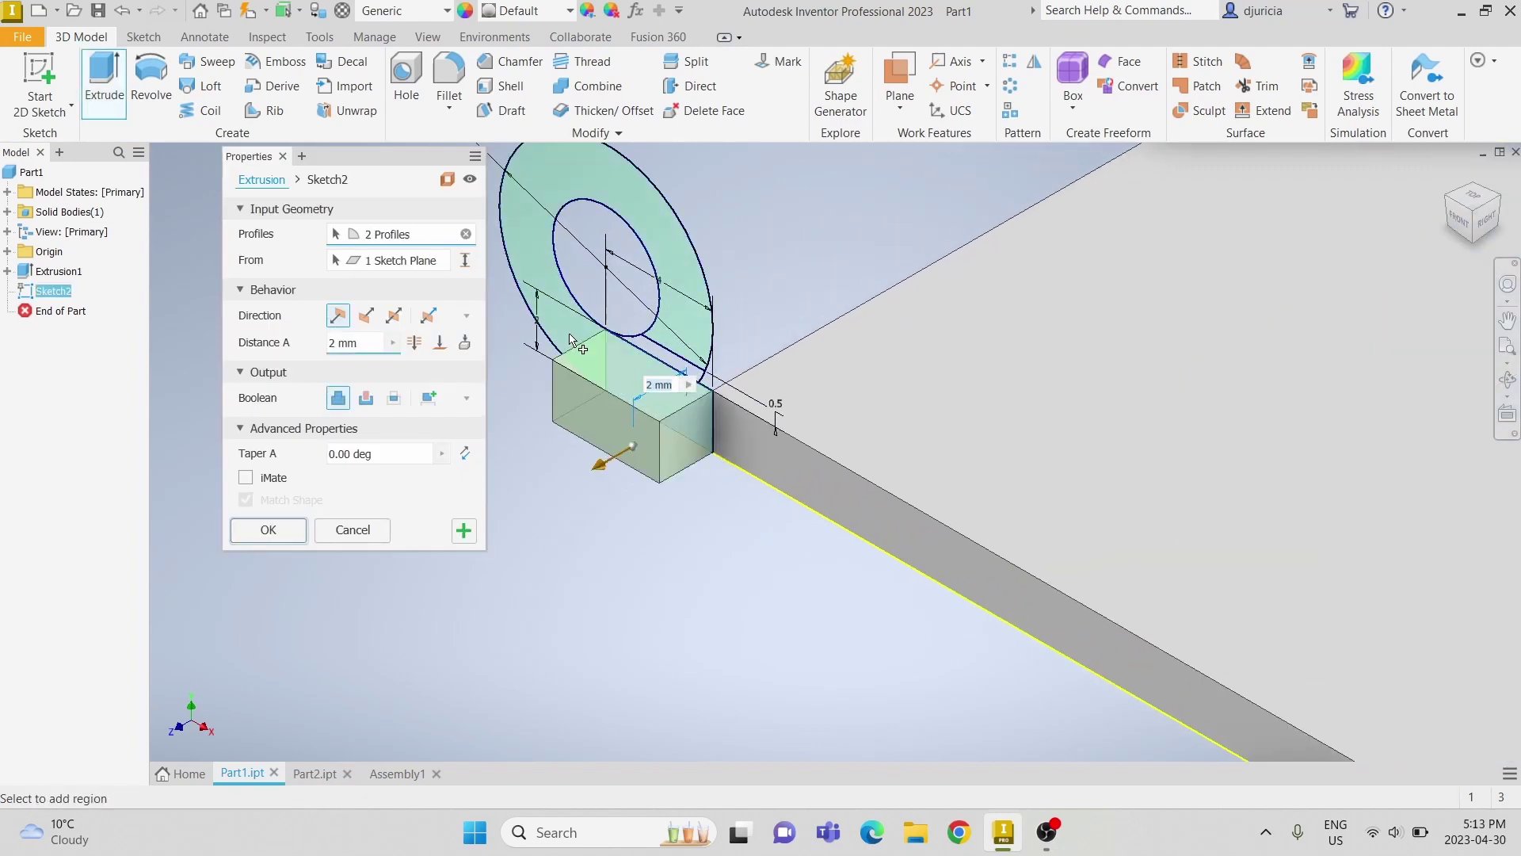
pyautogui.click(570, 336)
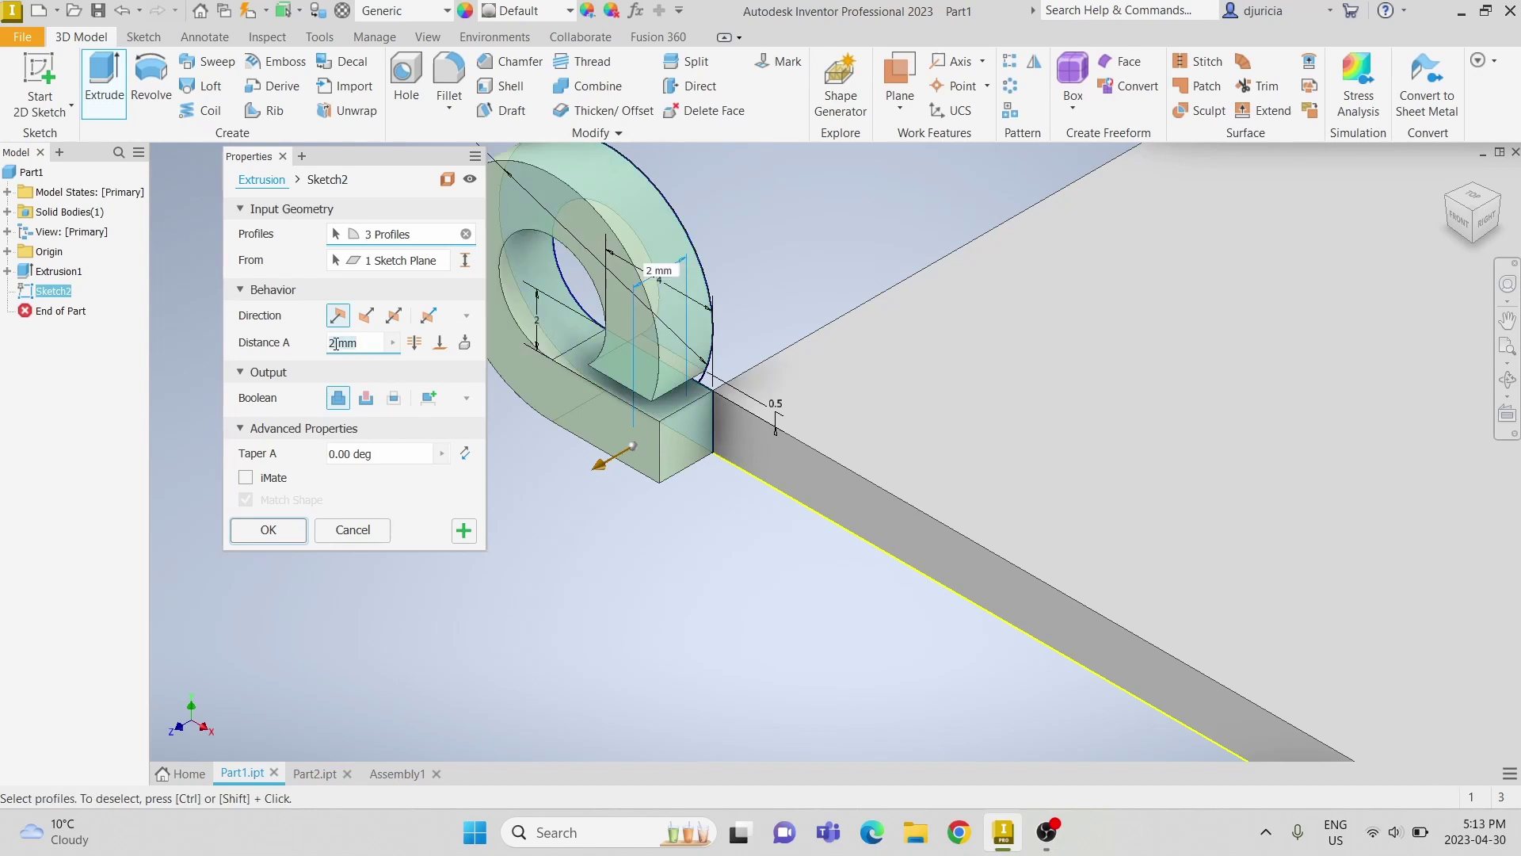
pyautogui.write('5')
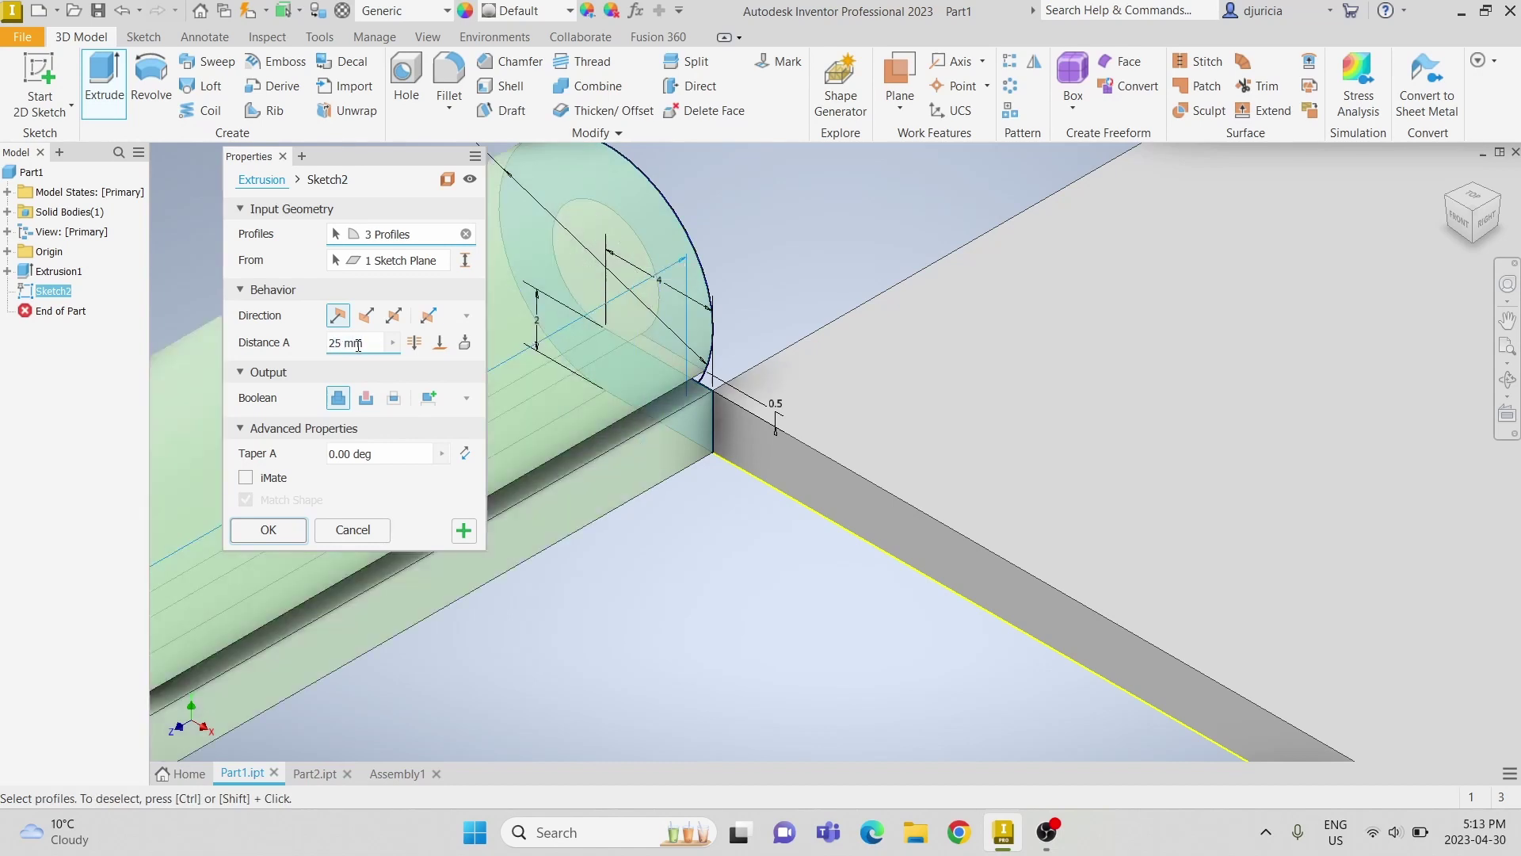
pyautogui.click(367, 320)
pyautogui.scroll(5, 628, 553)
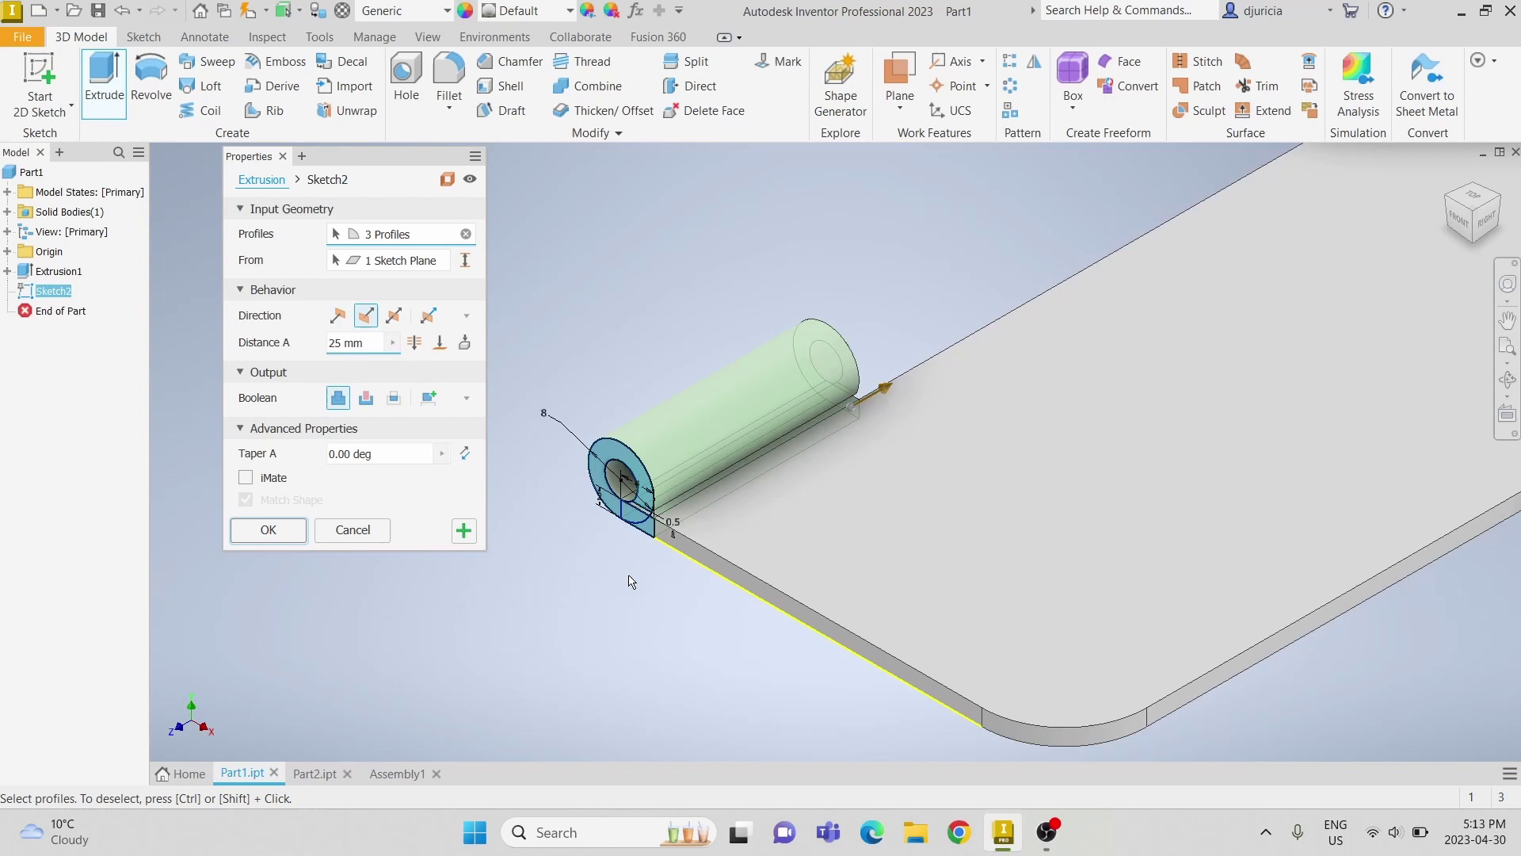
pyautogui.click(254, 531)
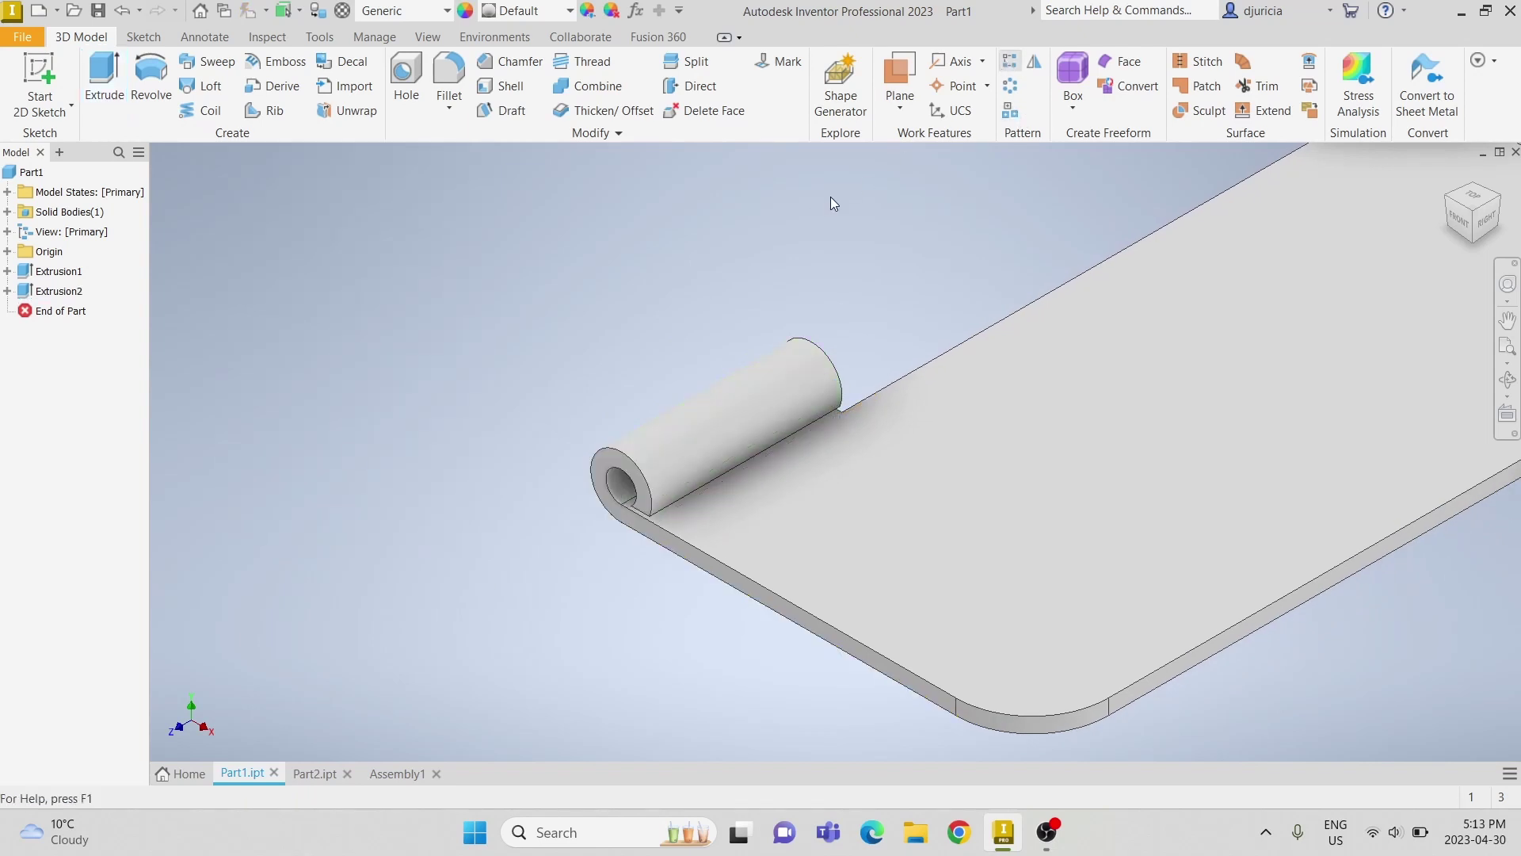
# Pattern Extrusion2 twice along the reversed plate top edge at 50 mm spacing.
pyautogui.click(1009, 61)
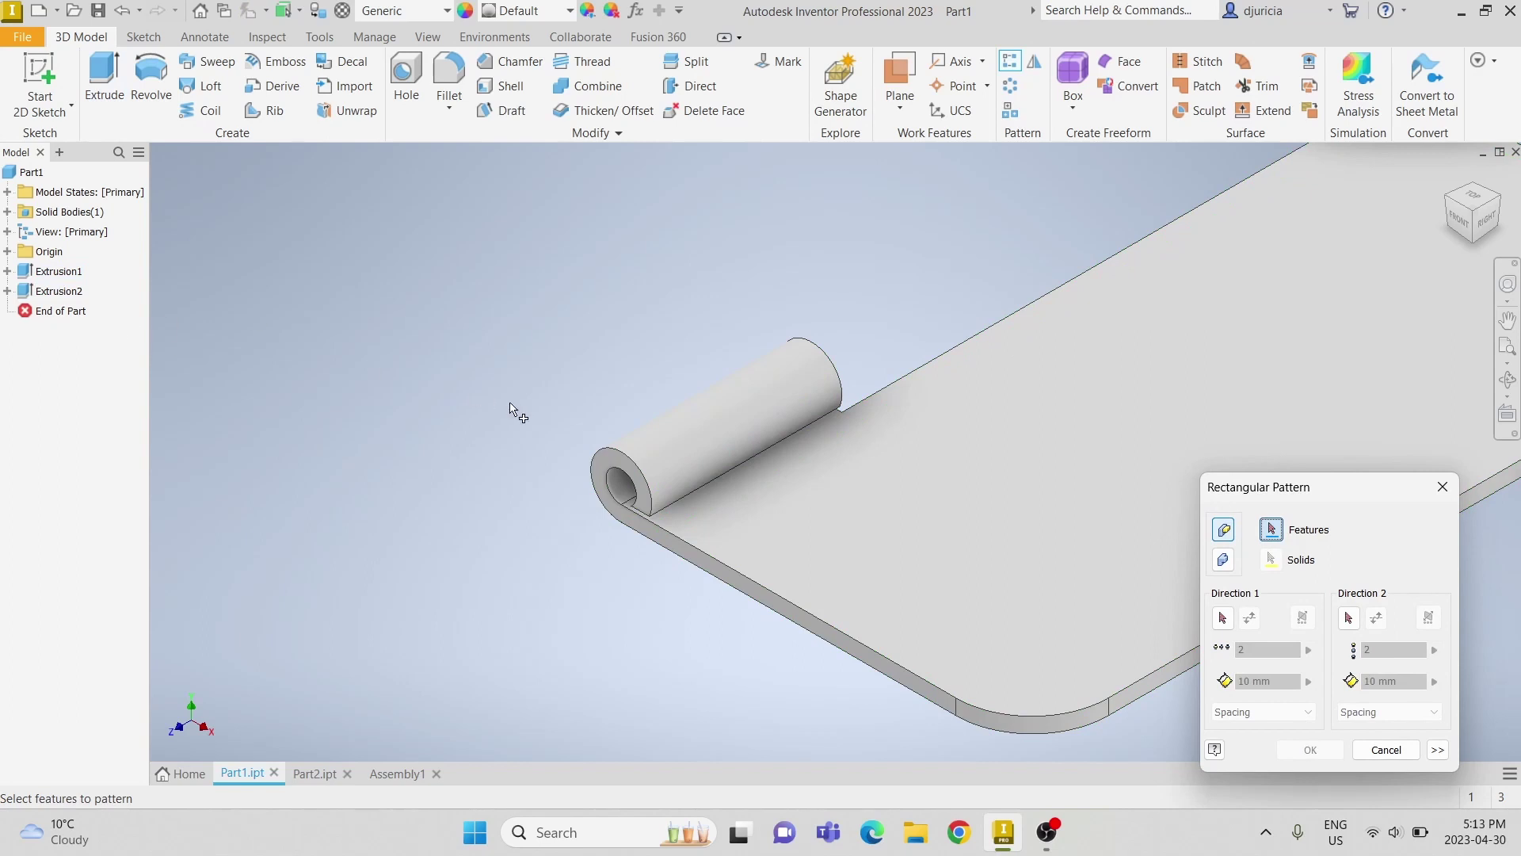
pyautogui.click(62, 291)
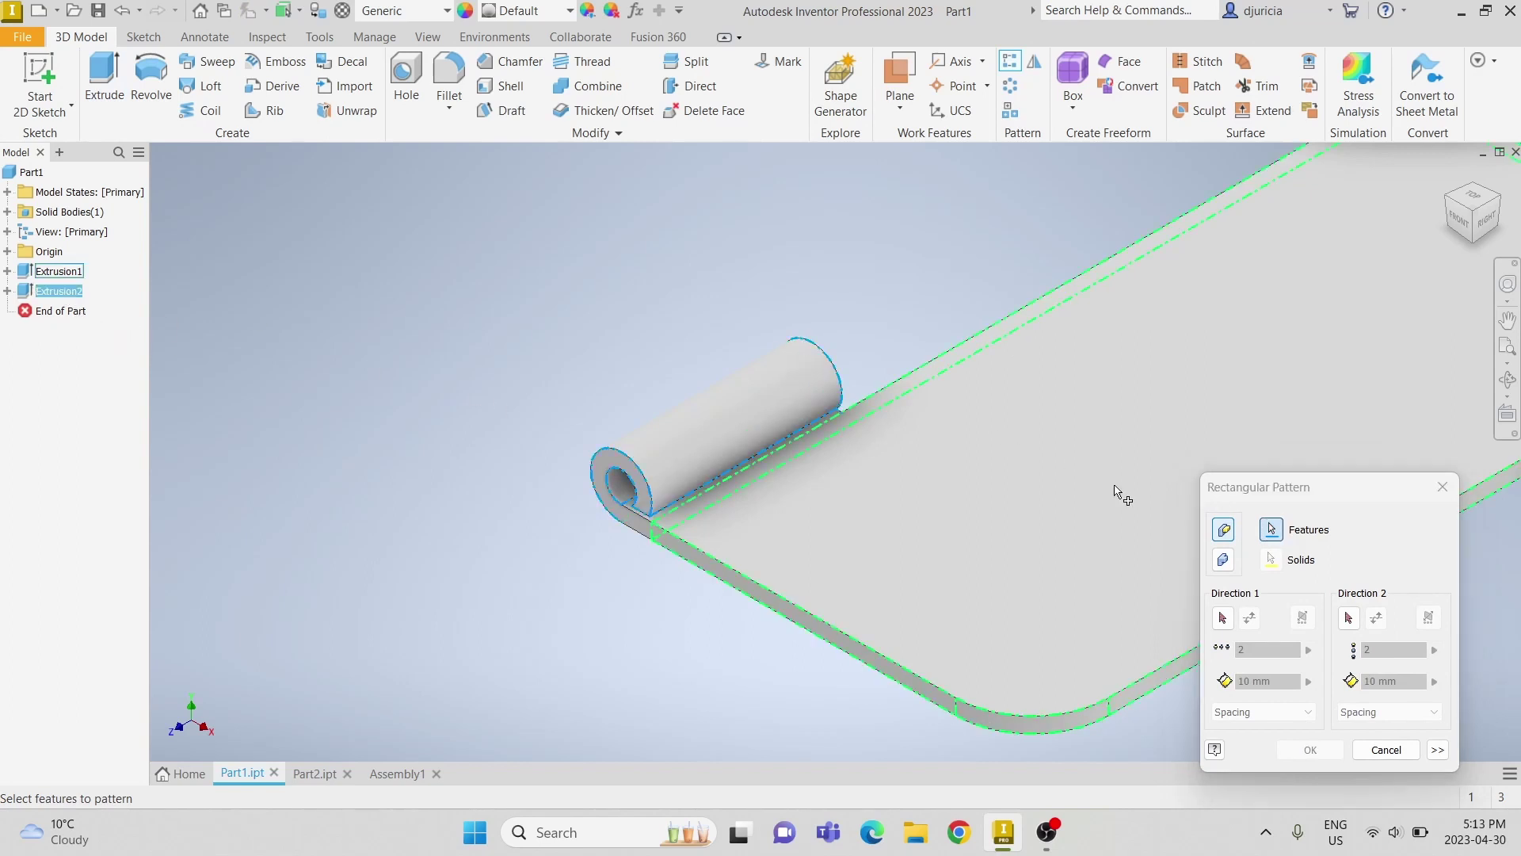
pyautogui.click(1223, 617)
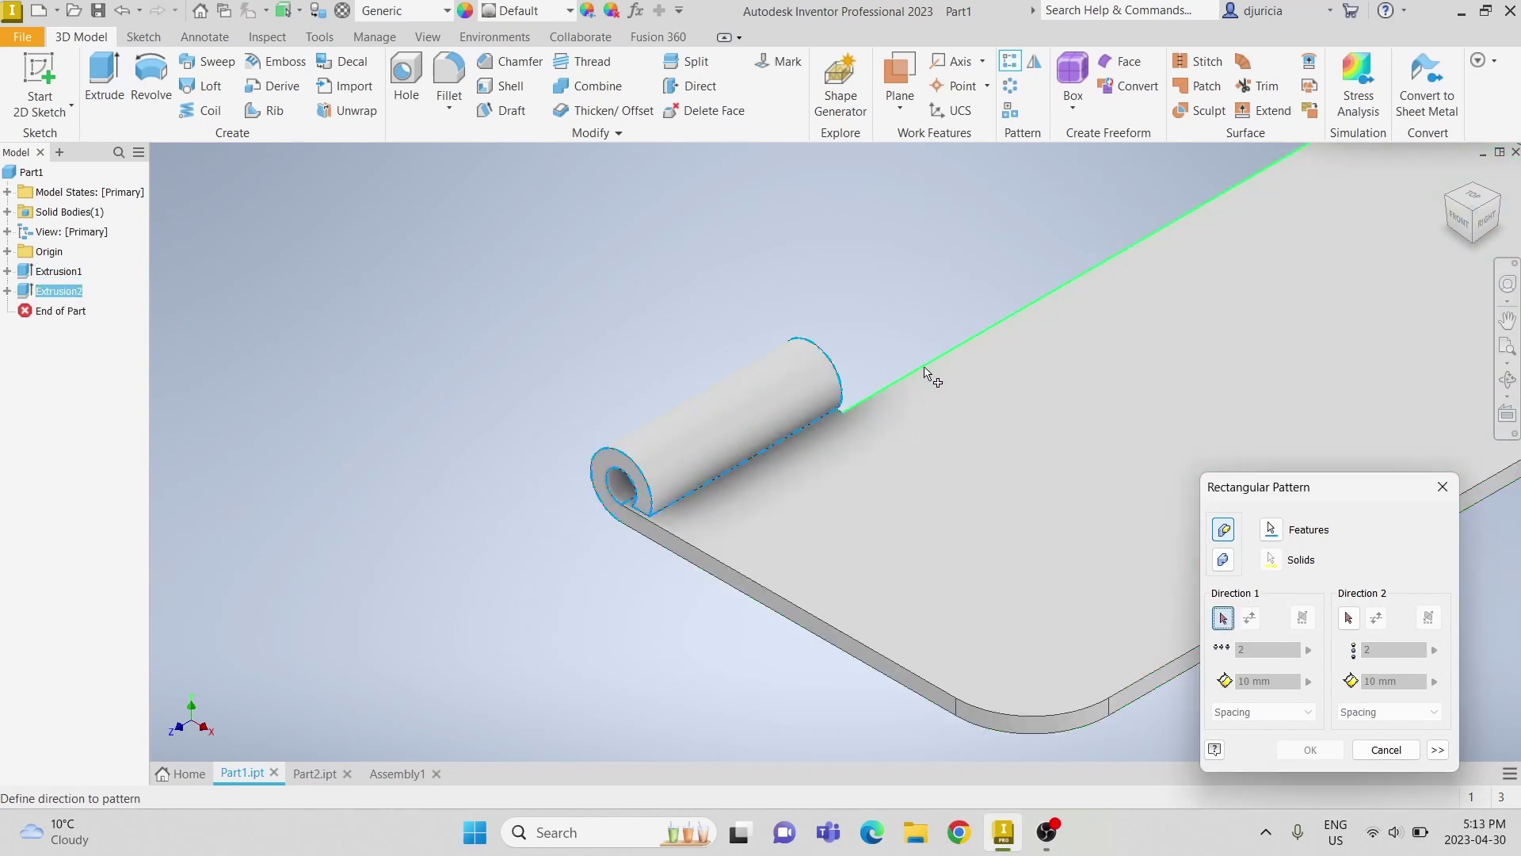
pyautogui.click(929, 366)
pyautogui.click(1250, 618)
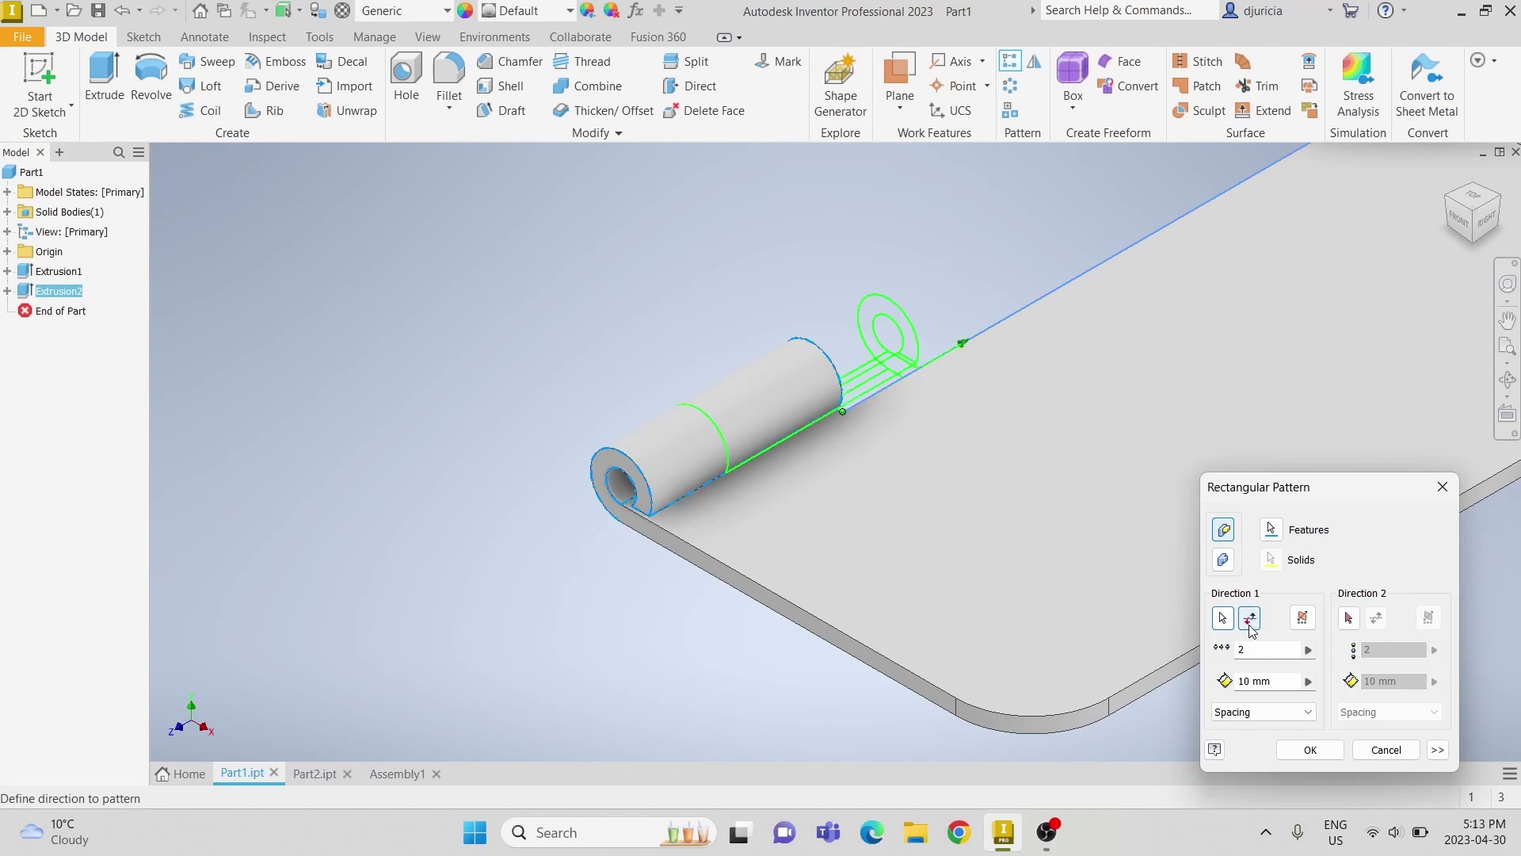
pyautogui.click(1249, 681)
pyautogui.write('50')
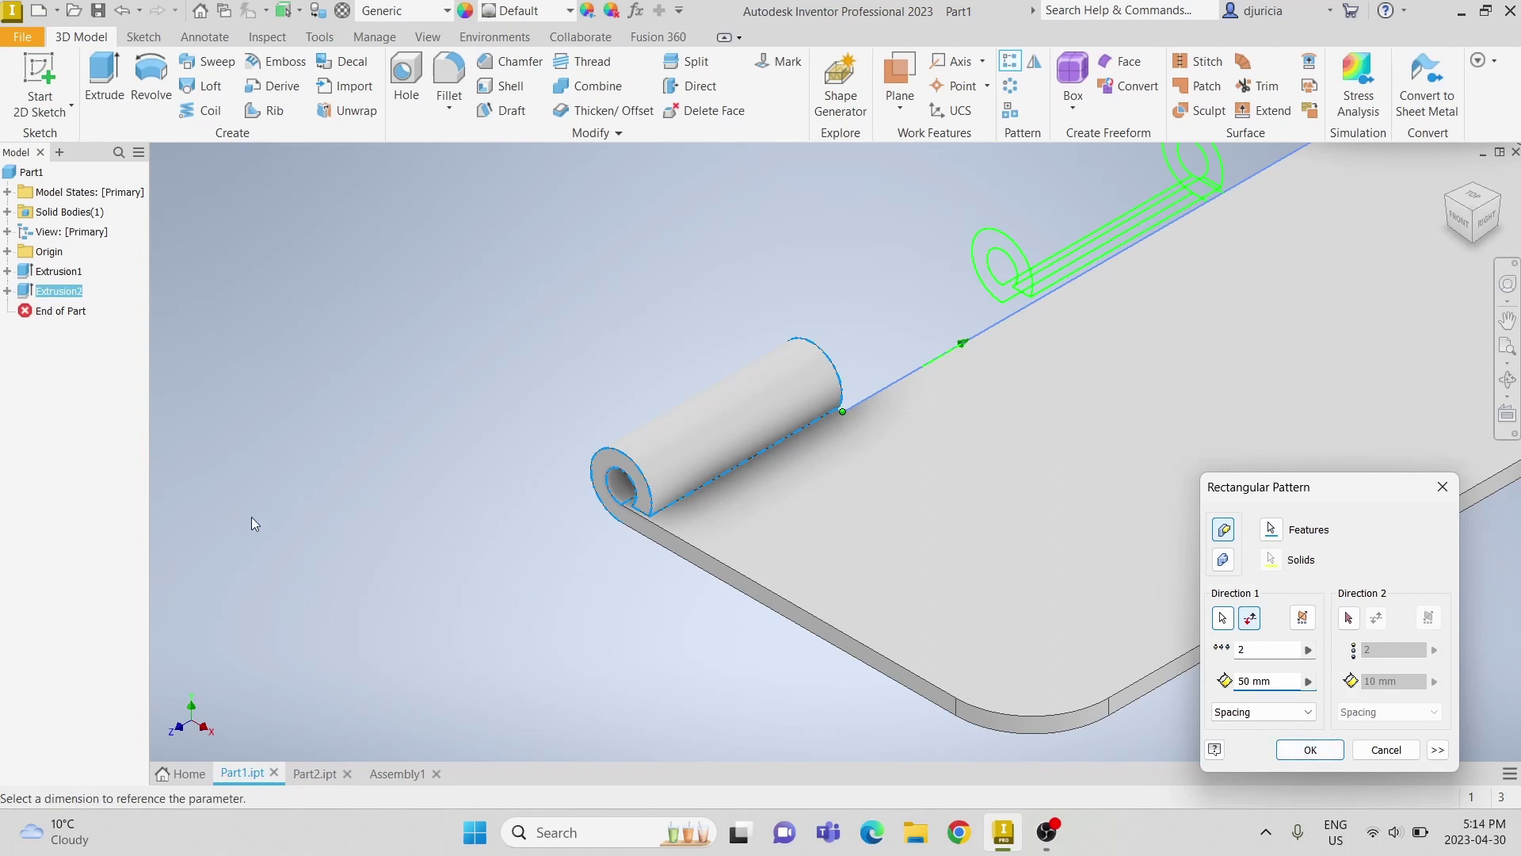
pyautogui.click(1310, 750)
pyautogui.scroll(-2, 611, 511)
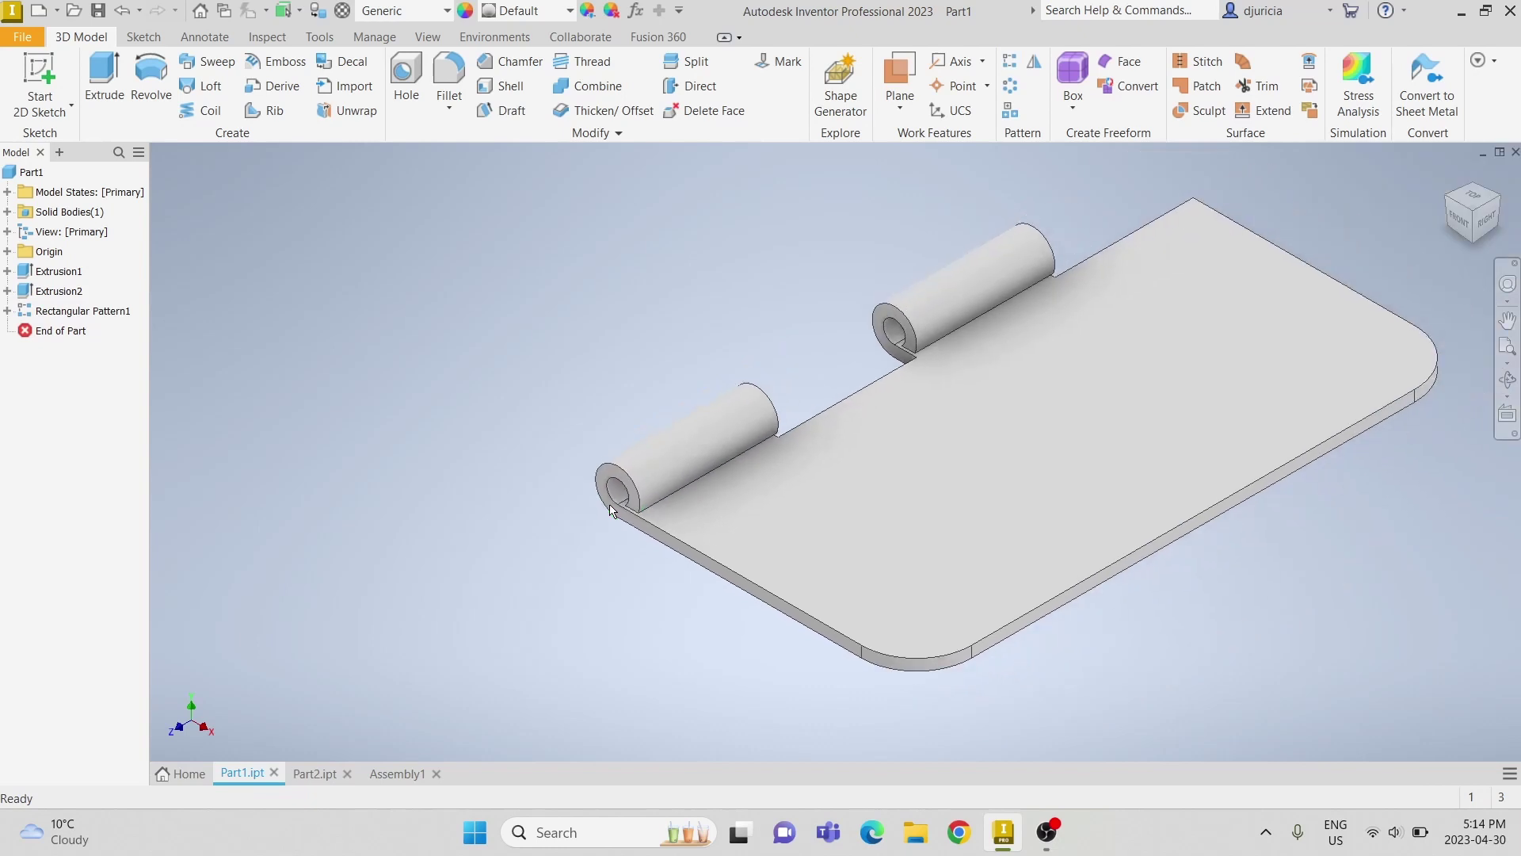
# Apply a 2 mm fillet to the three edges joining the barrels to the plate.
pyautogui.click(450, 80)
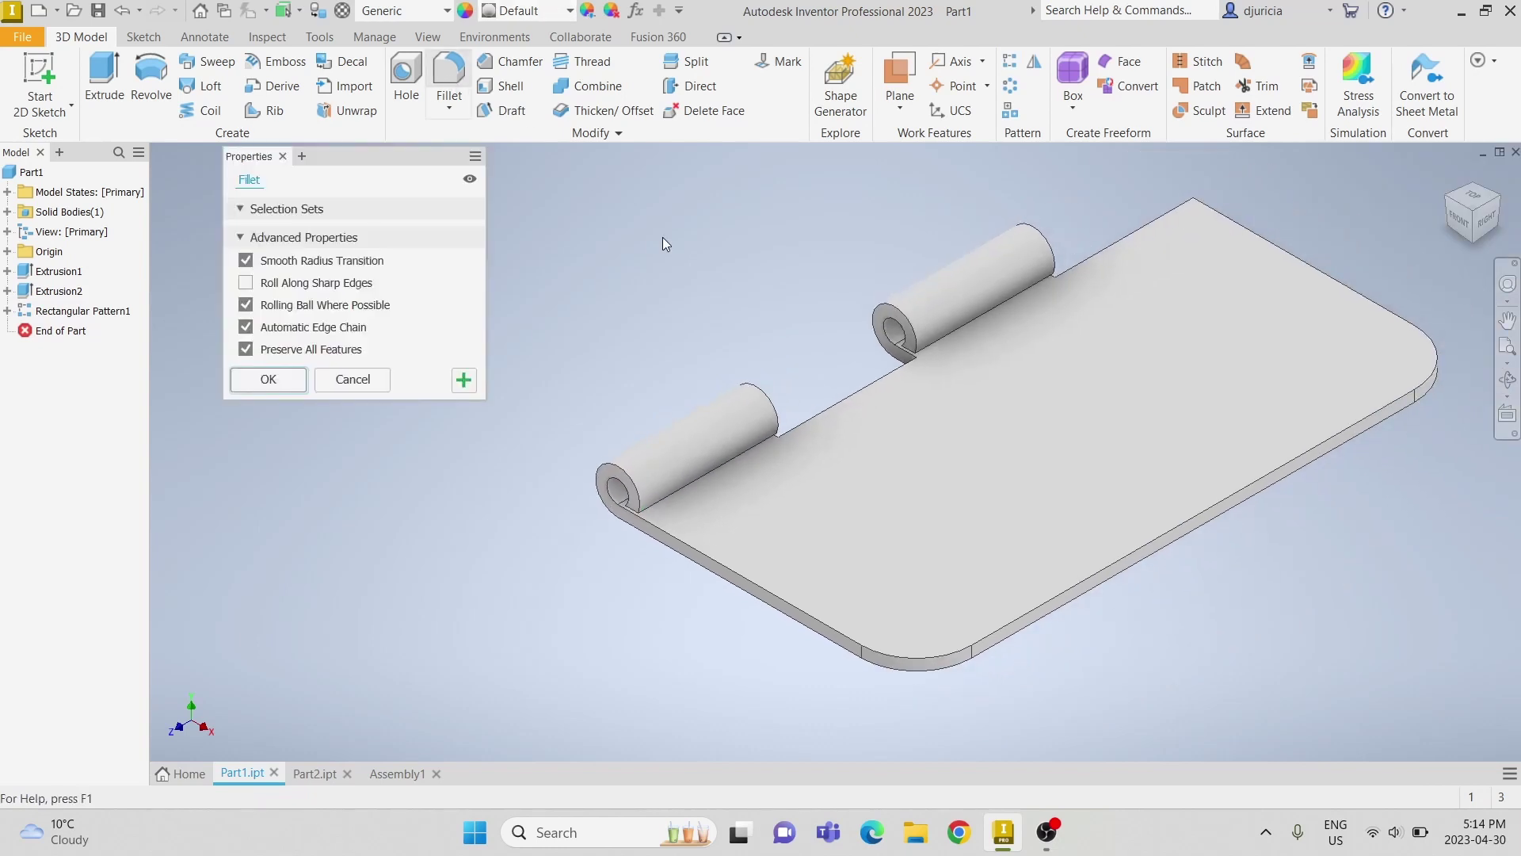
pyautogui.scroll(2, 773, 428)
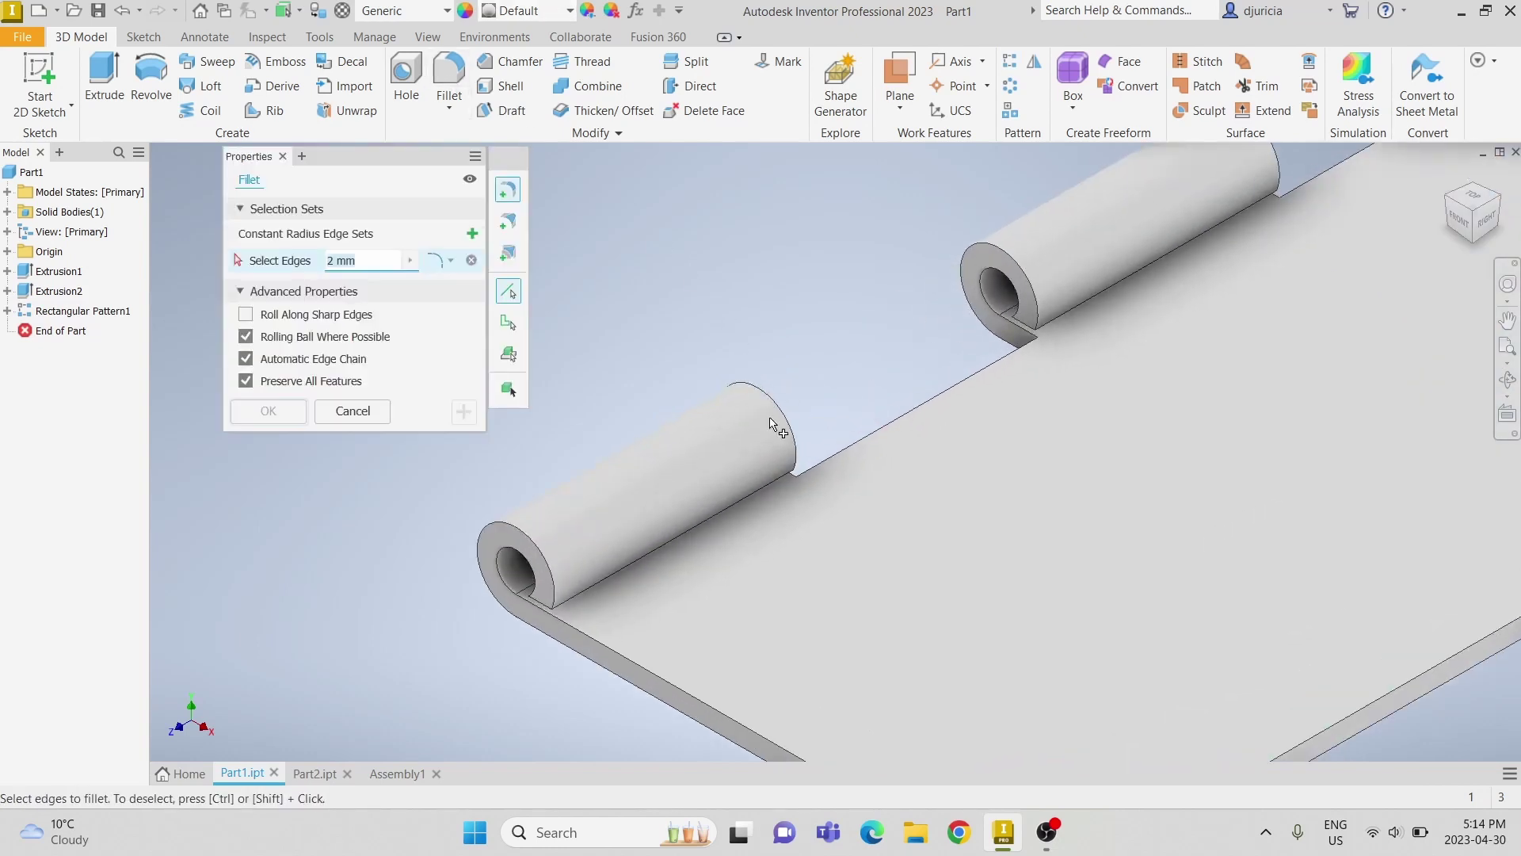
pyautogui.click(796, 483)
pyautogui.click(1041, 351)
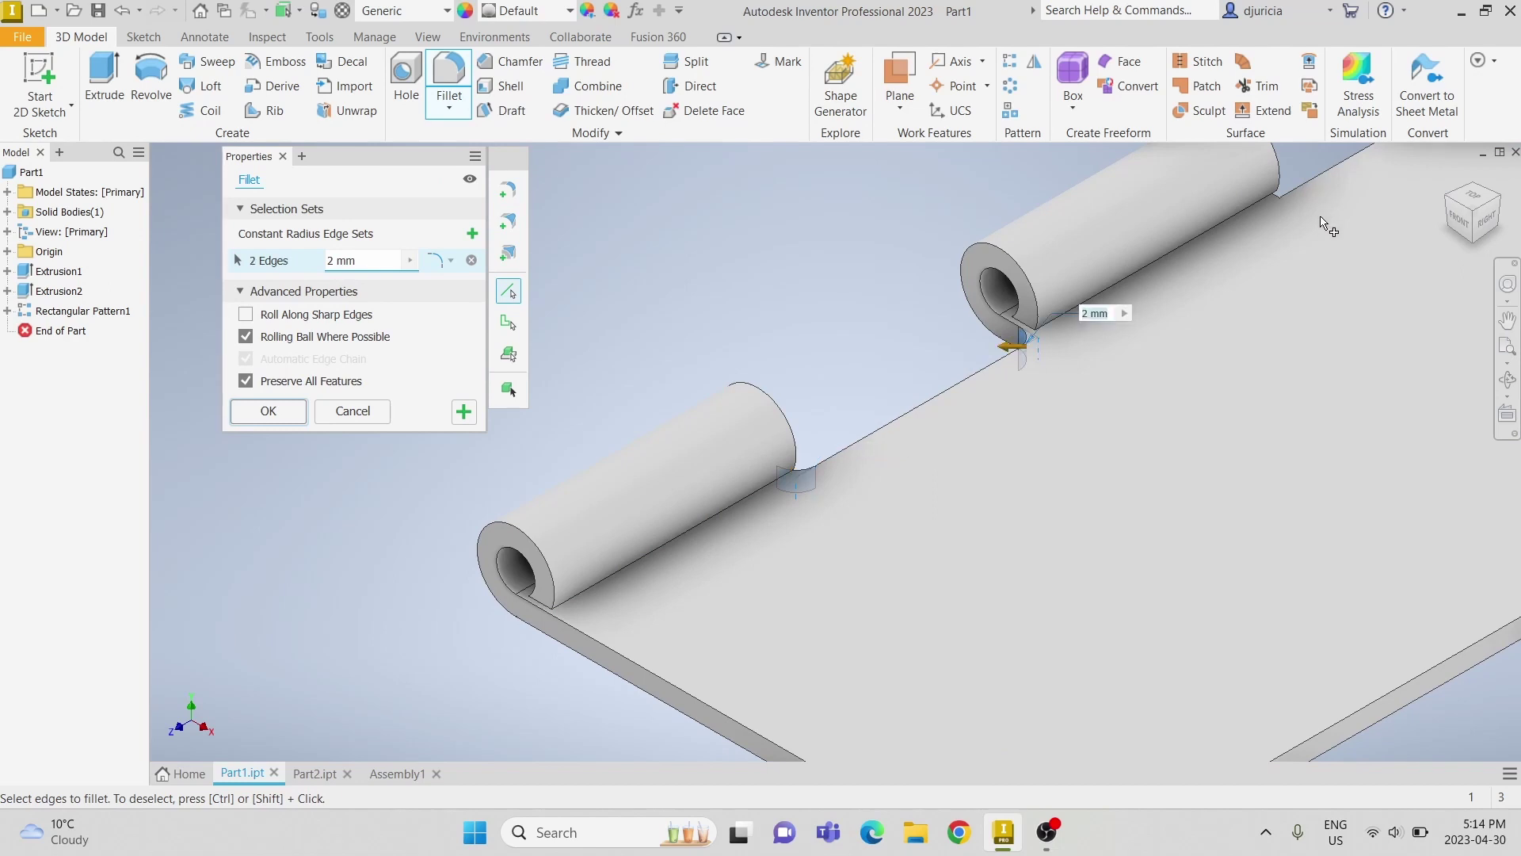
pyautogui.click(1283, 211)
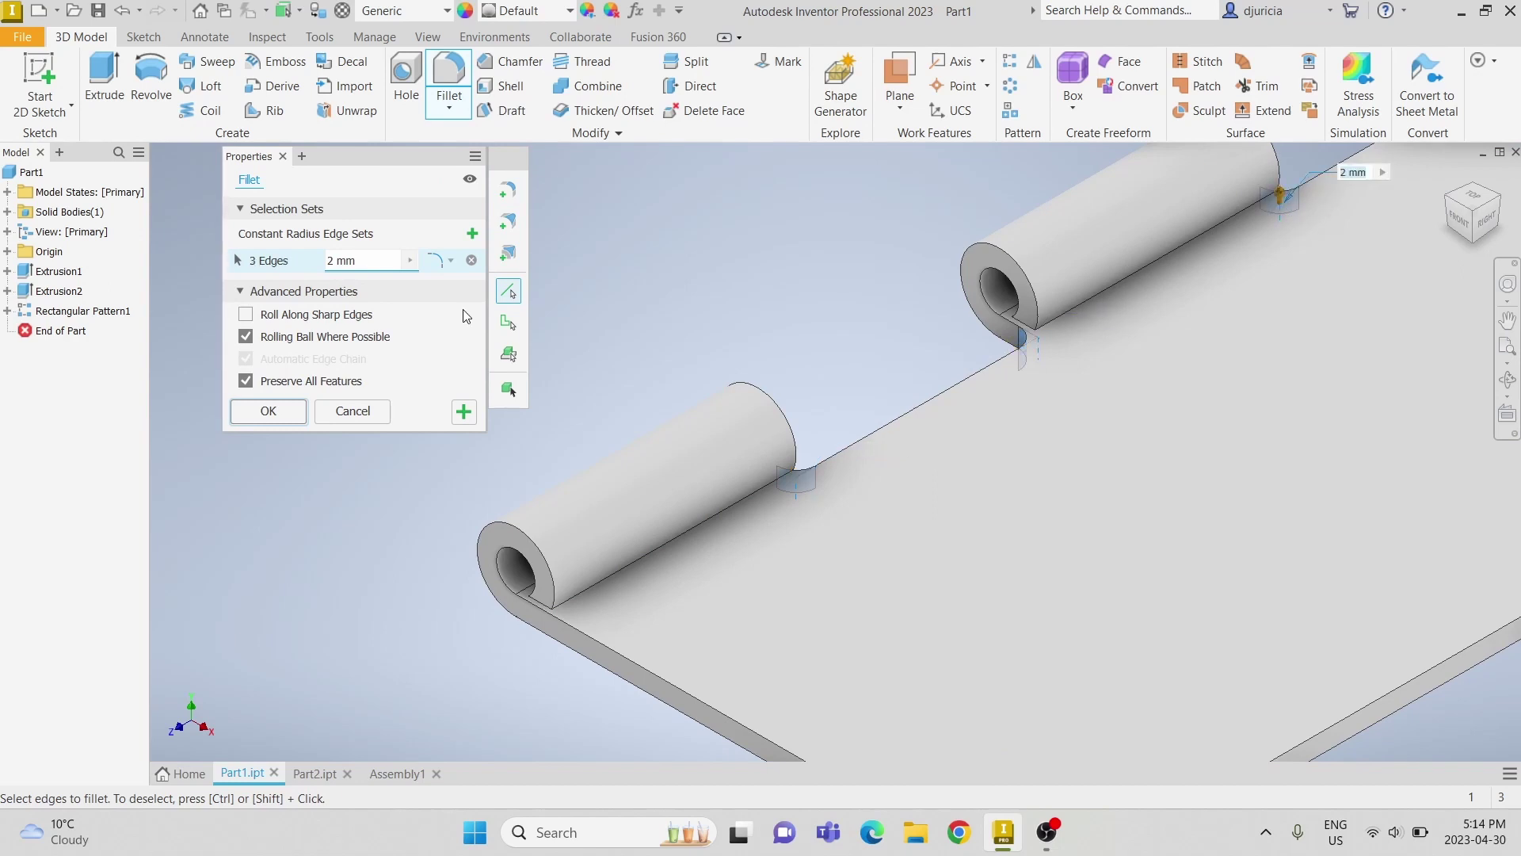
pyautogui.click(270, 412)
pyautogui.scroll(-2, 334, 414)
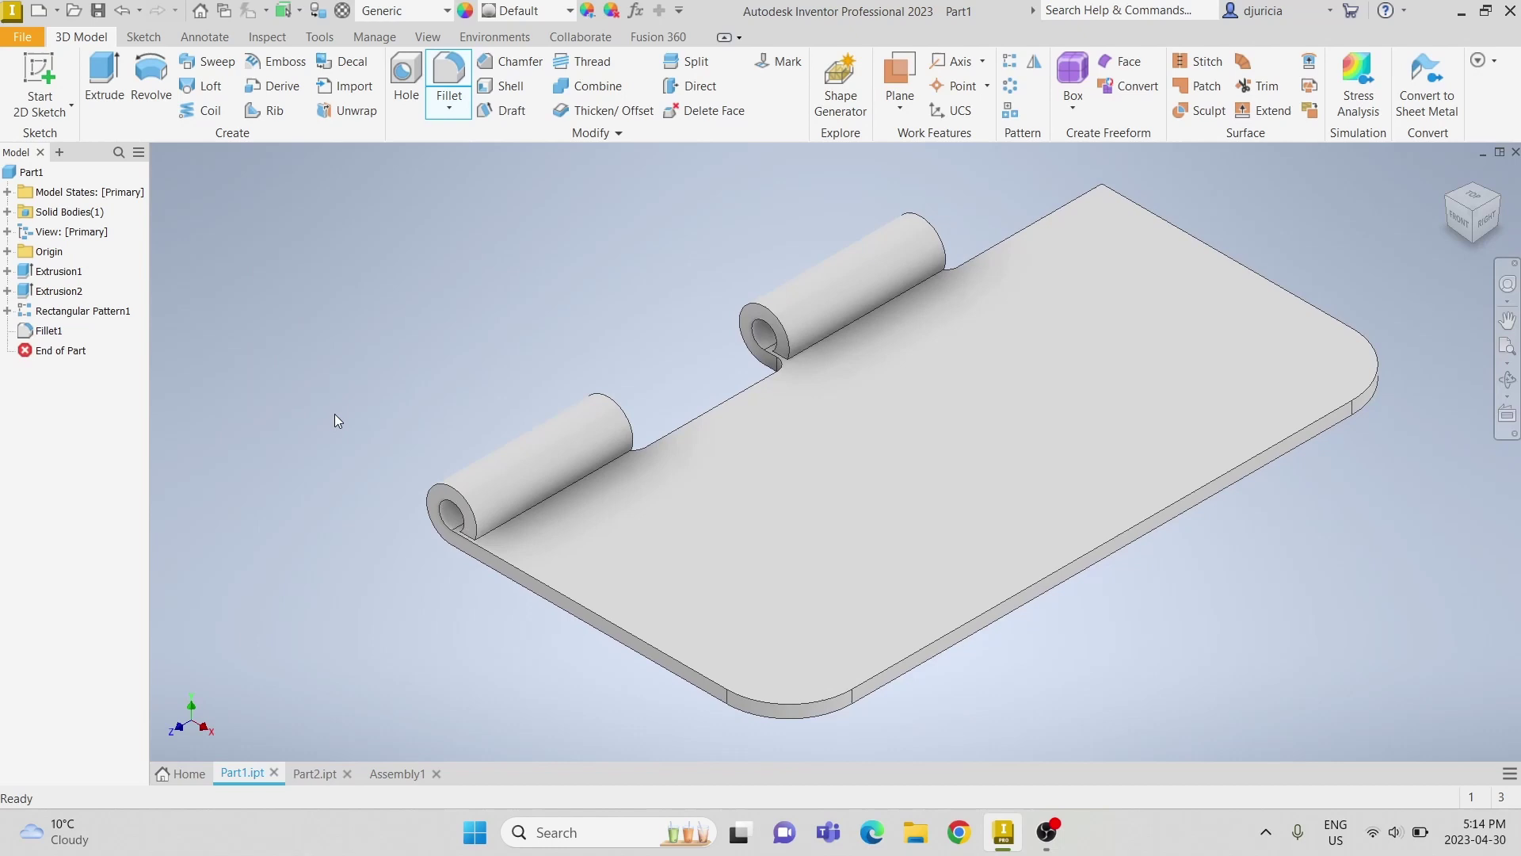
# Start a sketch on the plate's top face and place three hole points.
pyautogui.click(38, 87)
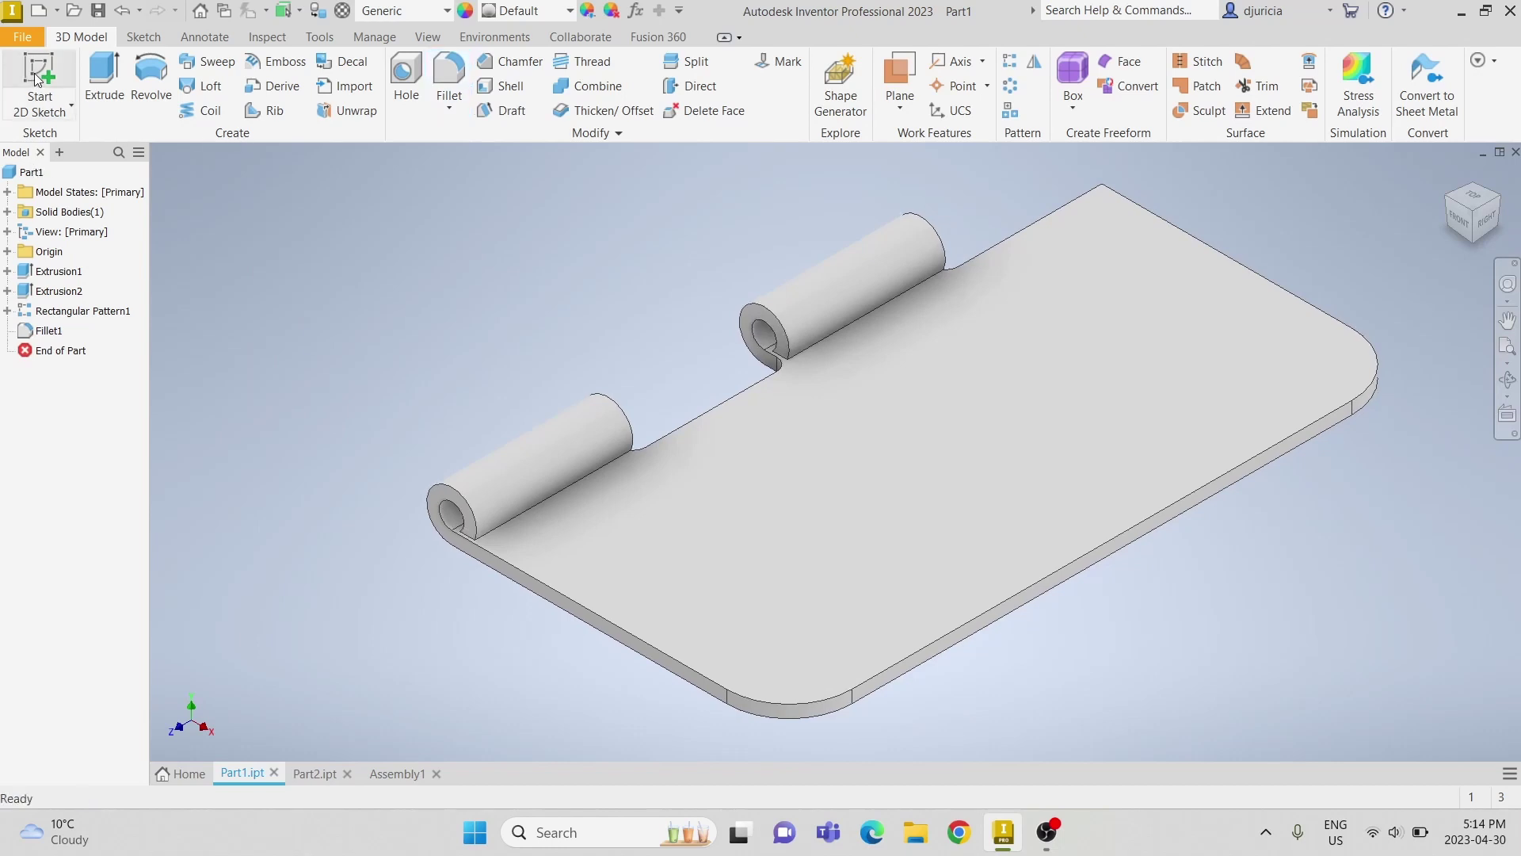
pyautogui.click(796, 476)
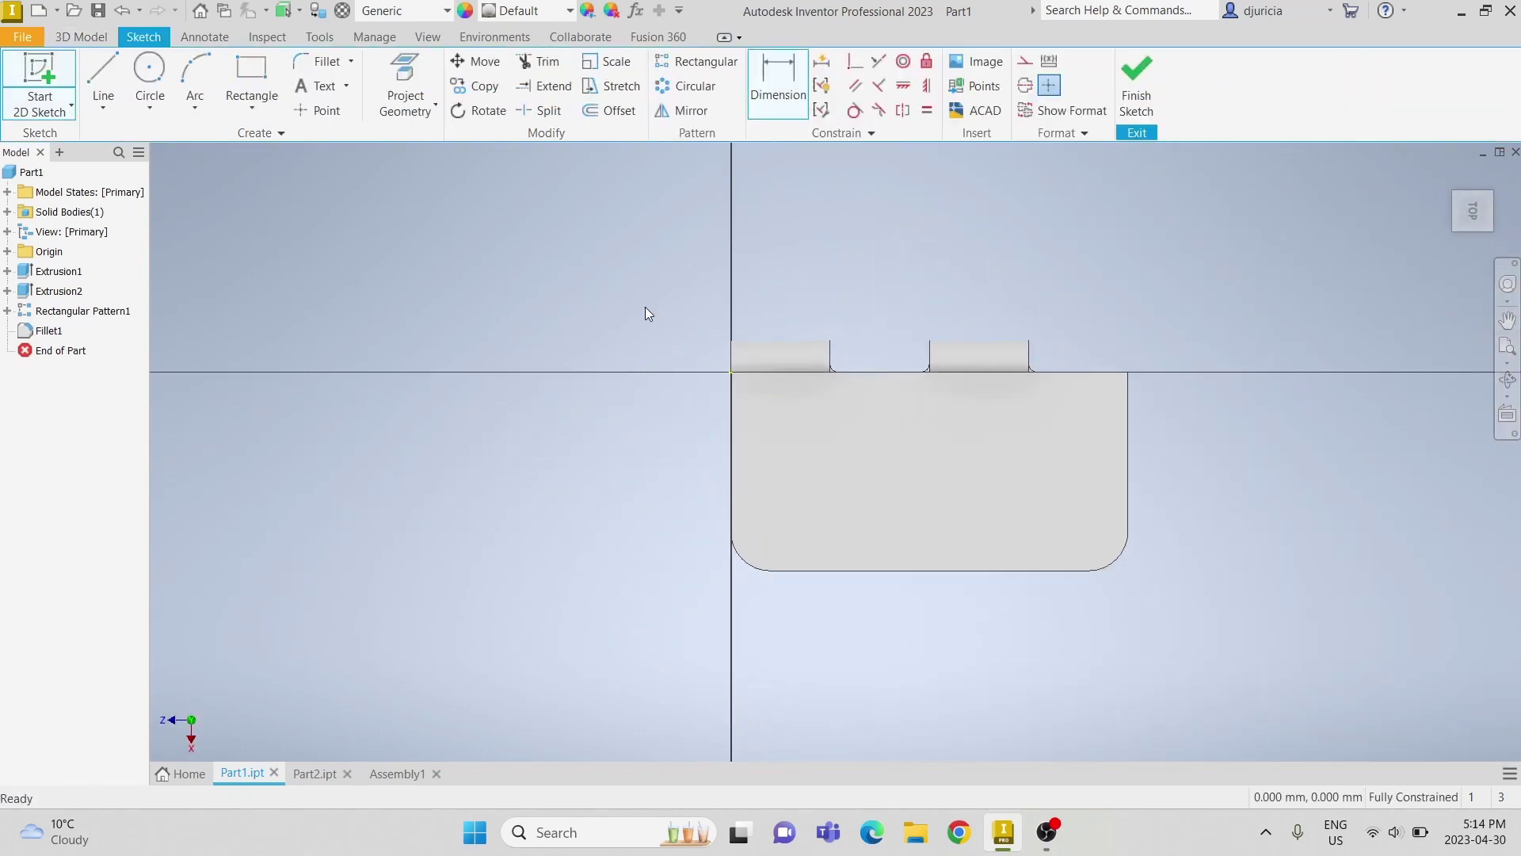
pyautogui.click(319, 110)
pyautogui.click(611, 592)
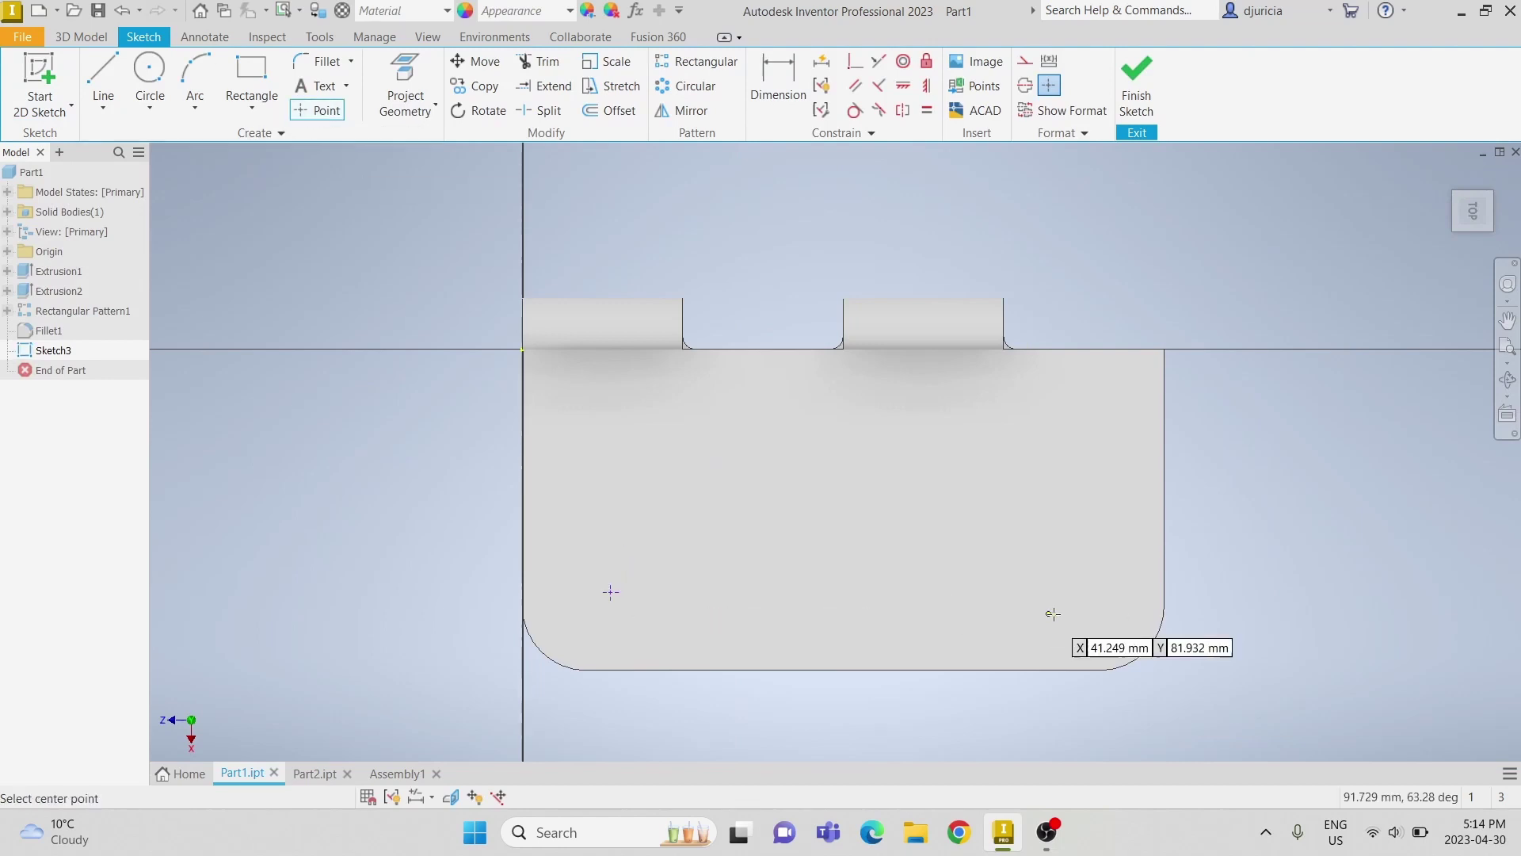
pyautogui.click(1101, 608)
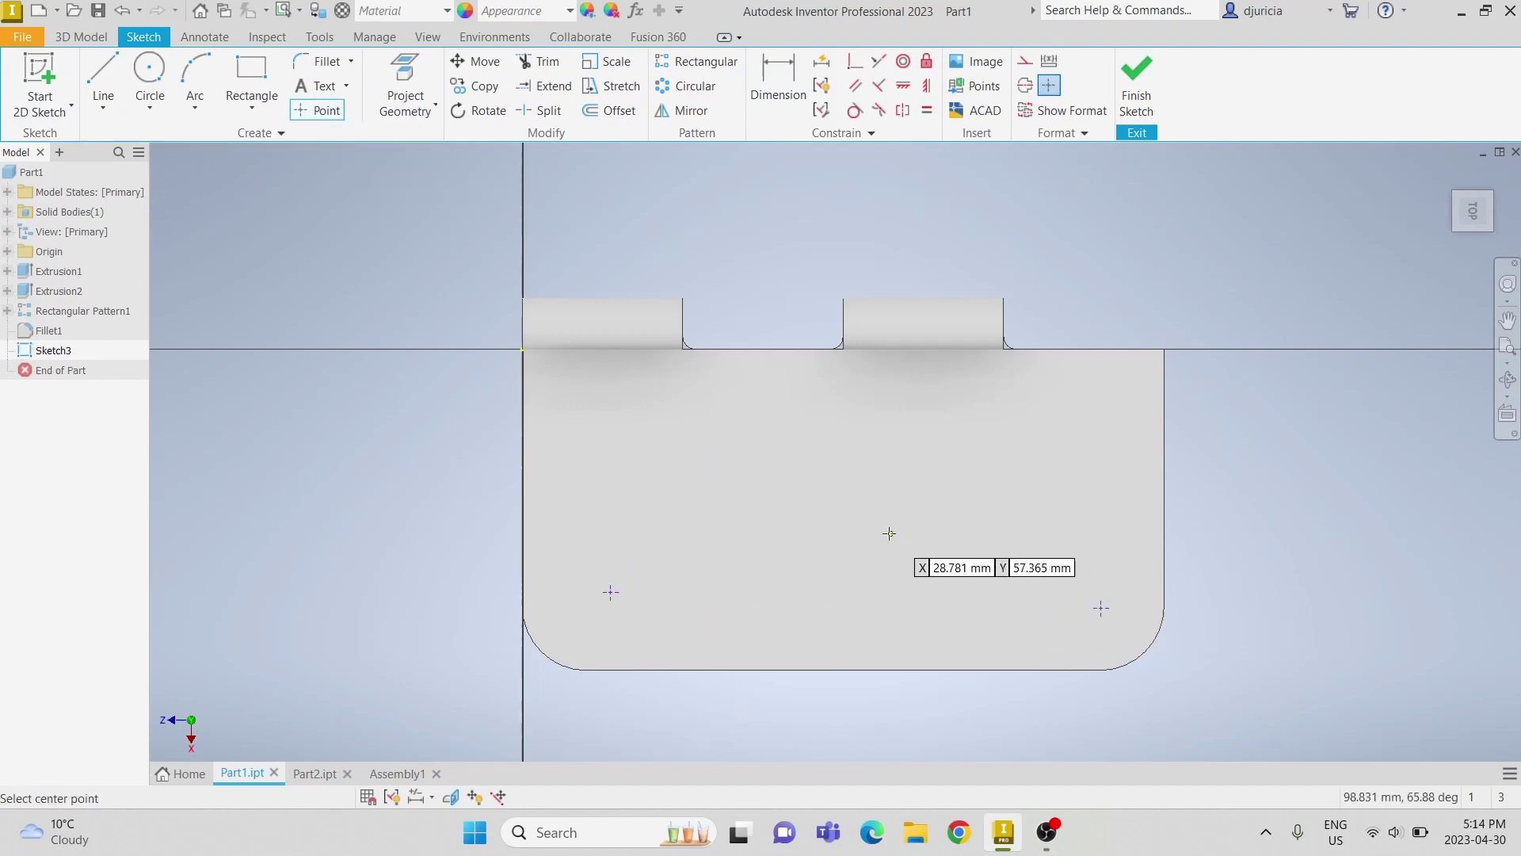
pyautogui.click(857, 491)
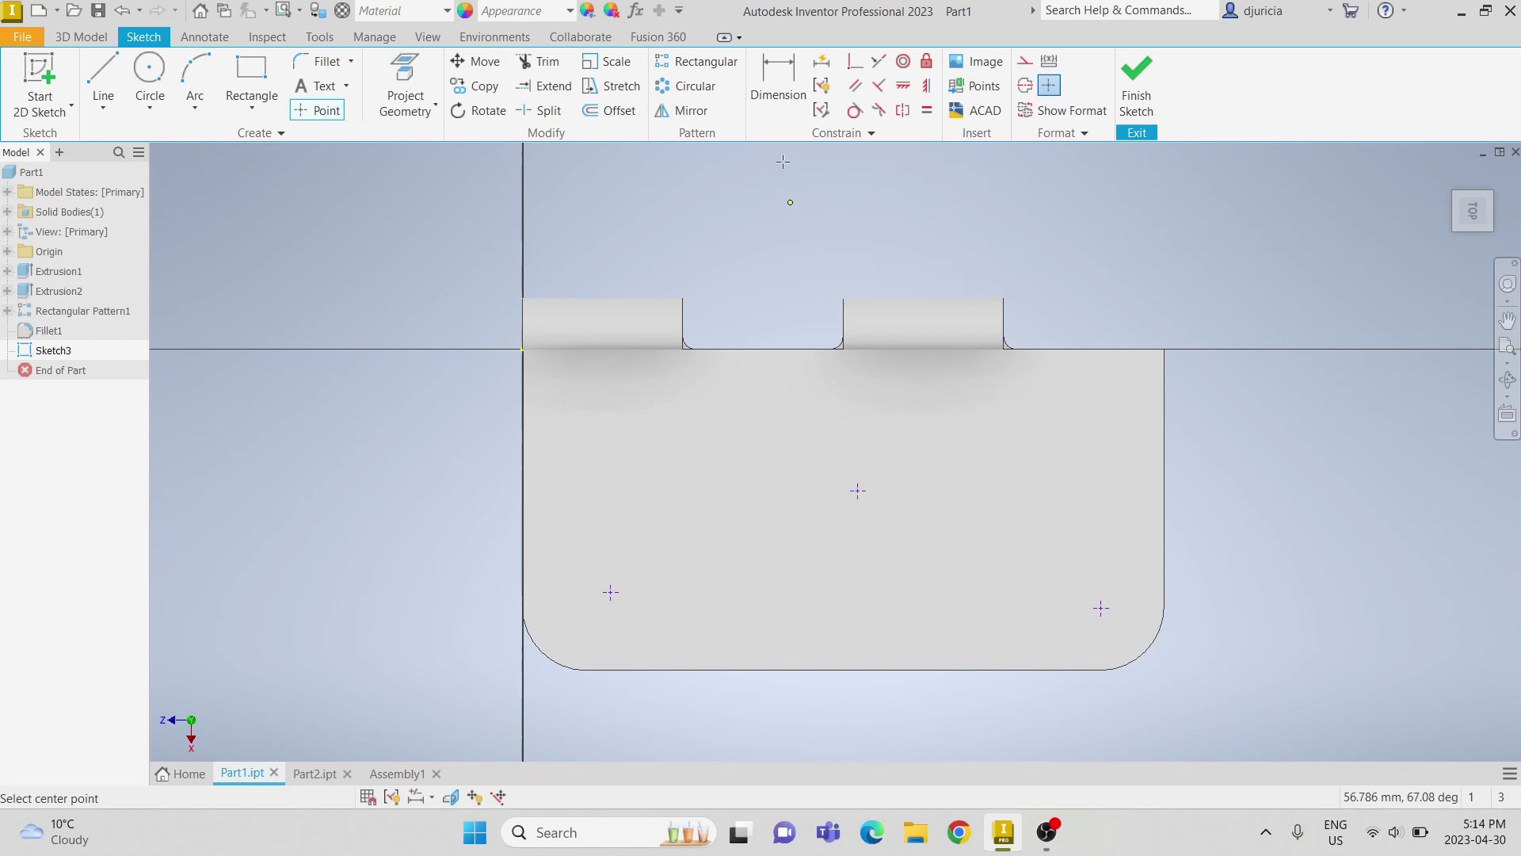
# Dimension the lower-left point 15 mm from the left edge and 15 mm from the bottom edge.
pyautogui.click(773, 91)
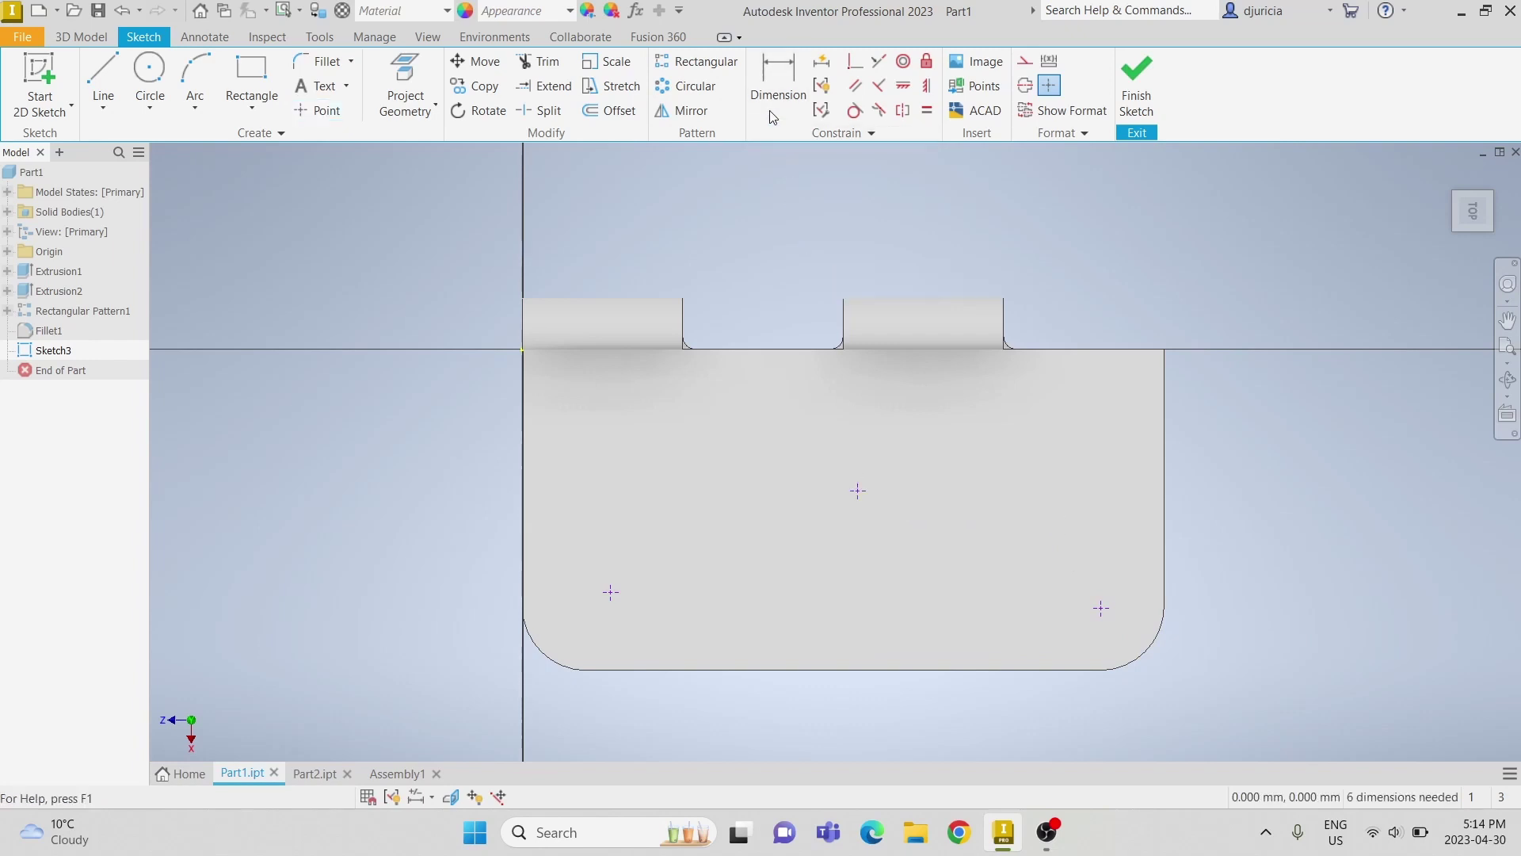
pyautogui.click(522, 574)
pyautogui.click(610, 592)
pyautogui.click(559, 719)
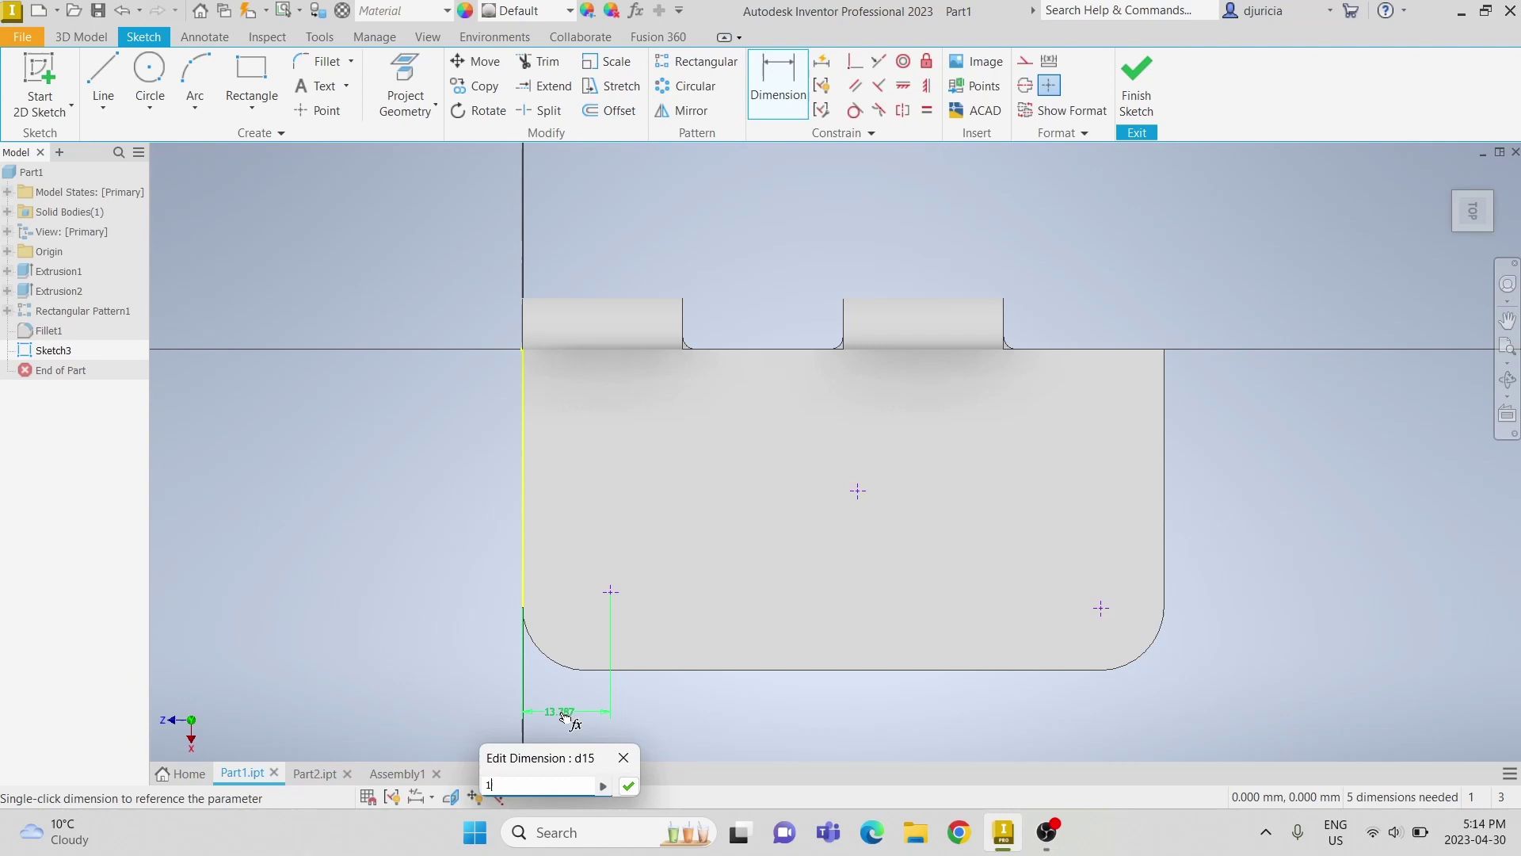
pyautogui.press('Return')
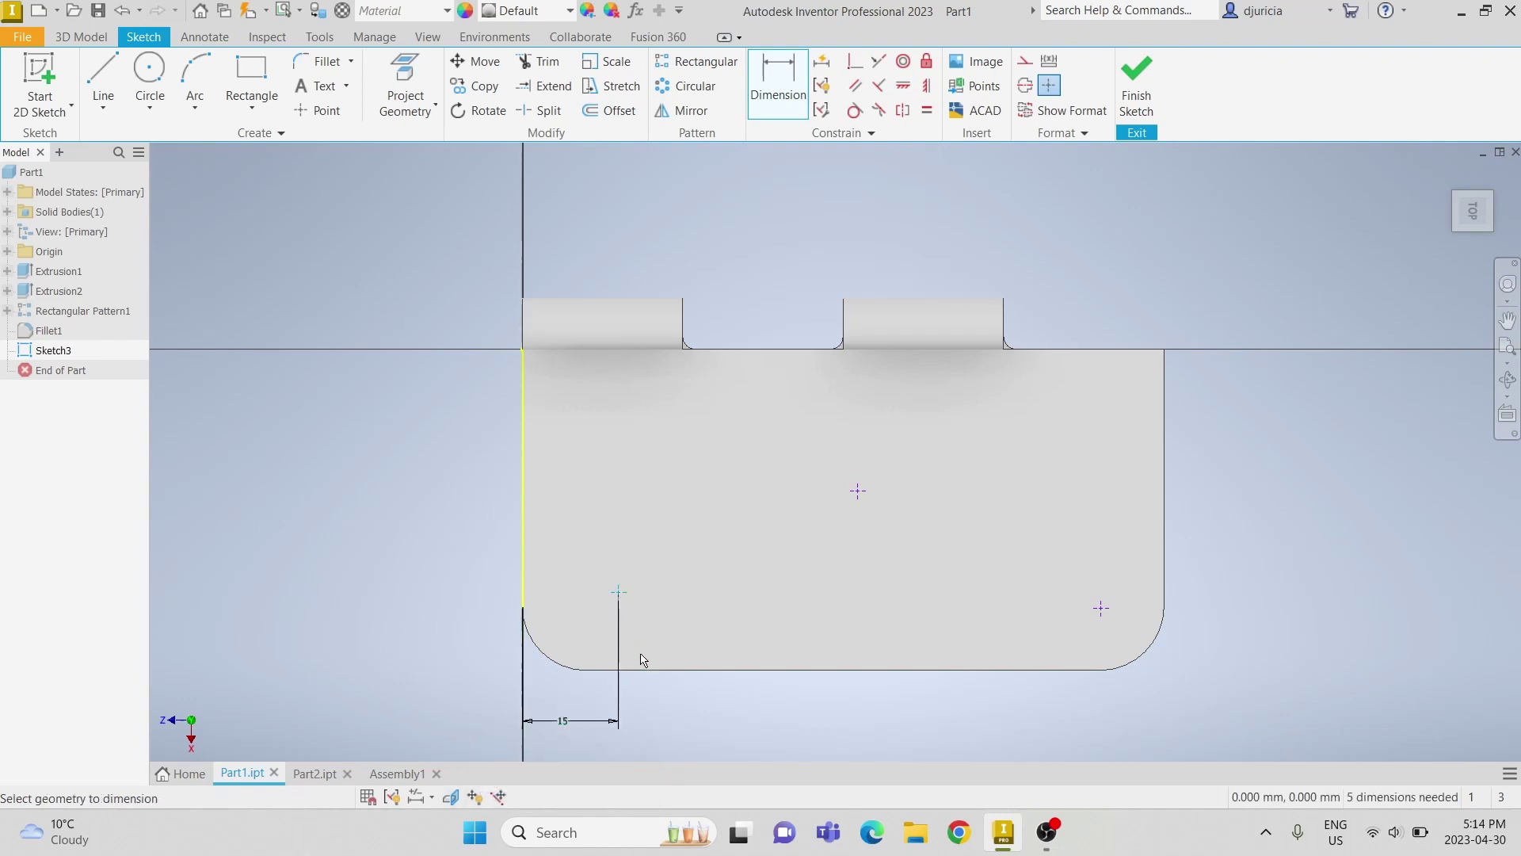
pyautogui.click(642, 669)
pyautogui.click(618, 592)
pyautogui.click(438, 599)
pyautogui.write('1')
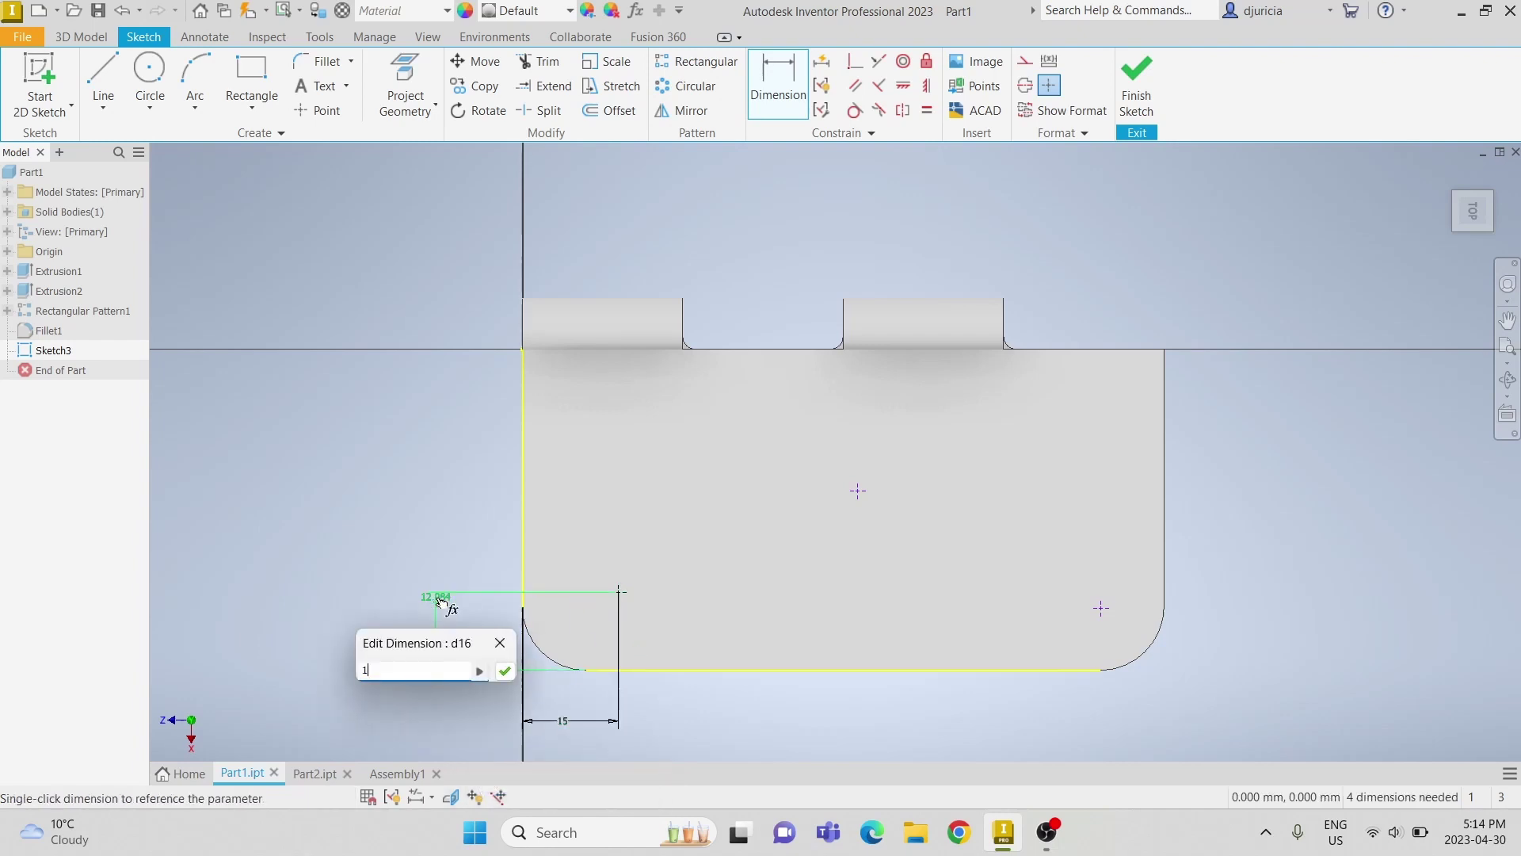
pyautogui.write('5')
pyautogui.press('Return')
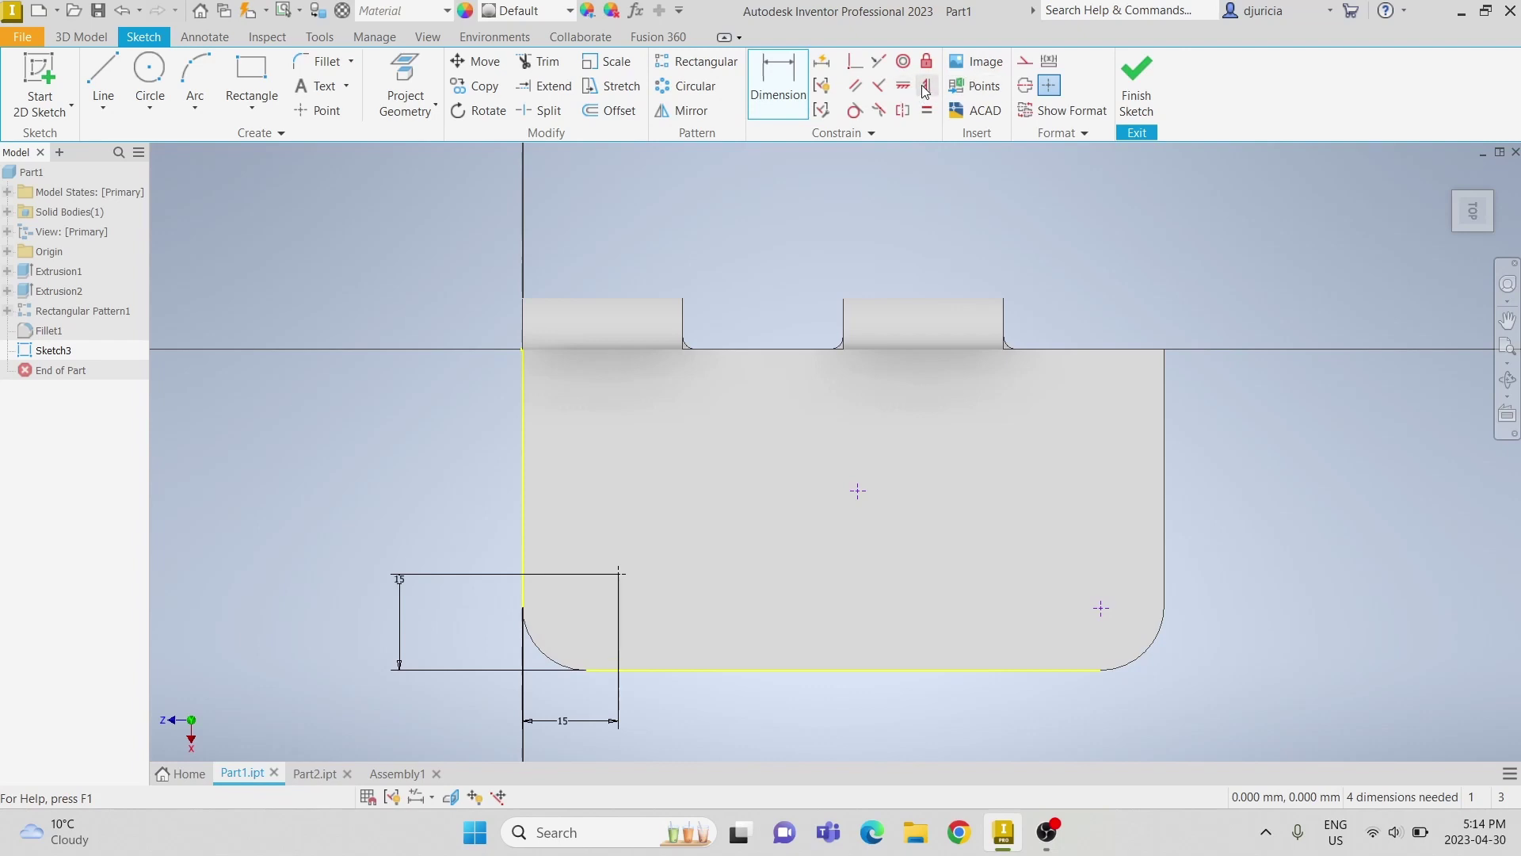
# Constrain the middle point symmetrically about the bottom edge's midpoint.
pyautogui.click(925, 88)
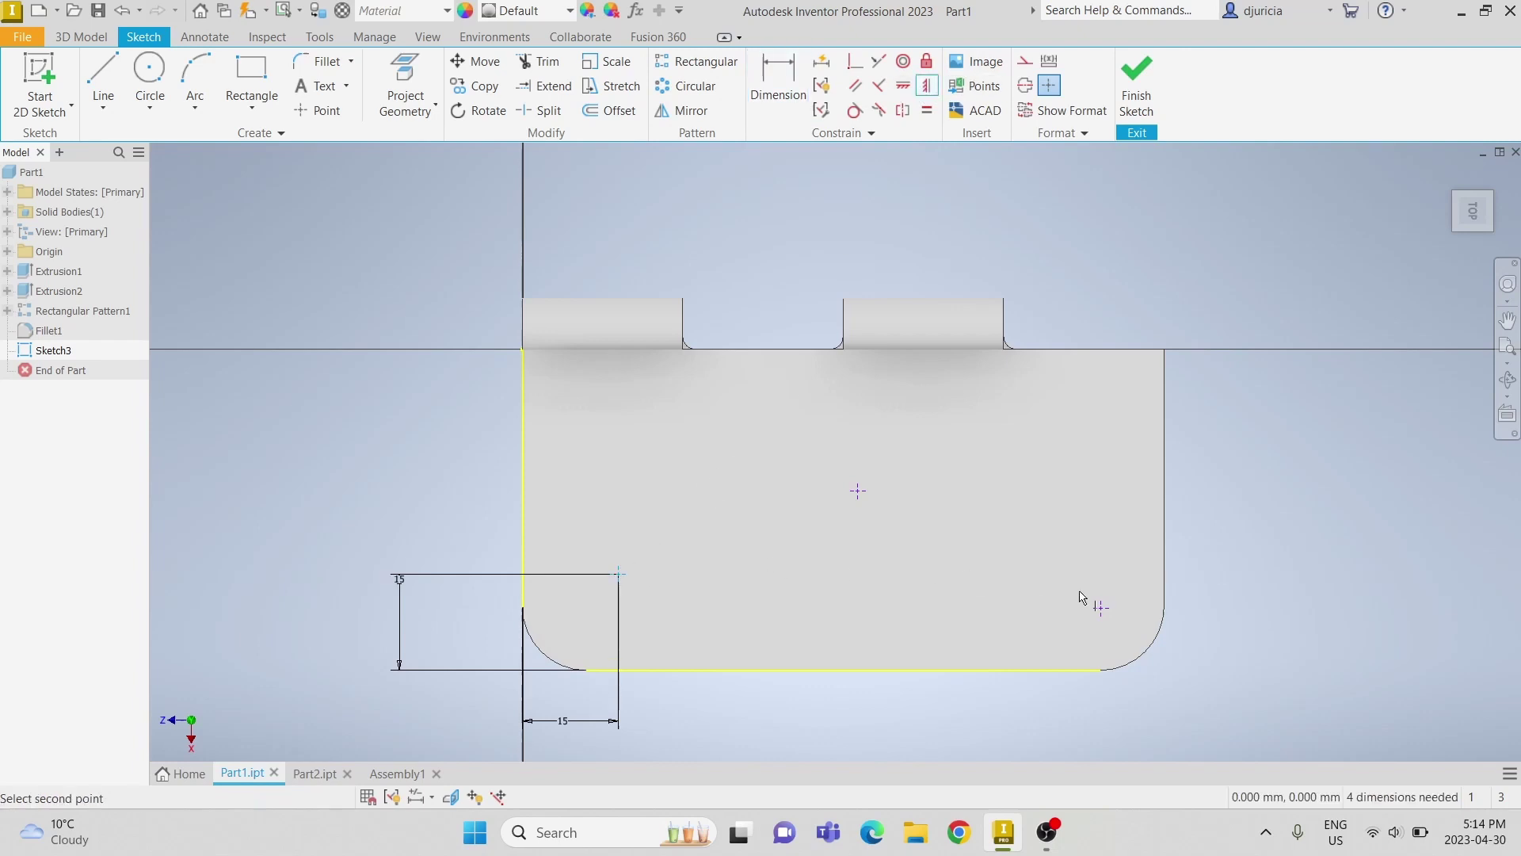
pyautogui.click(1108, 621)
pyautogui.click(862, 671)
pyautogui.click(841, 672)
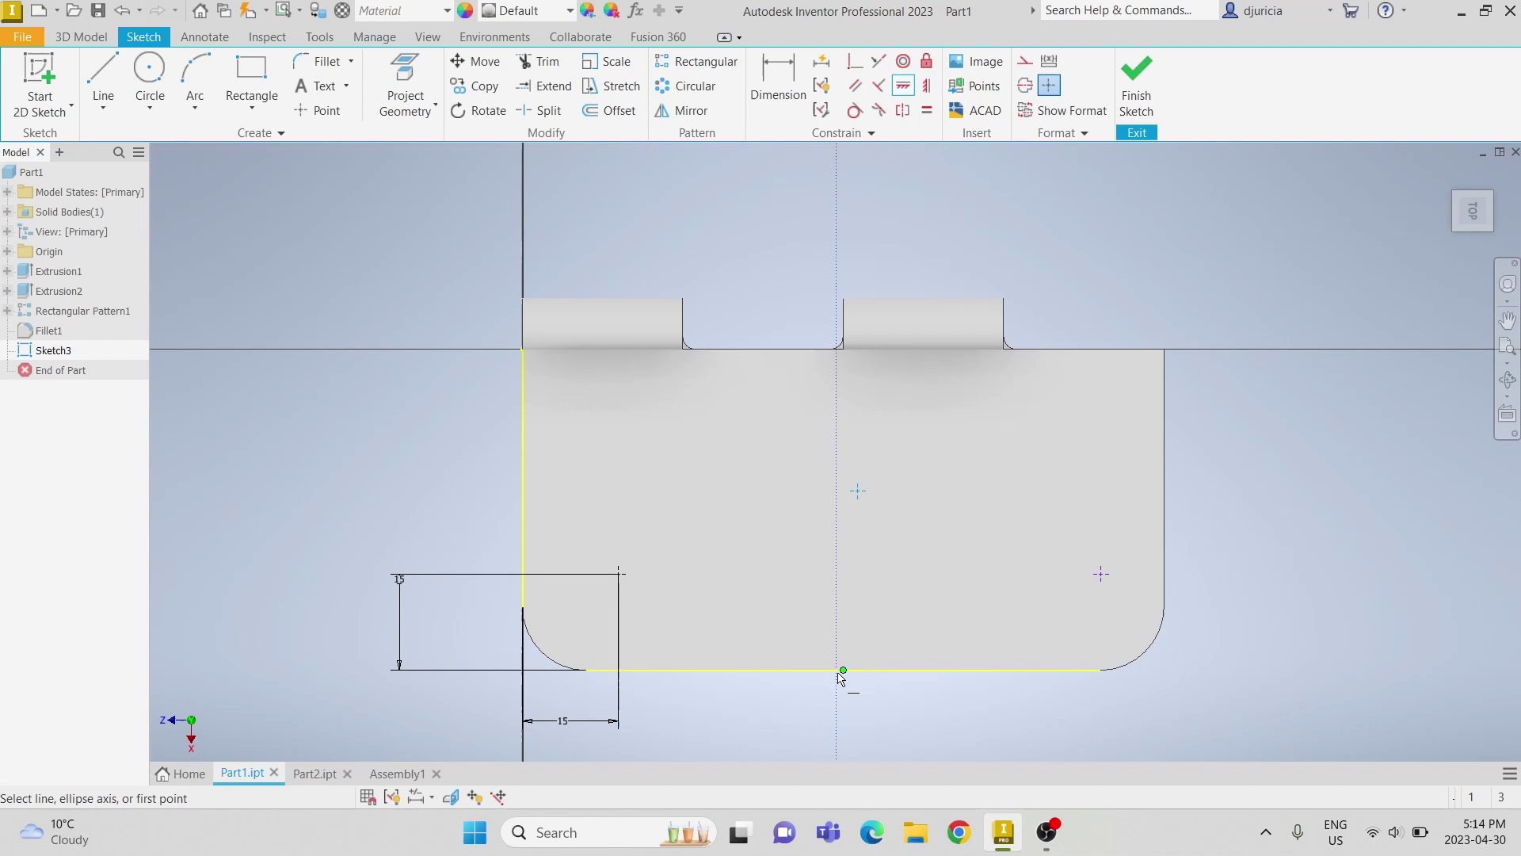
pyautogui.press('Escape')
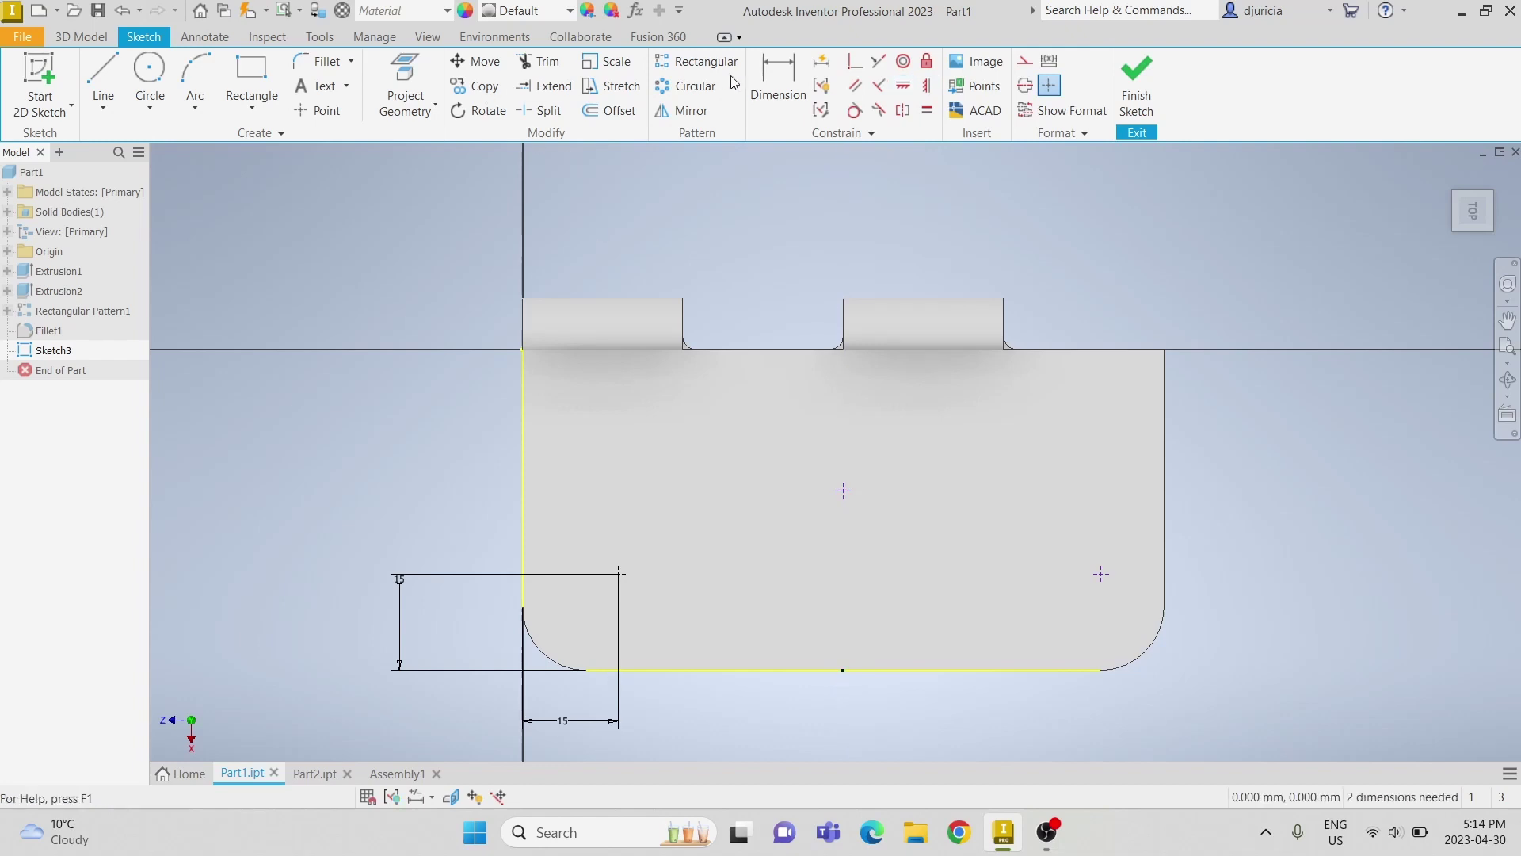
# Set the middle point 30 mm above the bottom and the right point 15 mm from the right edge, then finish.
pyautogui.click(773, 92)
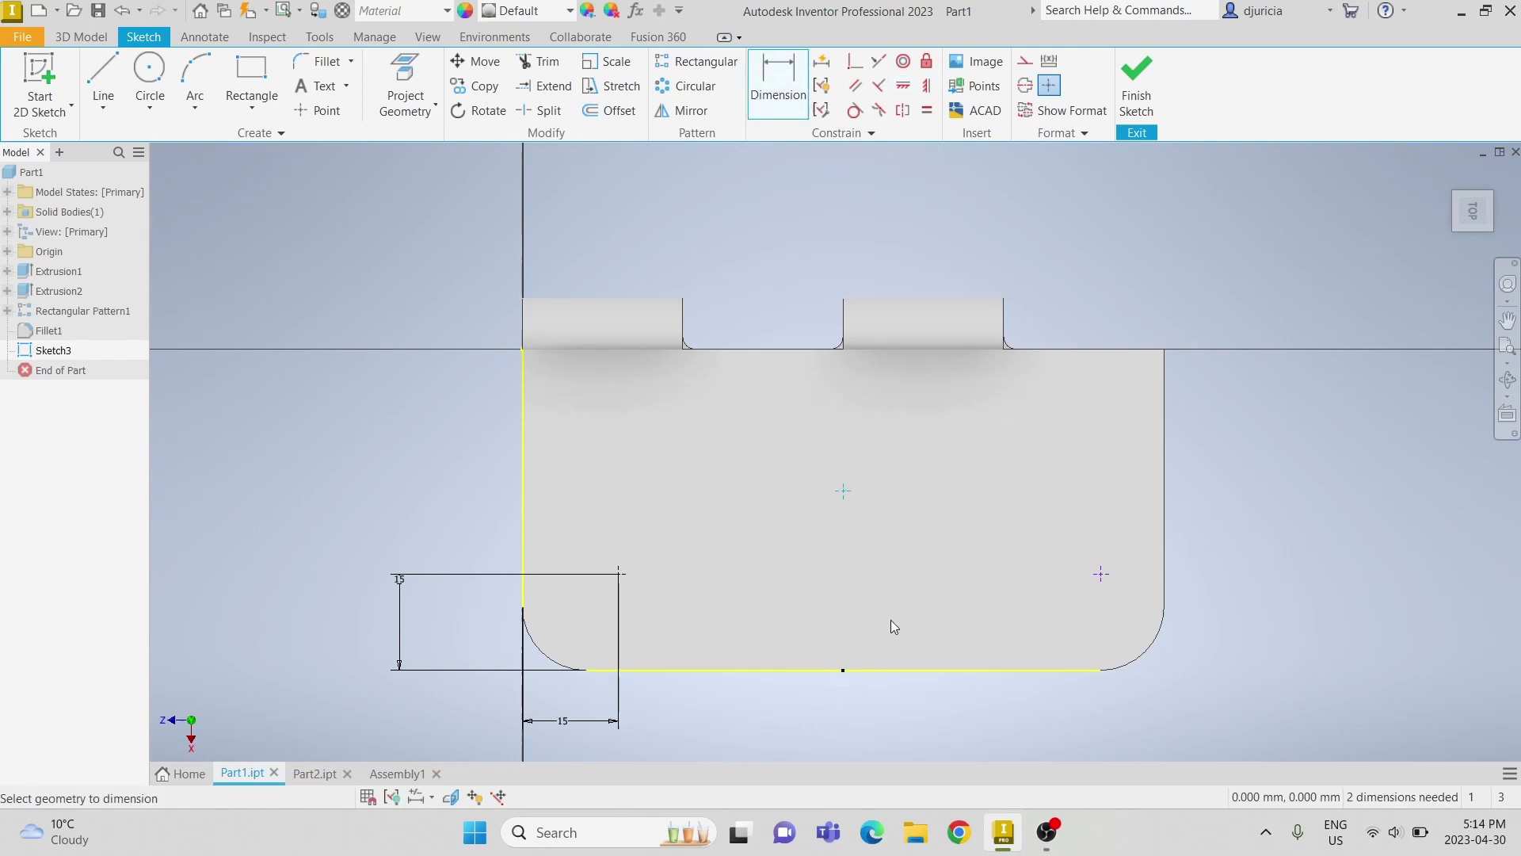
pyautogui.click(912, 669)
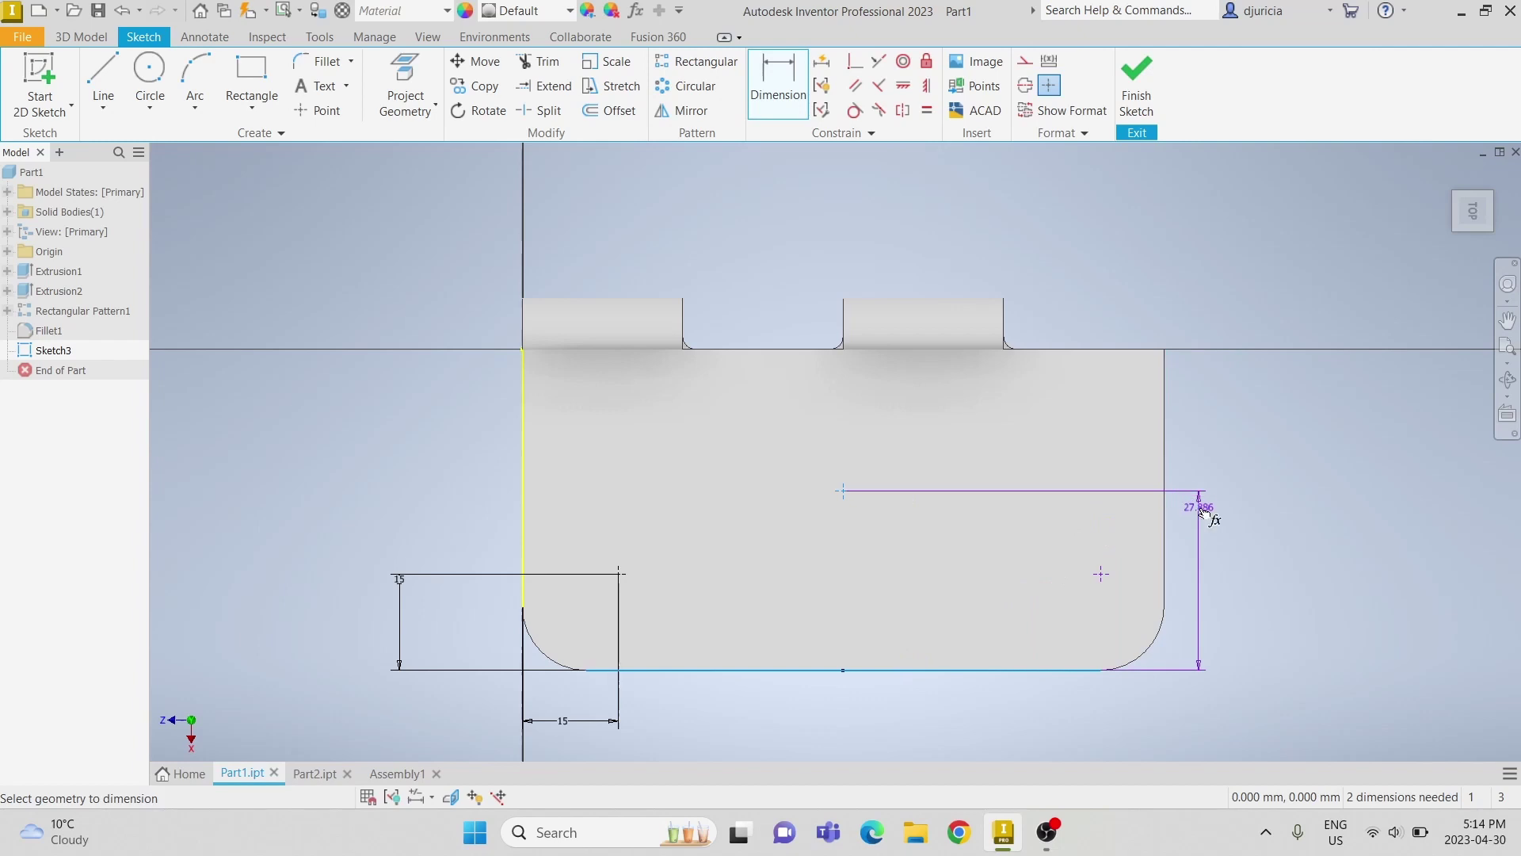
pyautogui.click(1203, 513)
pyautogui.write('30')
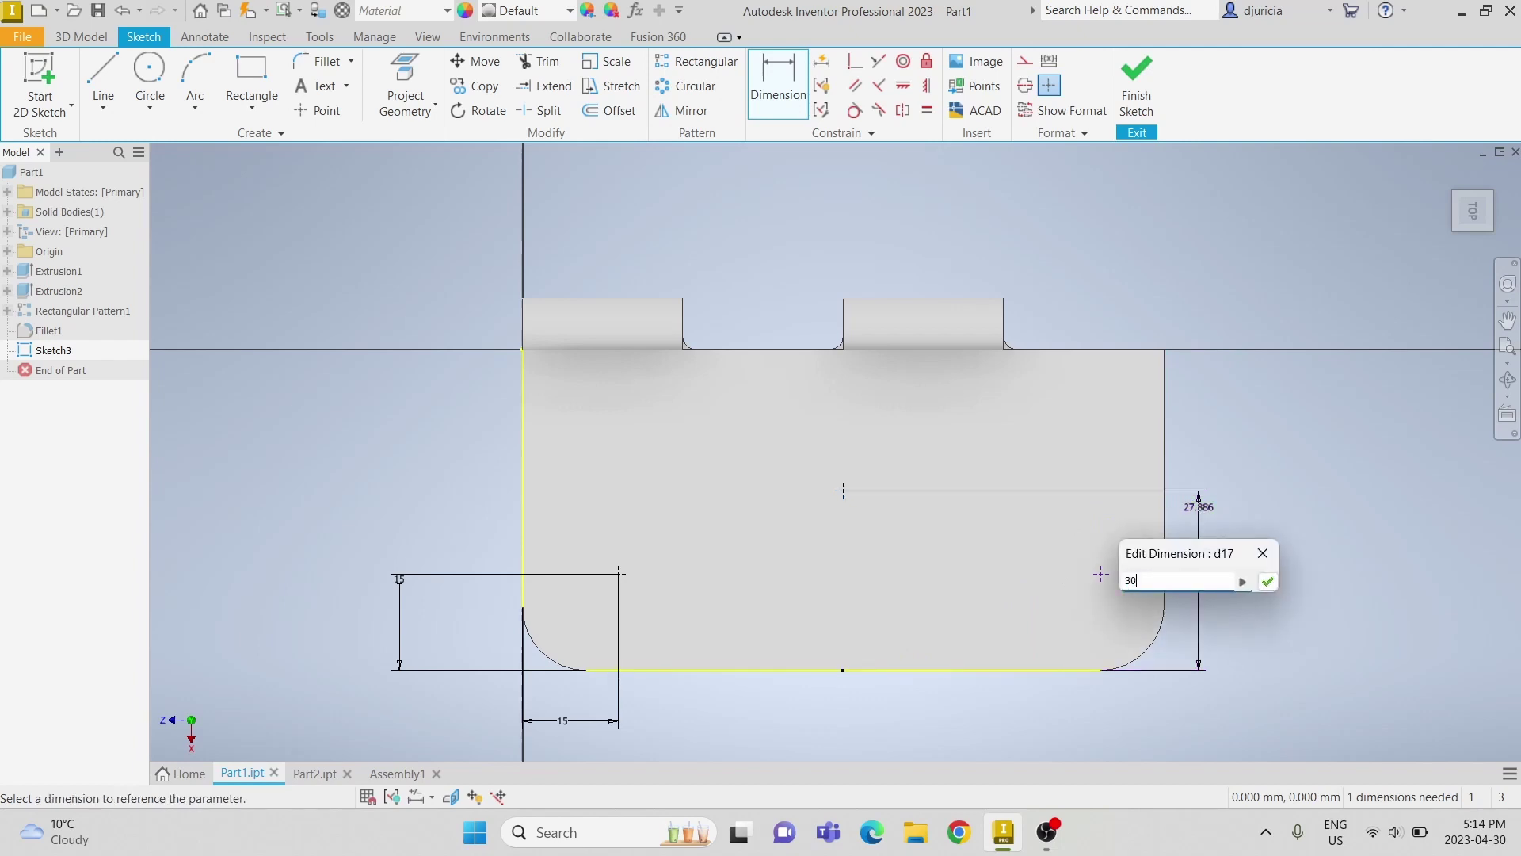
pyautogui.press('Return')
pyautogui.click(1101, 573)
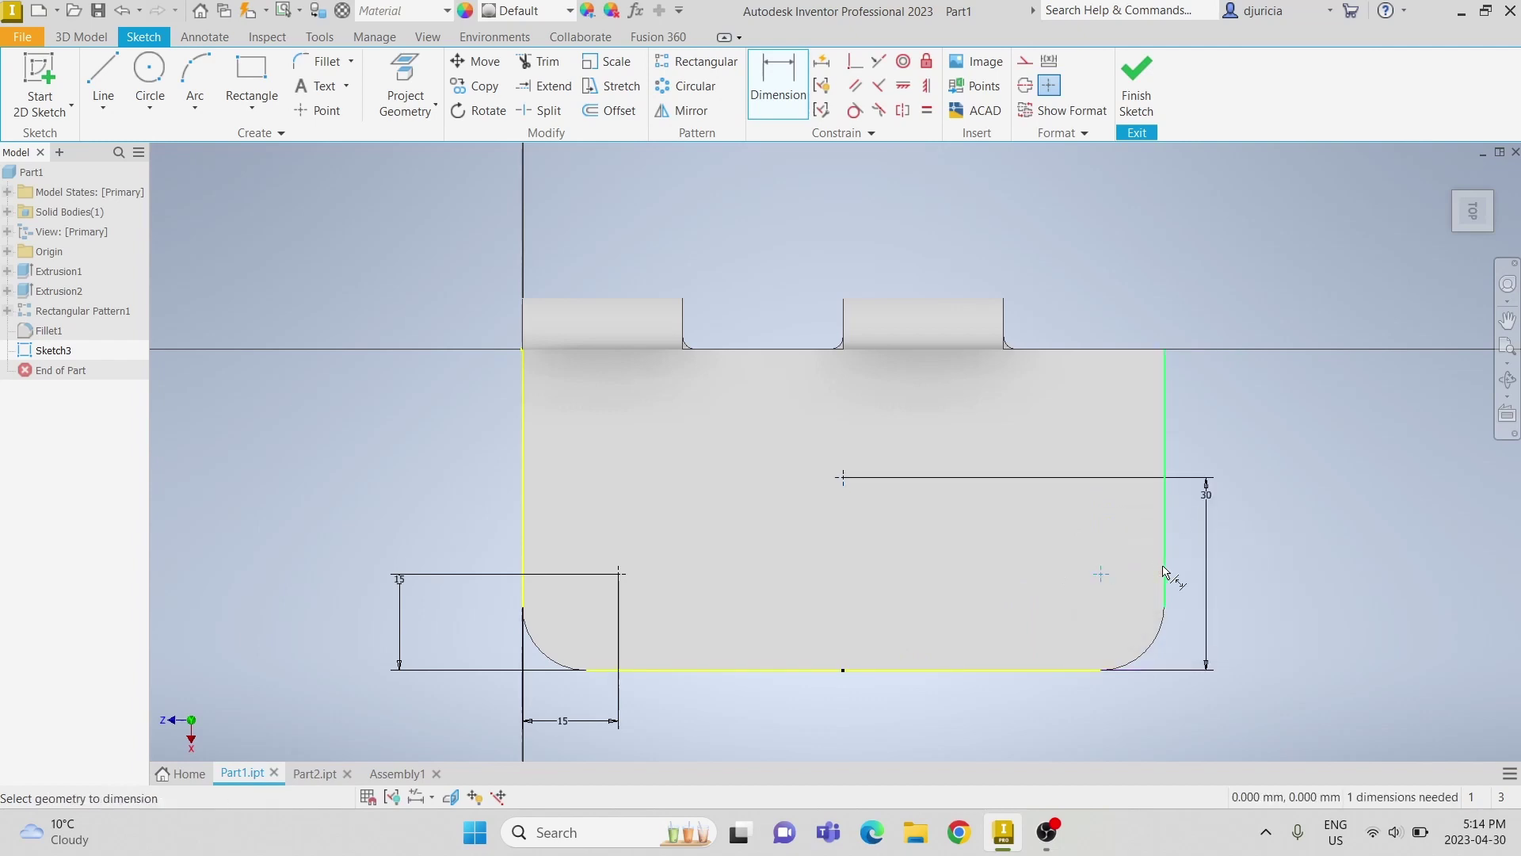
pyautogui.click(1164, 476)
pyautogui.click(1137, 313)
pyautogui.write('15')
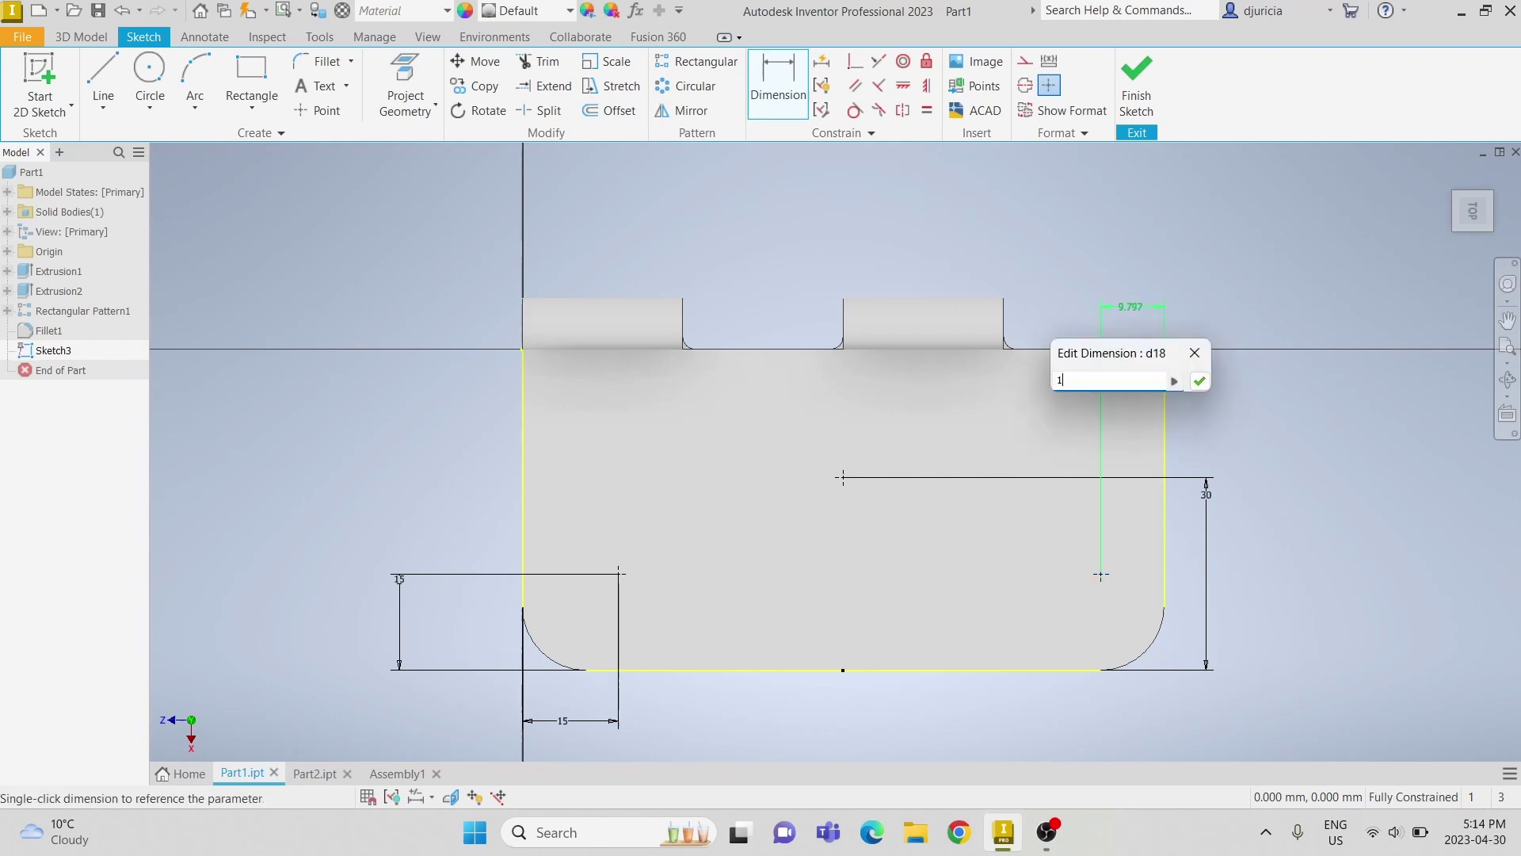
pyautogui.press('Return')
pyautogui.click(1144, 119)
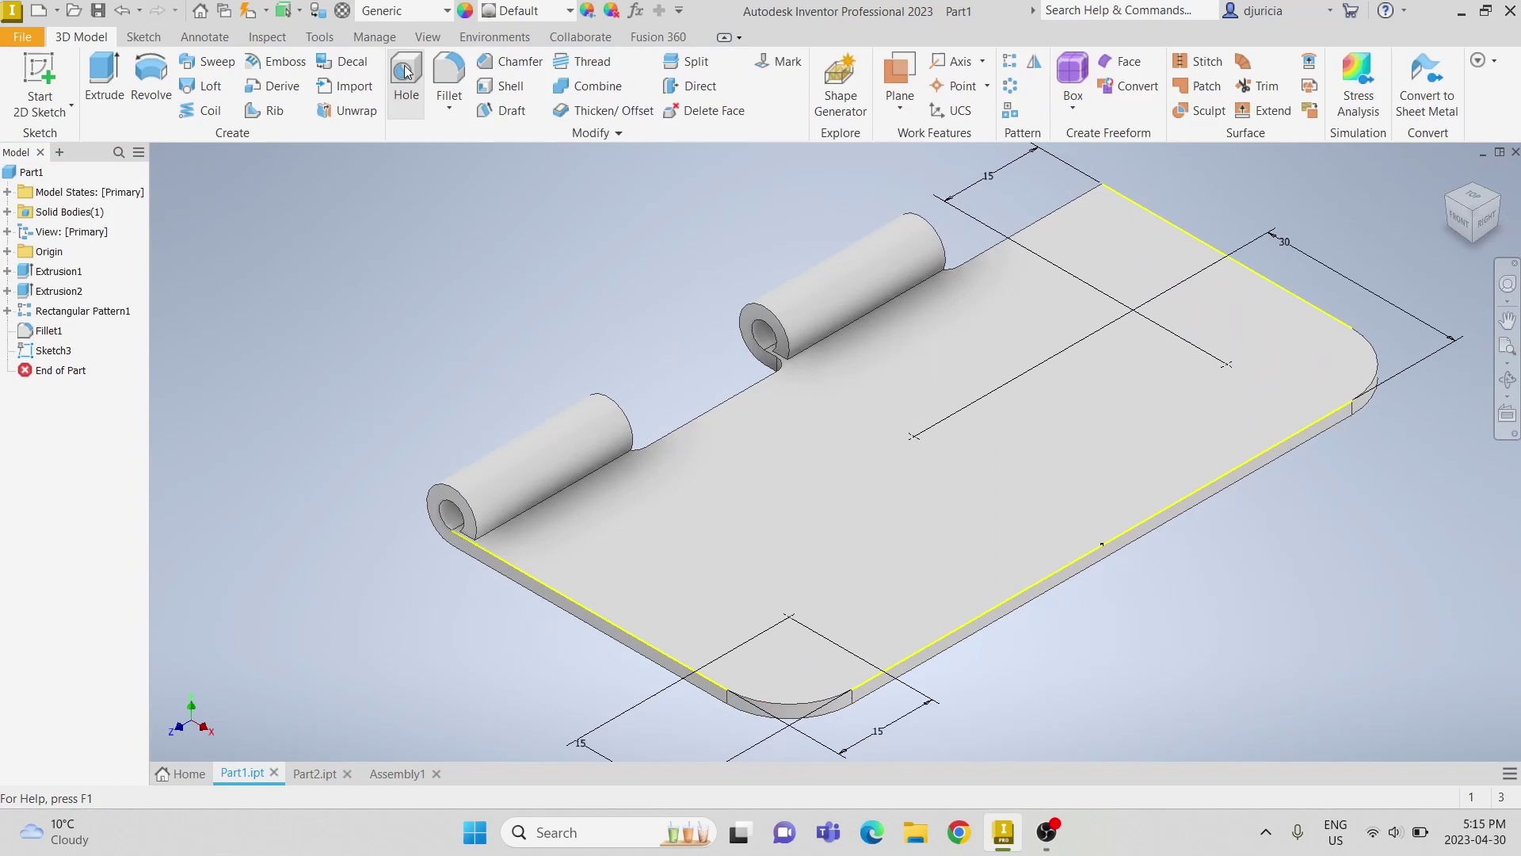
# Create Hole1 with 5 mm through holes at the three Sketch3 points.
pyautogui.click(404, 71)
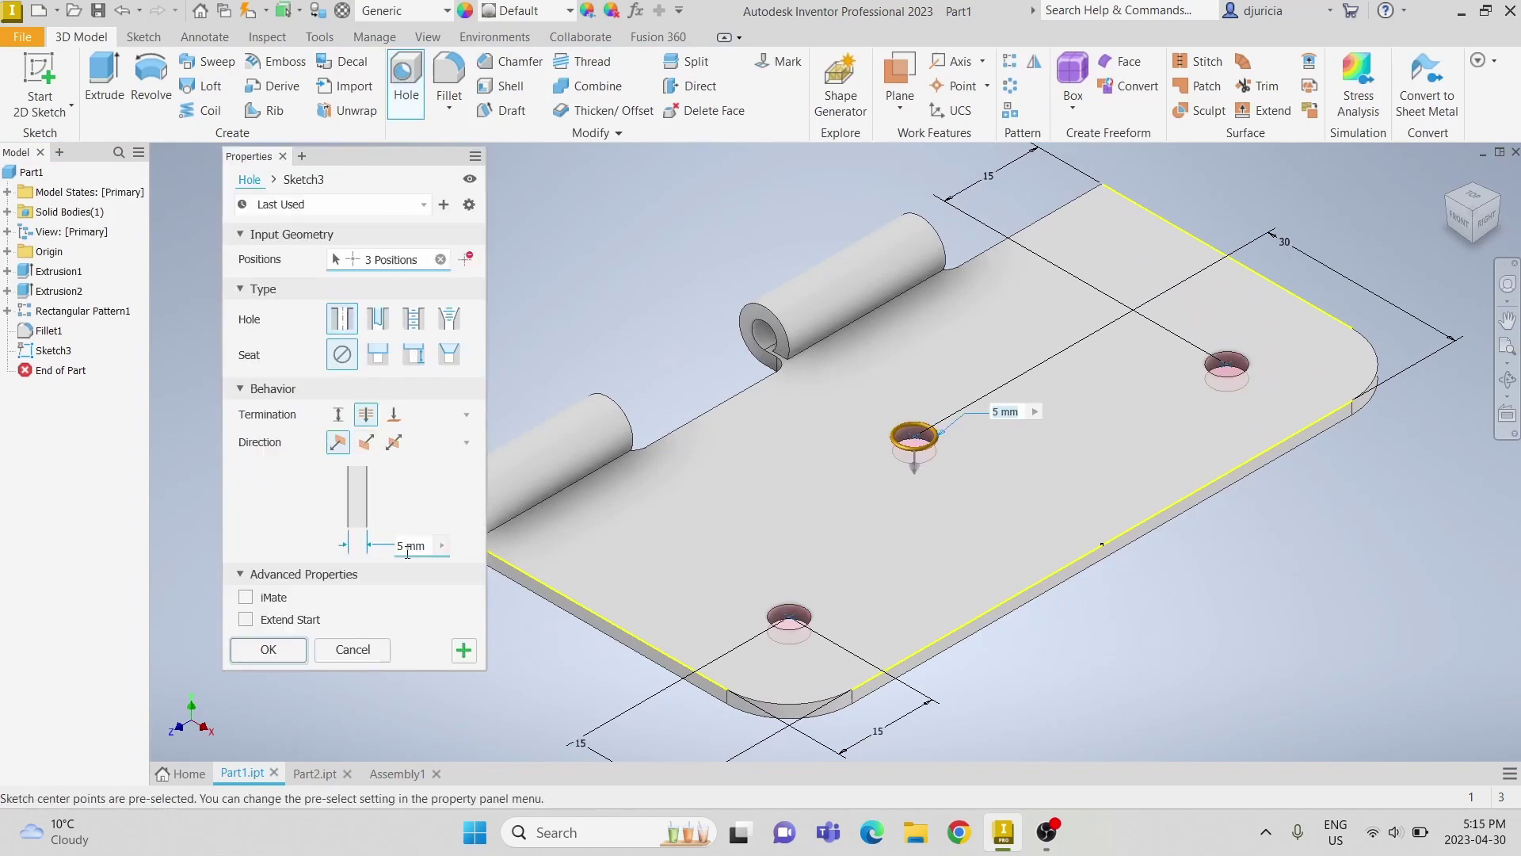
pyautogui.click(268, 650)
pyautogui.scroll(-3, 509, 491)
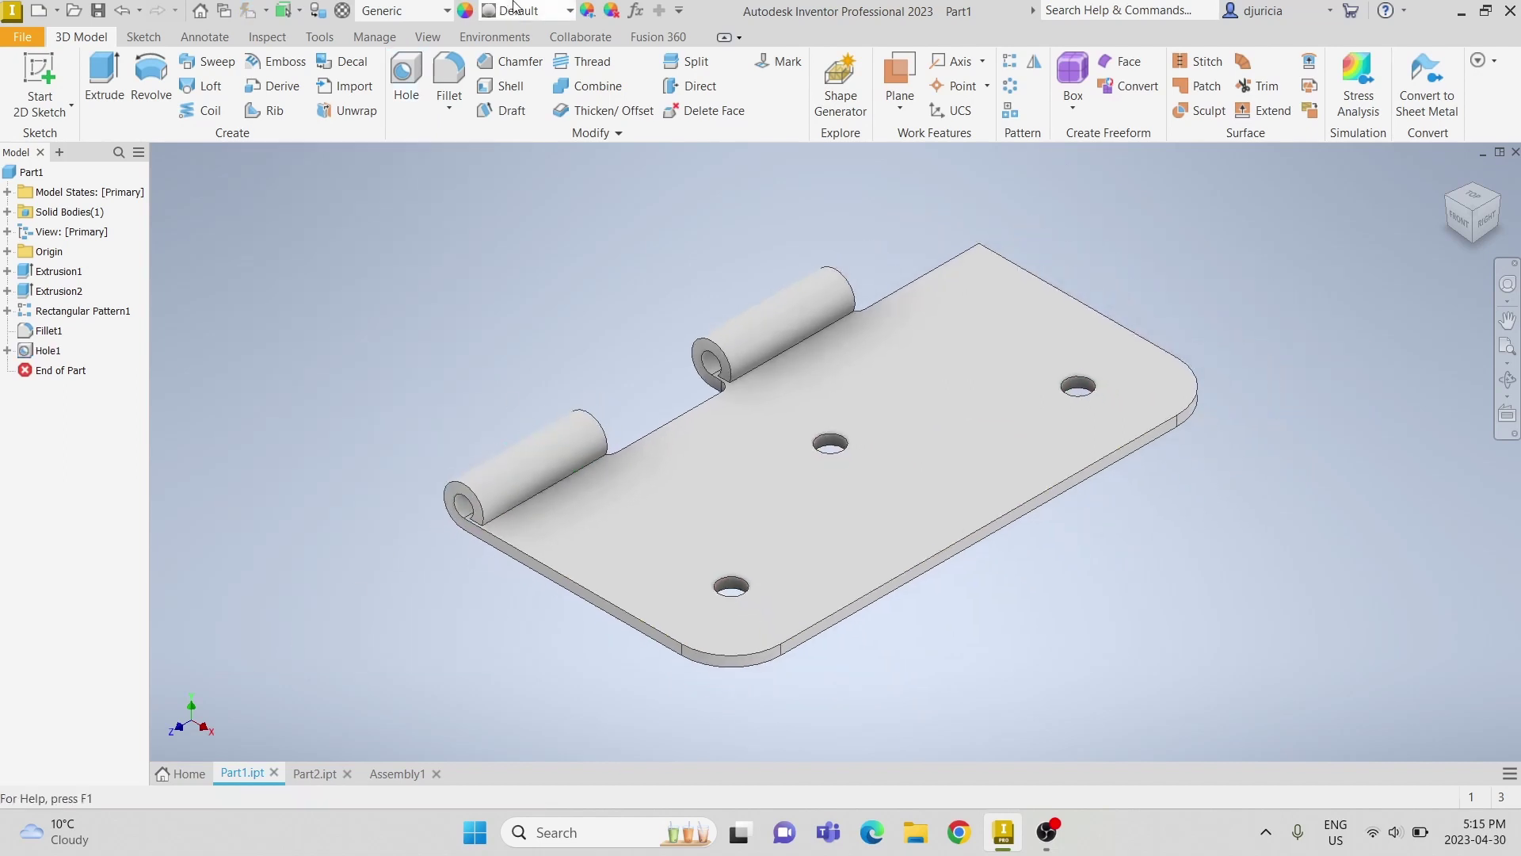
# Choose Knurled 45 from the Quick Access appearance list for the hinge leaf.
pyautogui.click(570, 11)
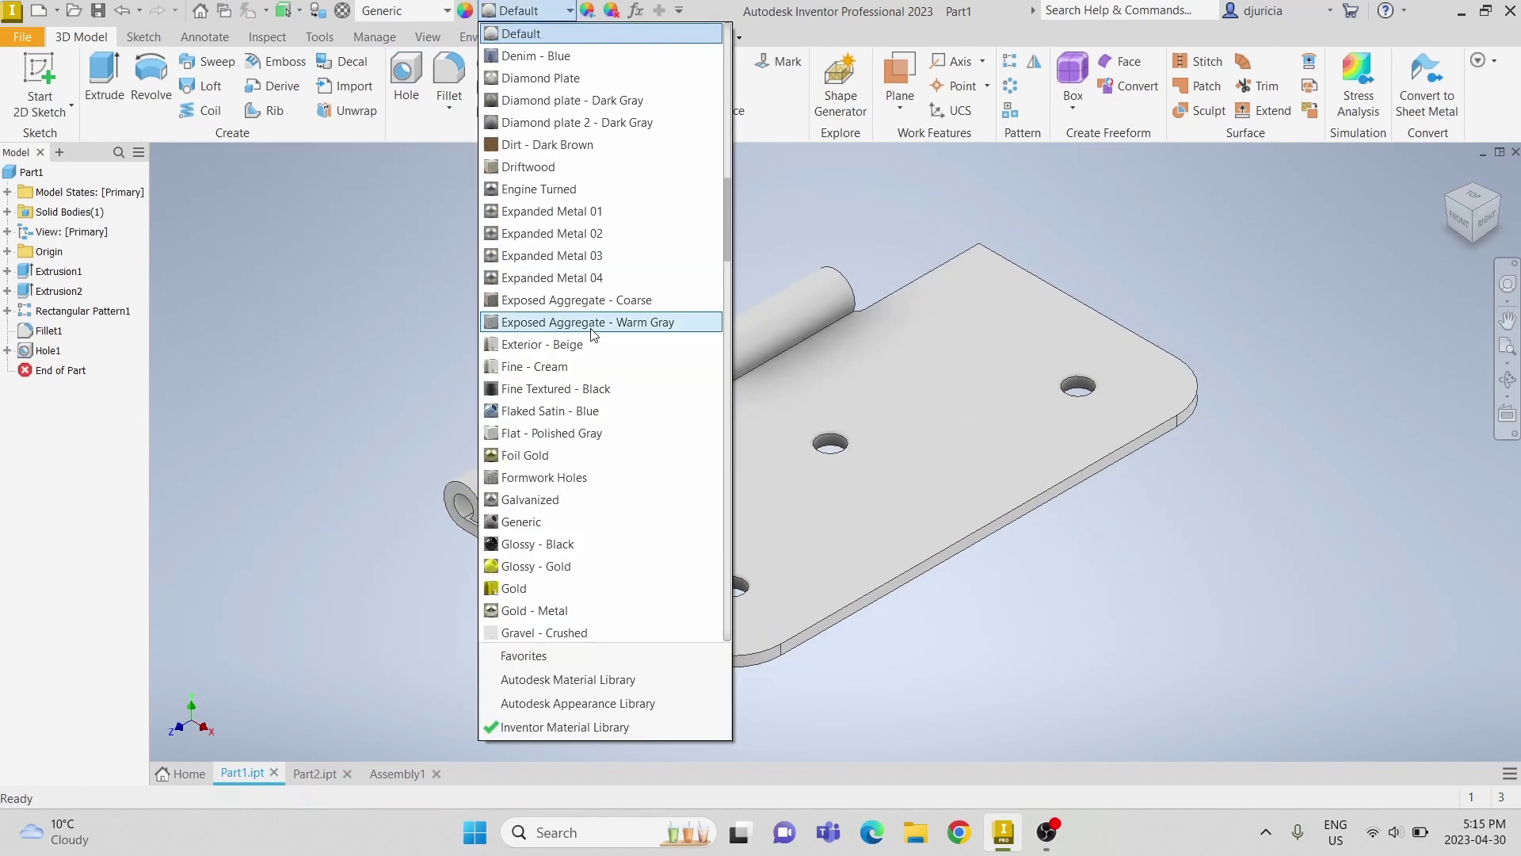
pyautogui.scroll(-12, 594, 329)
pyautogui.scroll(5, 591, 333)
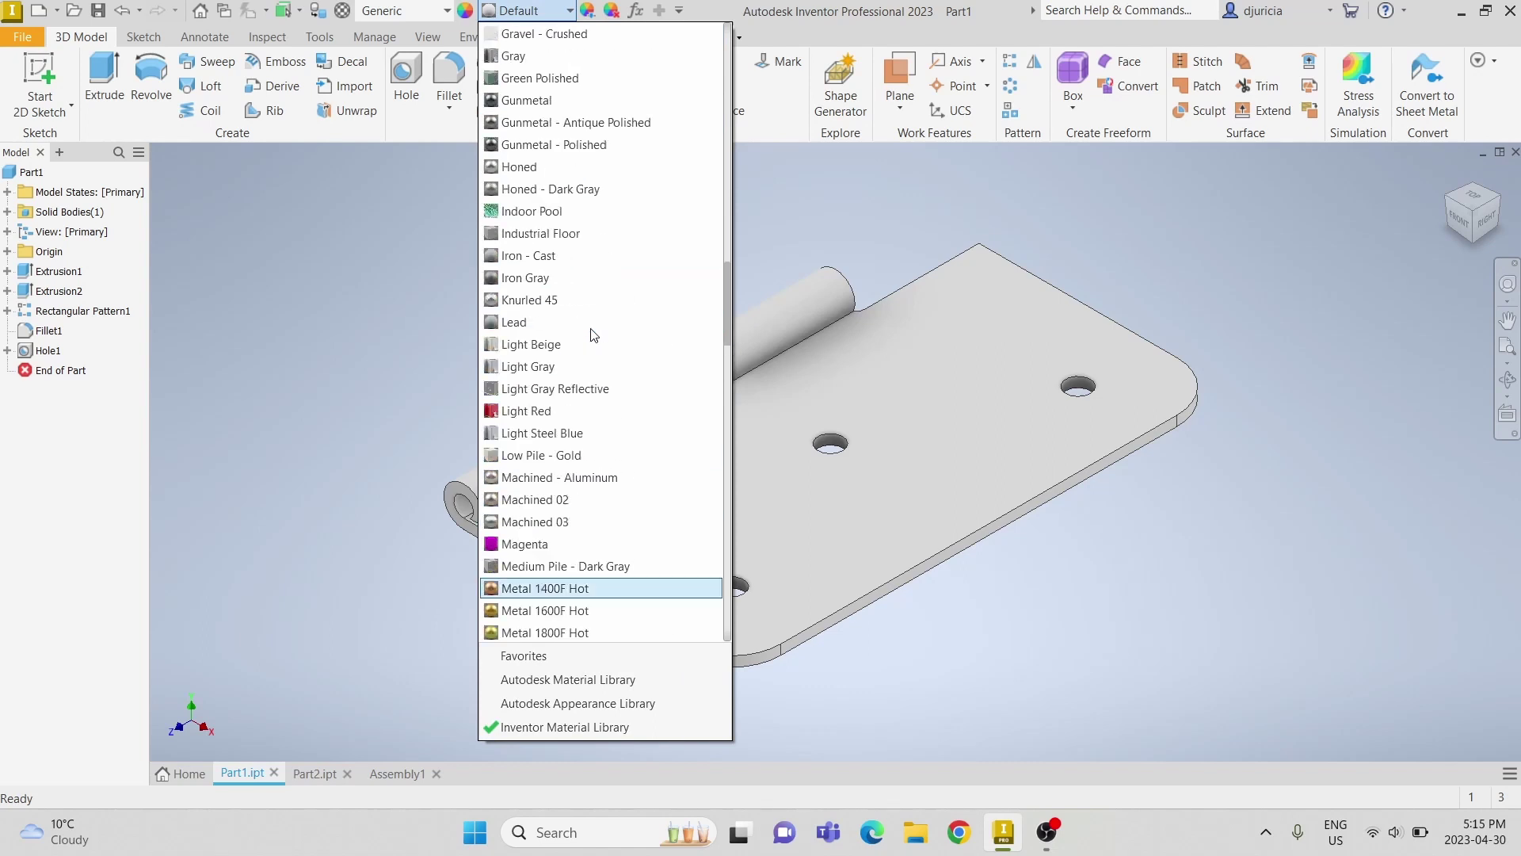
pyautogui.click(572, 300)
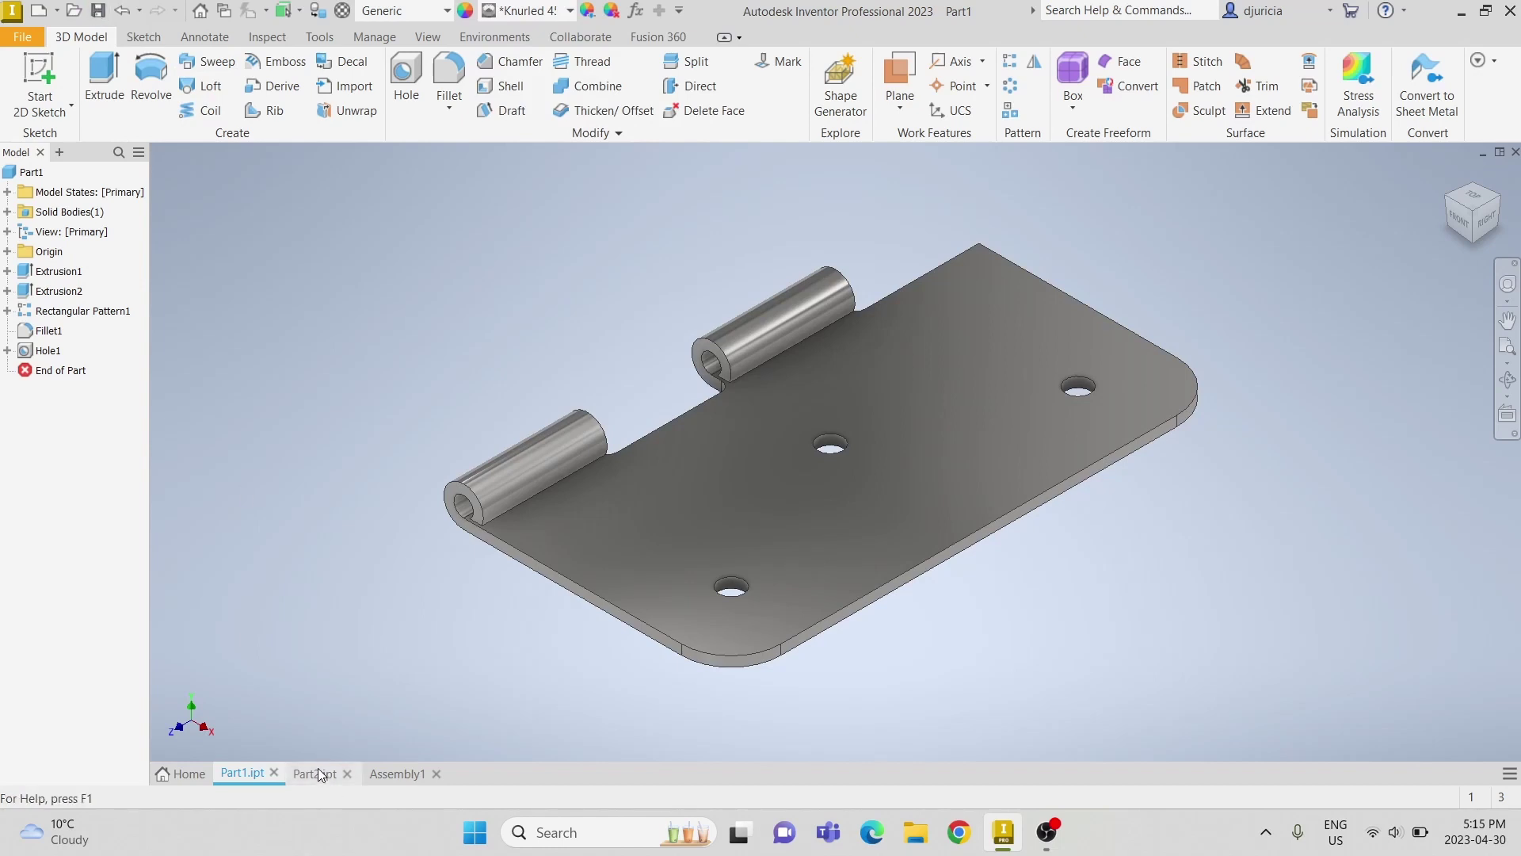
# In Part2, sketch on the front plane and draw a 2 × 100 mm rectangle at the origin.
pyautogui.click(317, 772)
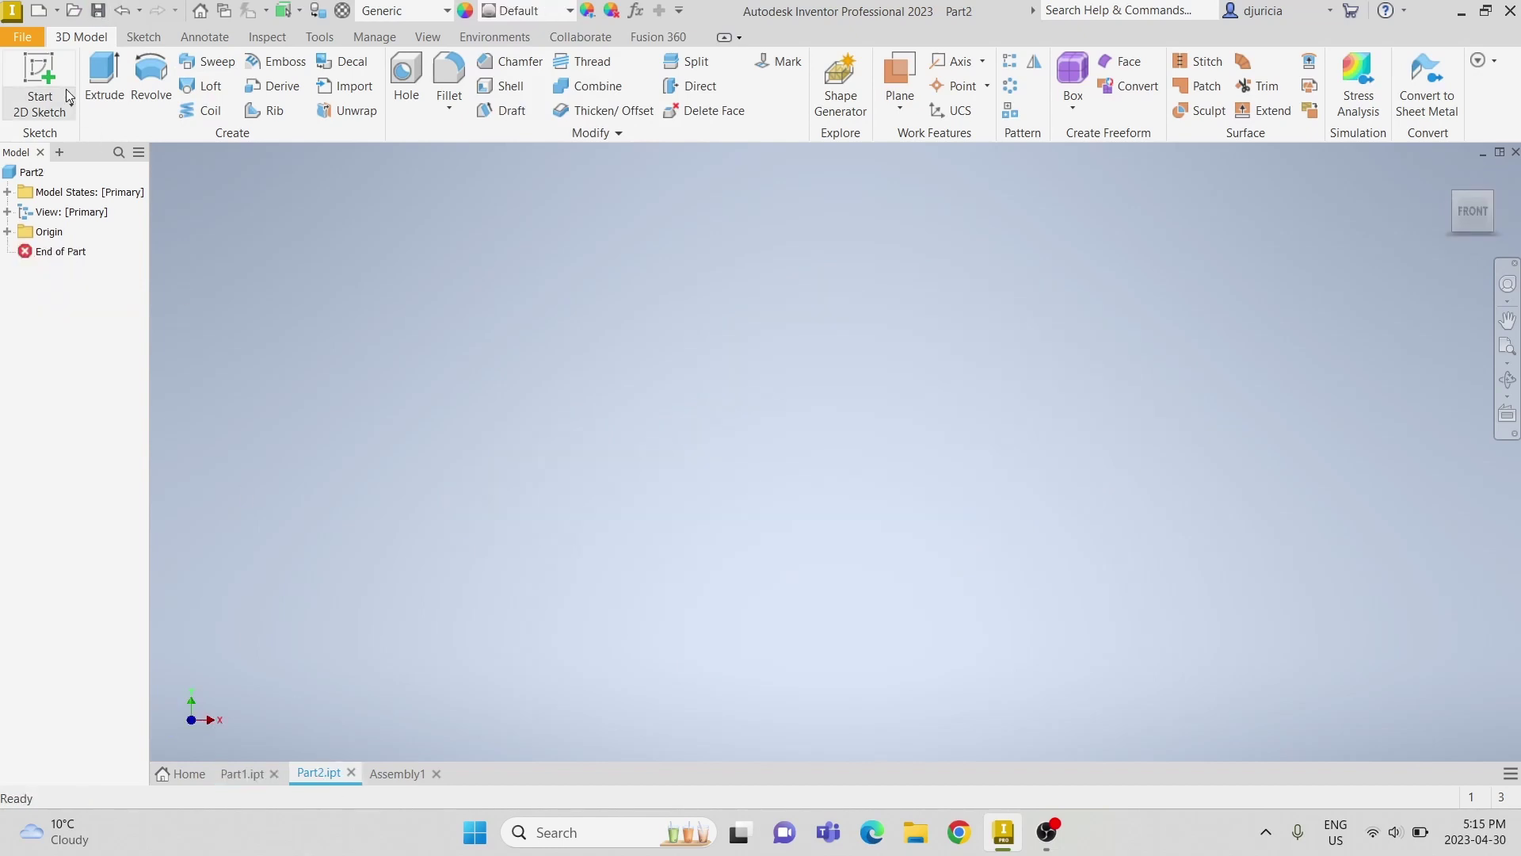
pyautogui.click(49, 73)
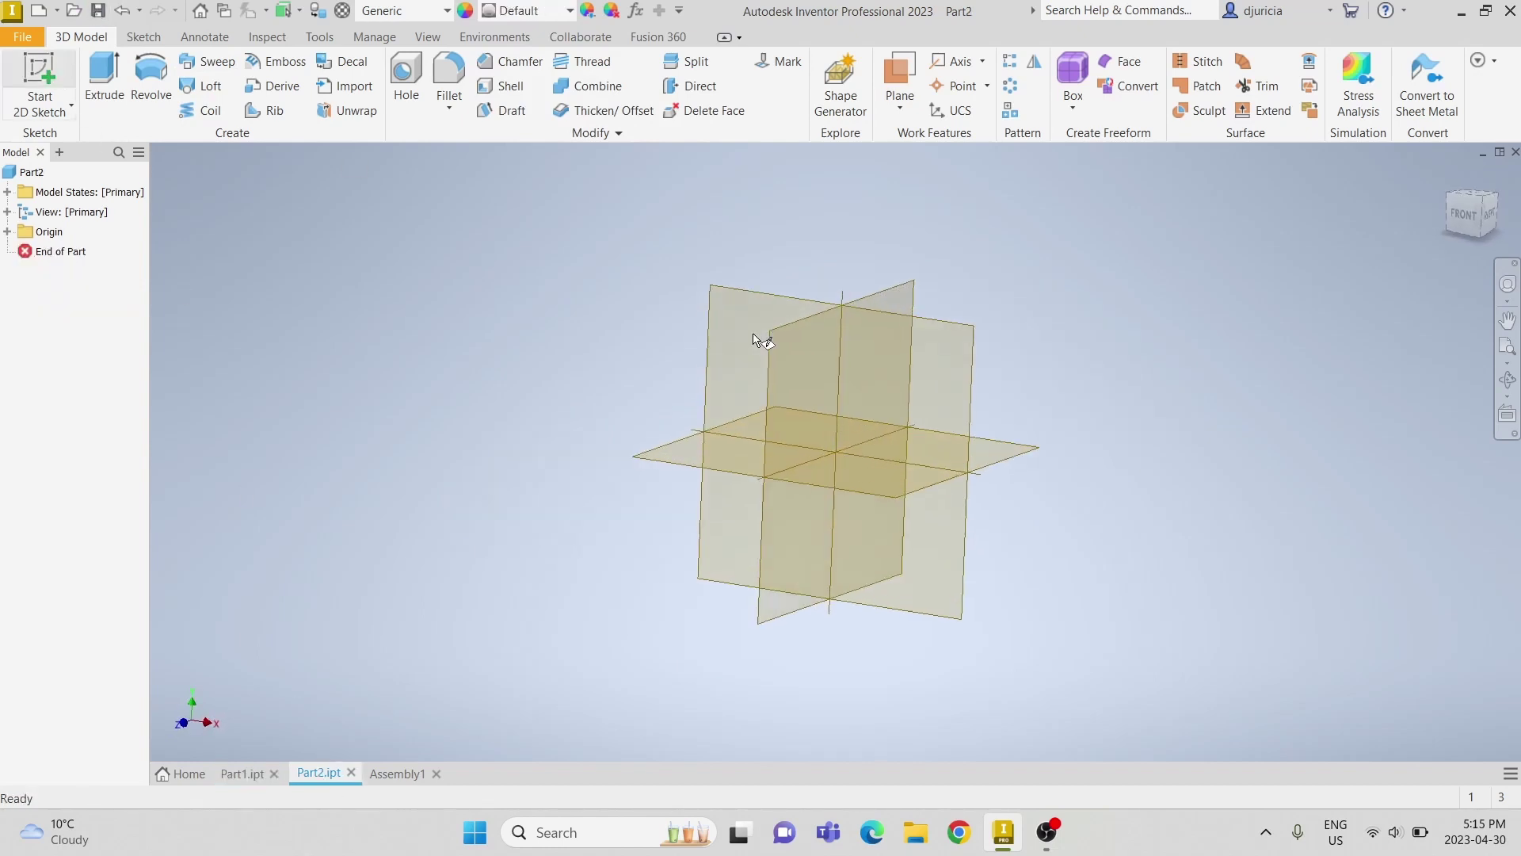
pyautogui.click(901, 419)
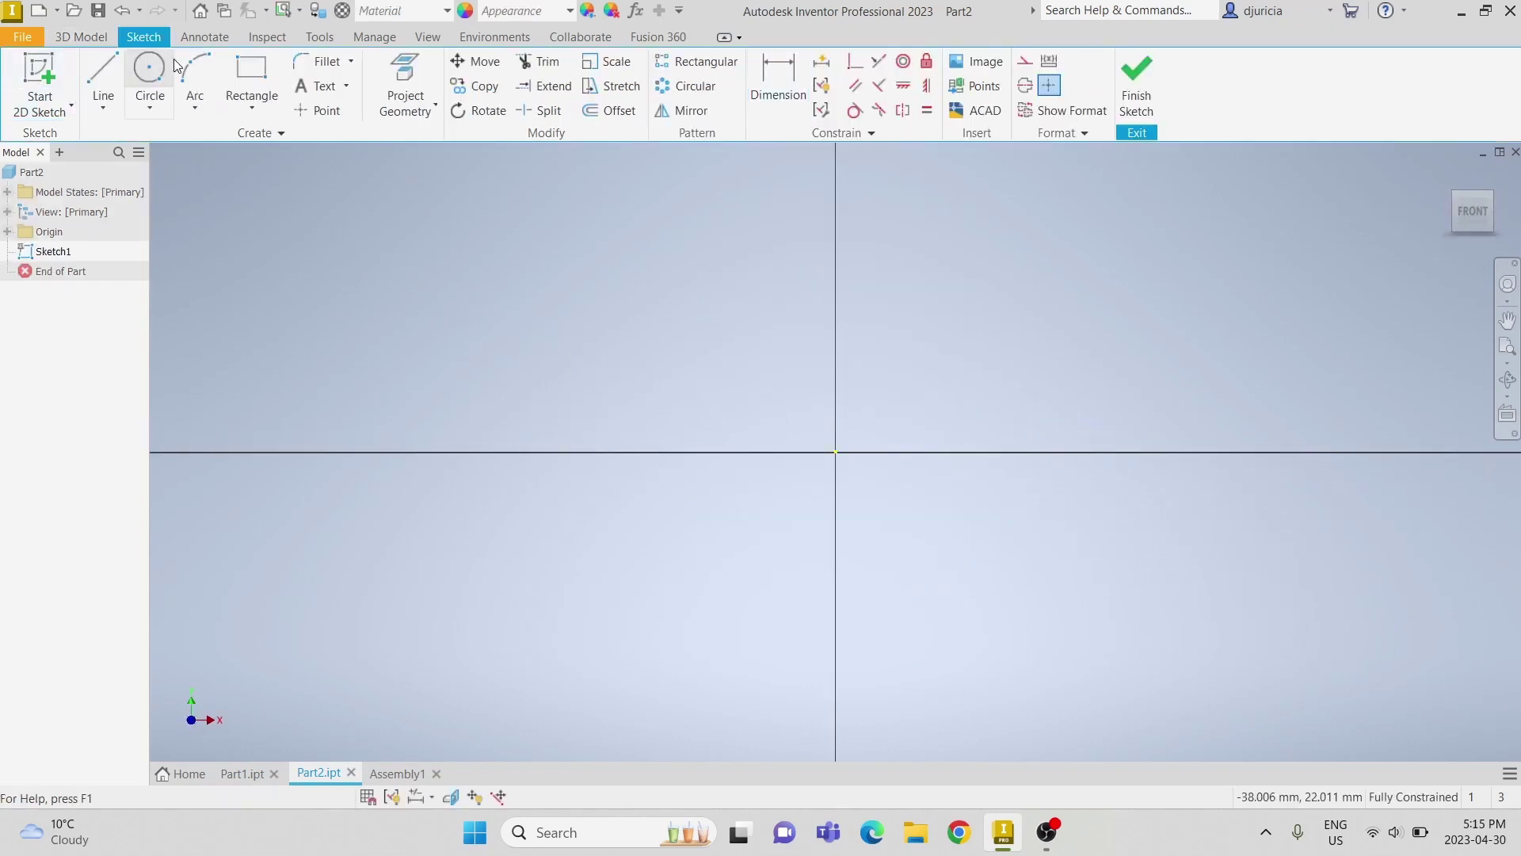
pyautogui.click(233, 75)
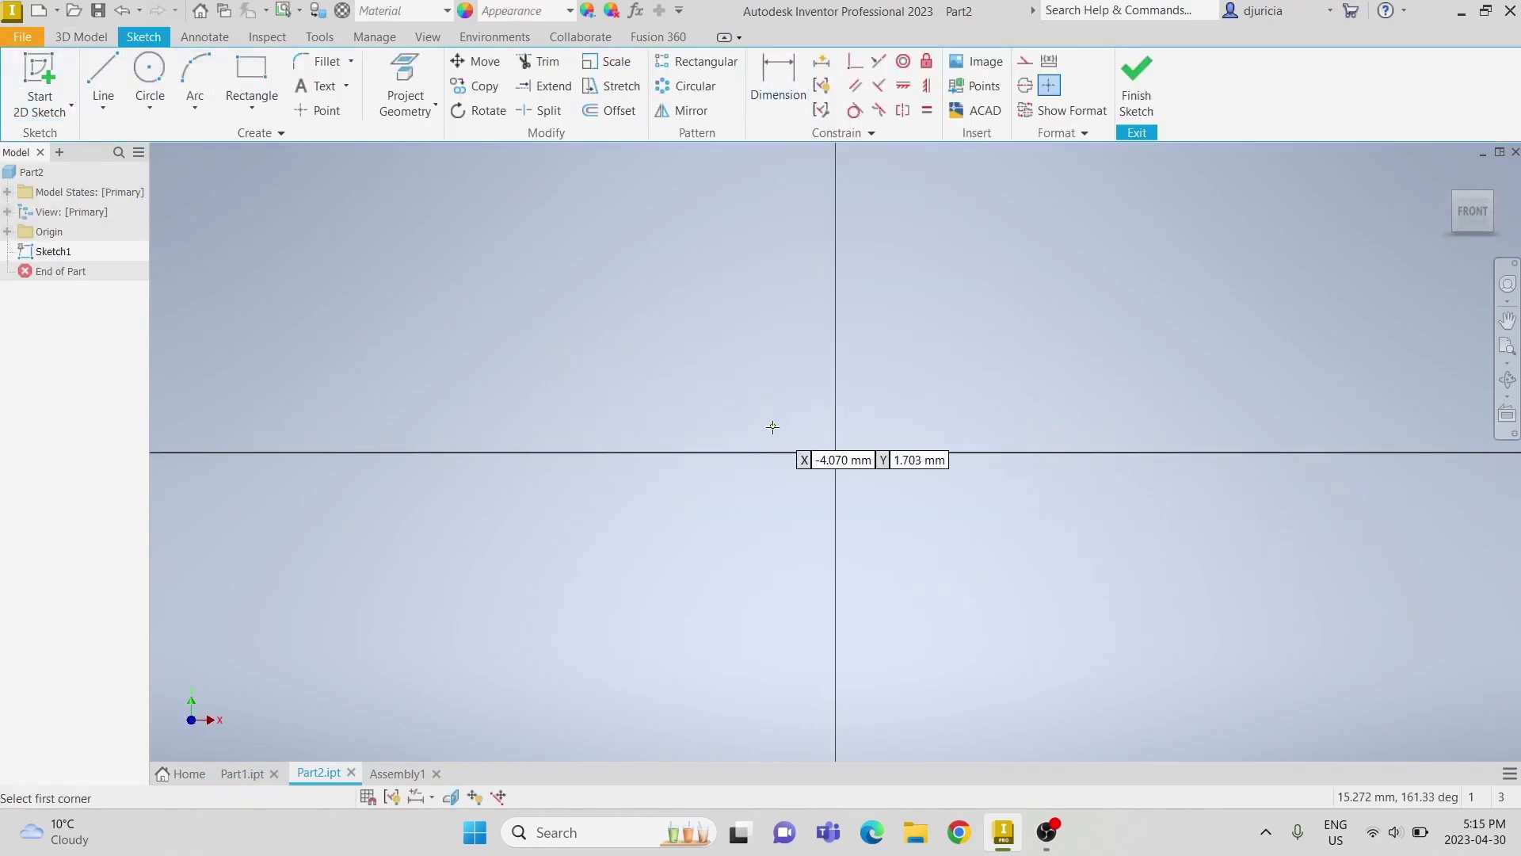
pyautogui.click(836, 451)
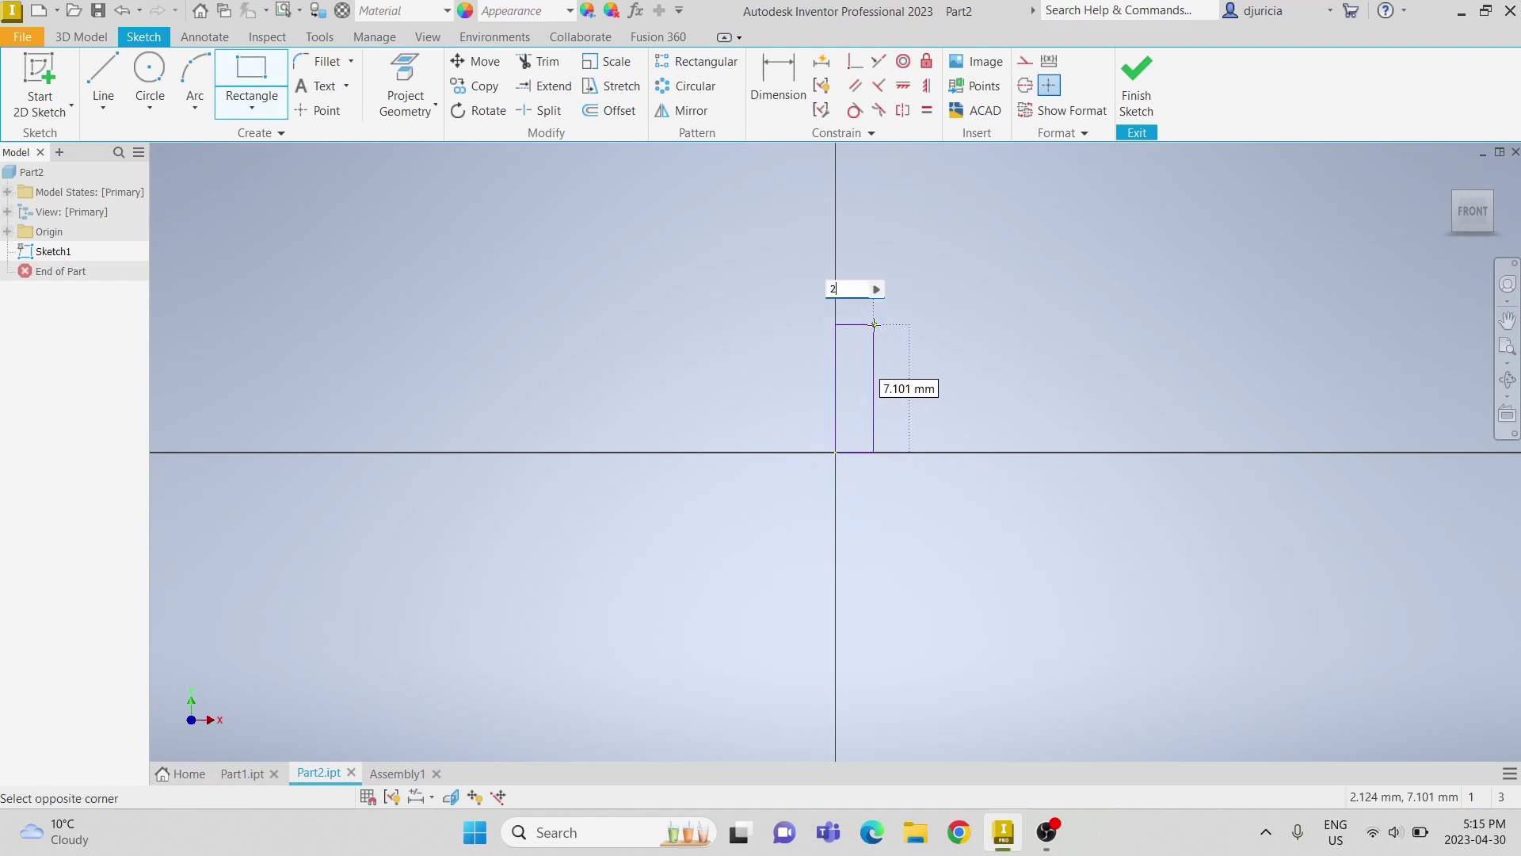
pyautogui.write('2')
pyautogui.press('Tab')
pyautogui.write('100')
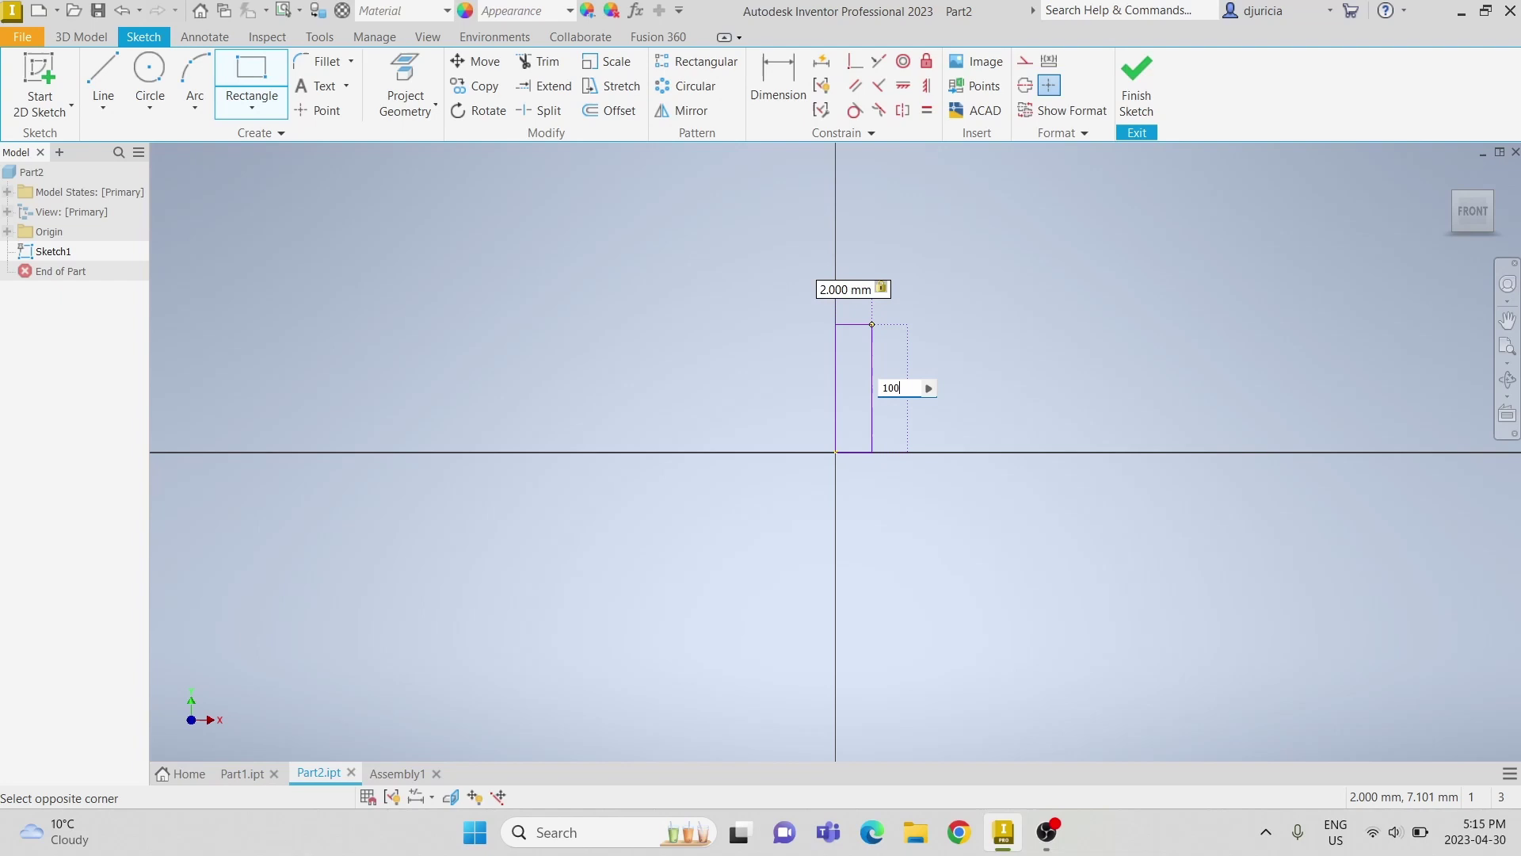
pyautogui.press('Return')
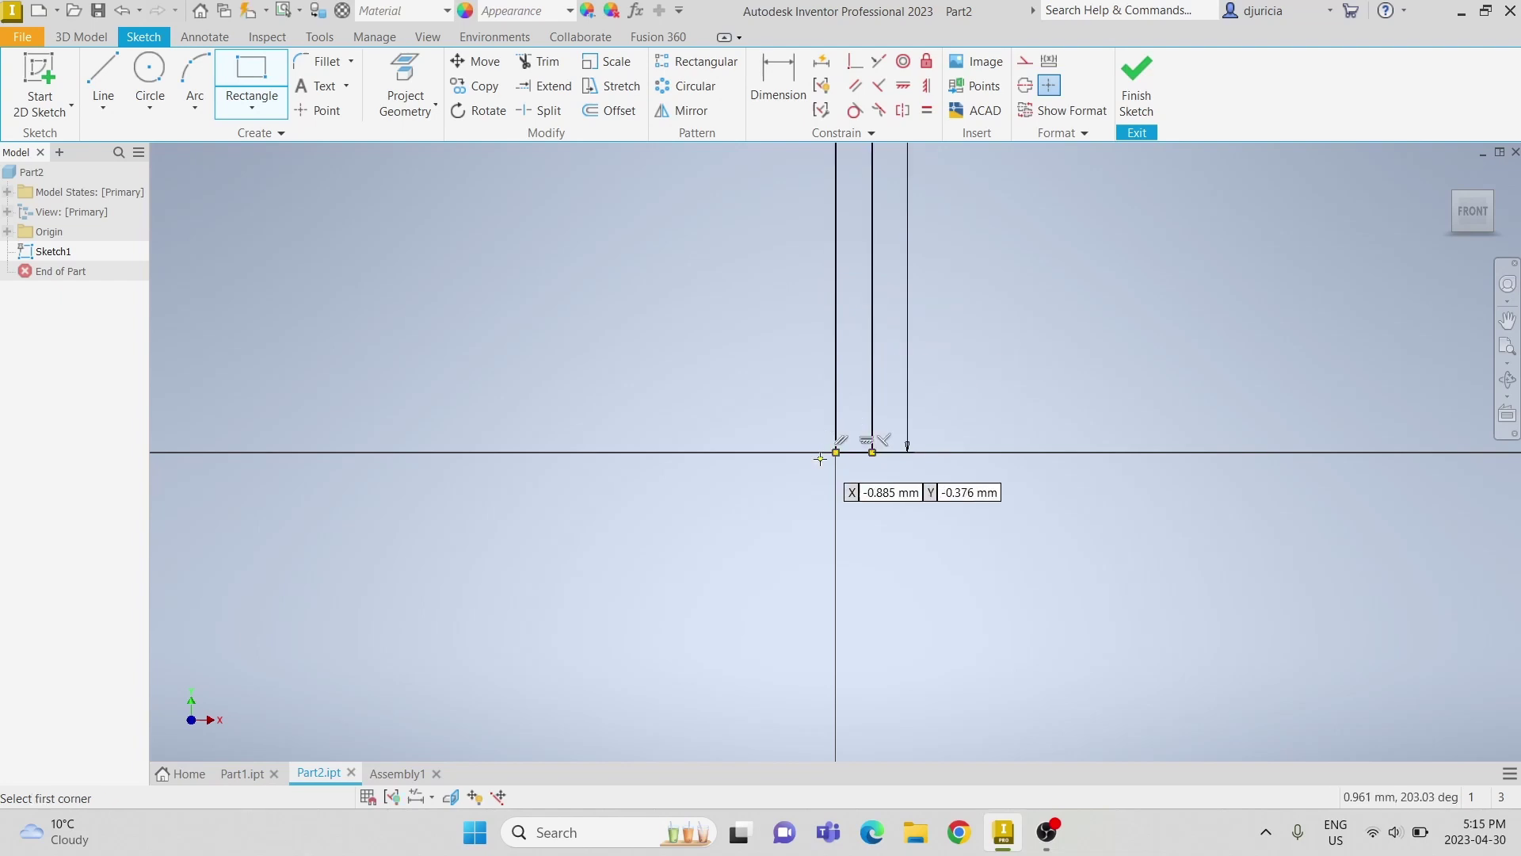
# Add a second 4 × 2 mm rectangle at the origin.
pyautogui.scroll(2, 826, 454)
pyautogui.click(828, 453)
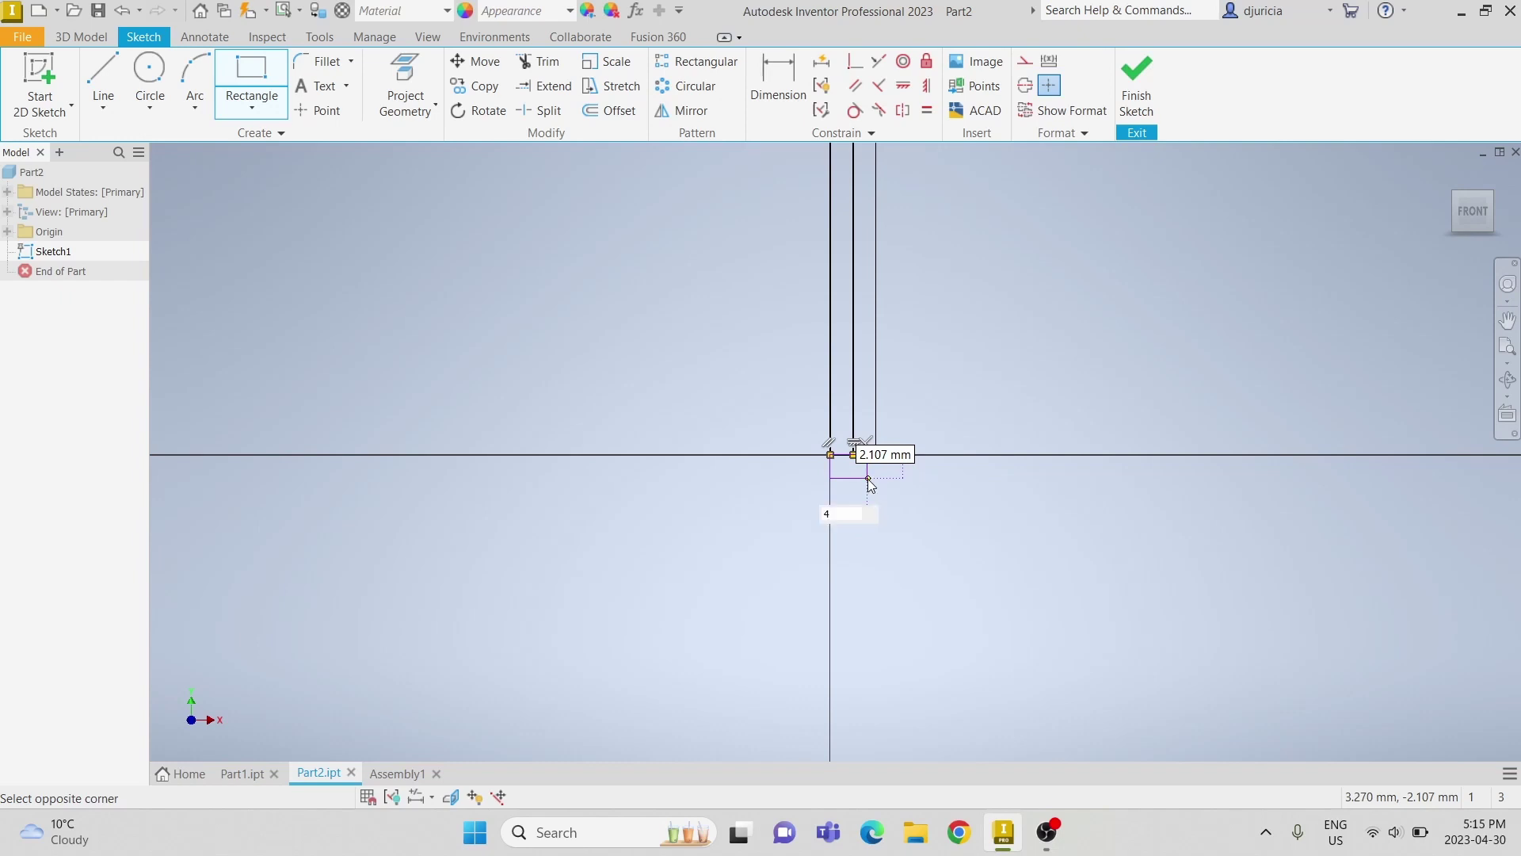
pyautogui.press('Tab')
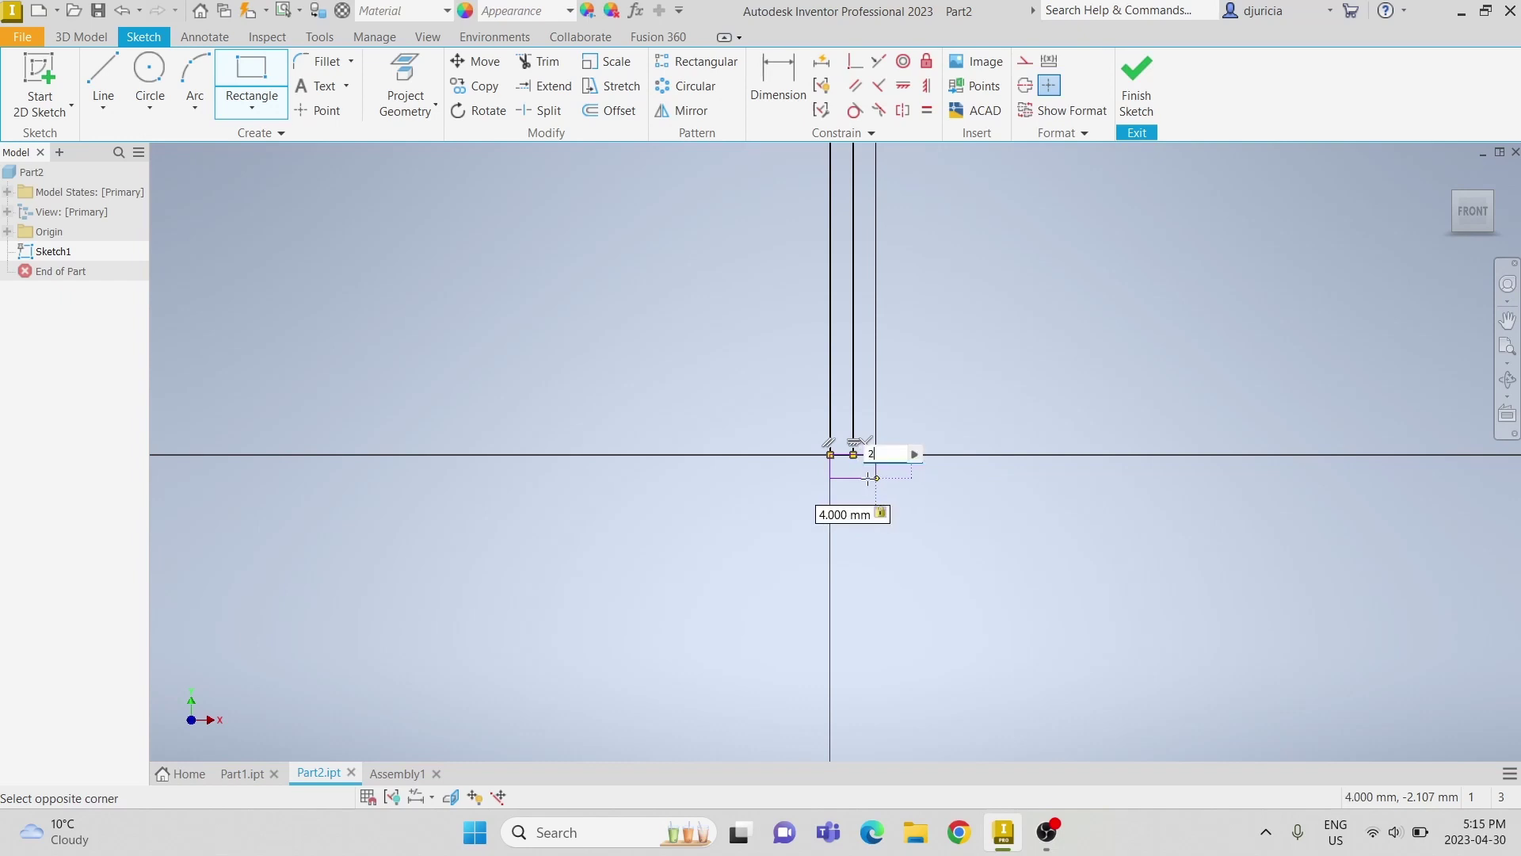
pyautogui.press('Return')
# Add a 4 × 2 mm rectangle at the top of the long strip and finish the sketch.
pyautogui.scroll(2, 804, 597)
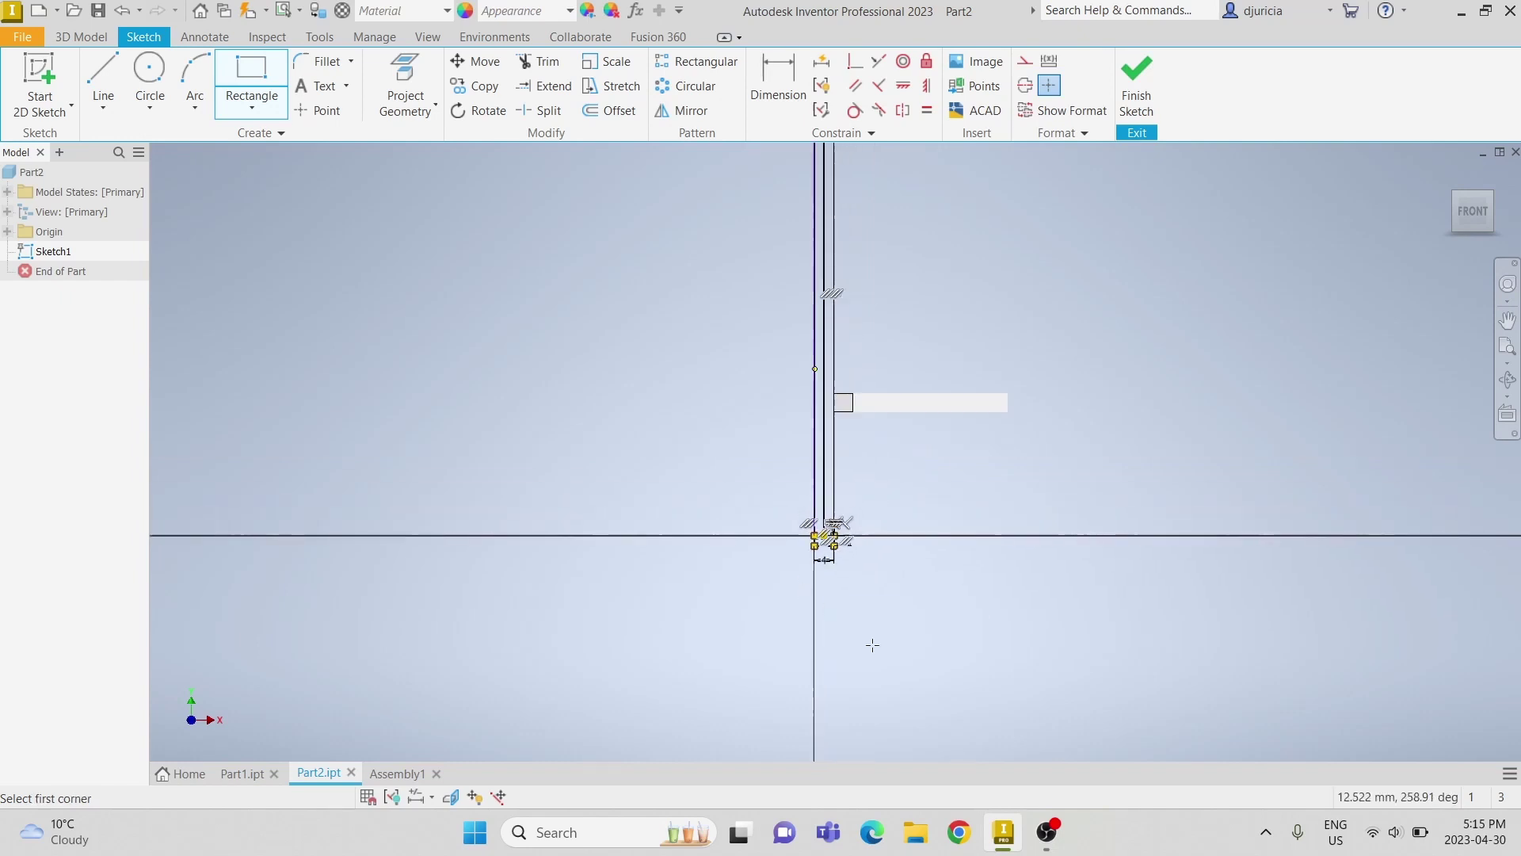
pyautogui.scroll(2, 840, 689)
pyautogui.scroll(-3, 795, 326)
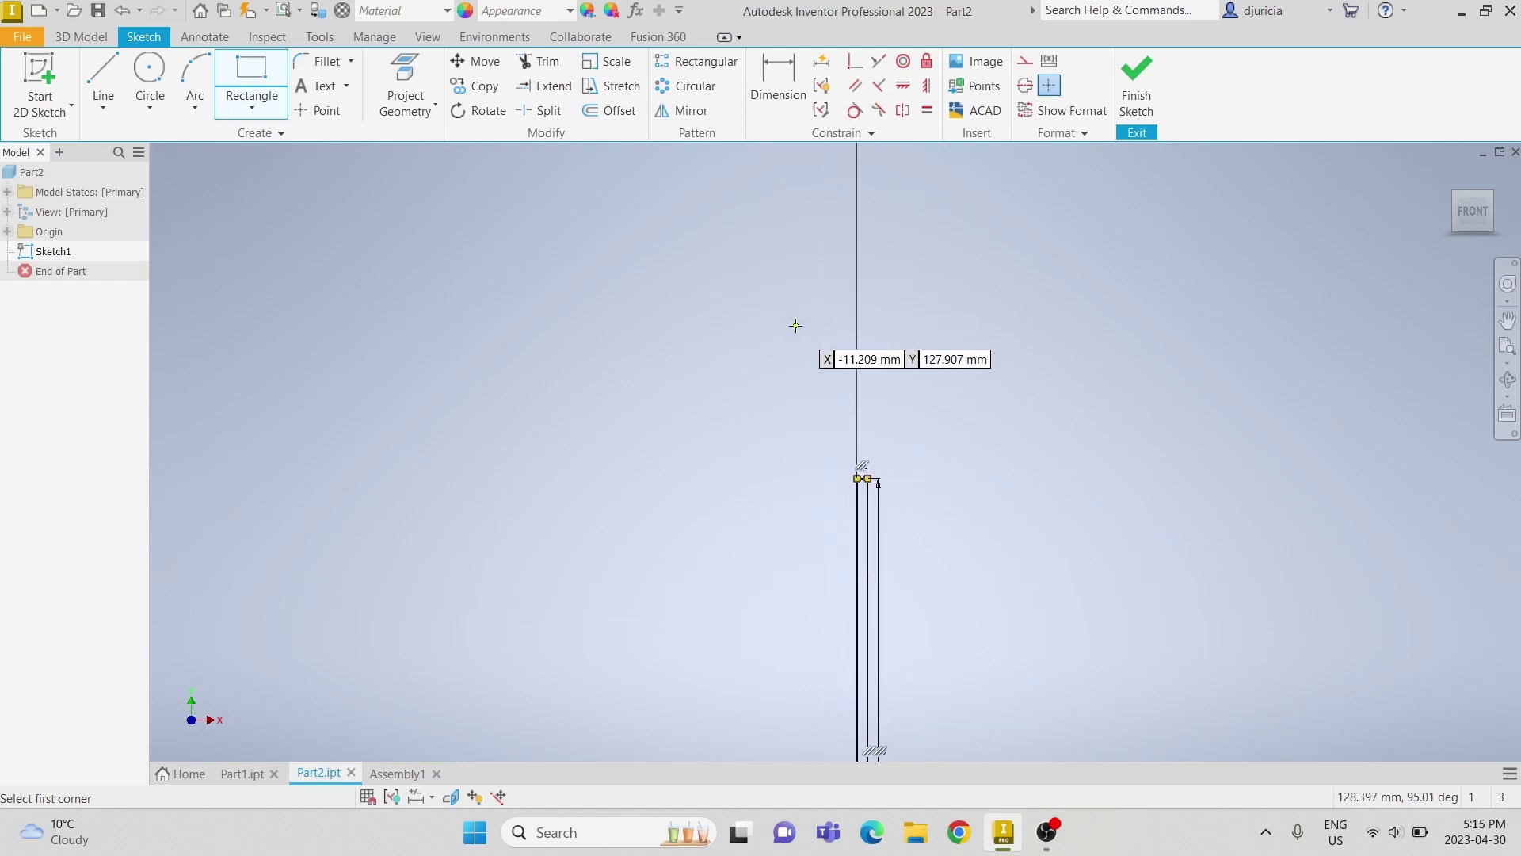
pyautogui.scroll(-4, 934, 554)
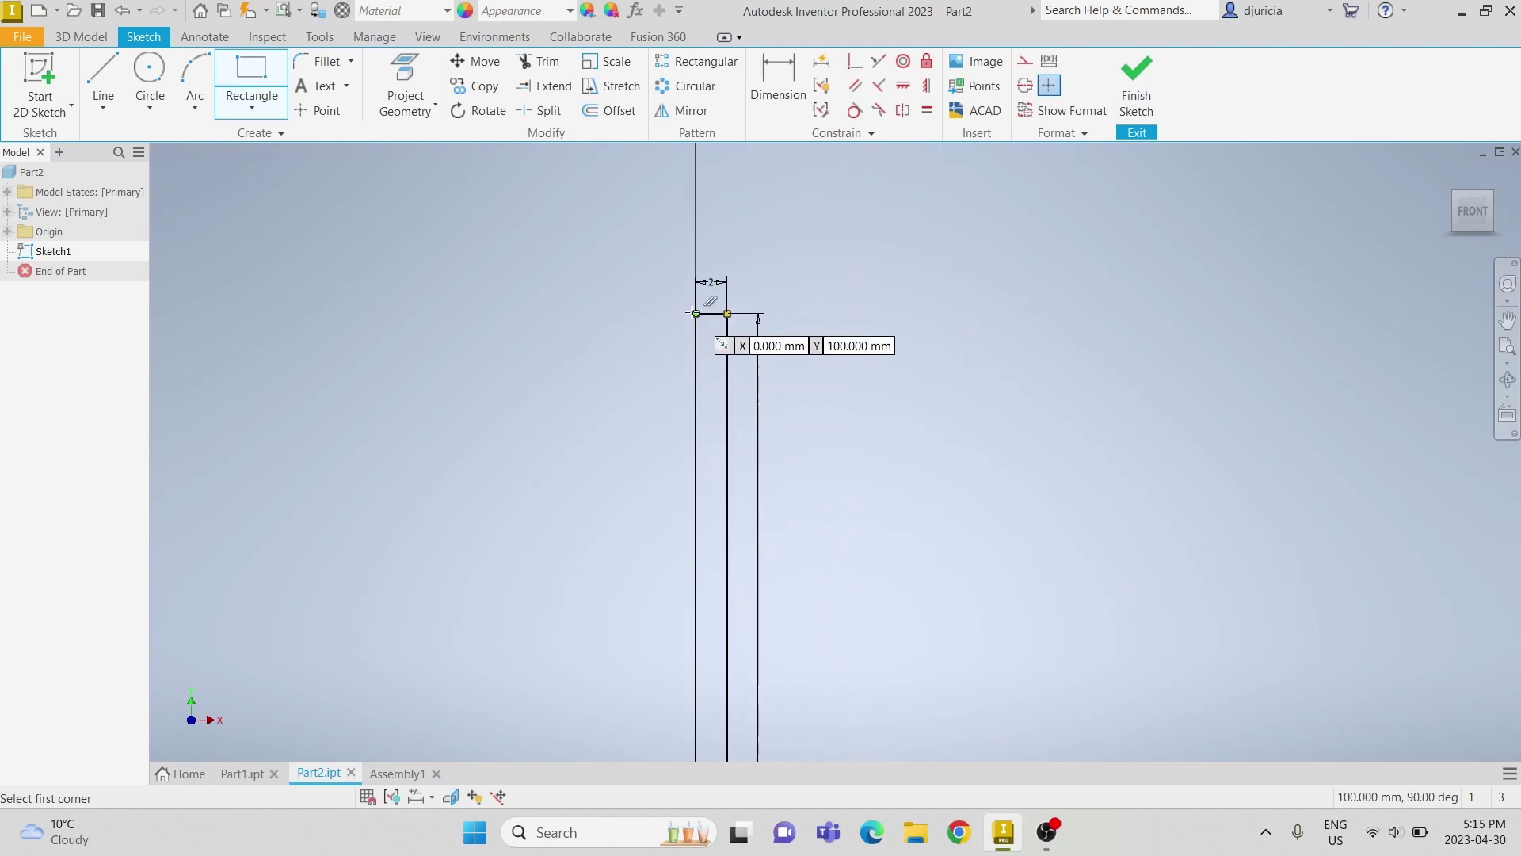
pyautogui.click(695, 314)
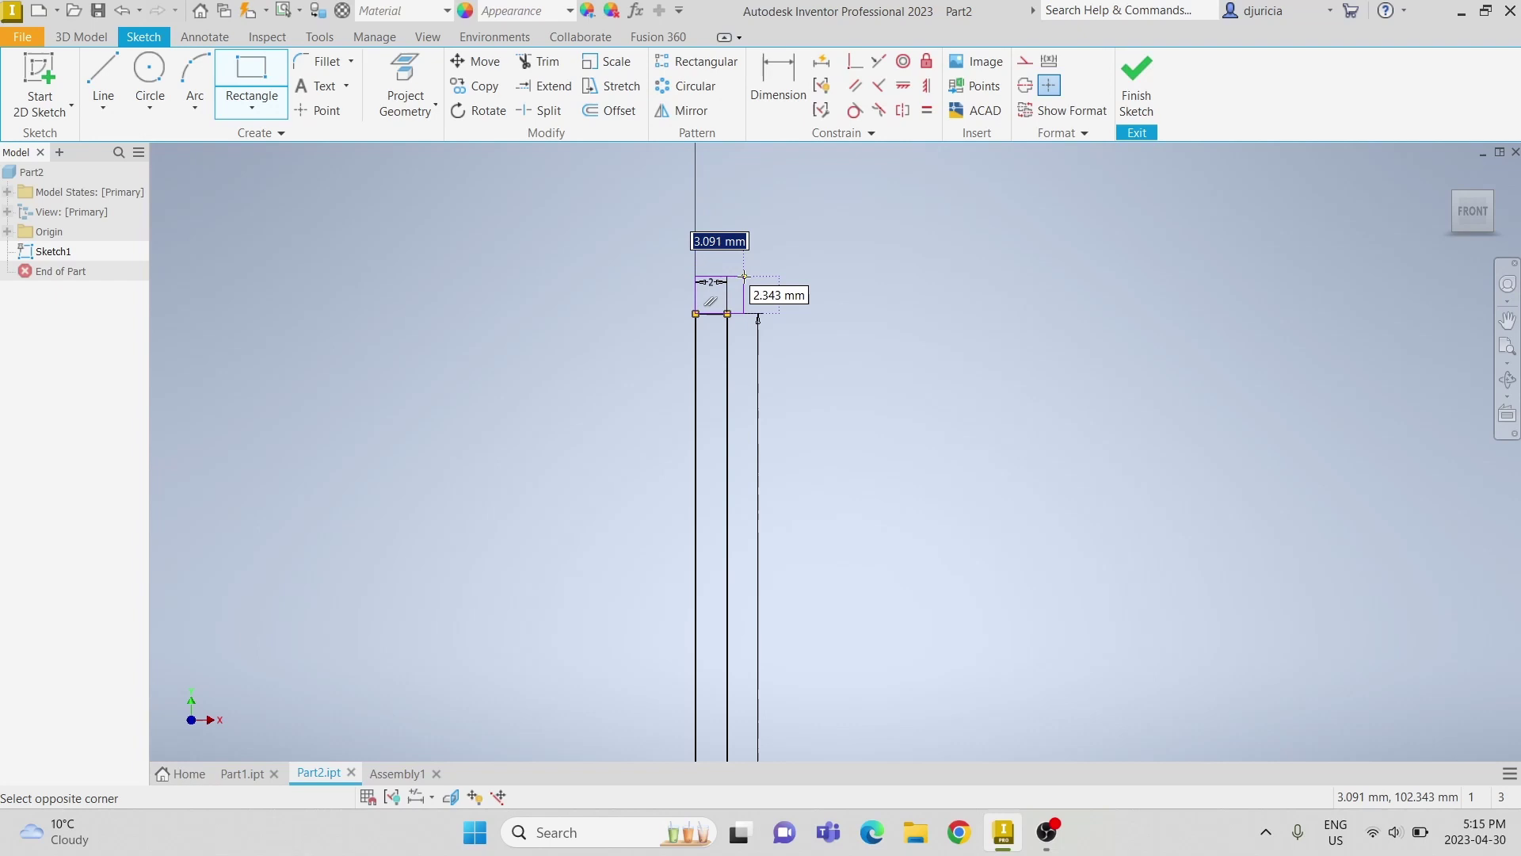
pyautogui.write('4')
pyautogui.press('Tab')
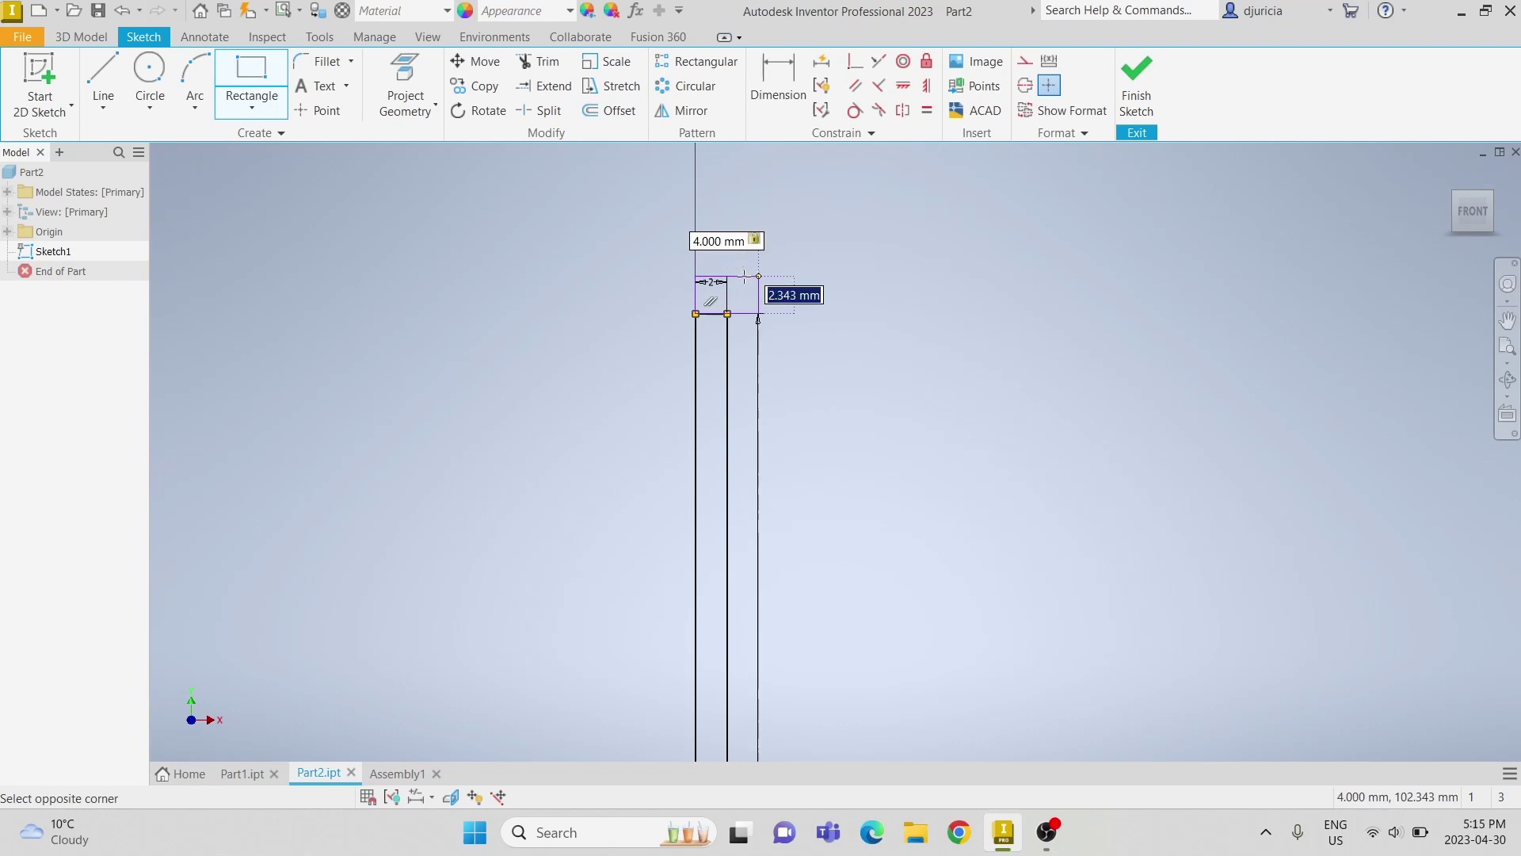
pyautogui.write('2')
pyautogui.press('Return')
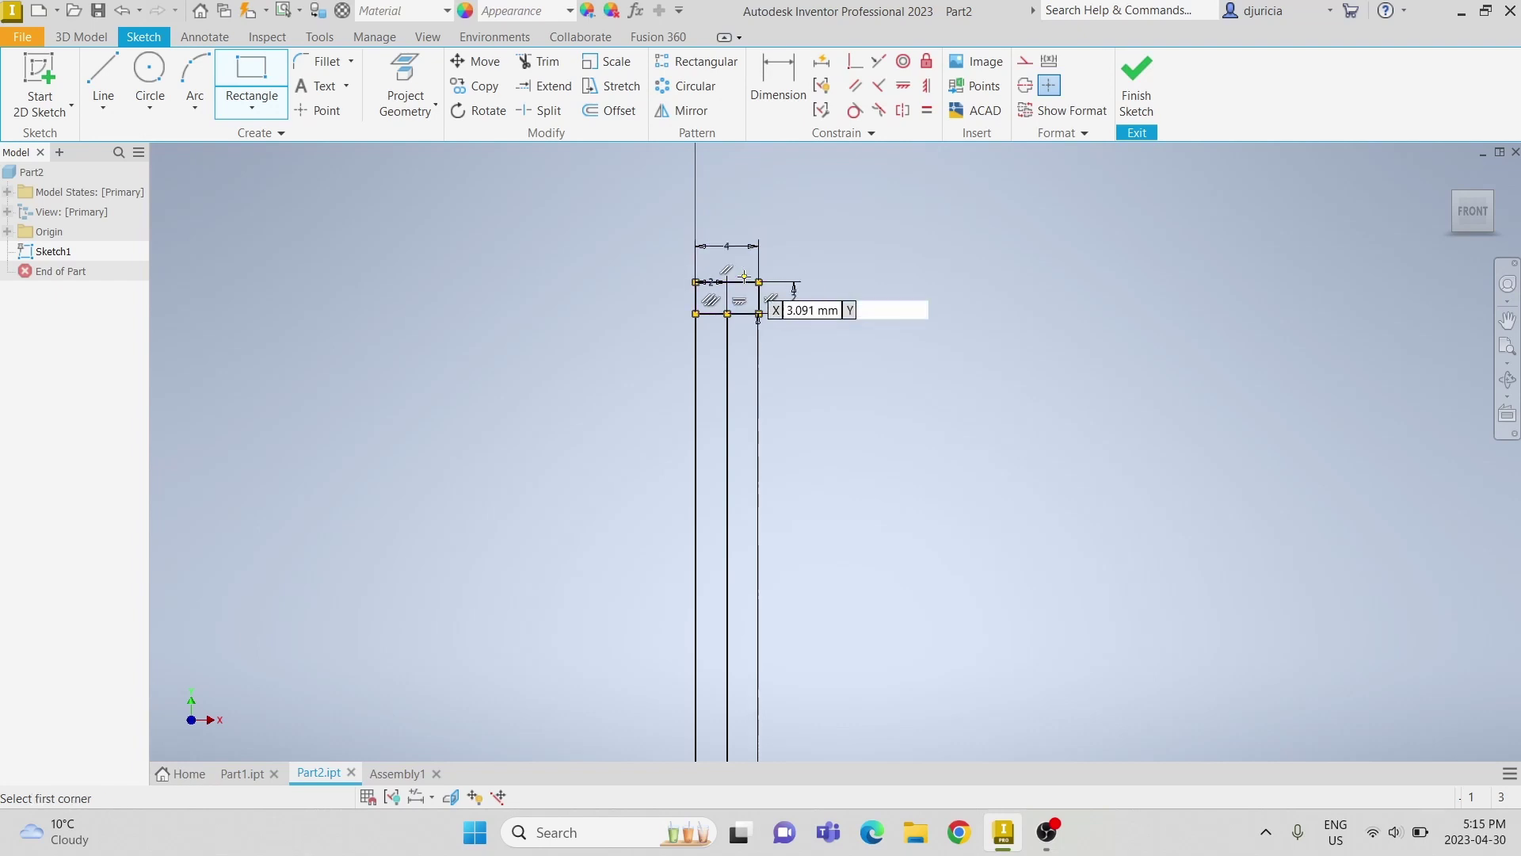
pyautogui.click(1137, 91)
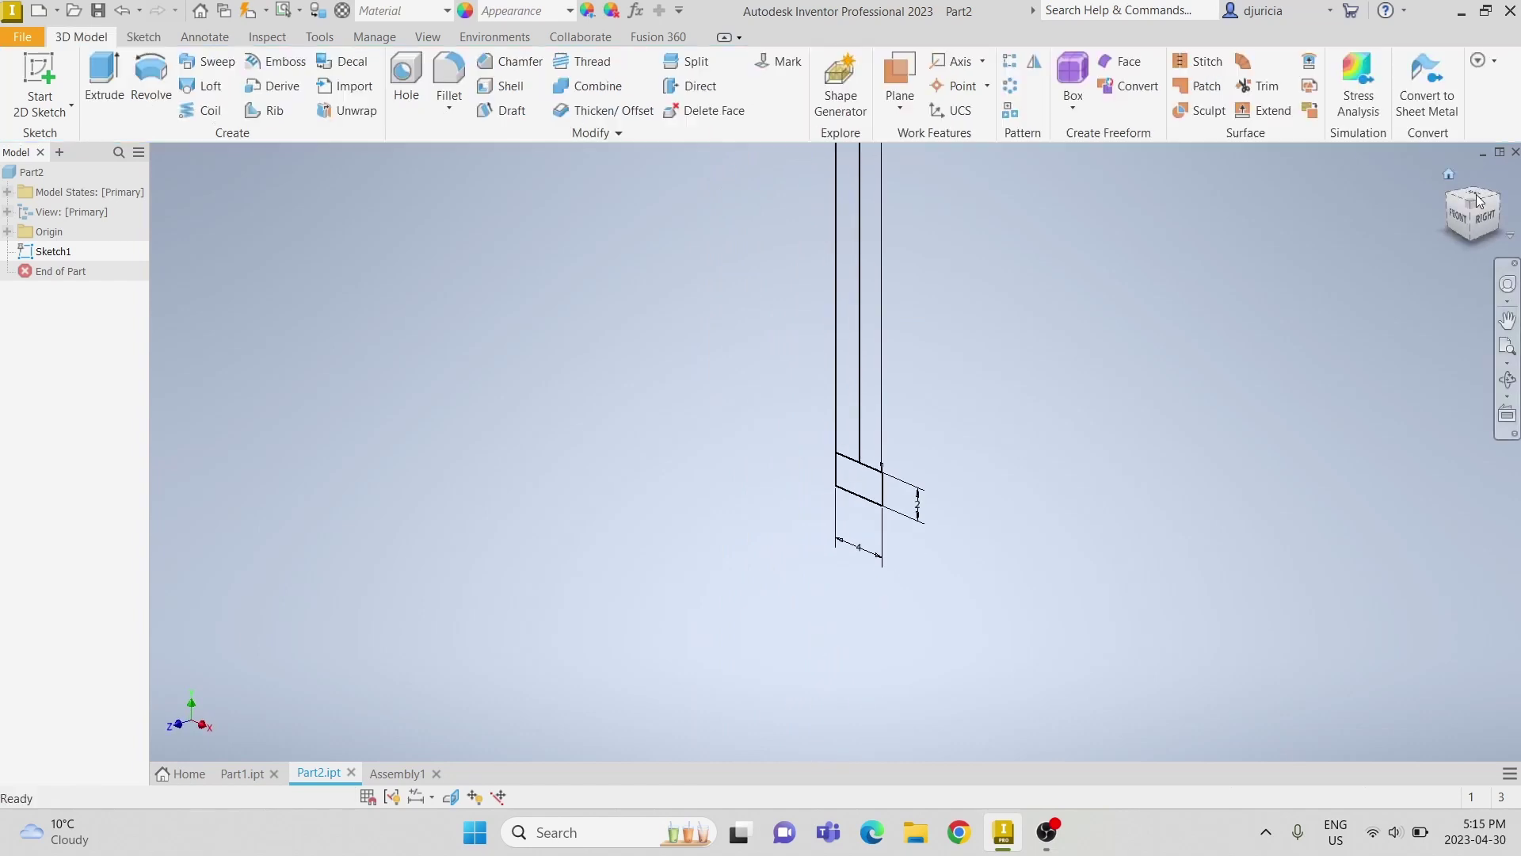
# Revolve the top head, shaft strip and bottom head profiles 360° about the sketch's outer edge line.
pyautogui.click(1472, 209)
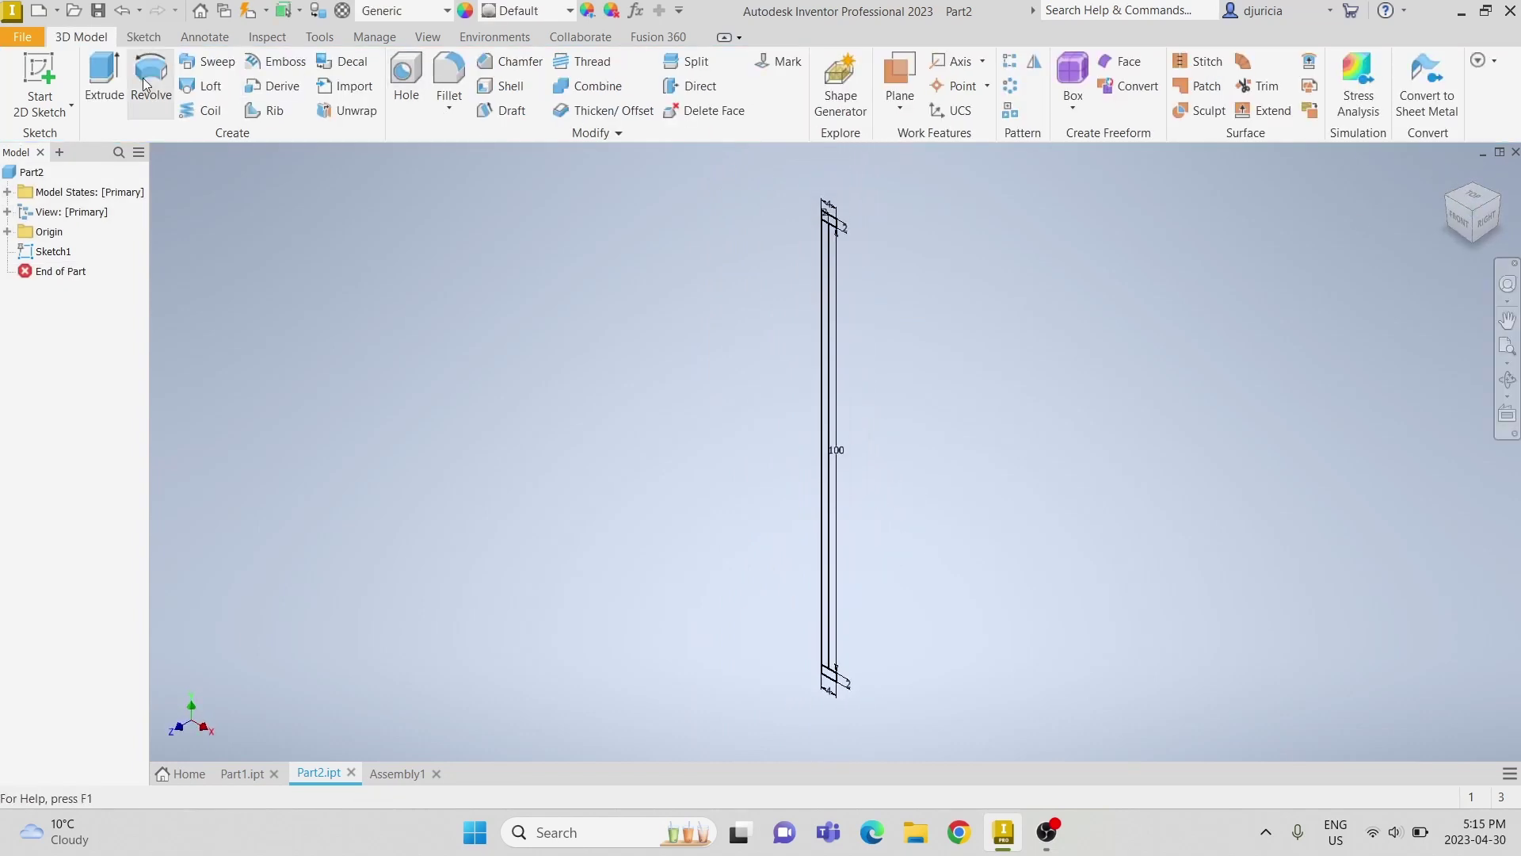
pyautogui.scroll(-3, 817, 207)
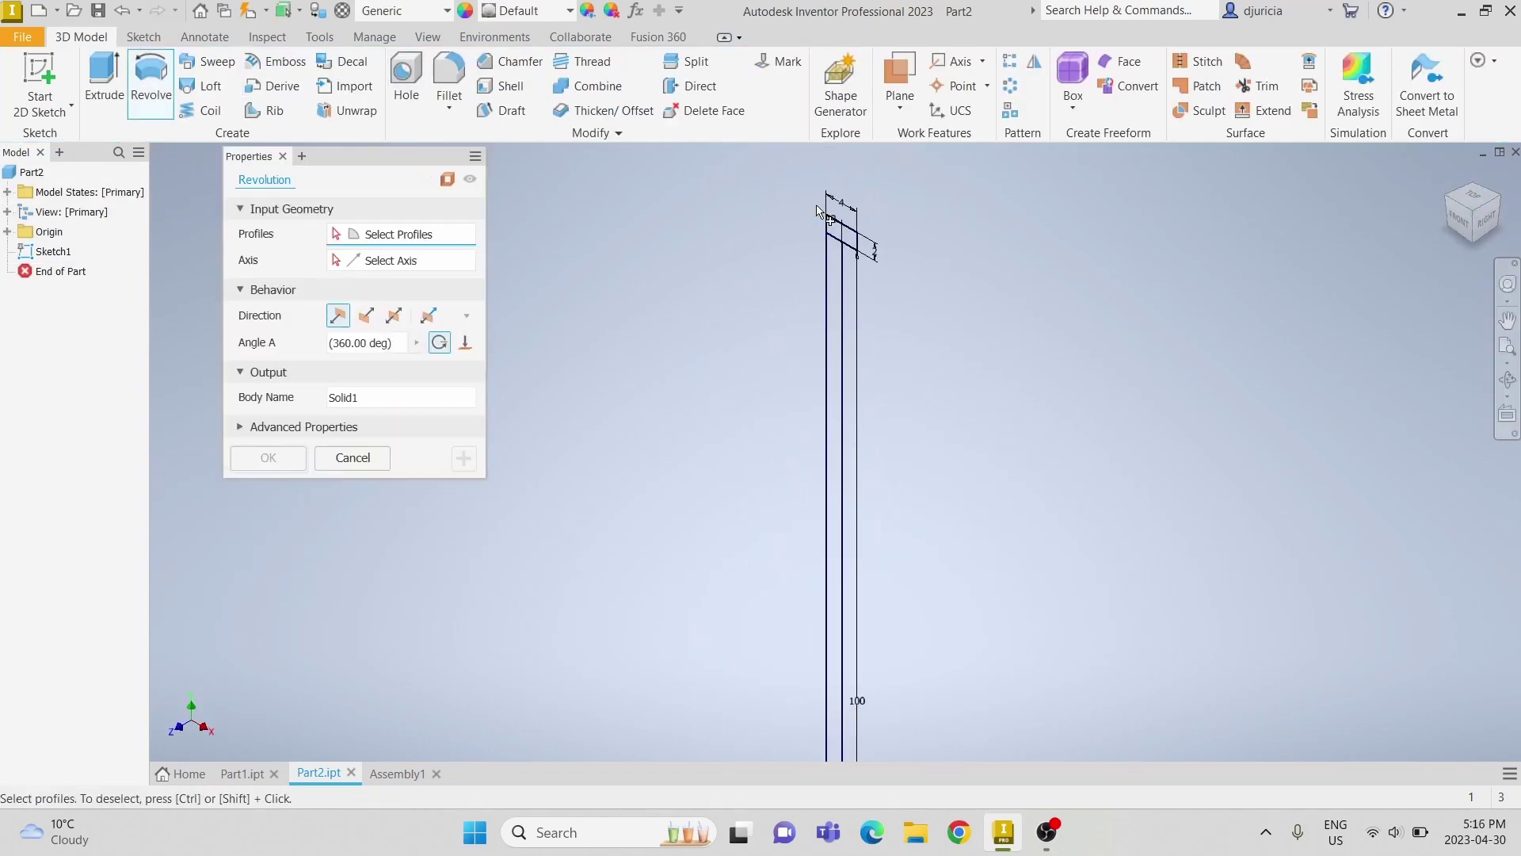
pyautogui.click(849, 243)
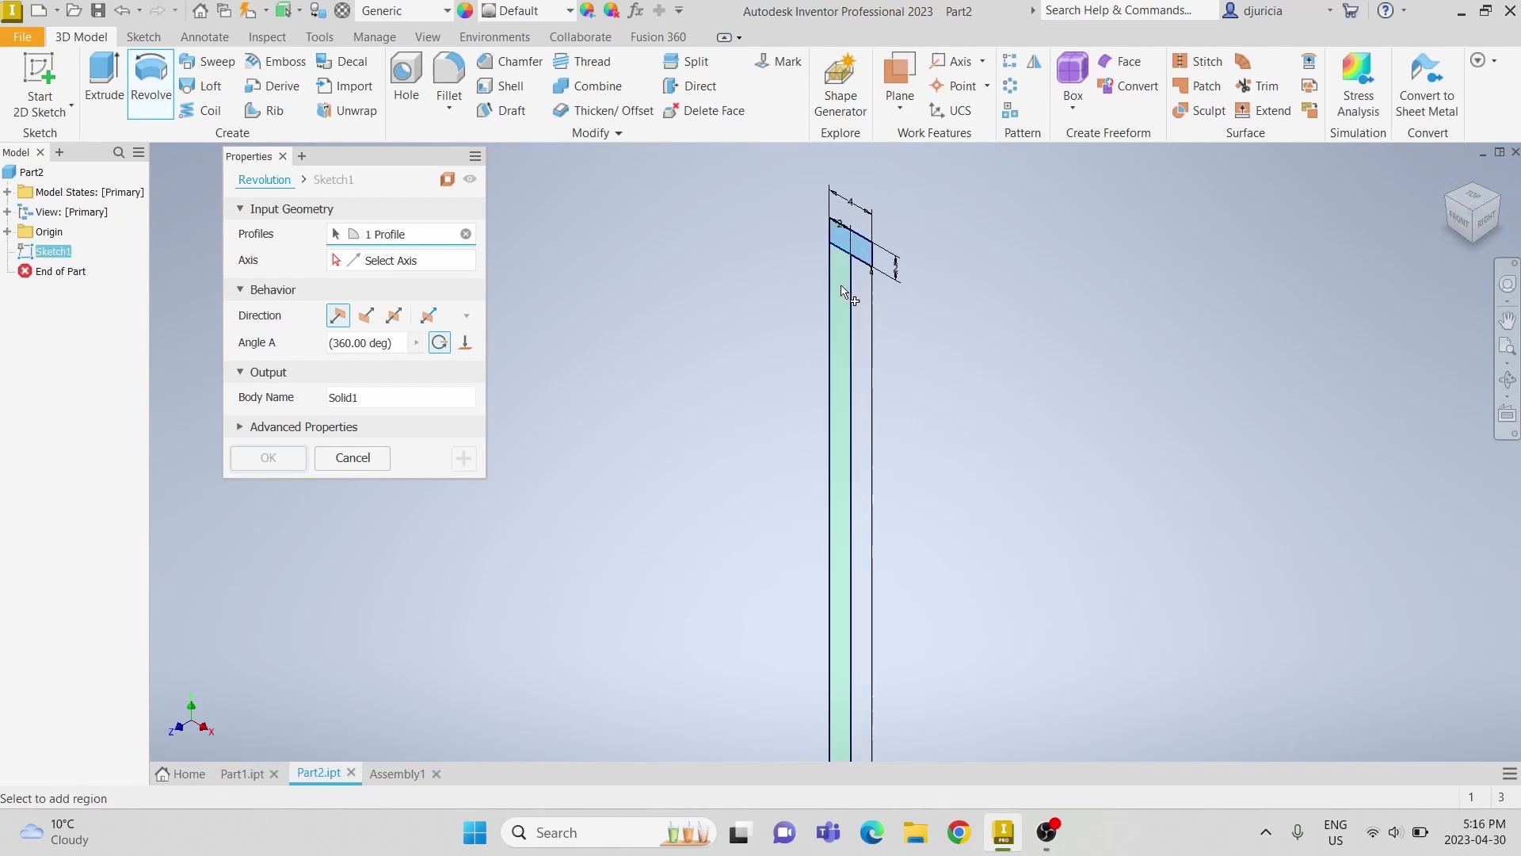
pyautogui.click(845, 291)
pyautogui.scroll(4, 844, 292)
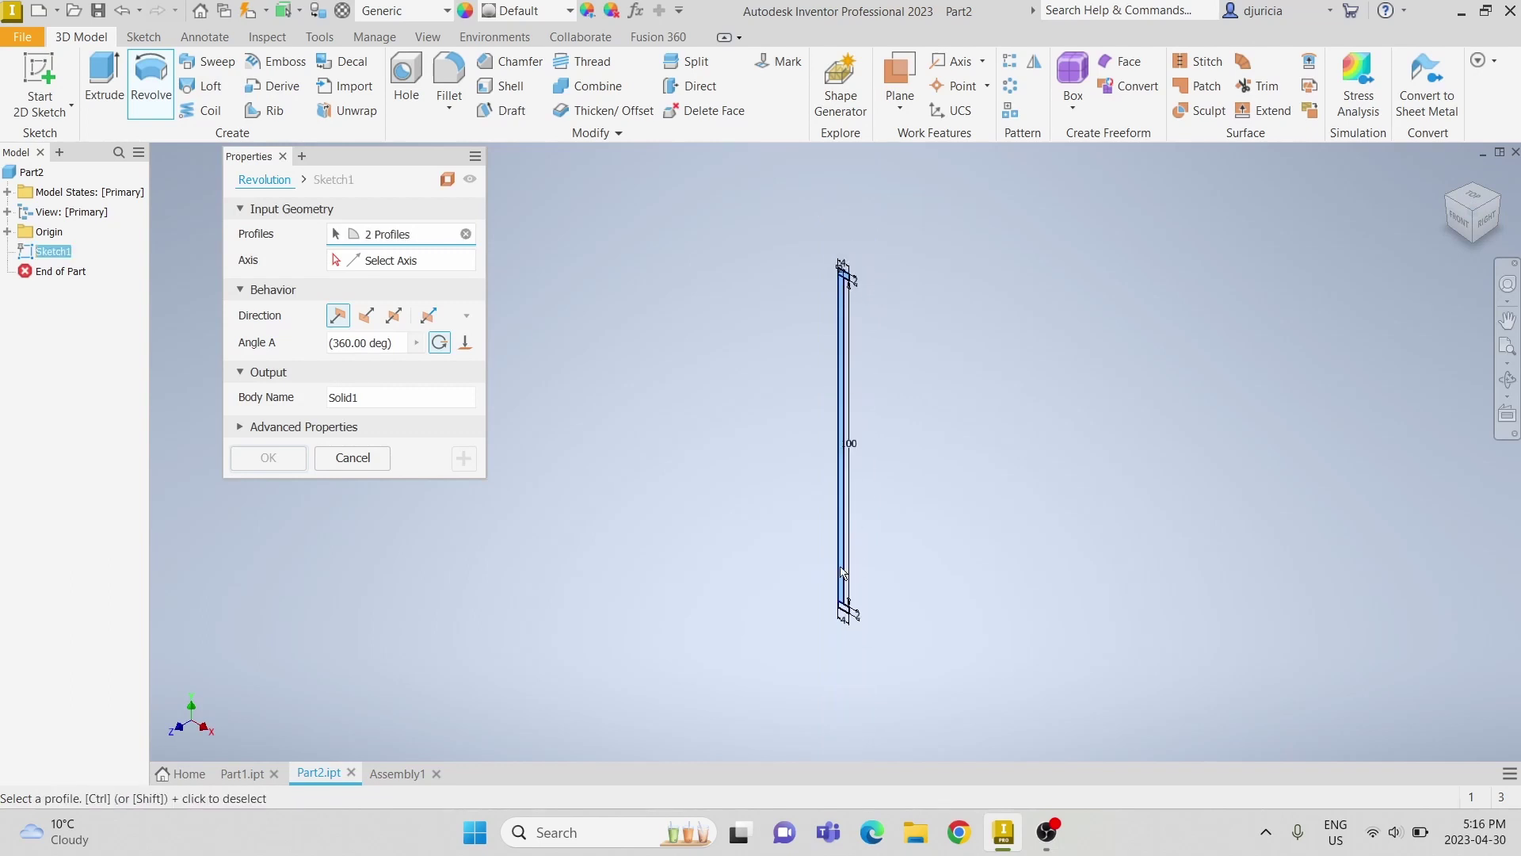
pyautogui.scroll(-5, 842, 572)
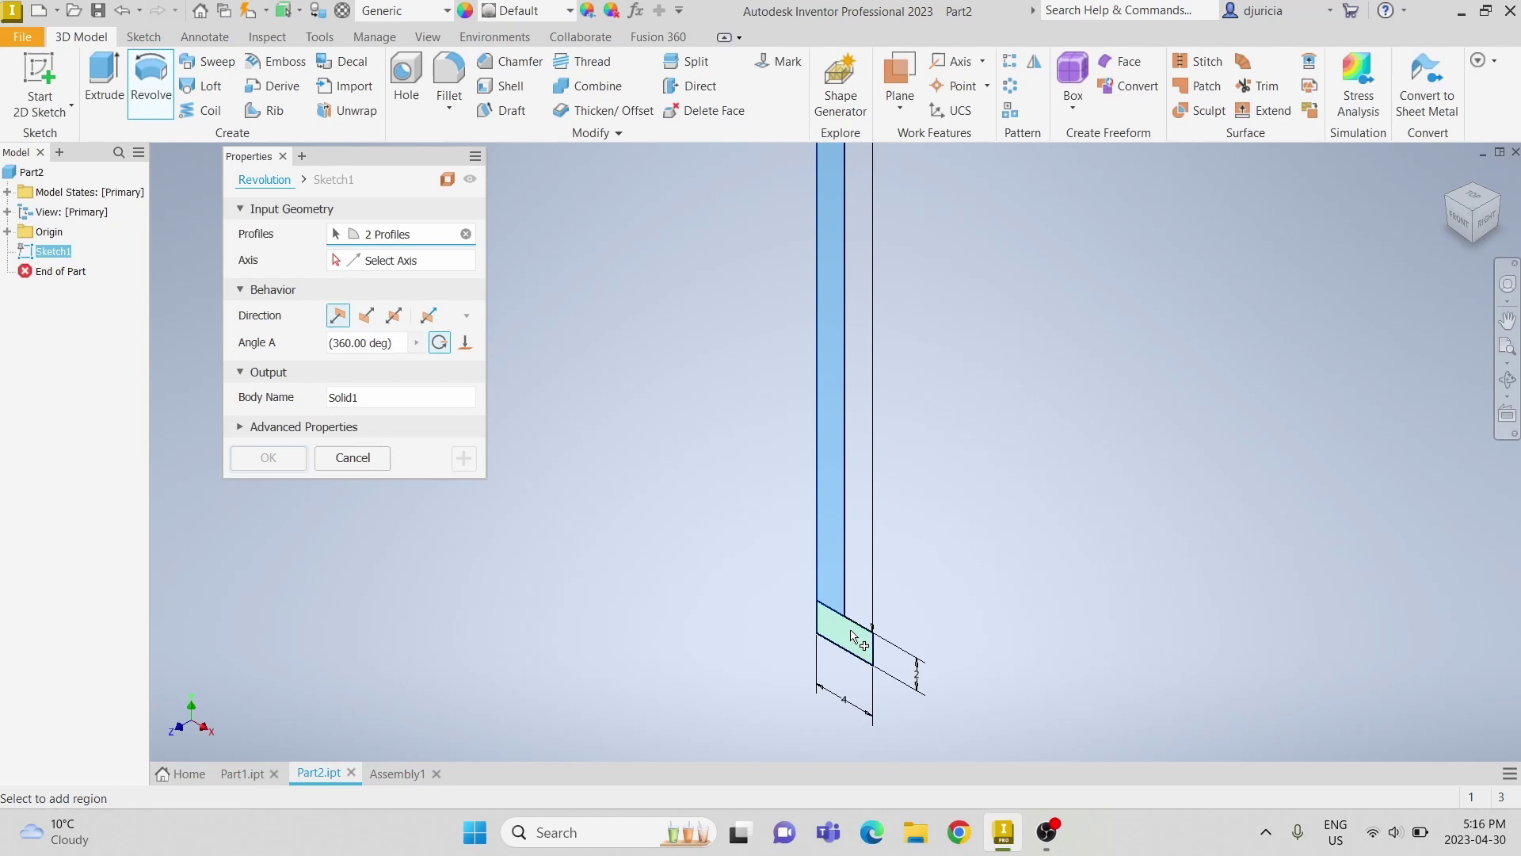
pyautogui.click(853, 635)
pyautogui.click(413, 268)
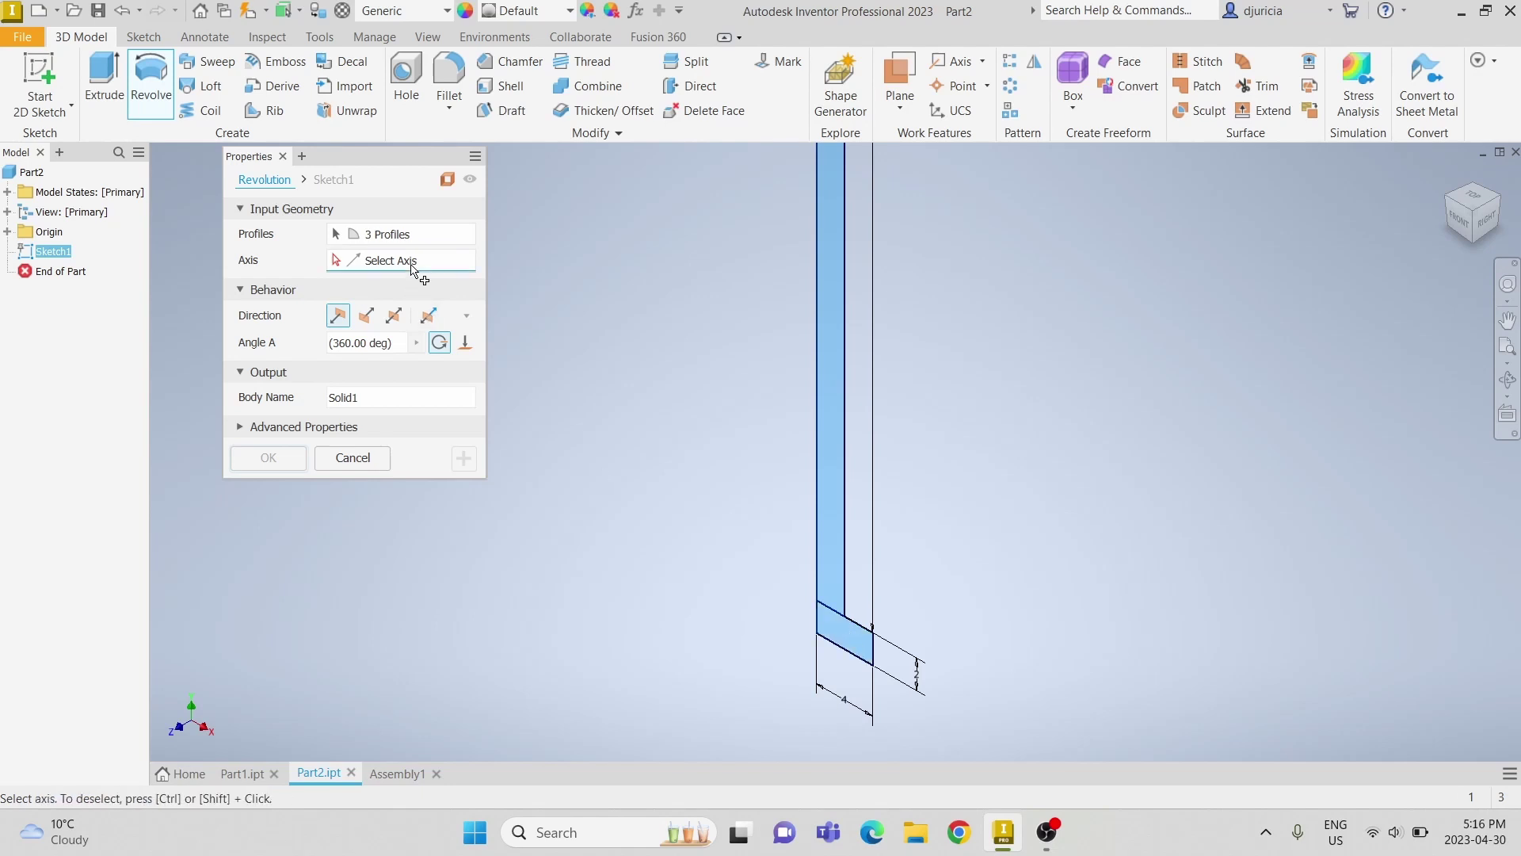
pyautogui.click(820, 340)
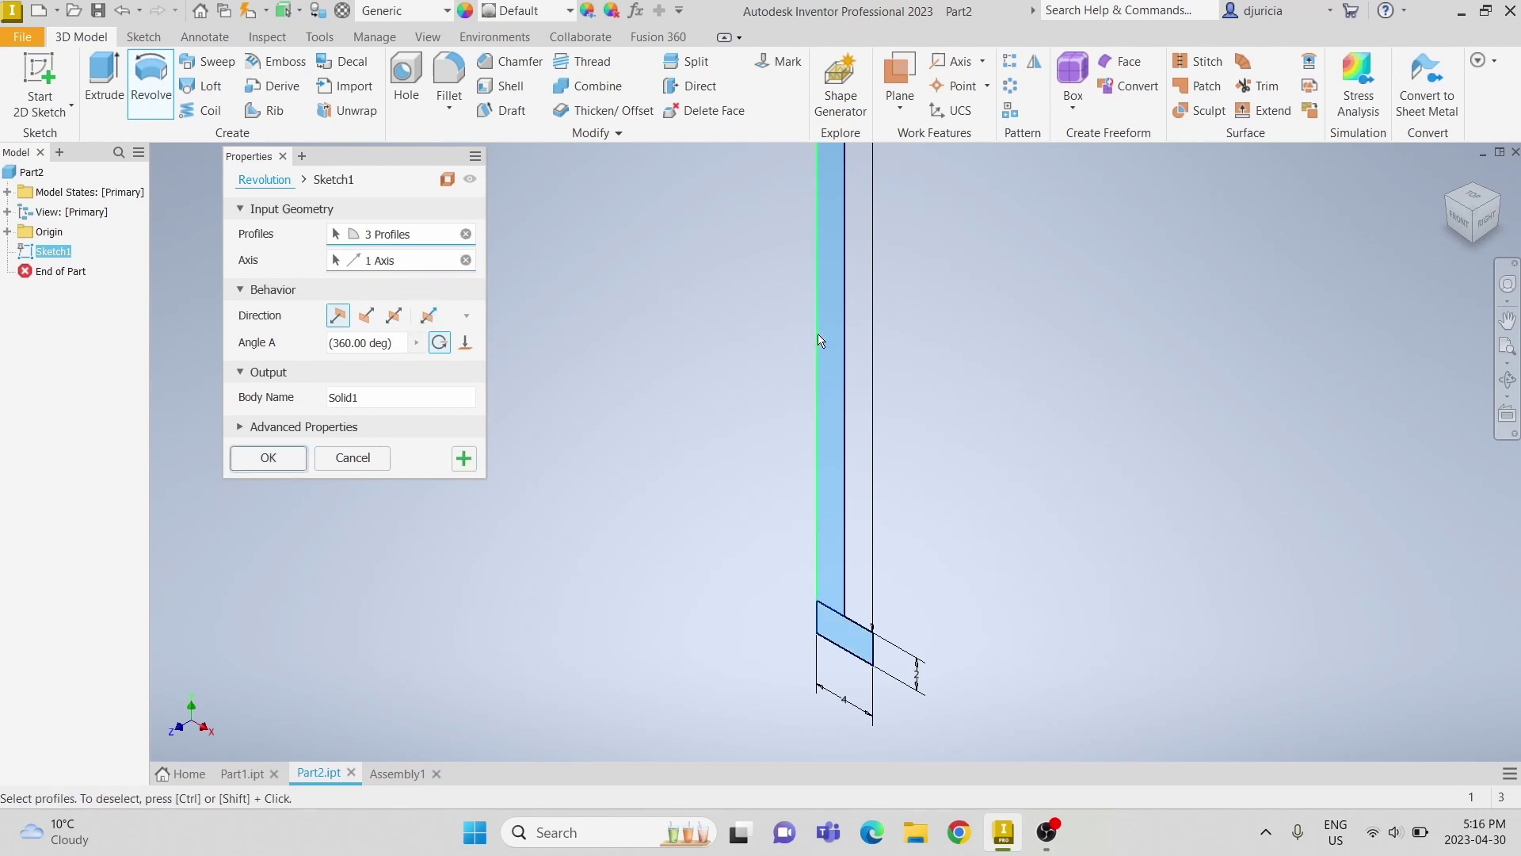
pyautogui.scroll(2, 764, 430)
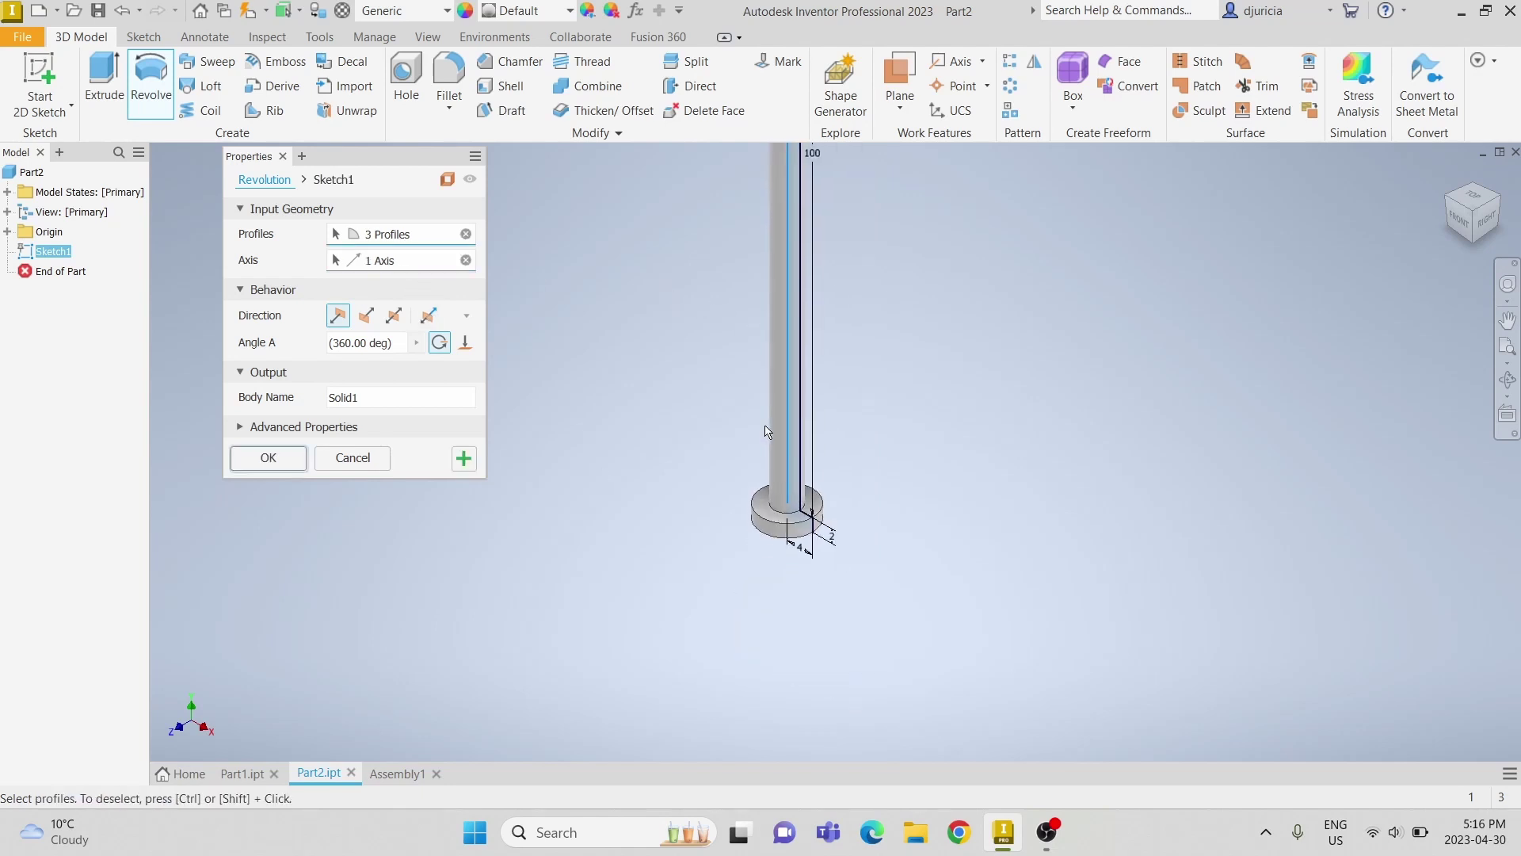
pyautogui.click(278, 464)
pyautogui.scroll(3, 466, 556)
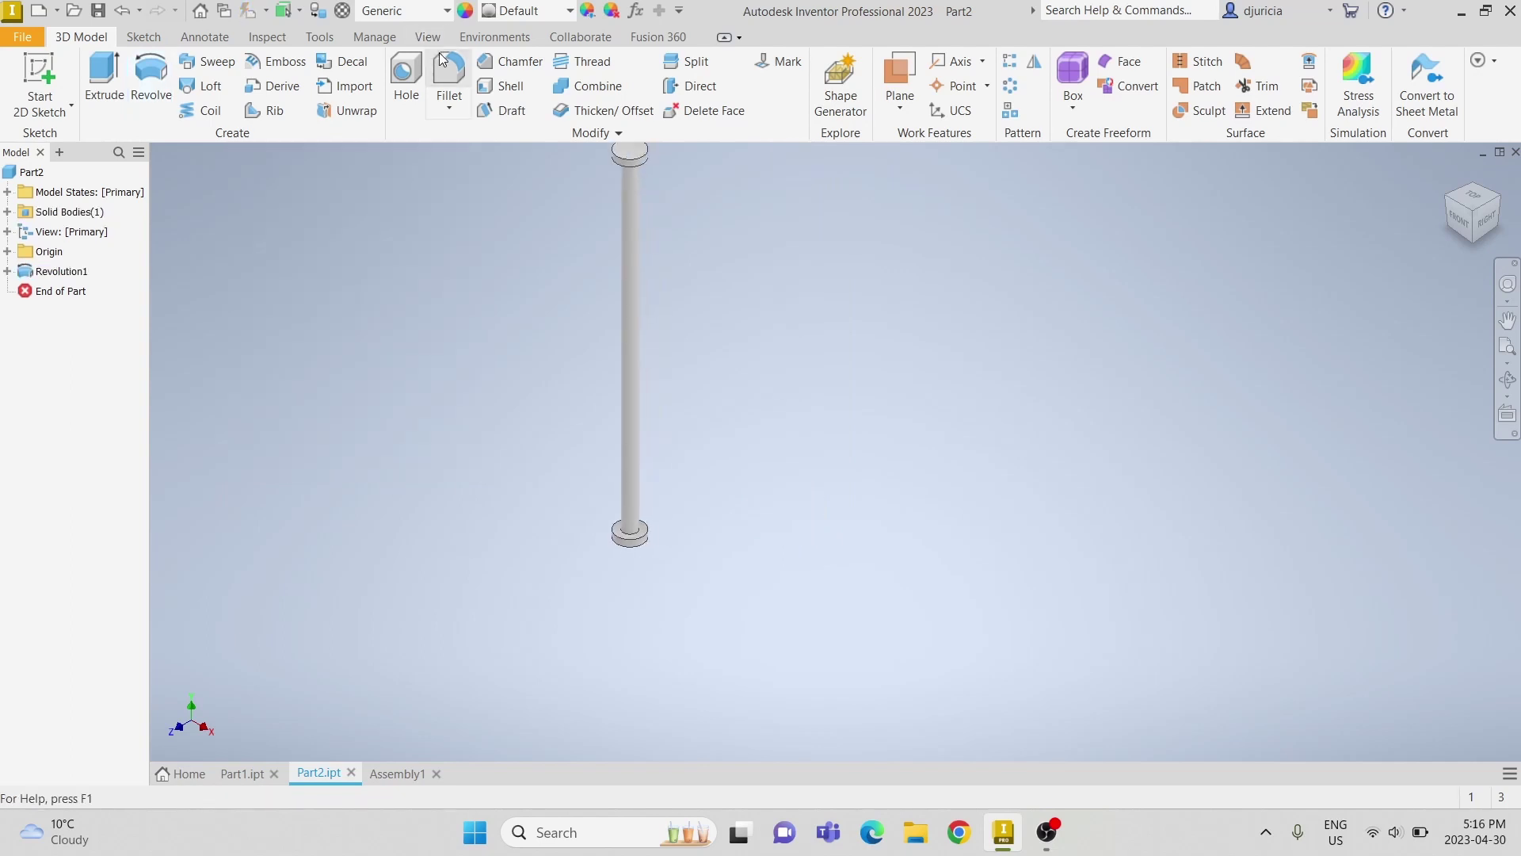
# Fillet the outer edges of the top and bottom pin heads with a 1 mm radius.
pyautogui.click(448, 75)
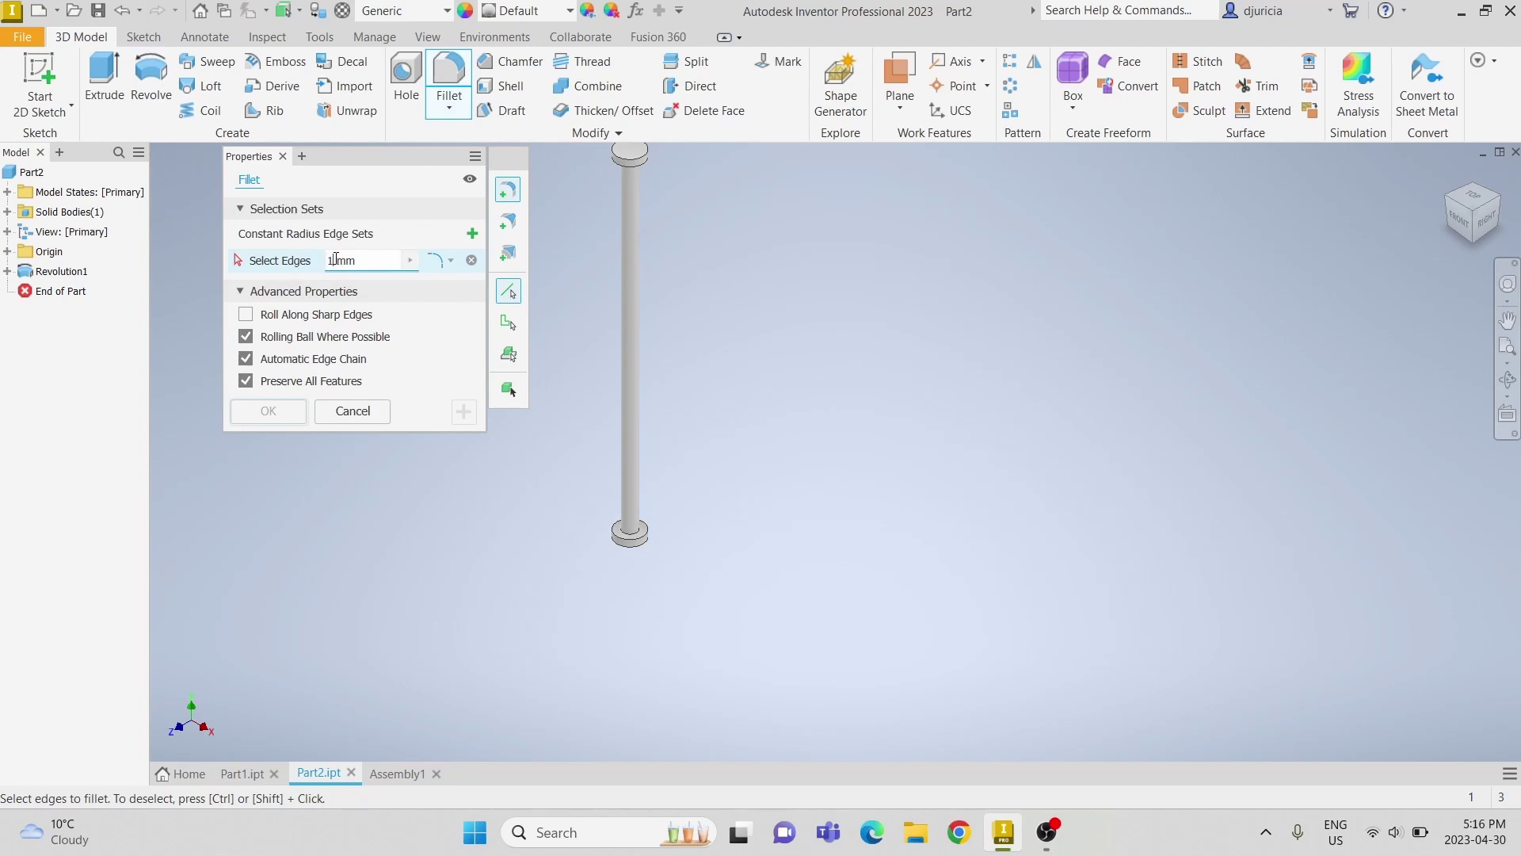
pyautogui.click(1475, 218)
pyautogui.click(861, 214)
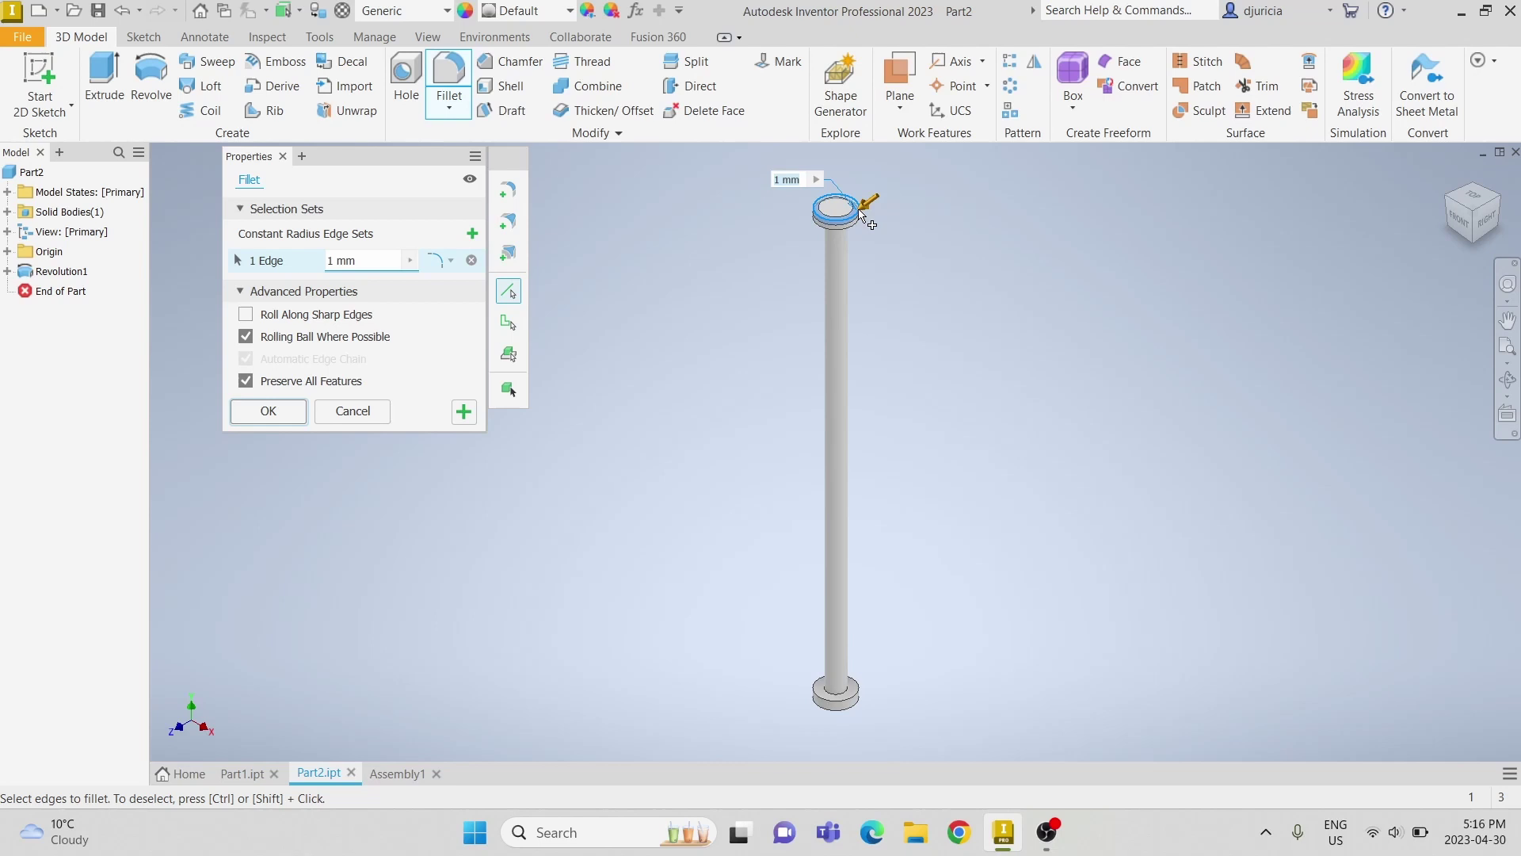
pyautogui.click(861, 711)
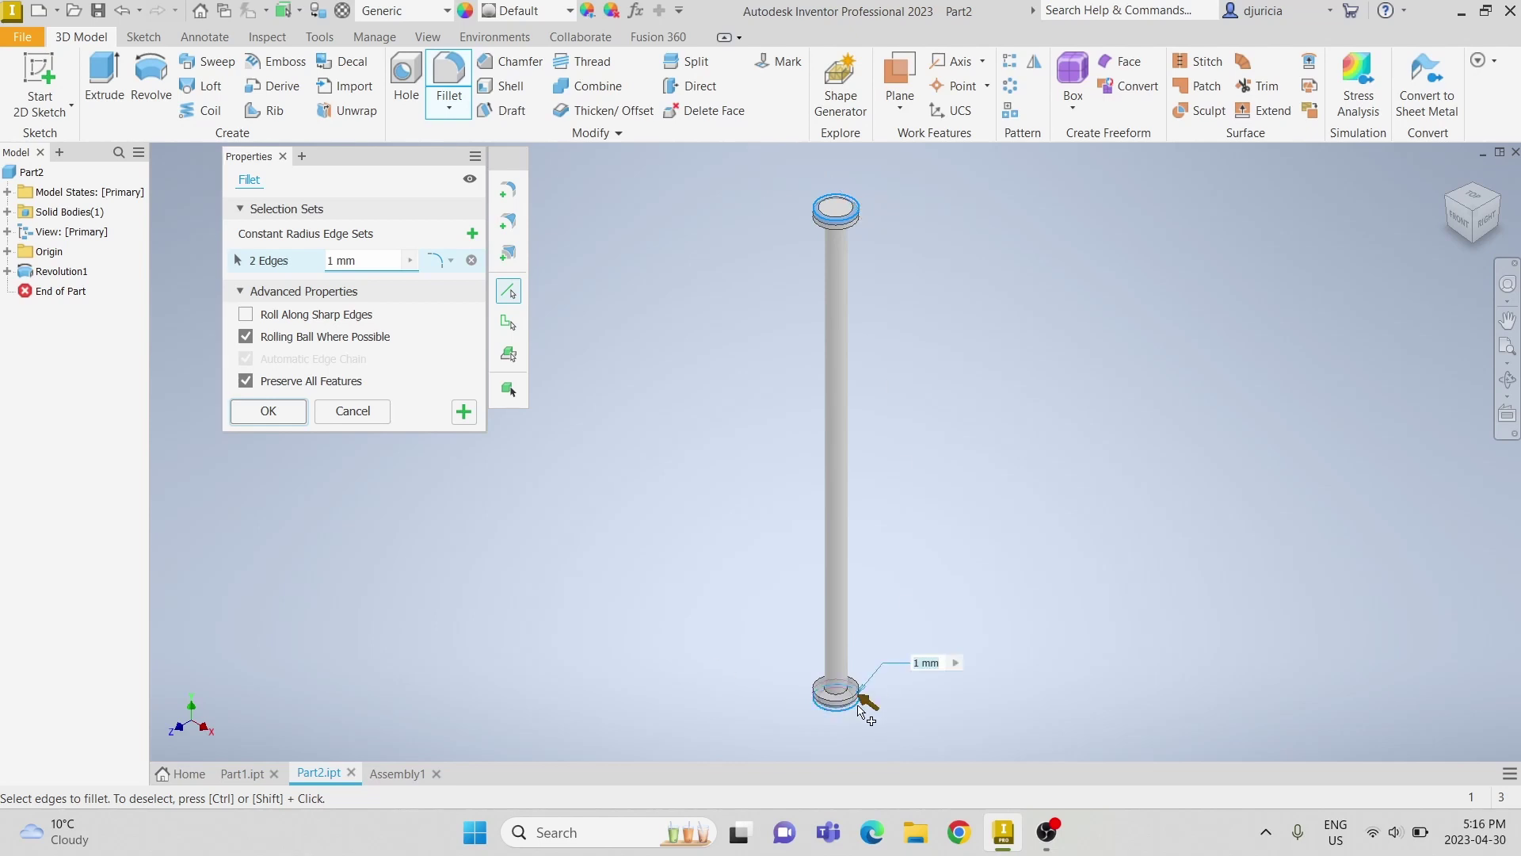
pyautogui.click(292, 410)
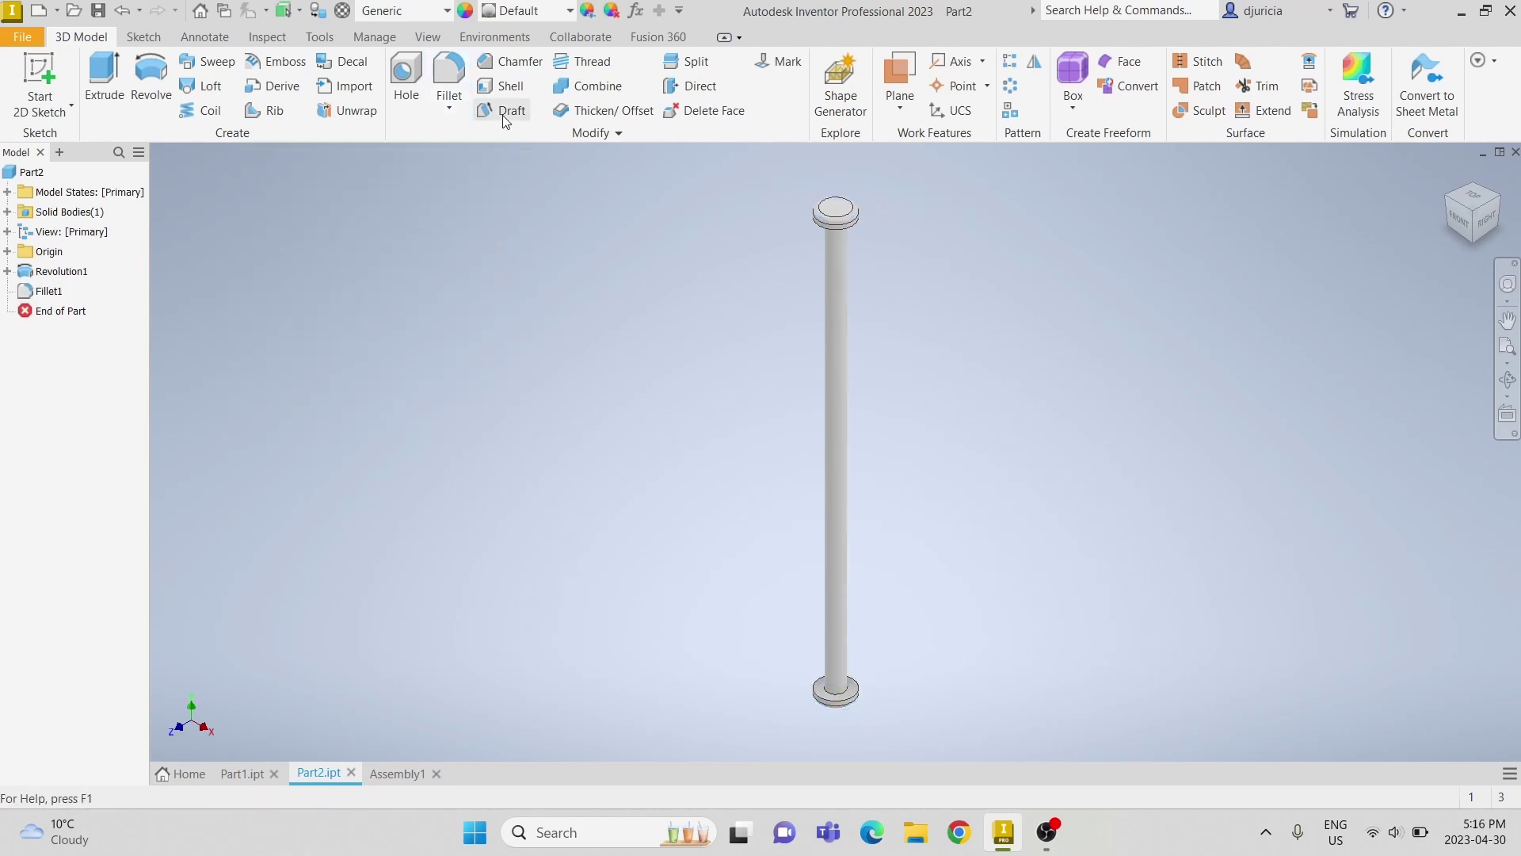
# Apply the Knurled 45 appearance to the pin, then switch to the Assembly1 document.
pyautogui.click(570, 10)
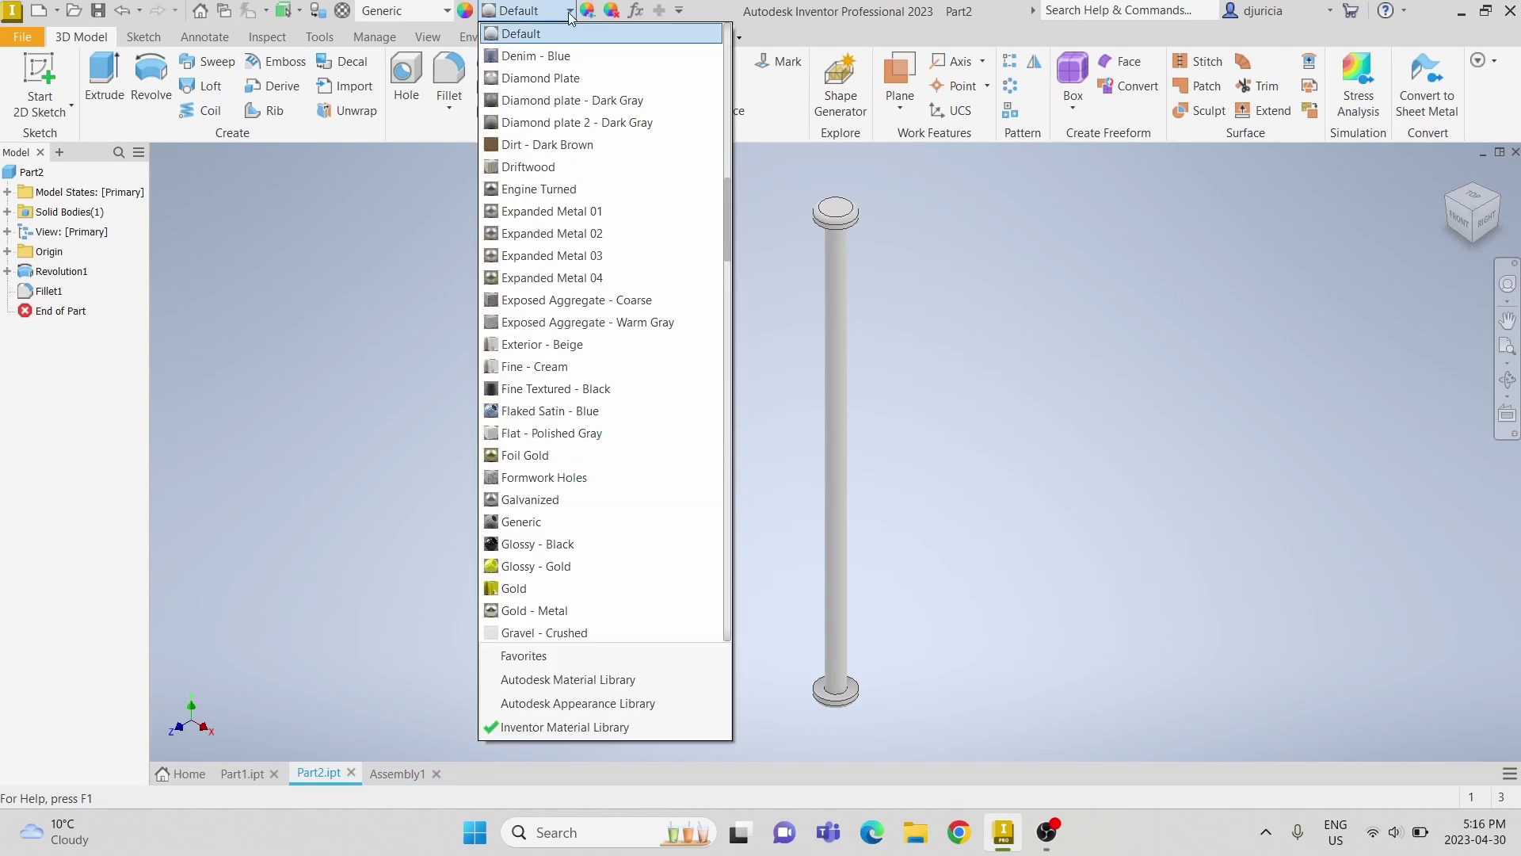
pyautogui.scroll(-11, 570, 468)
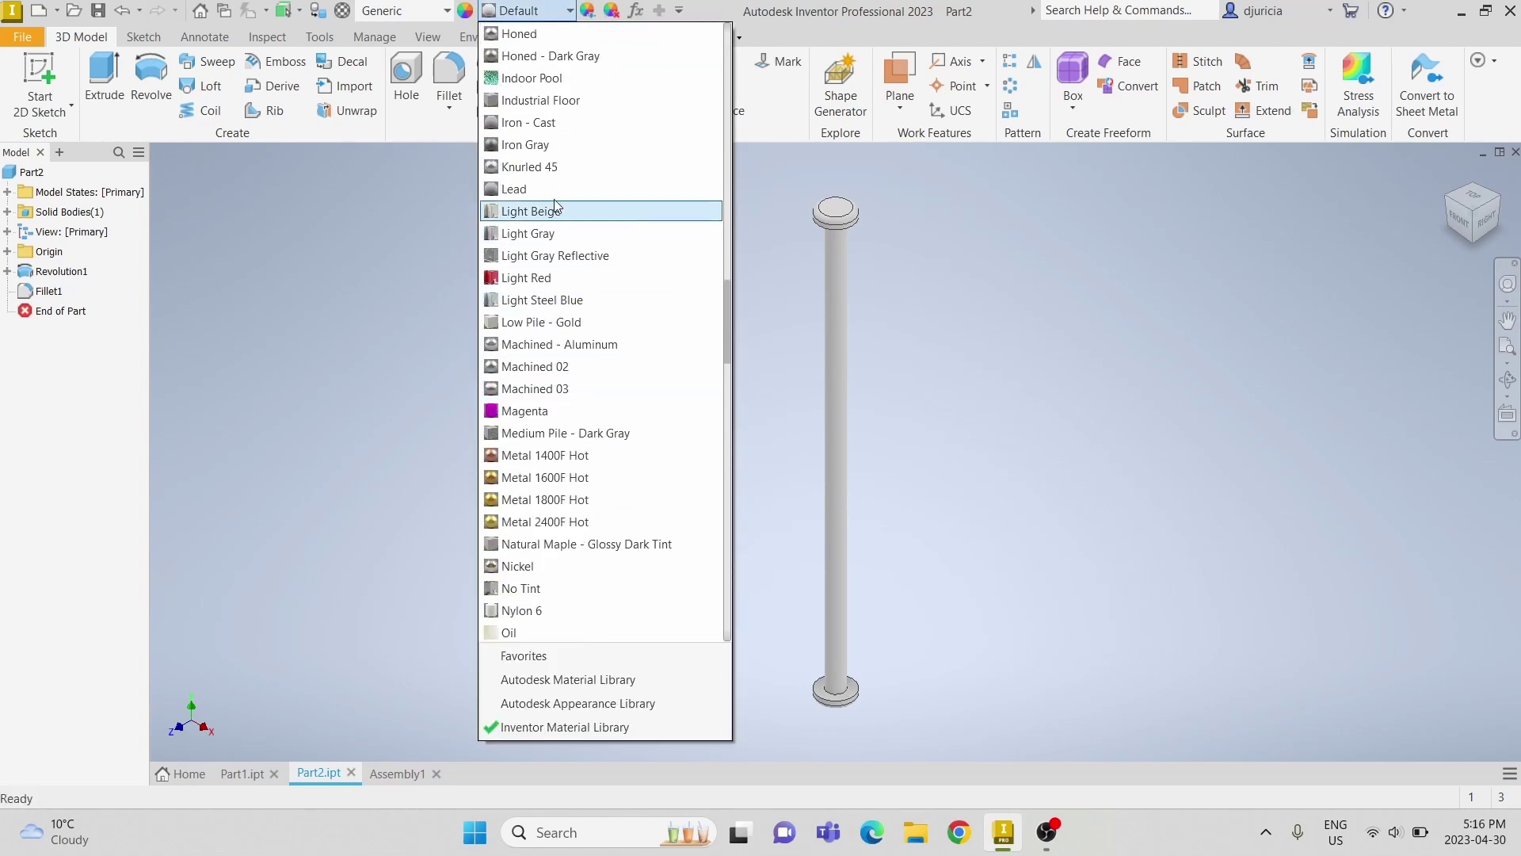
pyautogui.click(570, 166)
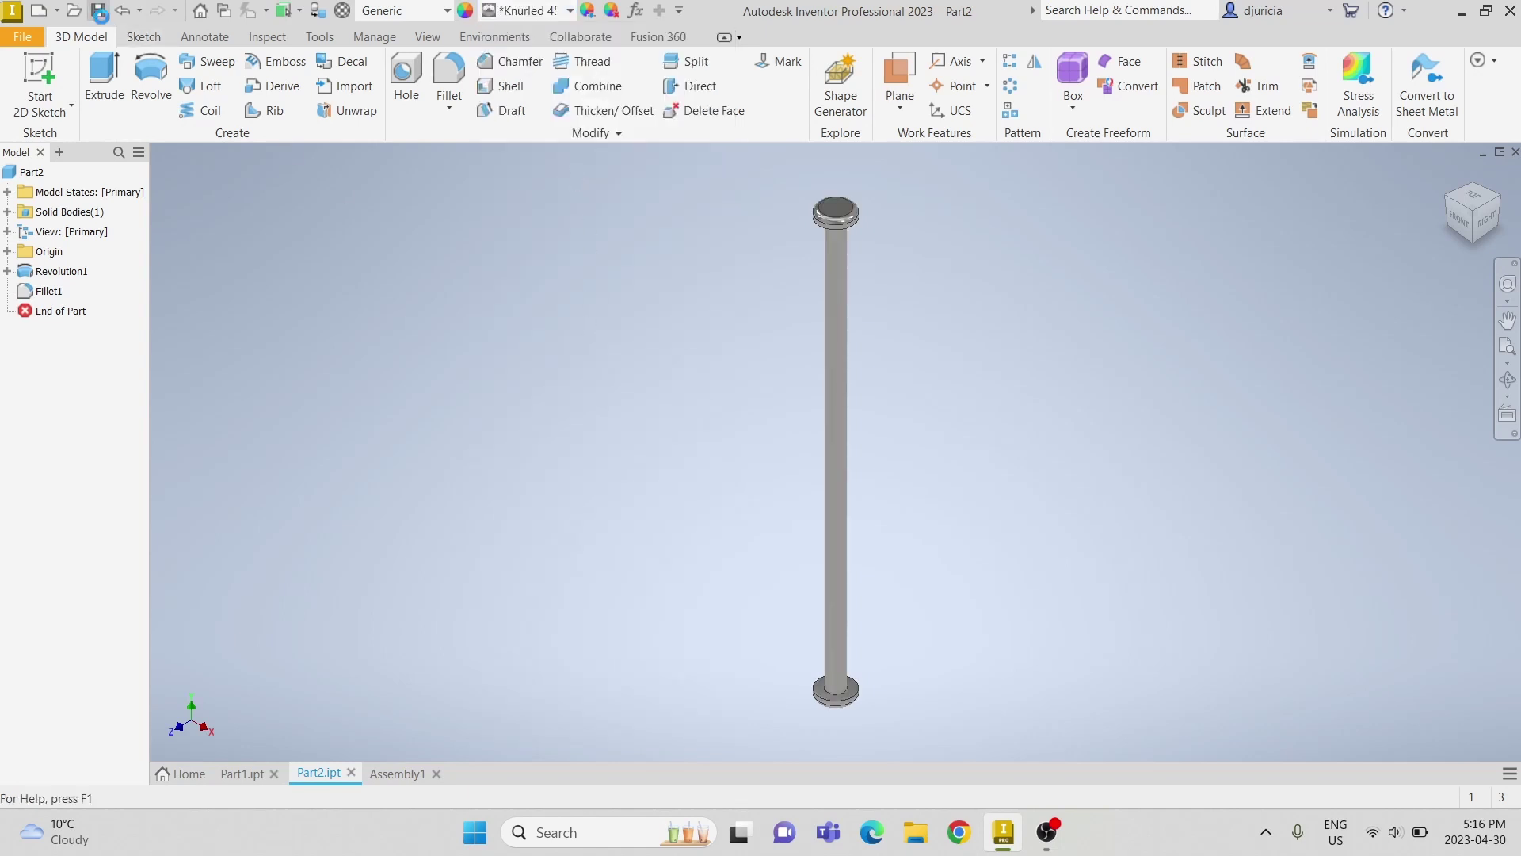
pyautogui.click(384, 773)
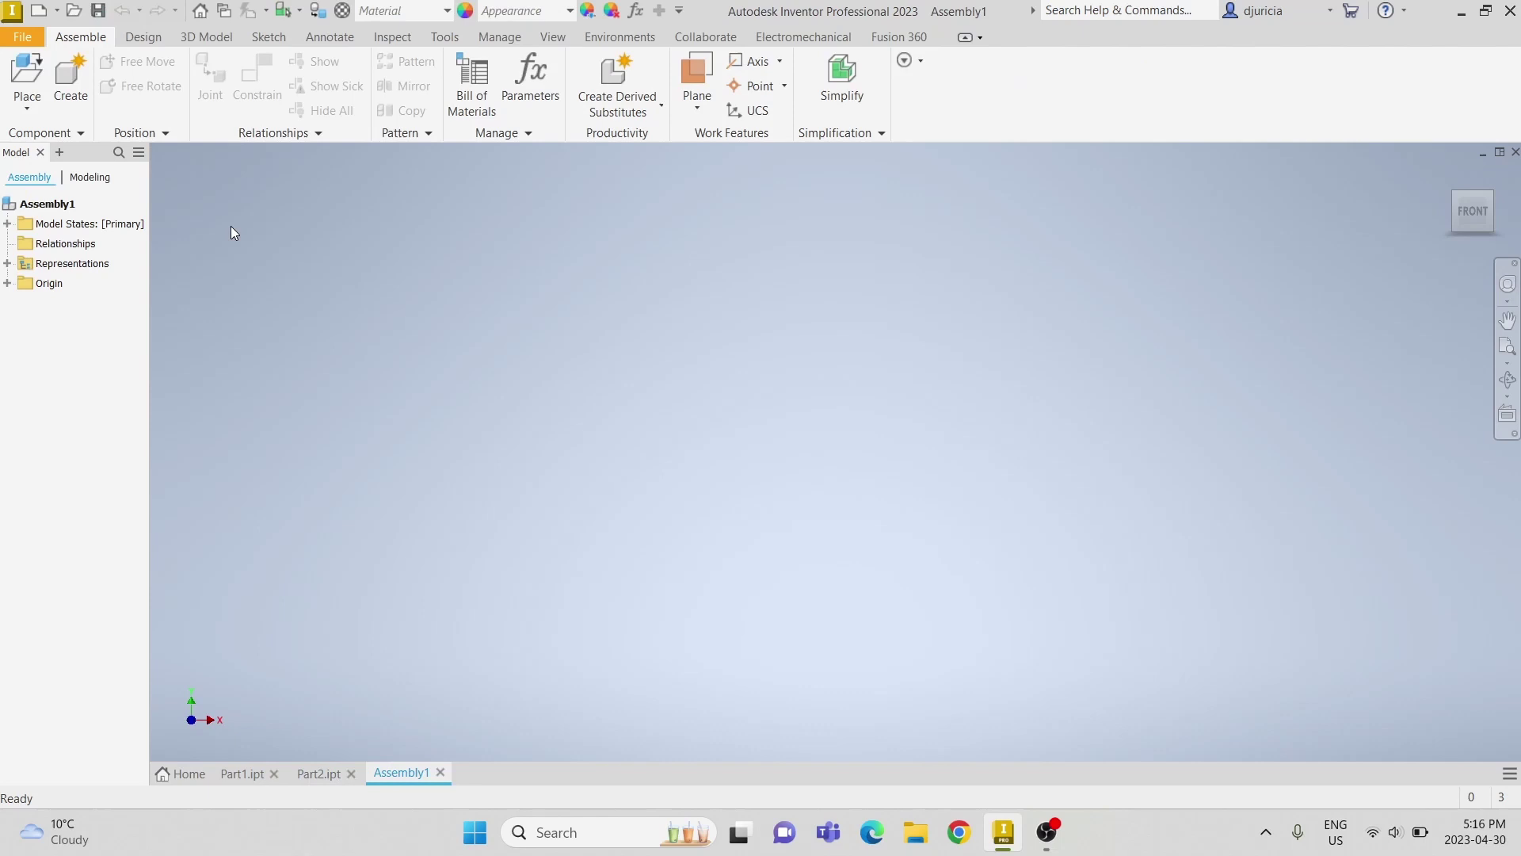
# Place one Part1.ipt hinge leaf from Downloads > Hinge Build into Assembly1.
pyautogui.click(24, 69)
pyautogui.click(772, 275)
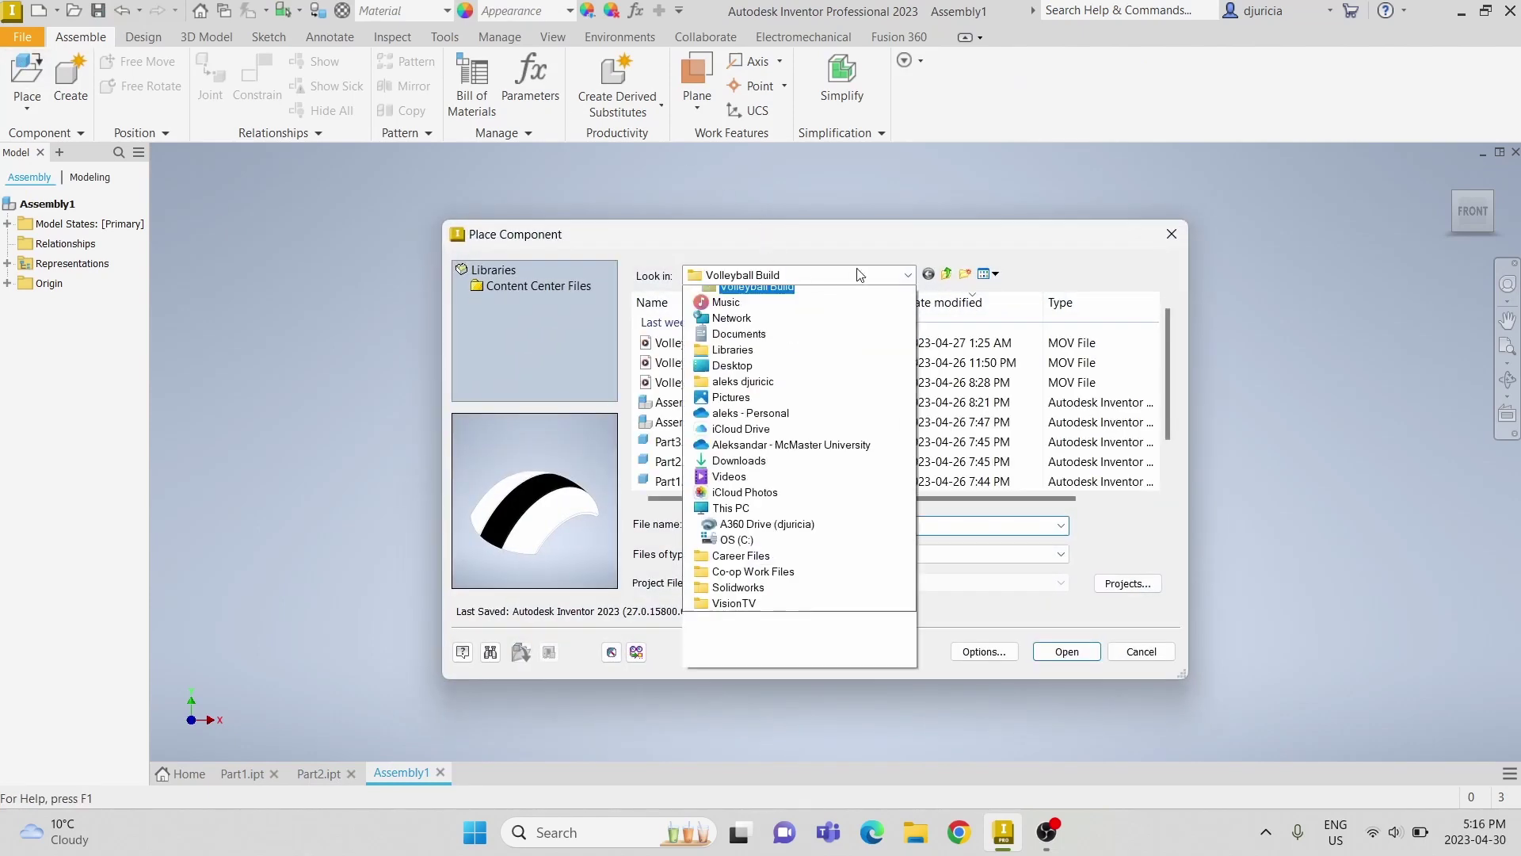
pyautogui.click(744, 330)
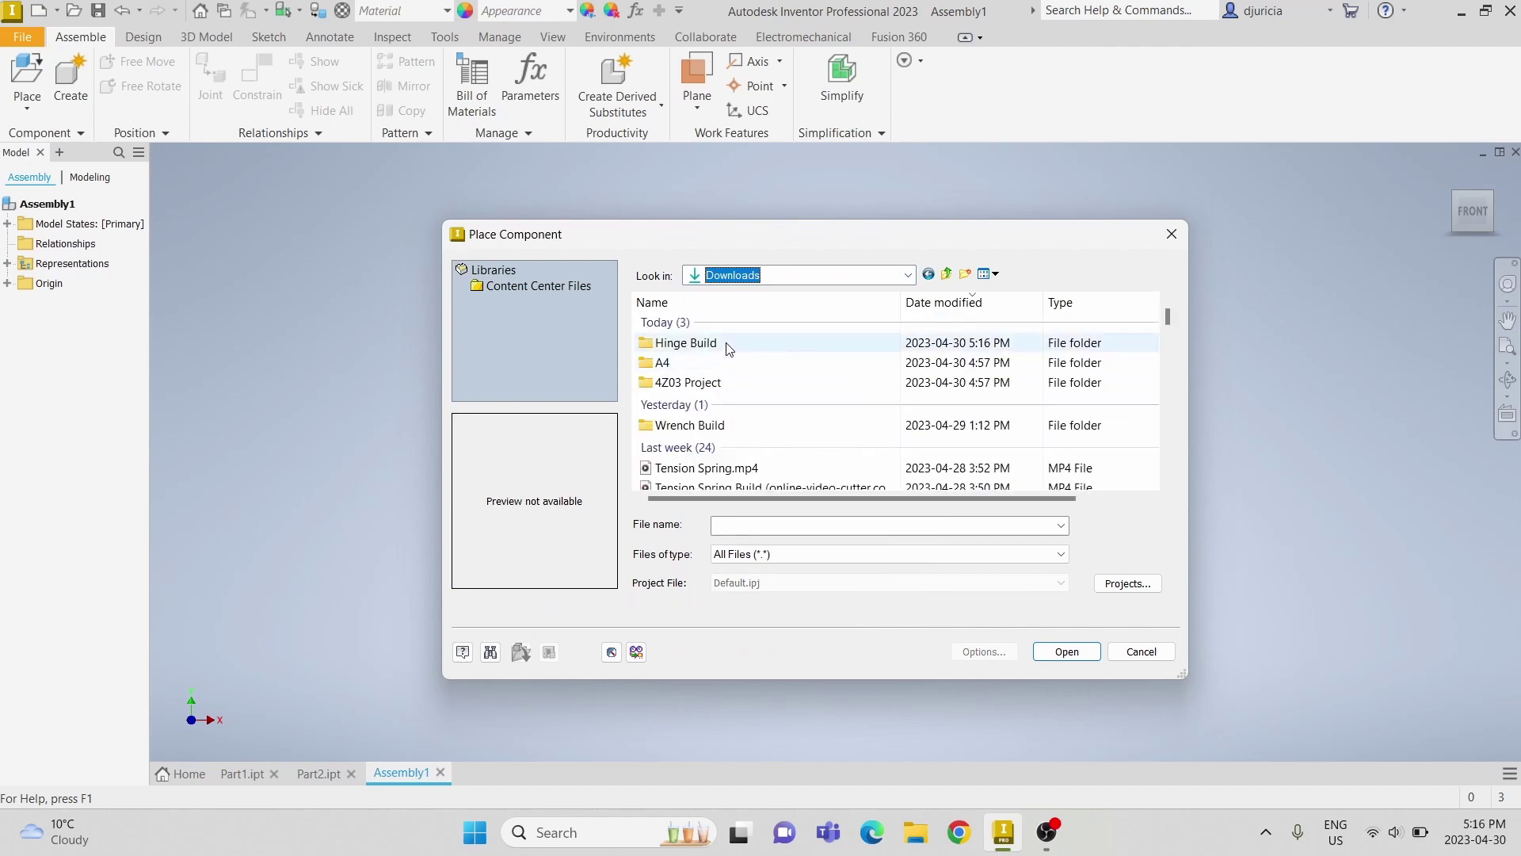
pyautogui.doubleClick(728, 343)
pyautogui.doubleClick(721, 363)
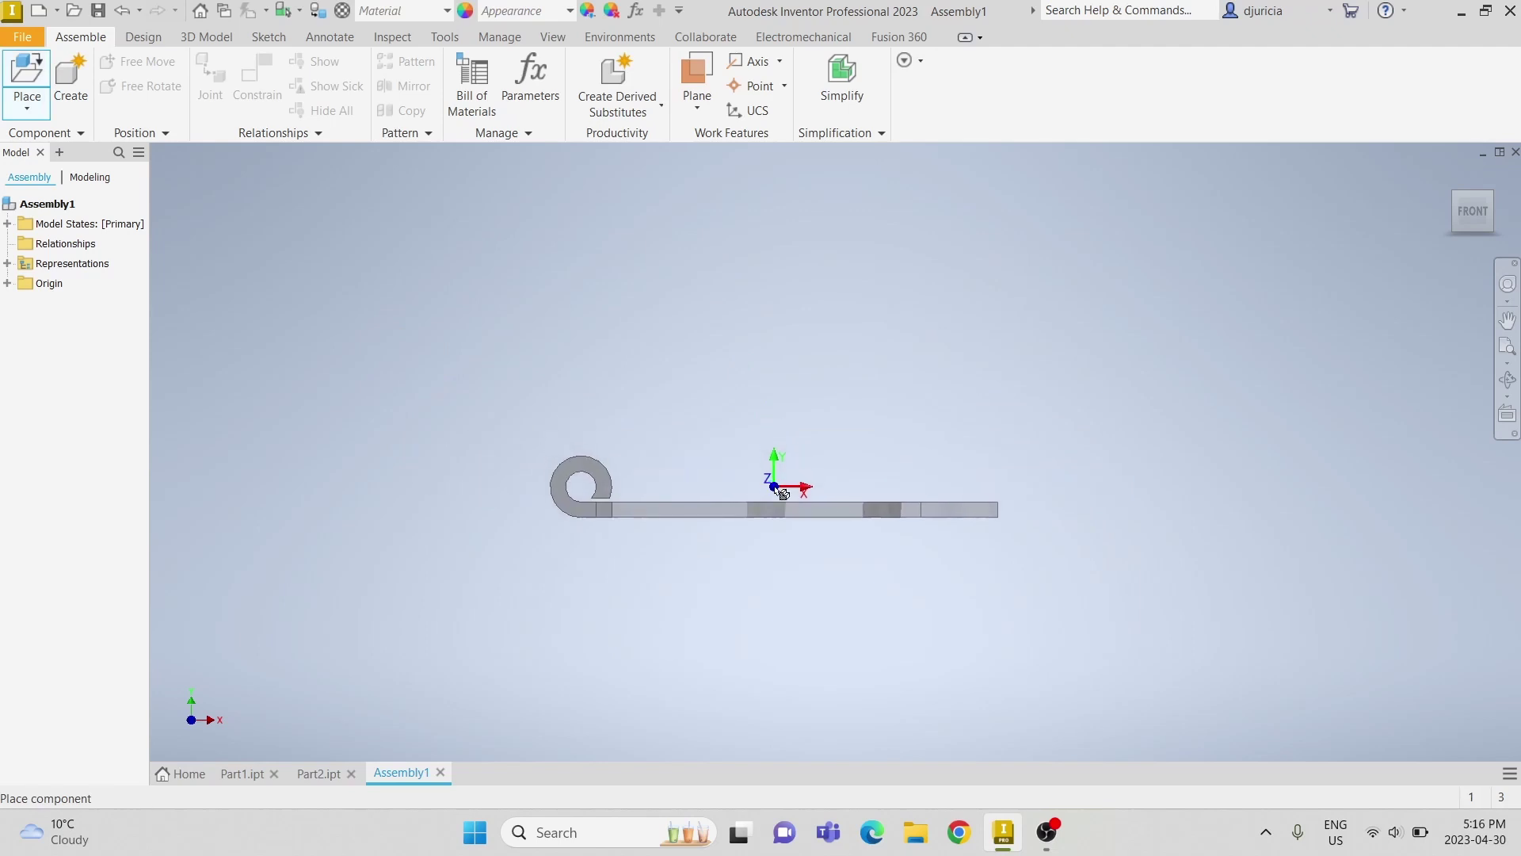
pyautogui.click(782, 493)
pyautogui.press('Escape')
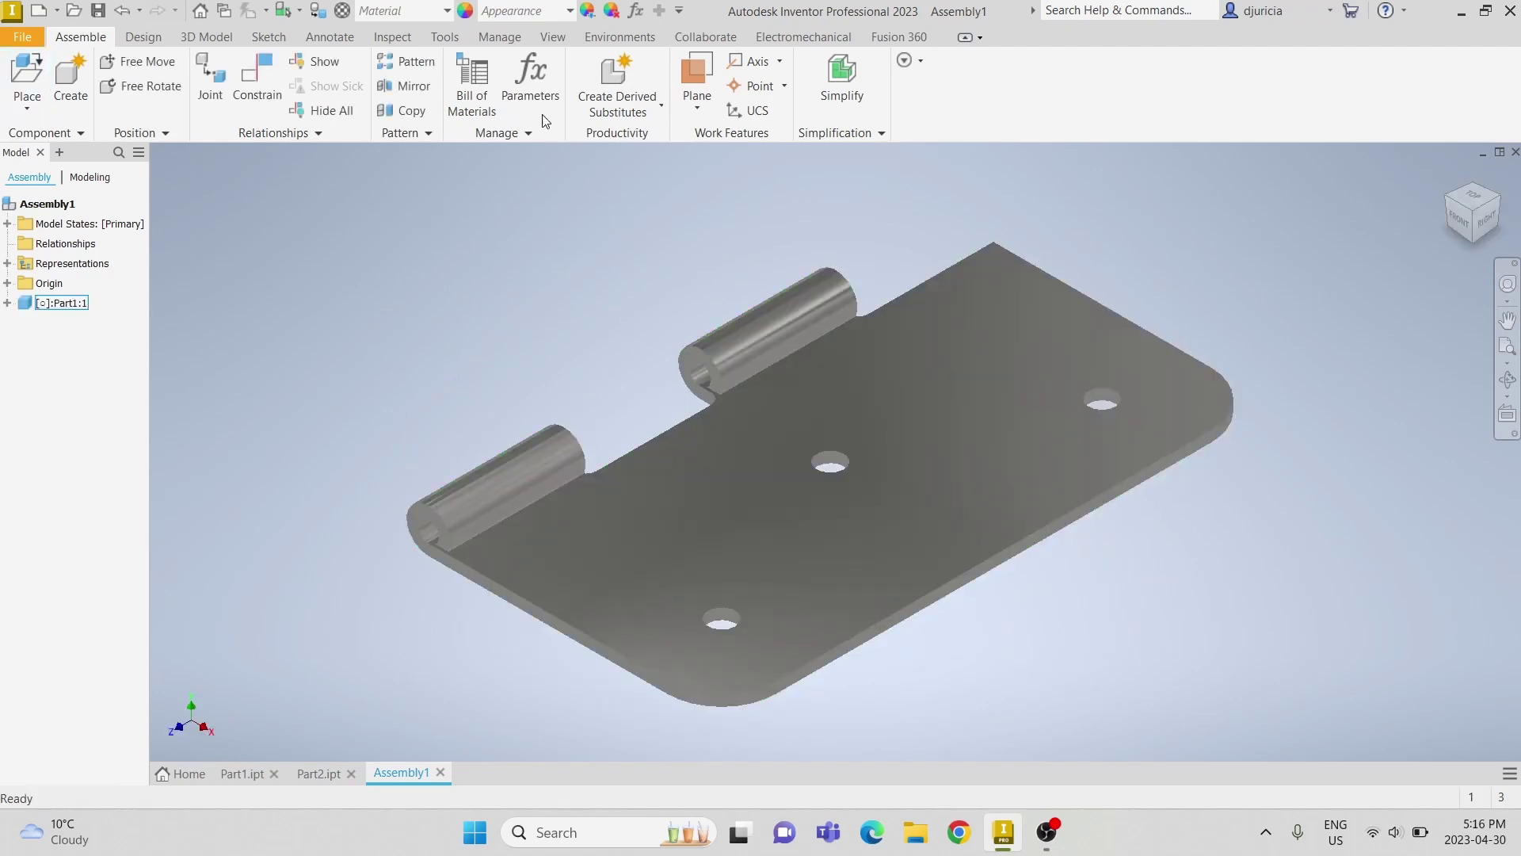
pyautogui.click(445, 37)
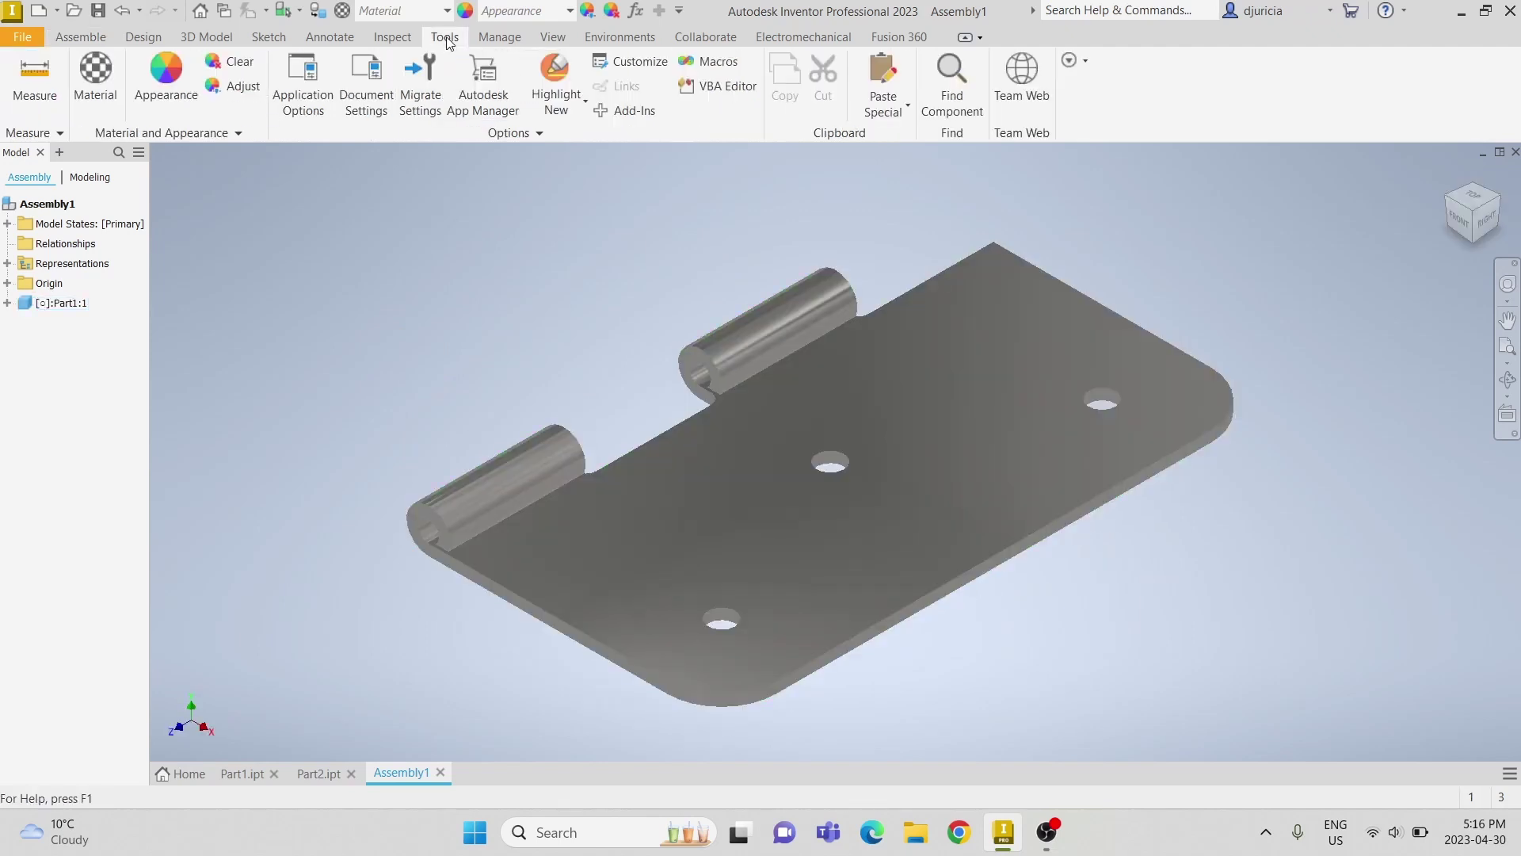
# Switch the assembly's visual style to Shaded with Edges.
pyautogui.click(552, 36)
pyautogui.click(411, 83)
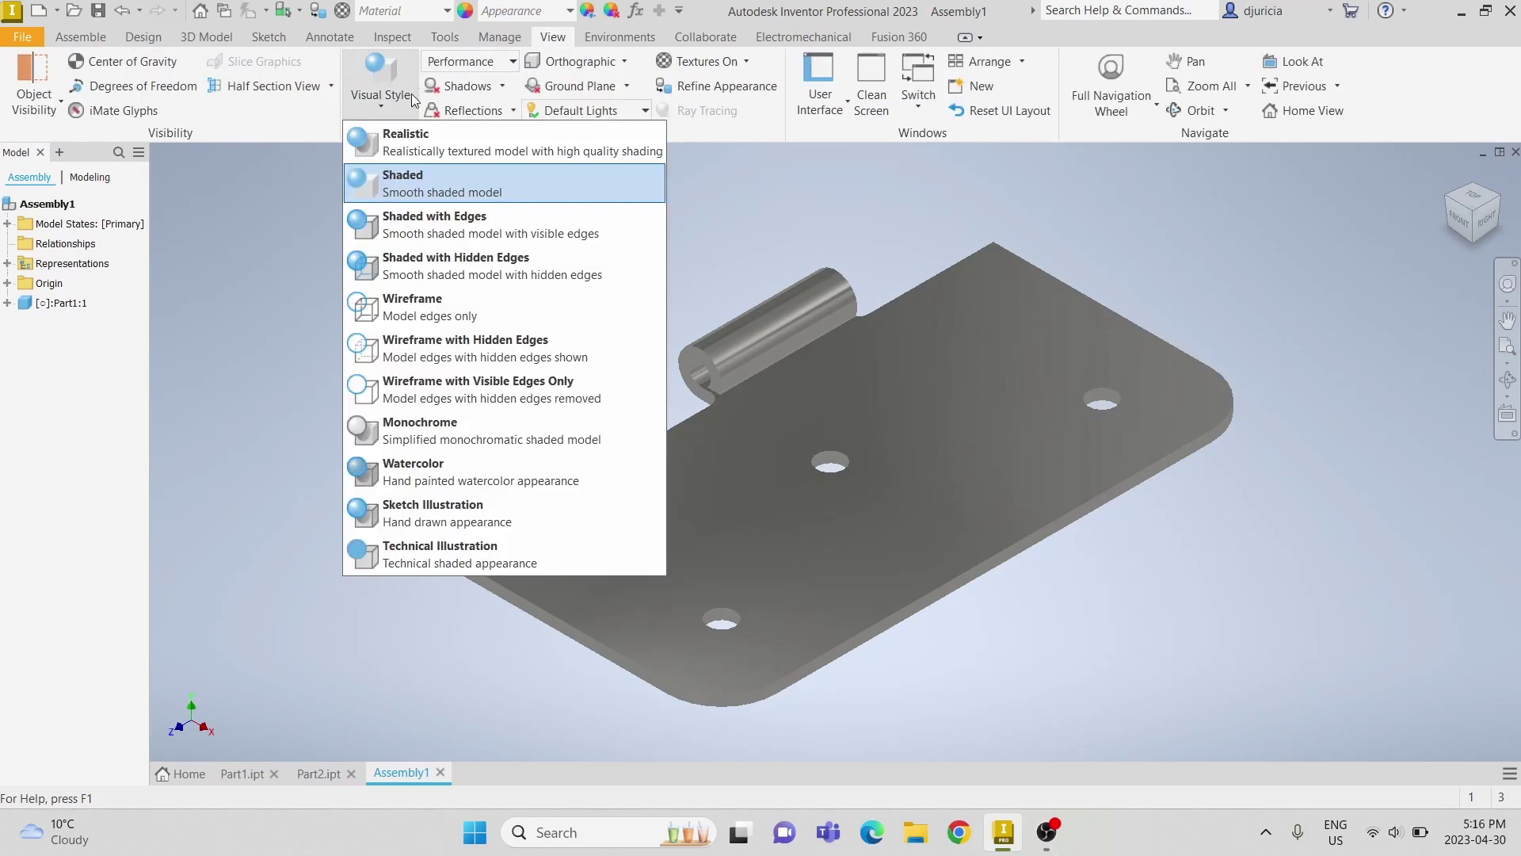
pyautogui.click(417, 227)
pyautogui.rightClick(453, 278)
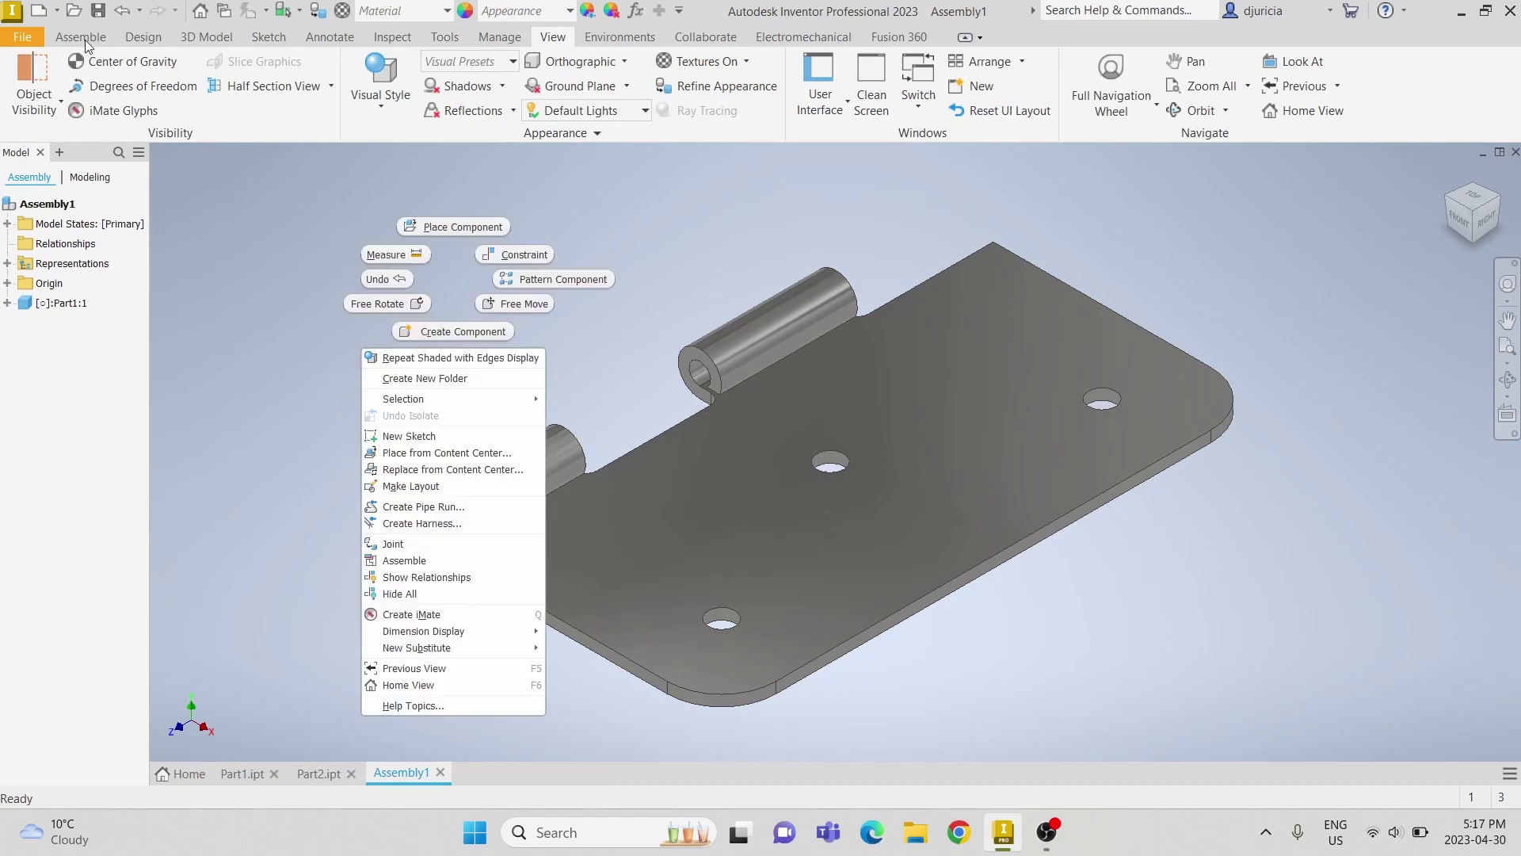
pyautogui.click(84, 40)
pyautogui.click(84, 39)
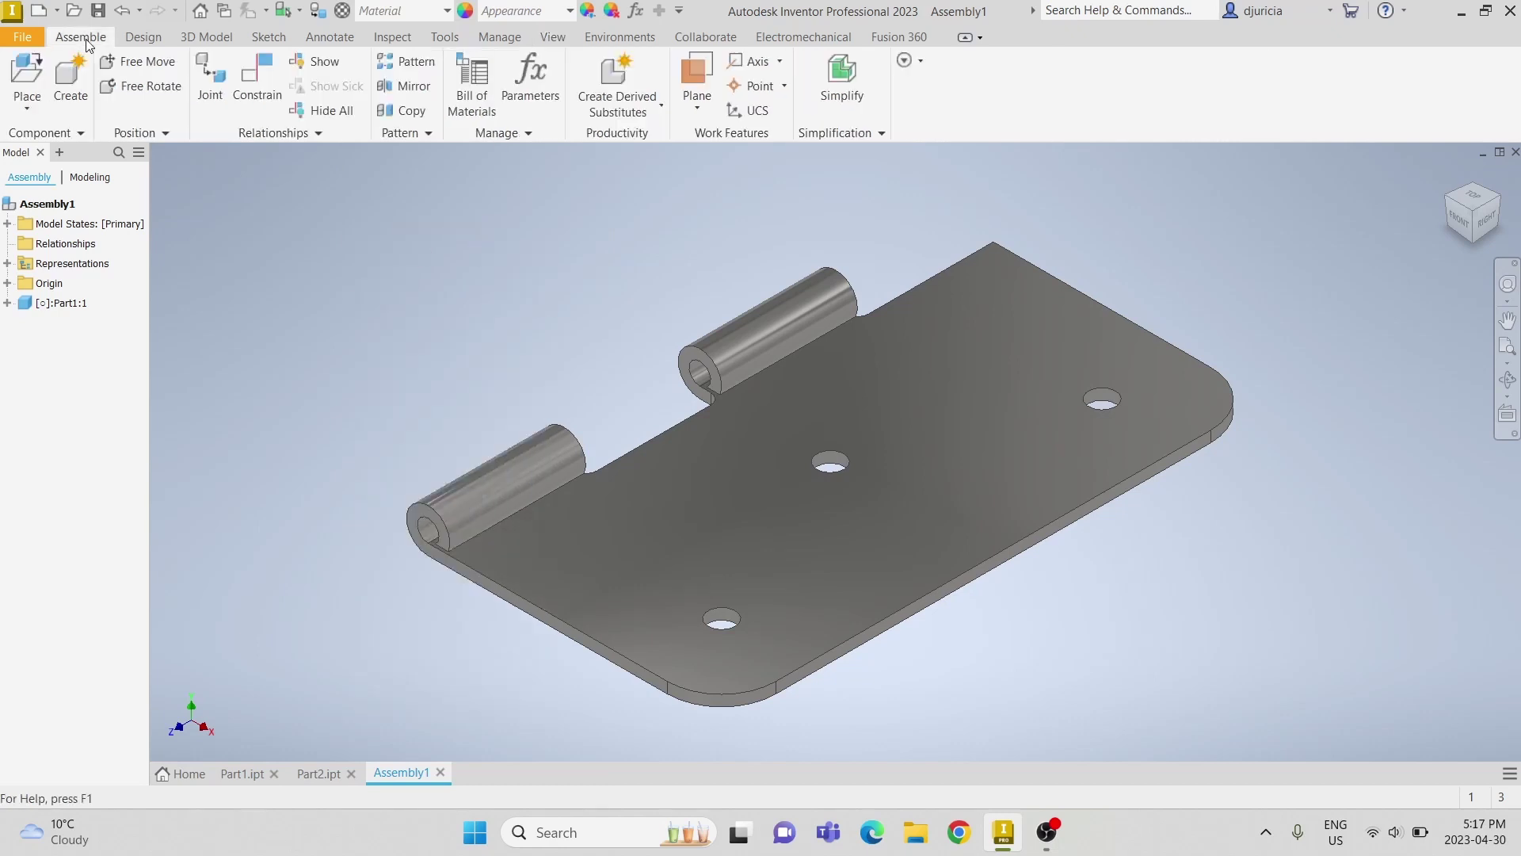
# Place a second Part1.ipt hinge leaf beside the first.
pyautogui.click(30, 78)
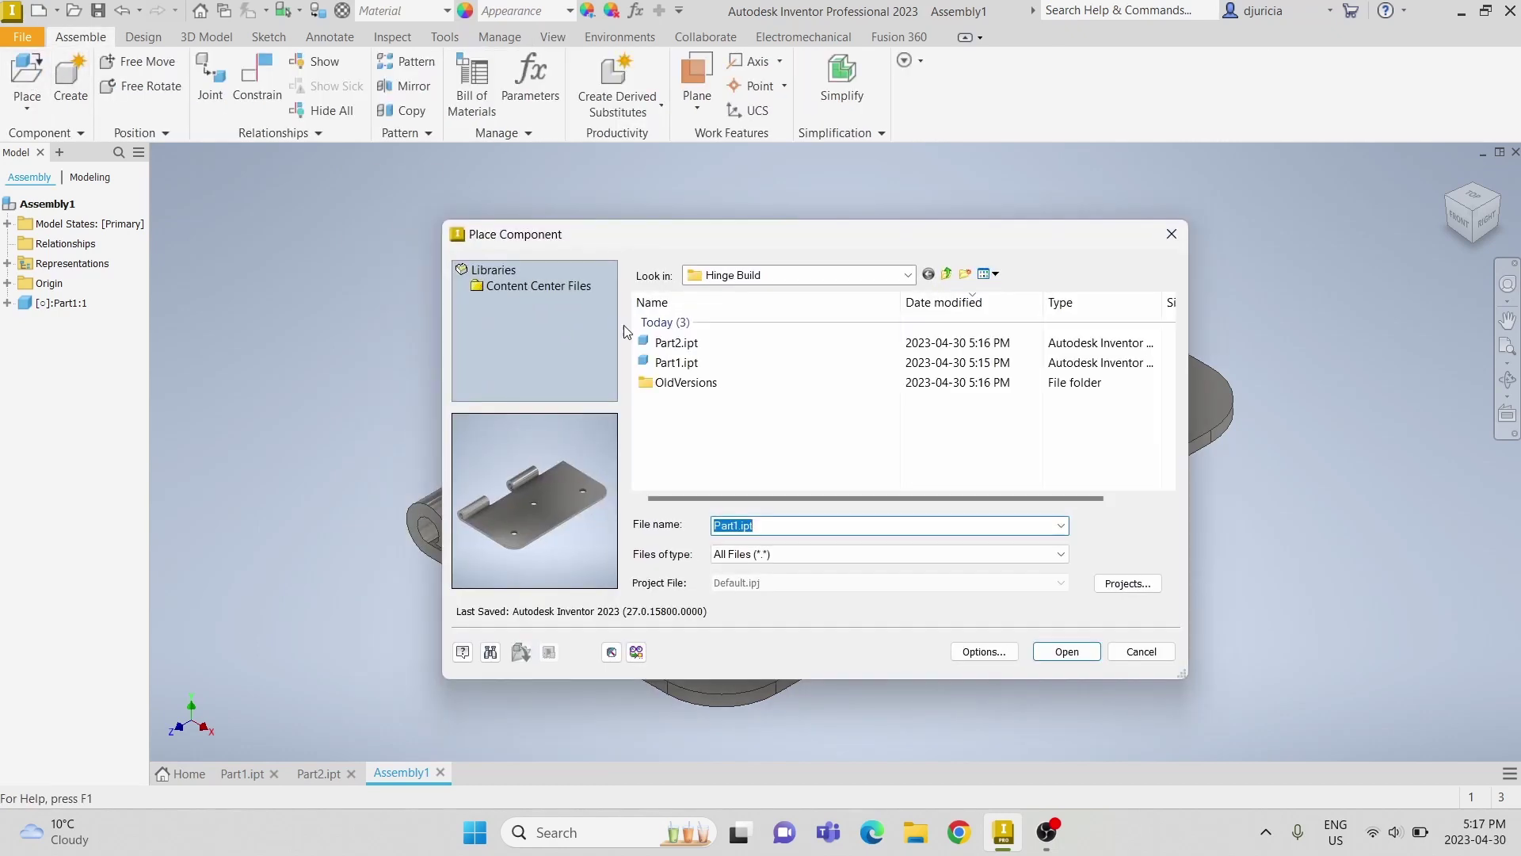
pyautogui.doubleClick(661, 362)
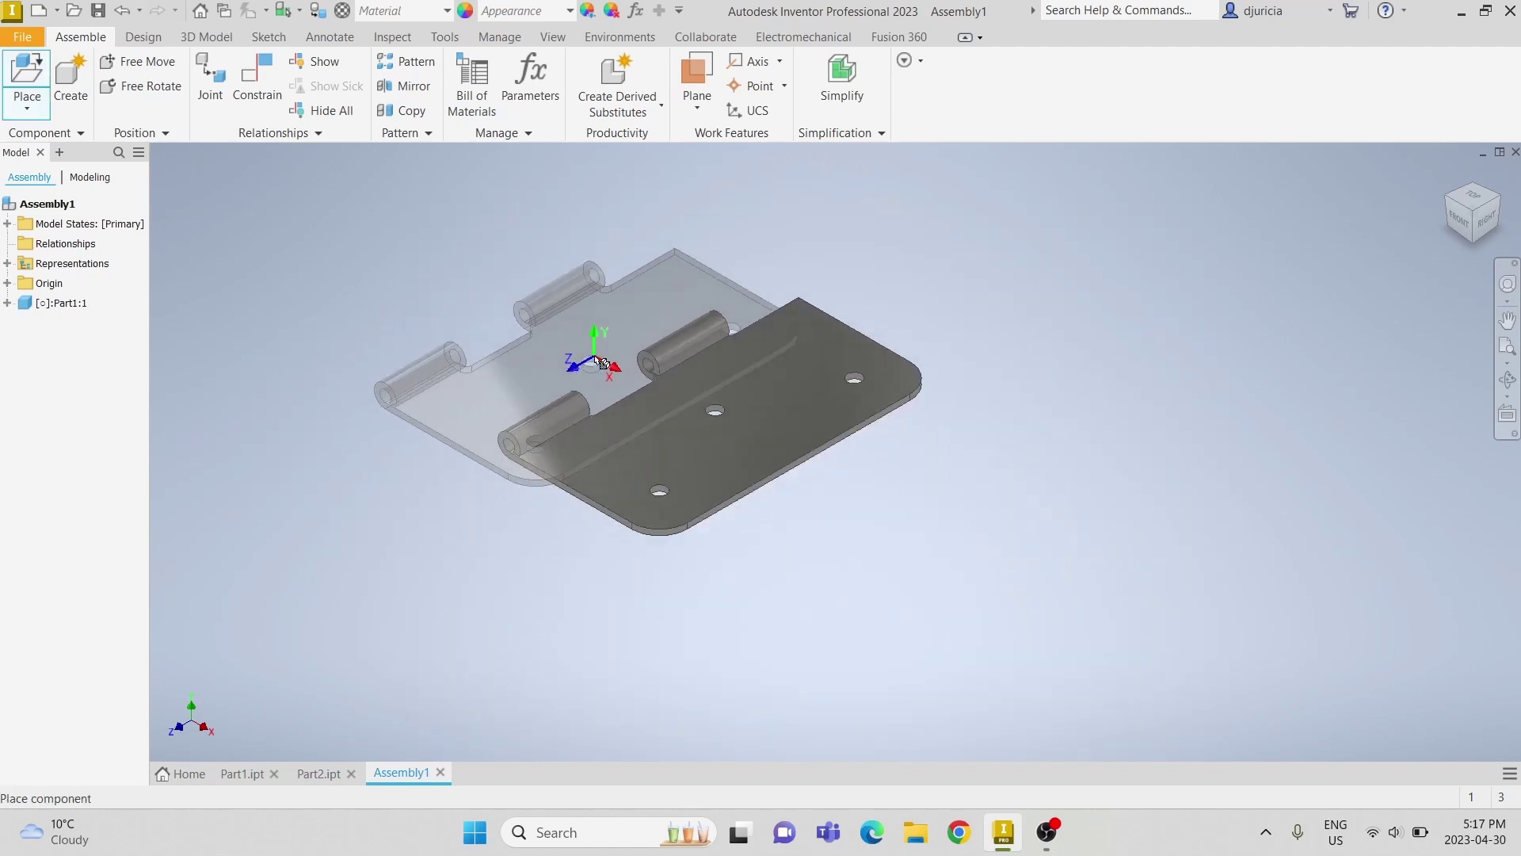
pyautogui.click(557, 292)
pyautogui.press('Escape')
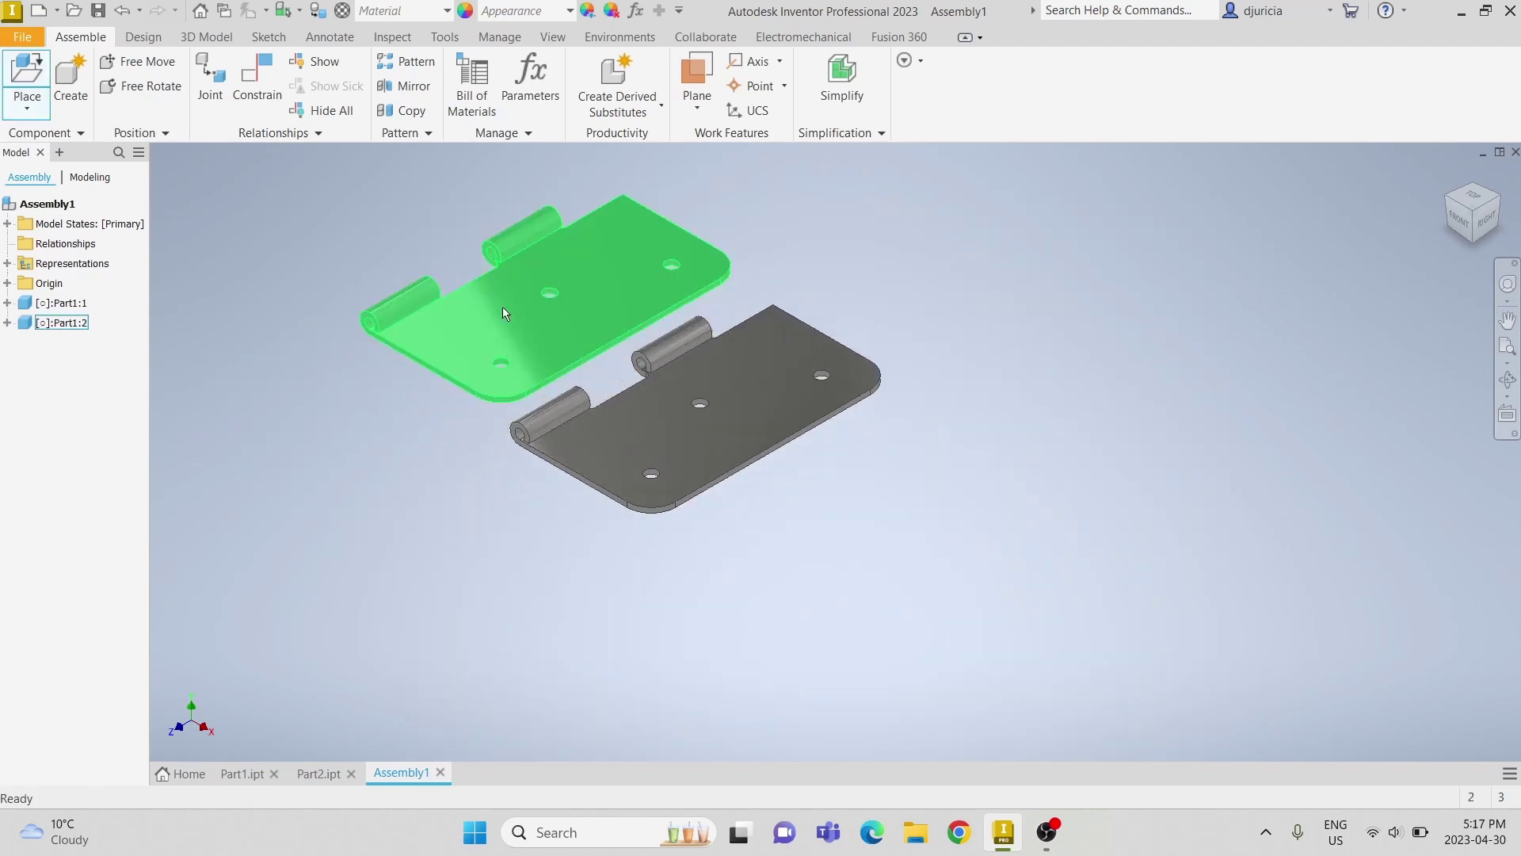
# Free-rotate Part1:2 about 180° in Top view so its knuckles face Part1:1's knuckles.
pyautogui.rightClick(502, 307)
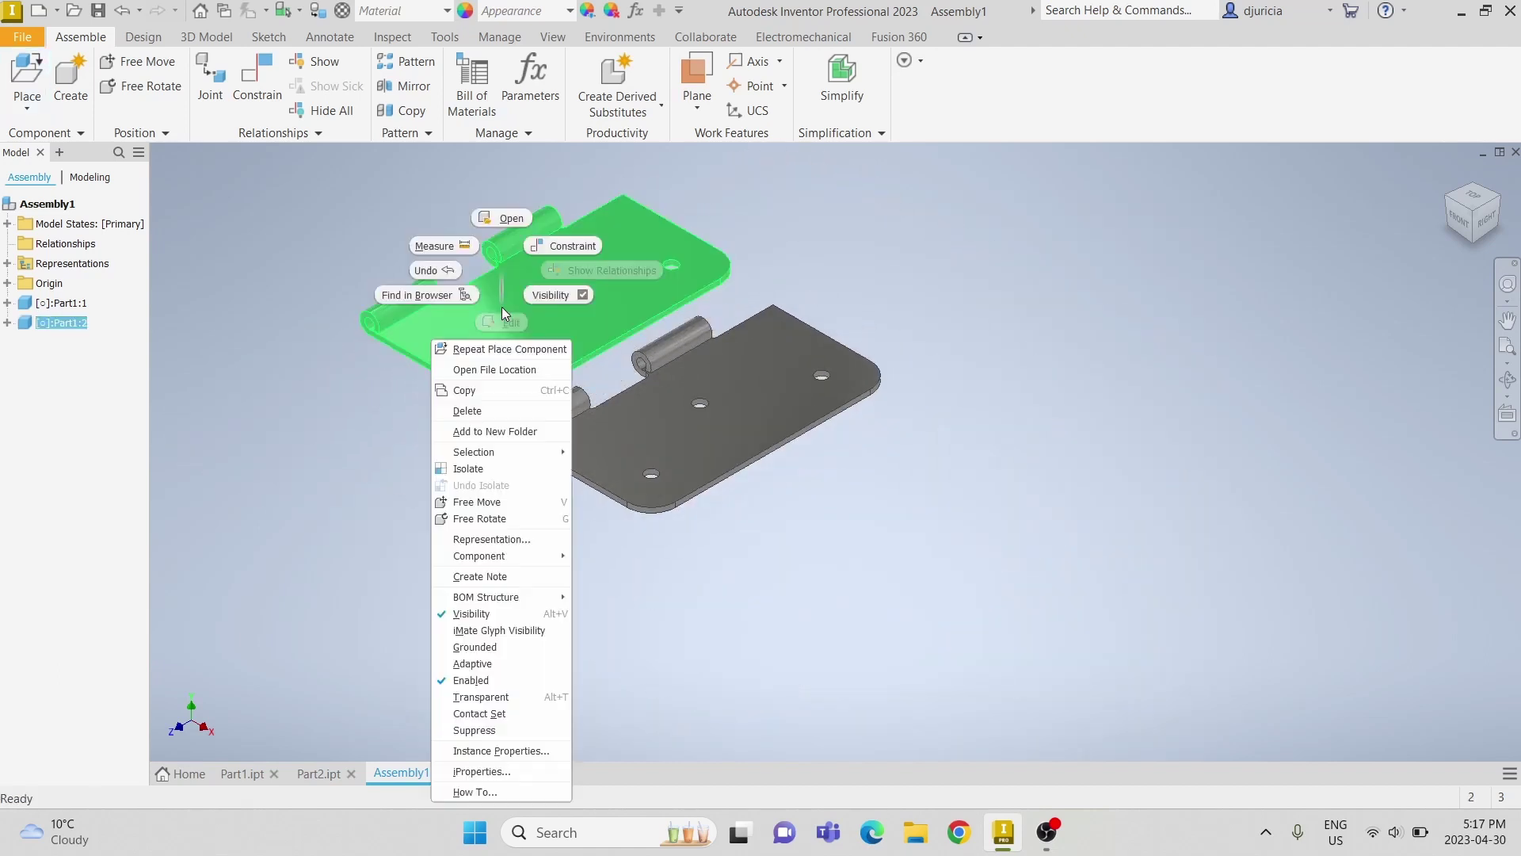
pyautogui.click(489, 518)
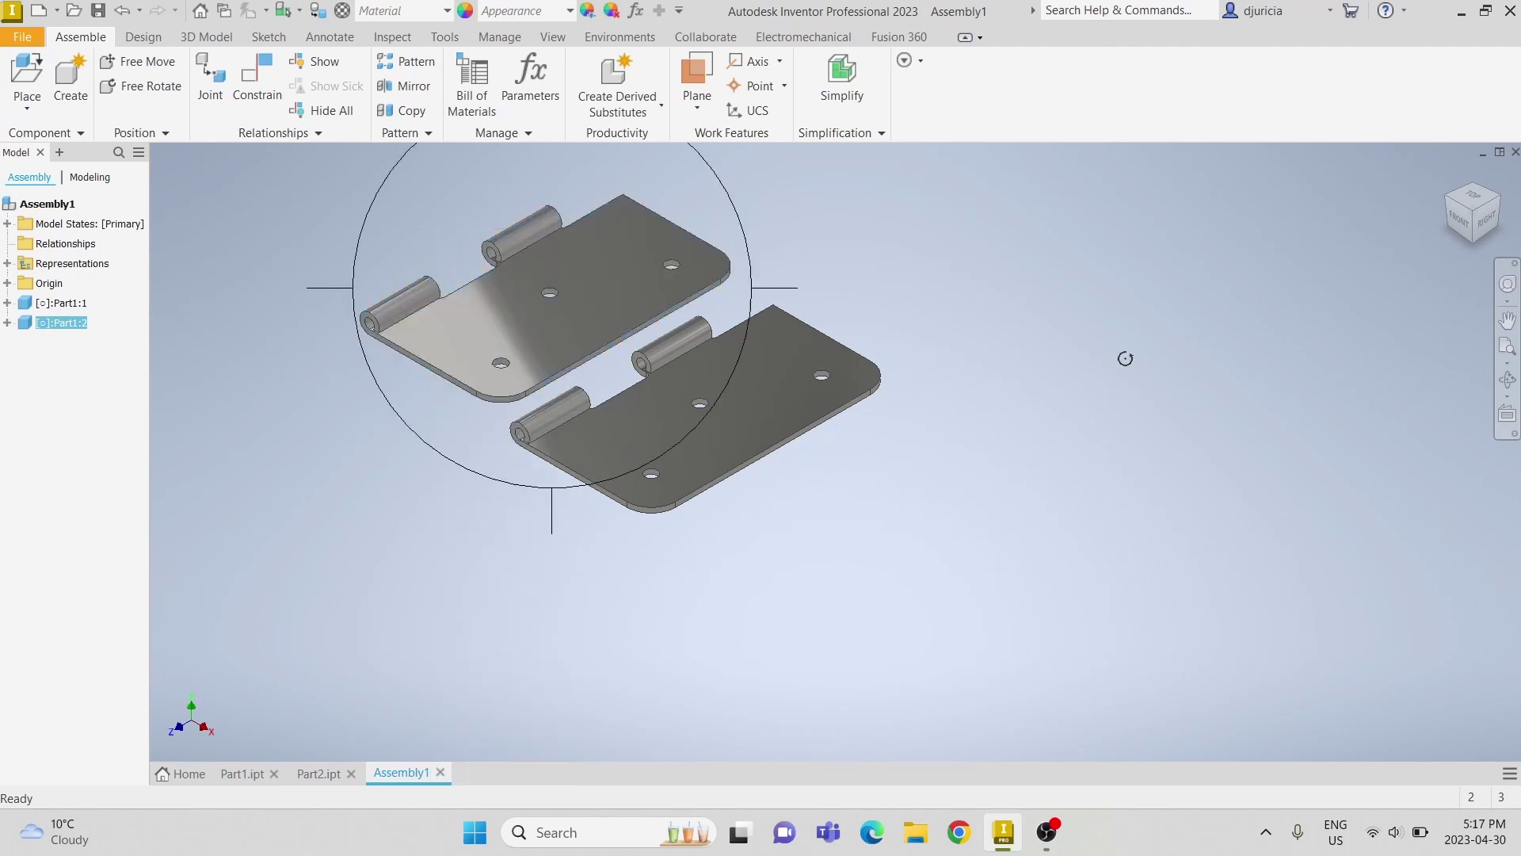
pyautogui.click(1470, 200)
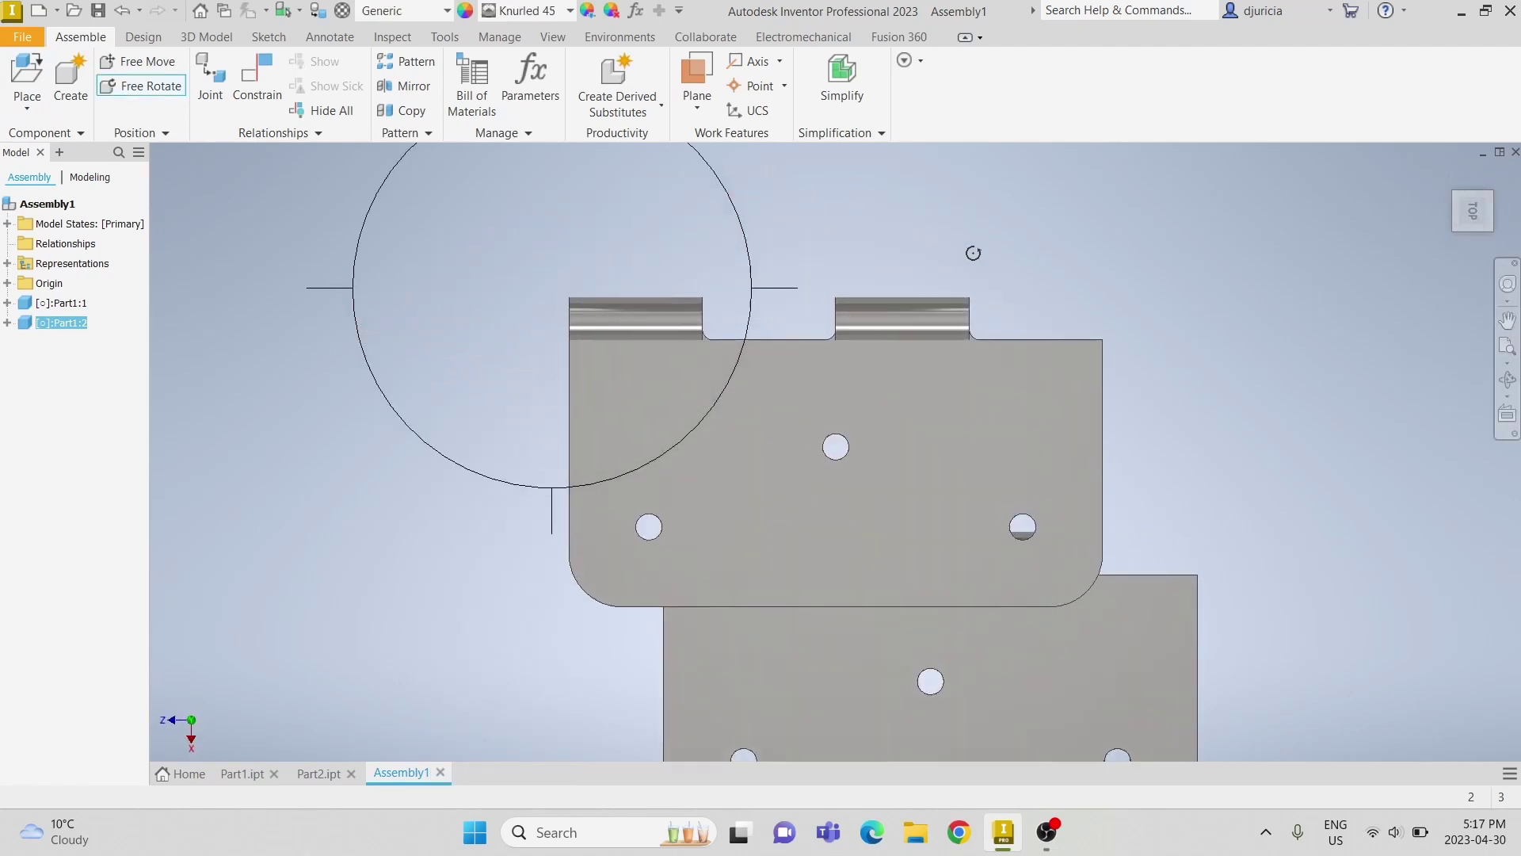
pyautogui.moveTo(972, 253); pyautogui.dragTo(670, 699)
pyautogui.press('Escape')
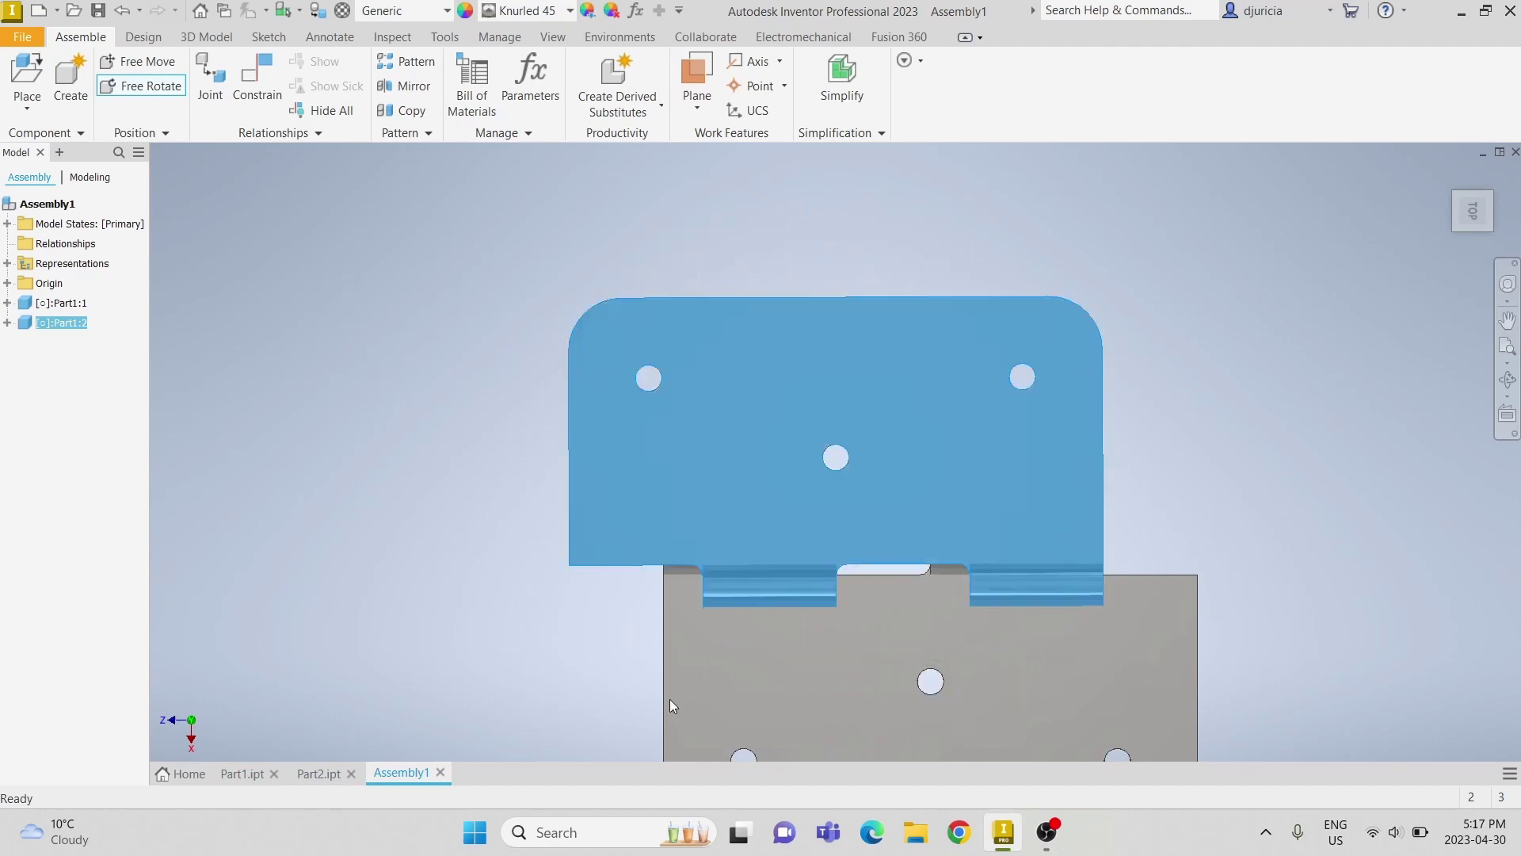
pyautogui.scroll(5, 1264, 222)
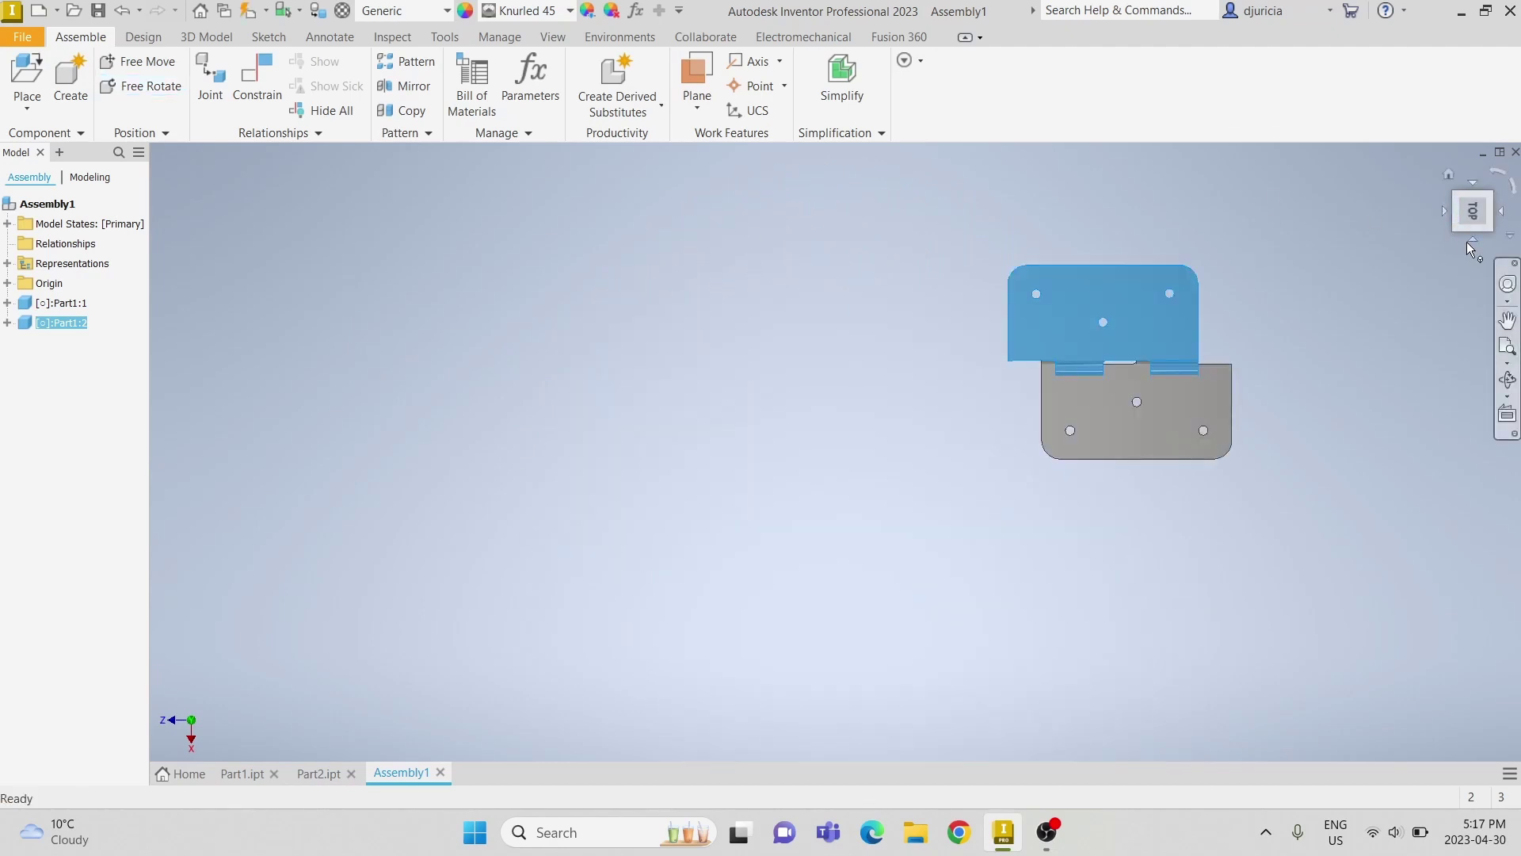
pyautogui.click(1471, 241)
pyautogui.click(1448, 170)
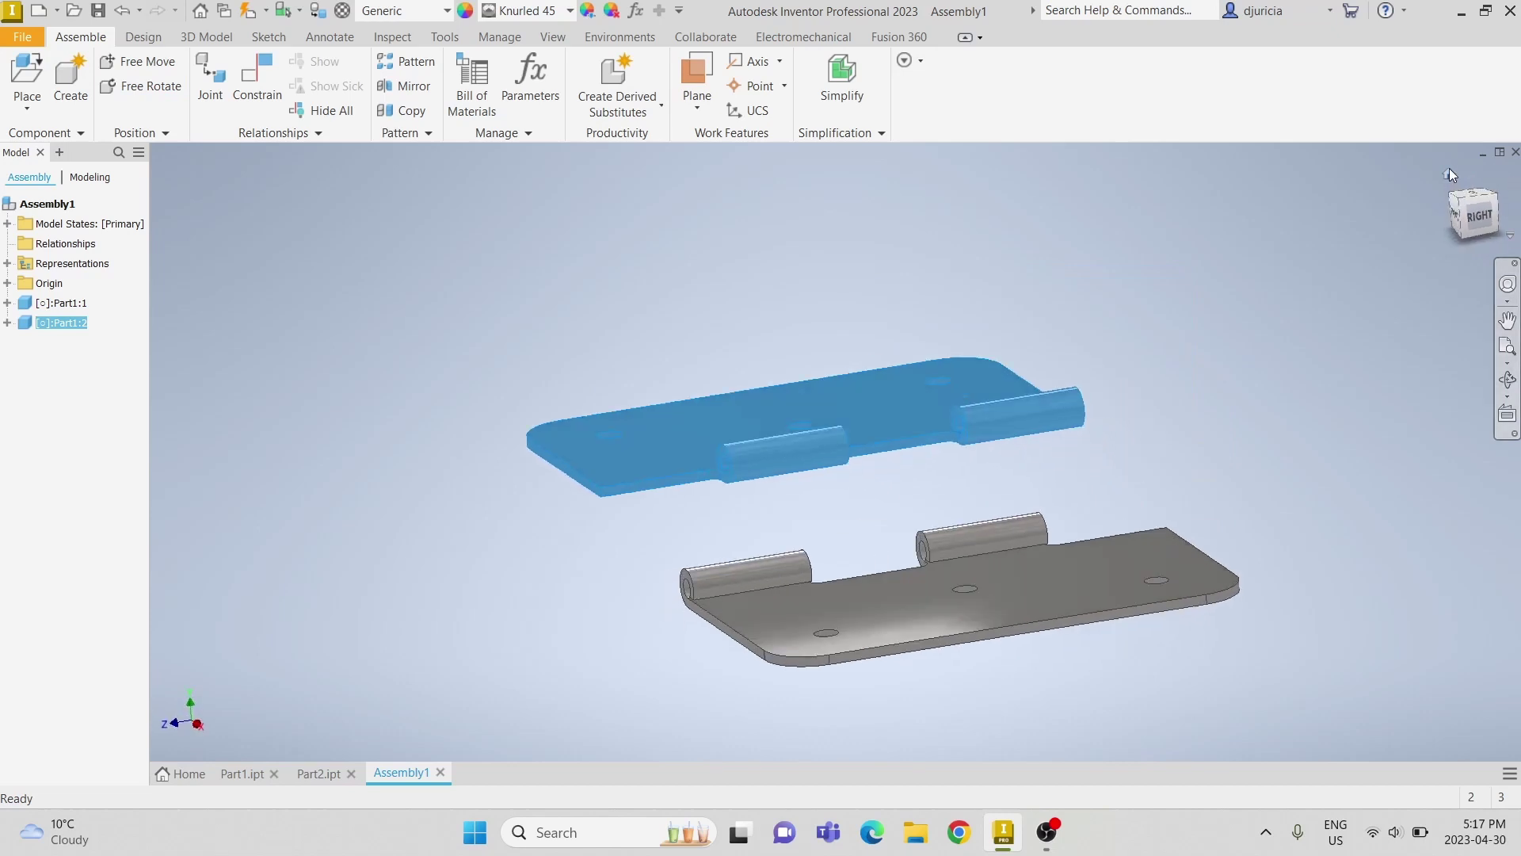
pyautogui.click(239, 219)
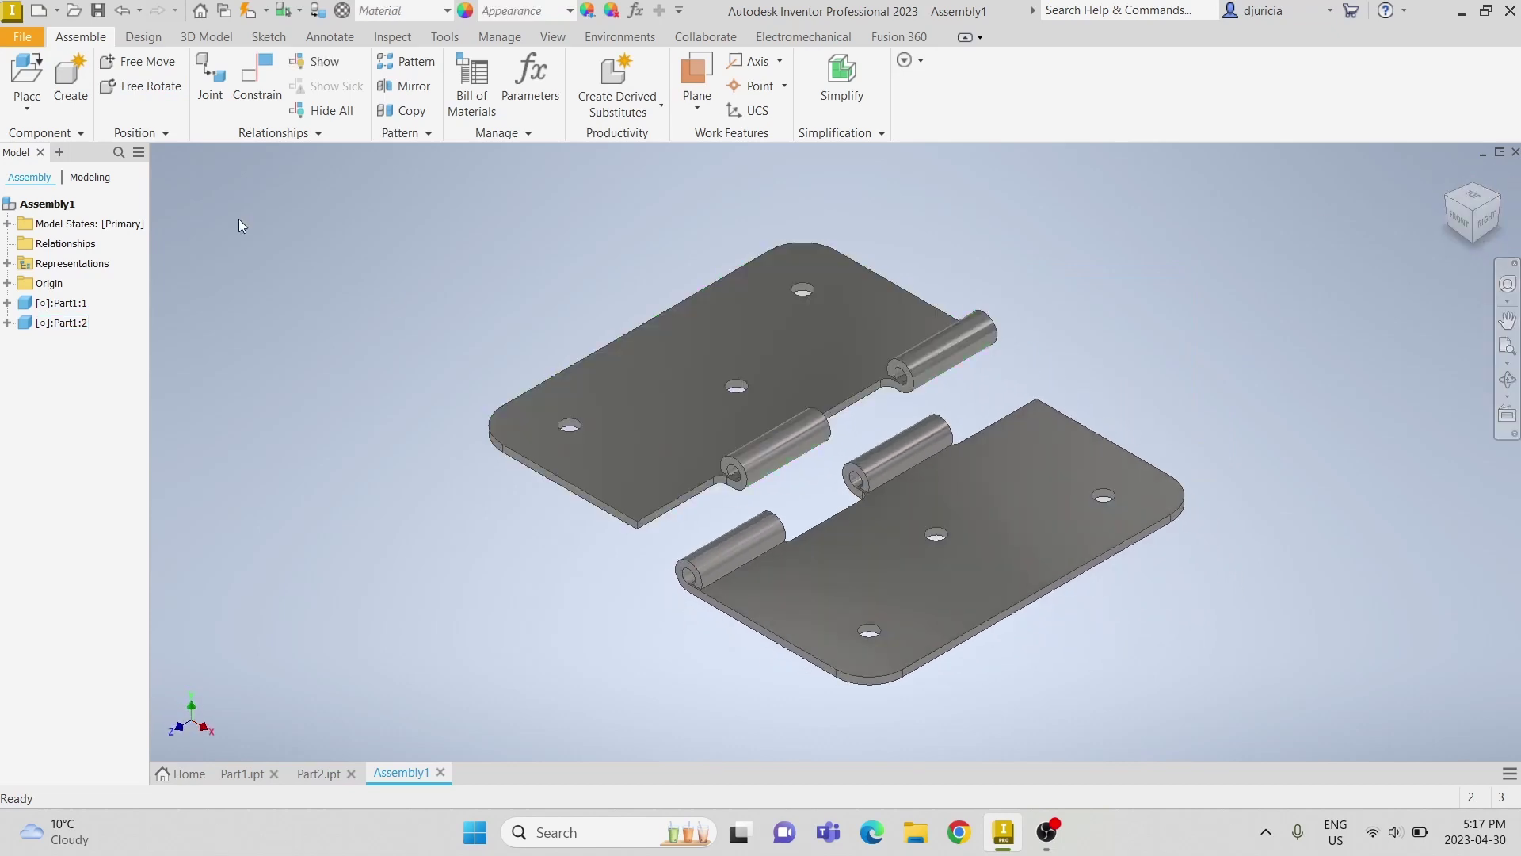
# Mate the two leaves' knuckle axes together and slide Part1:2 along the shared axis.
pyautogui.click(263, 74)
pyautogui.click(774, 448)
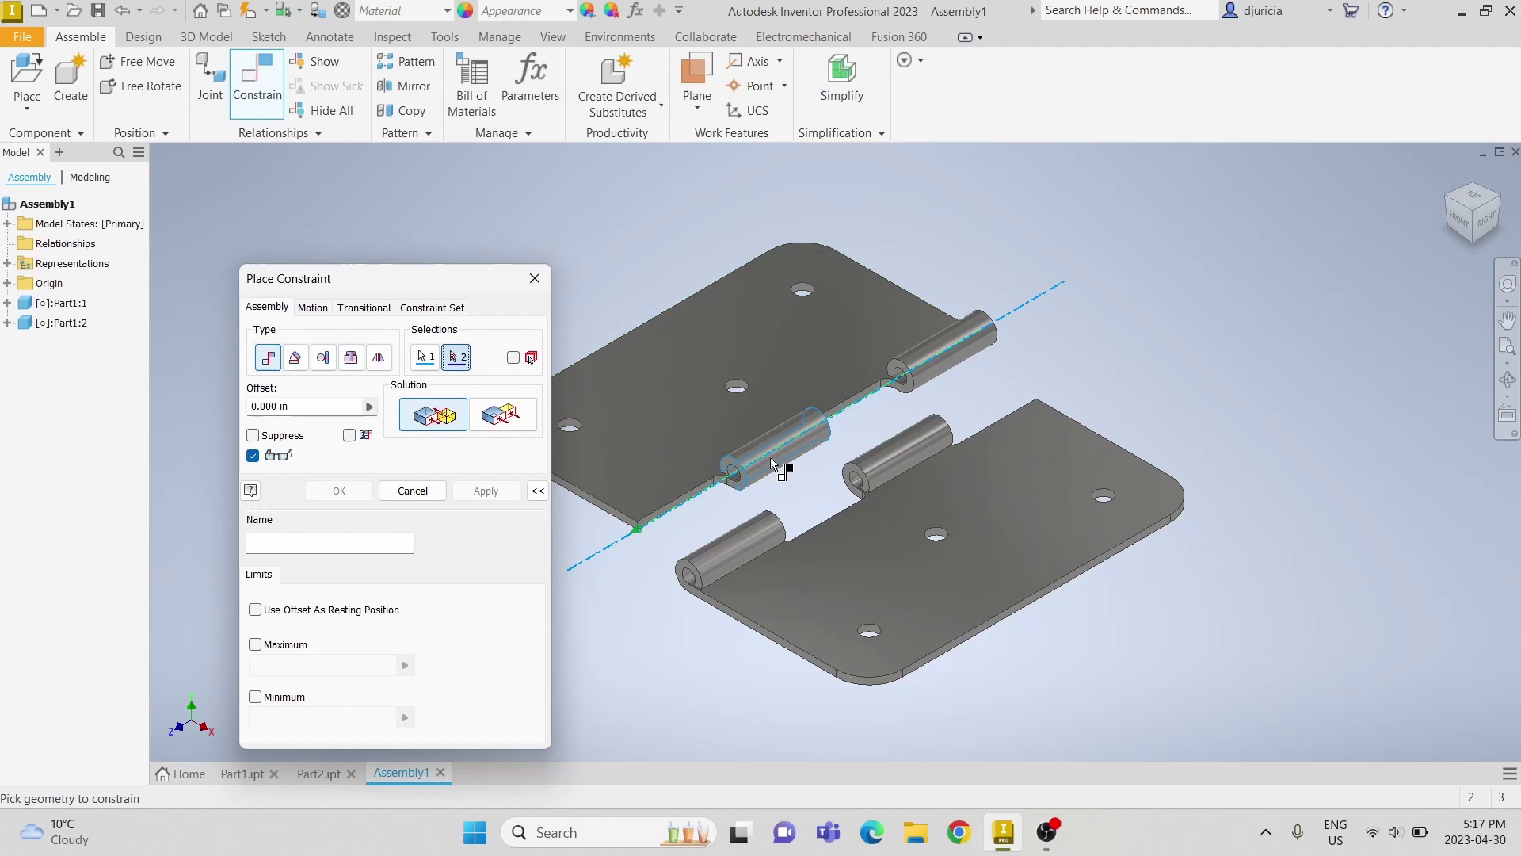
pyautogui.click(734, 563)
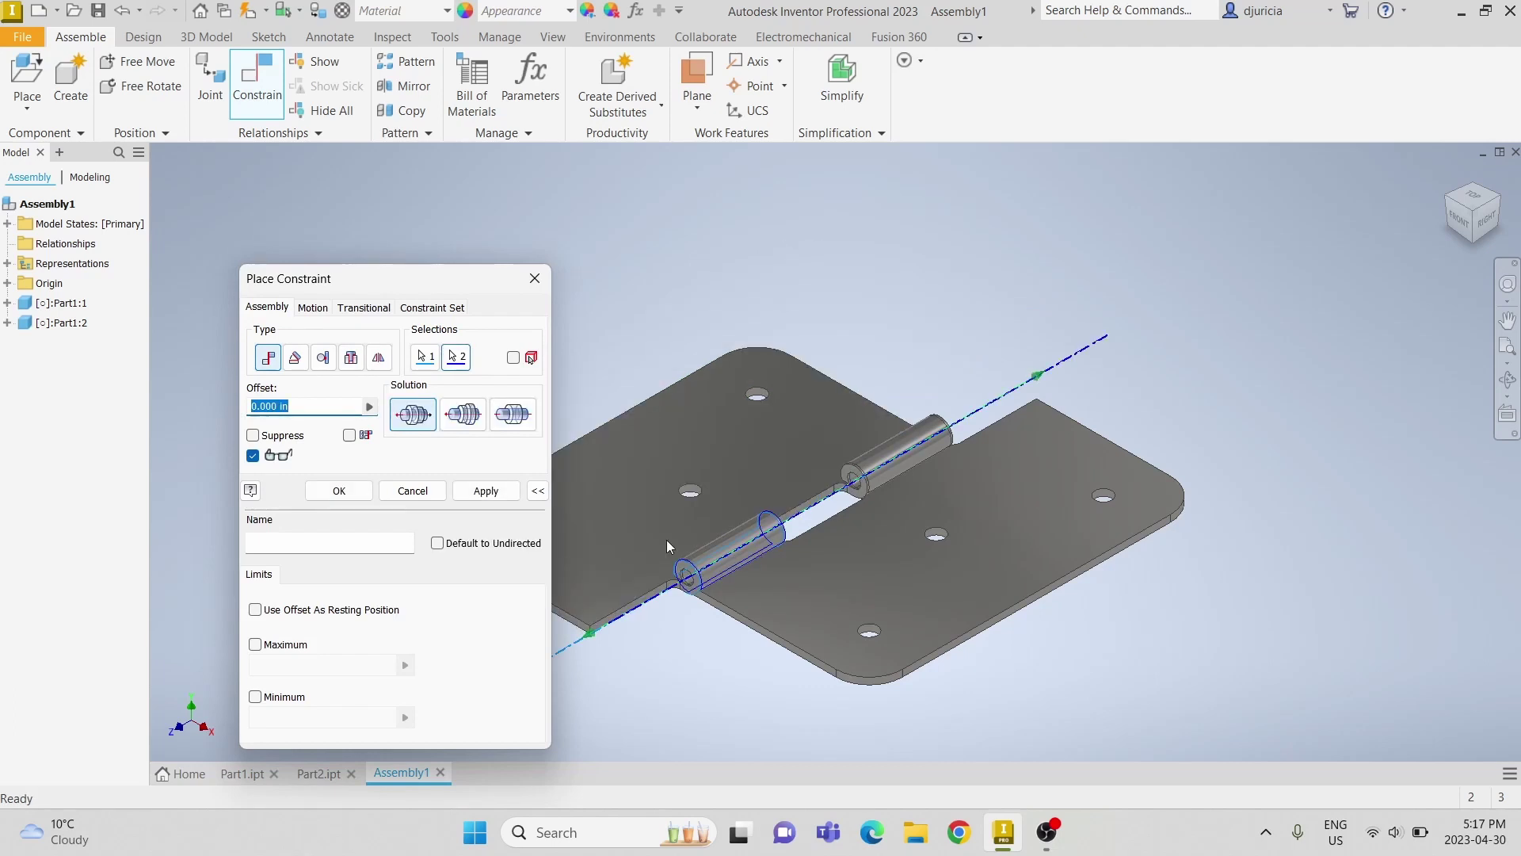
pyautogui.click(496, 495)
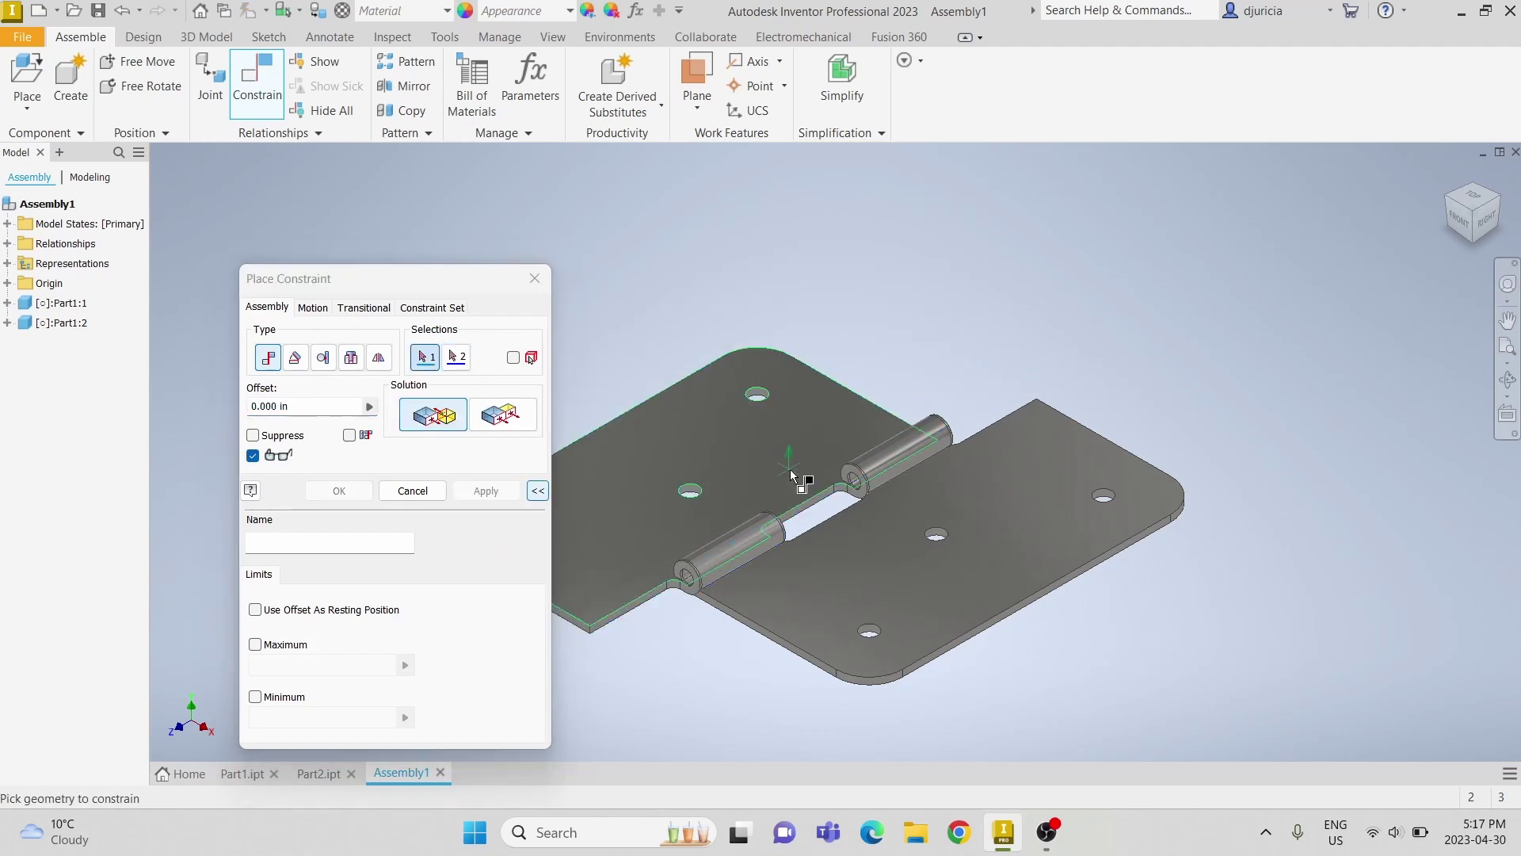
pyautogui.scroll(-5, 852, 489)
pyautogui.scroll(5, 784, 432)
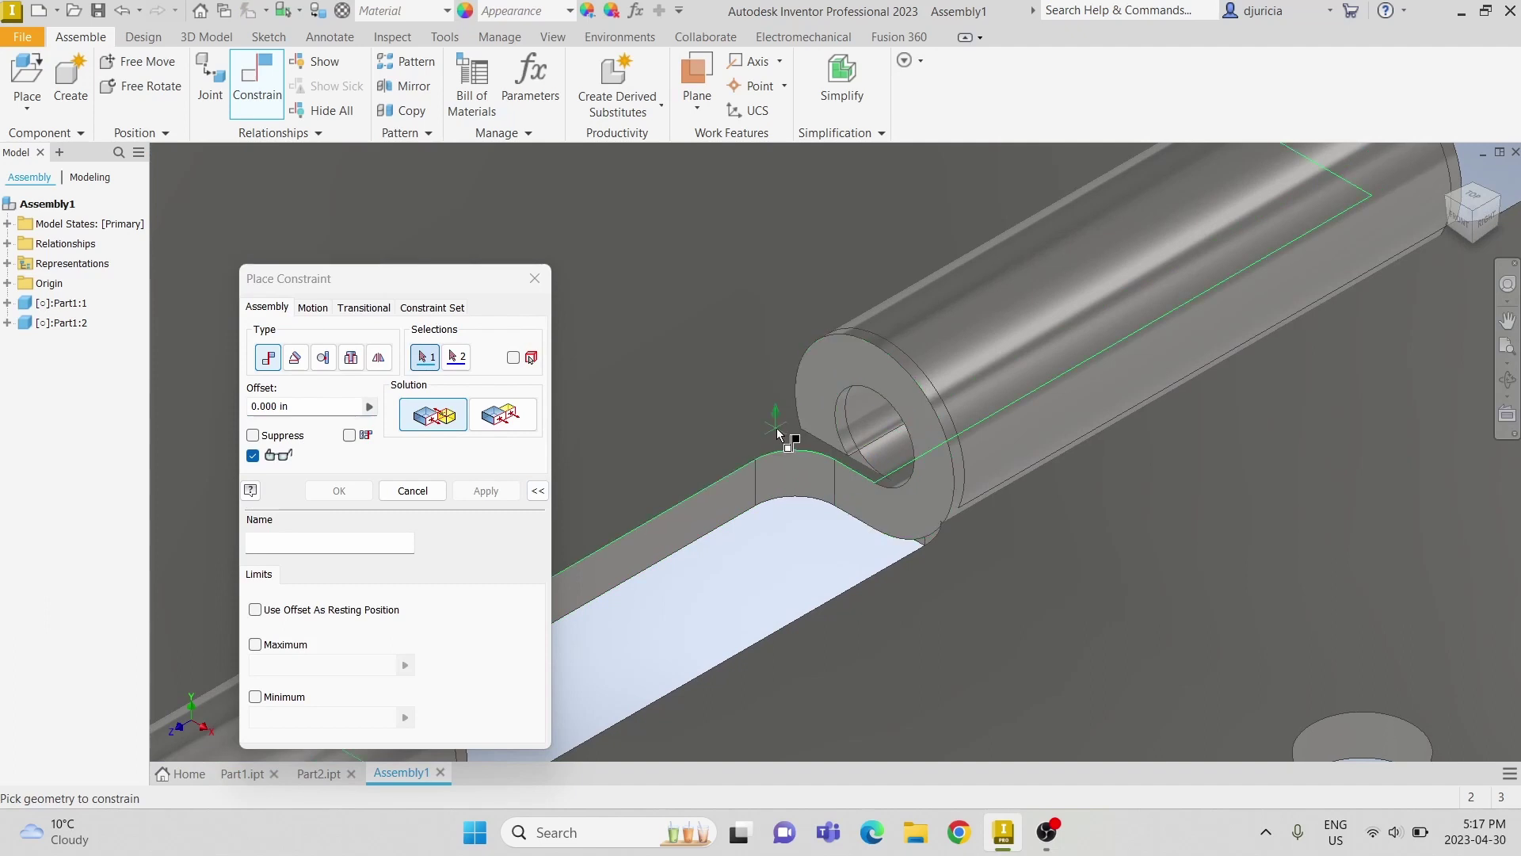
pyautogui.press('Escape')
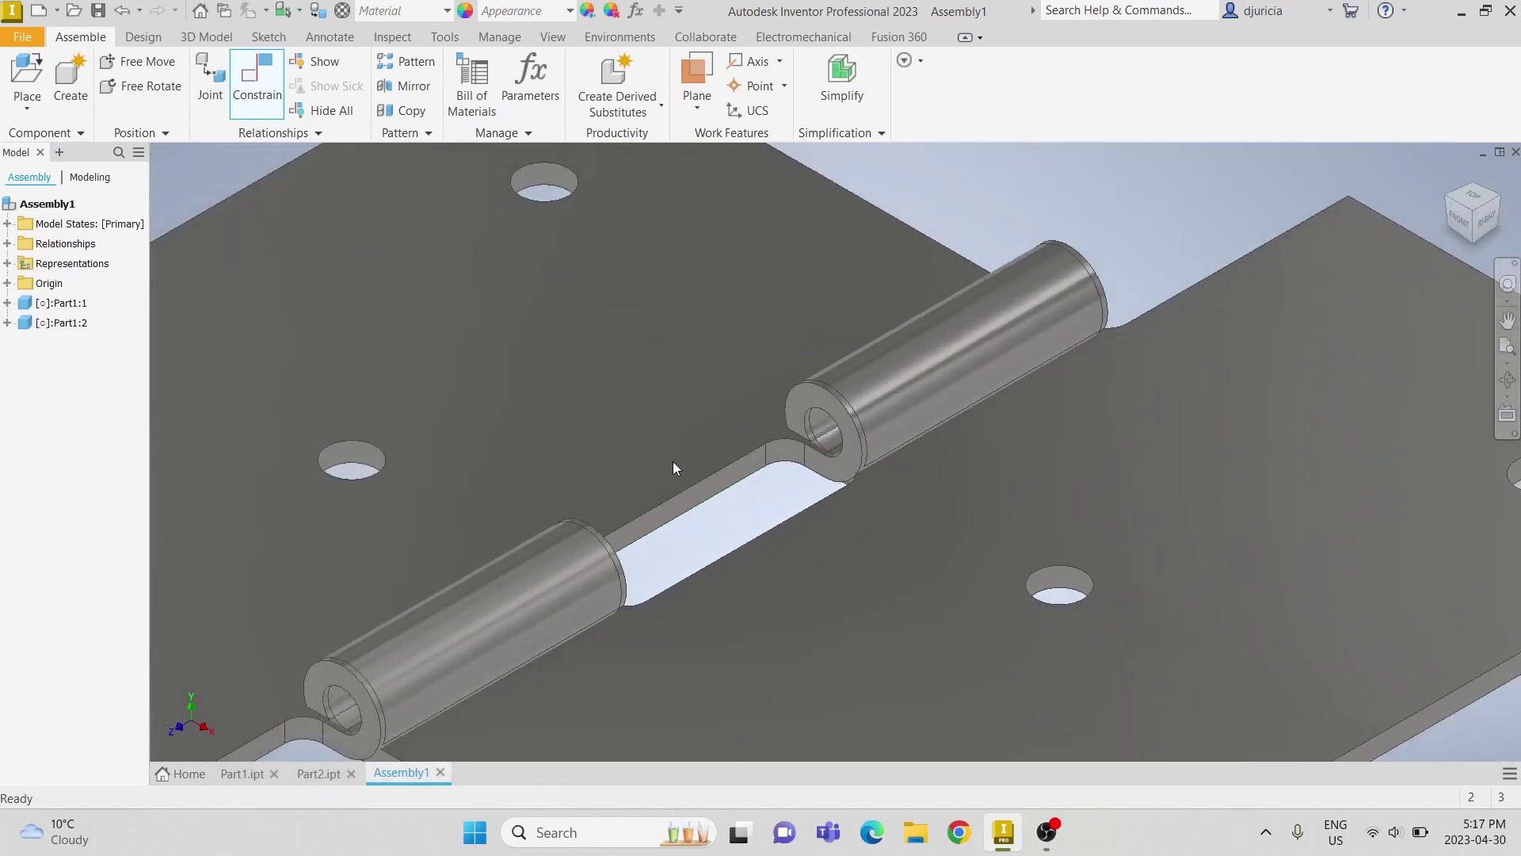
pyautogui.scroll(4, 664, 488)
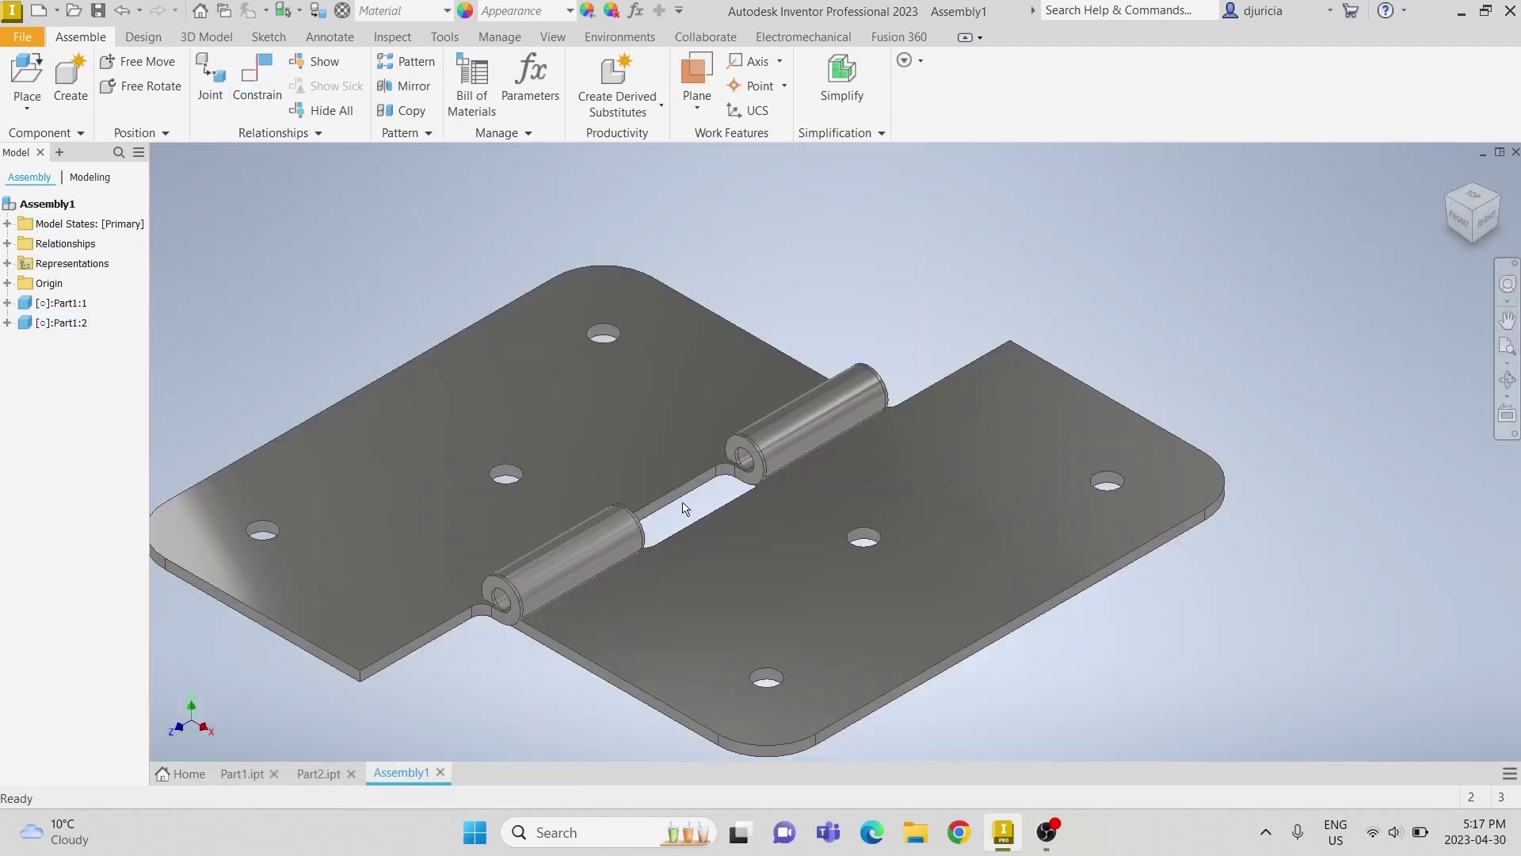
pyautogui.moveTo(337, 630); pyautogui.dragTo(387, 606)
pyautogui.click(289, 283)
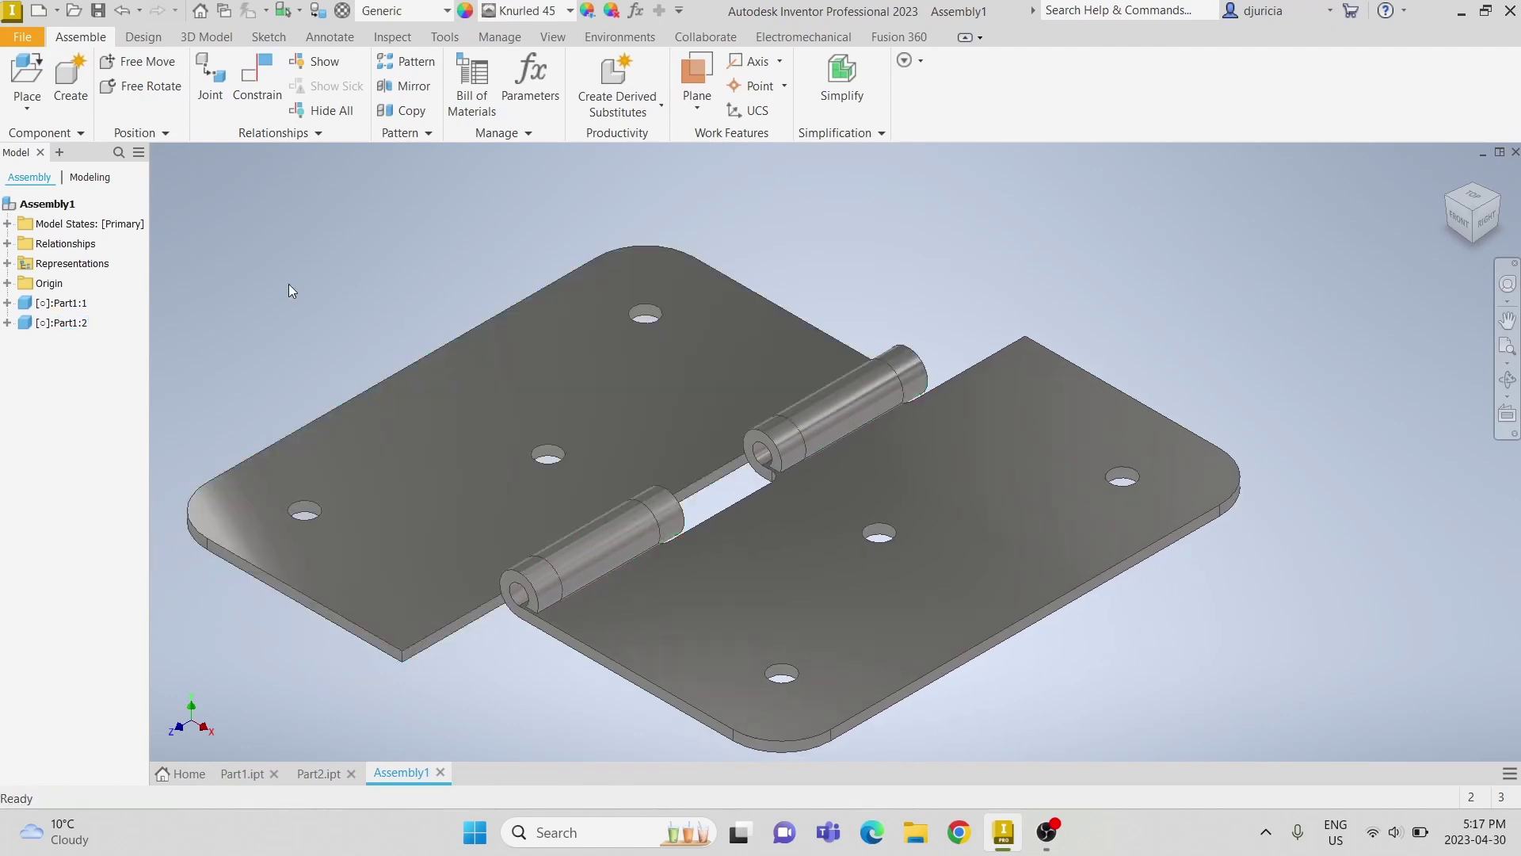
# Mate the facing knuckle end faces of both leaves flush into one continuous barrel.
pyautogui.scroll(-5, 770, 436)
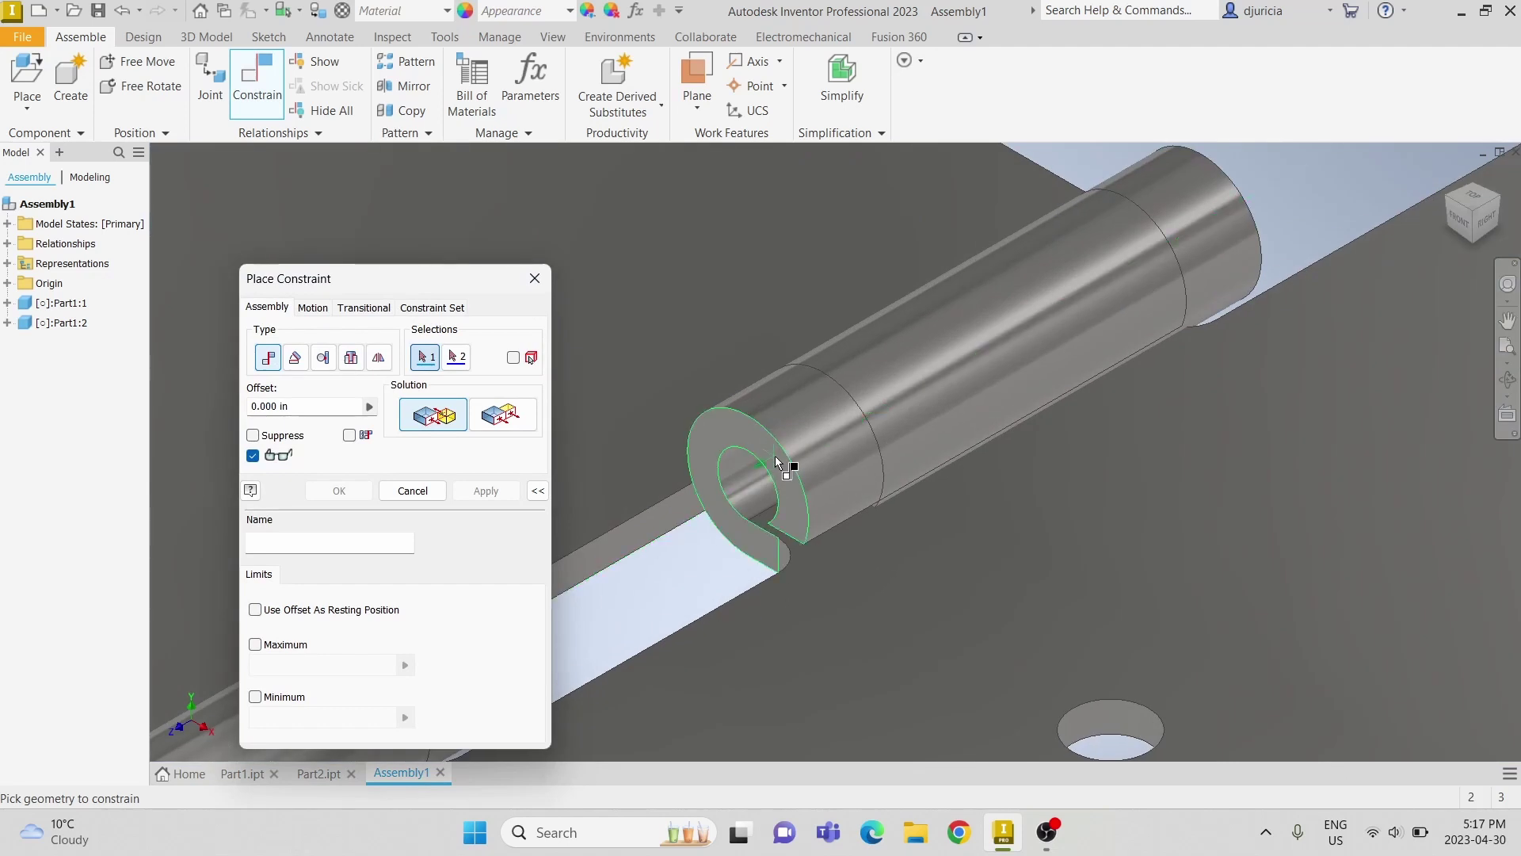
pyautogui.click(776, 460)
pyautogui.scroll(5, 788, 462)
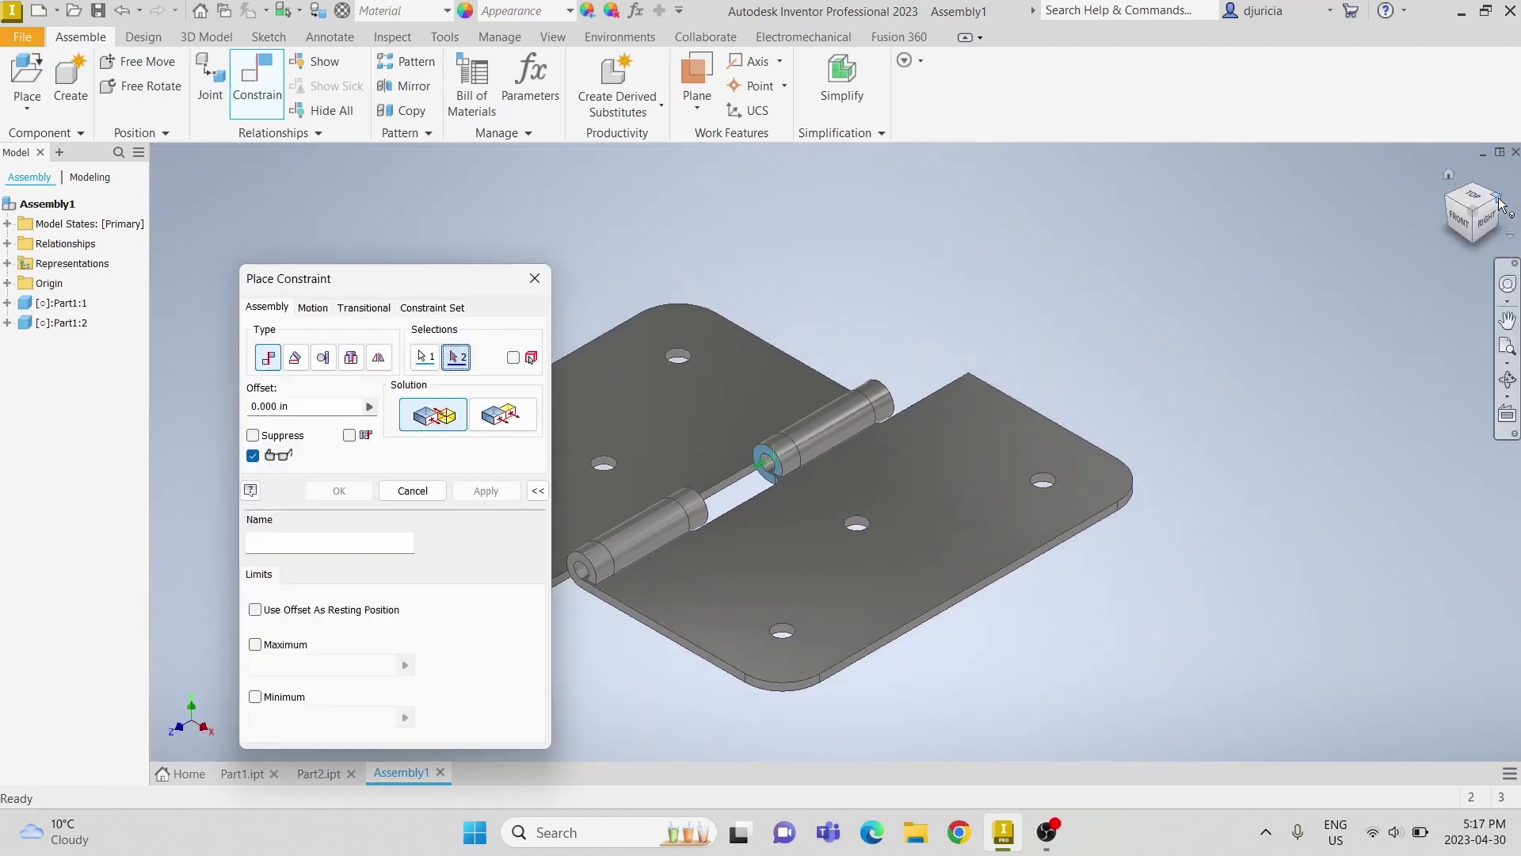
pyautogui.click(1500, 204)
pyautogui.scroll(-5, 812, 434)
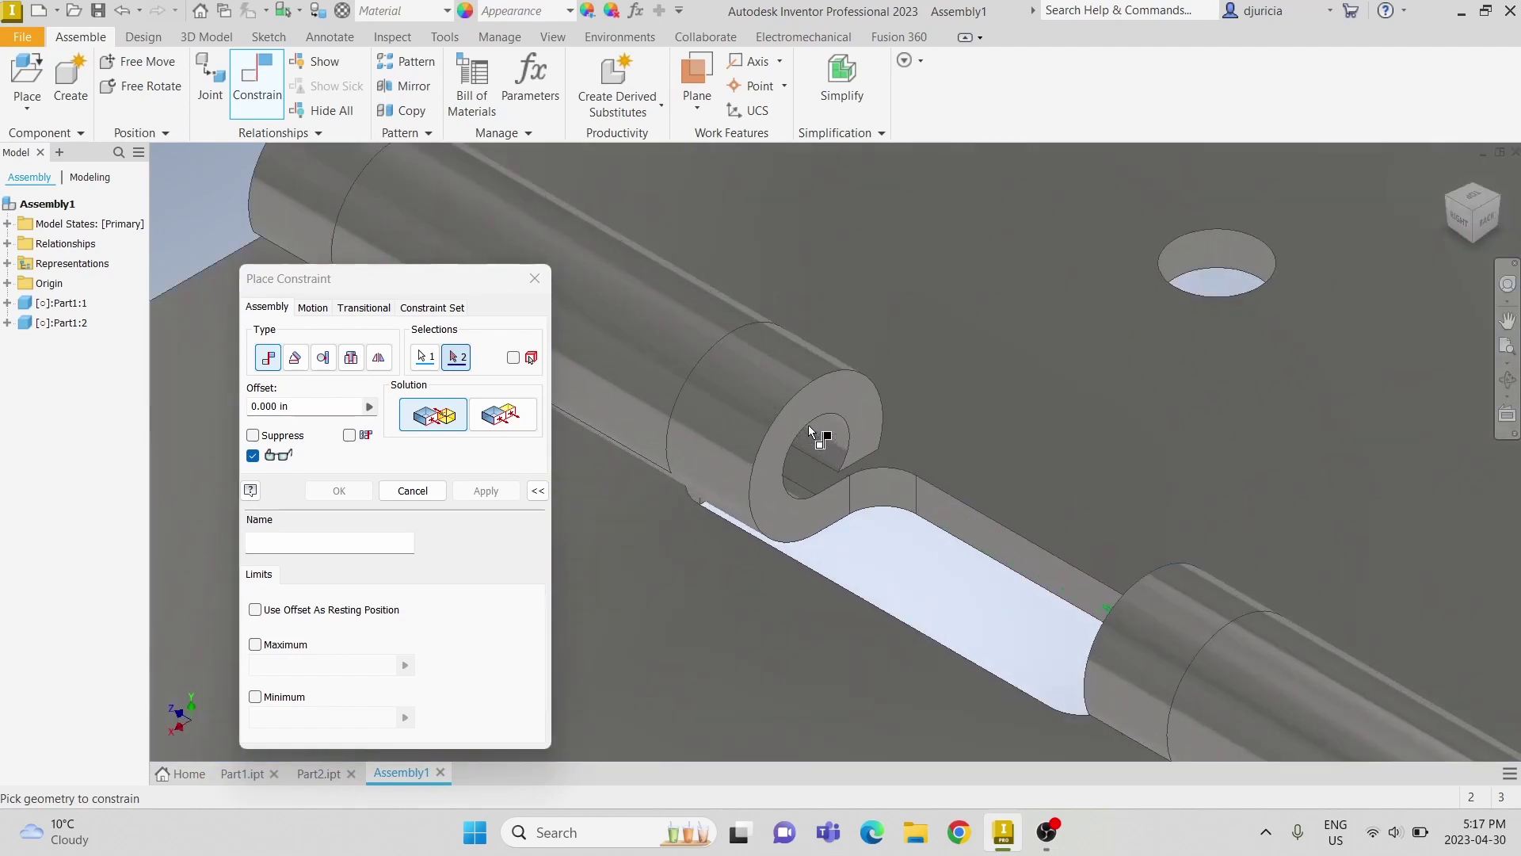
pyautogui.click(812, 427)
pyautogui.scroll(5, 812, 416)
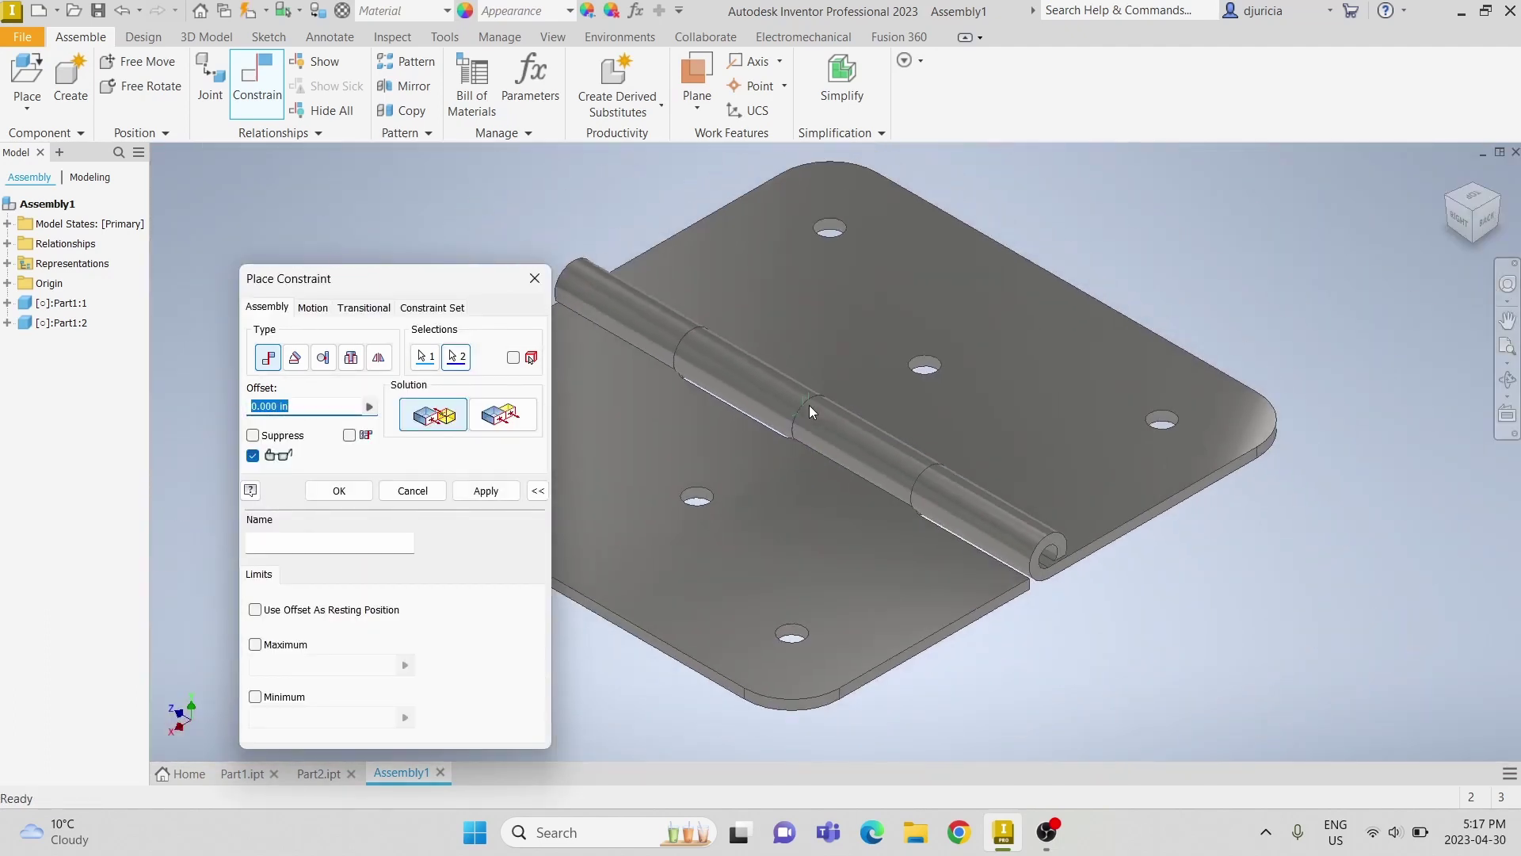
pyautogui.click(360, 499)
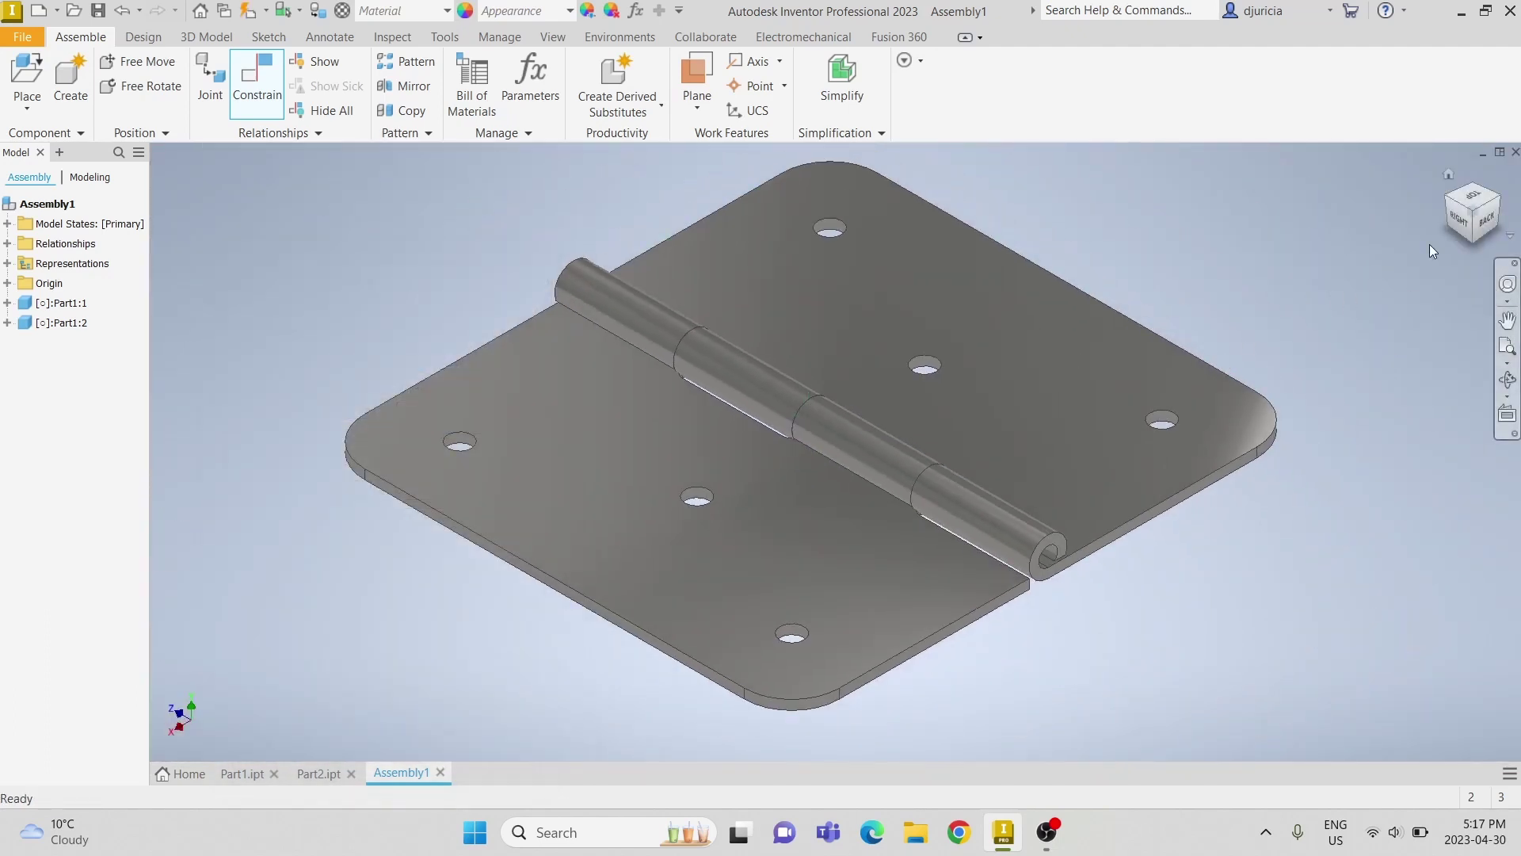
pyautogui.click(1451, 178)
pyautogui.click(1019, 530)
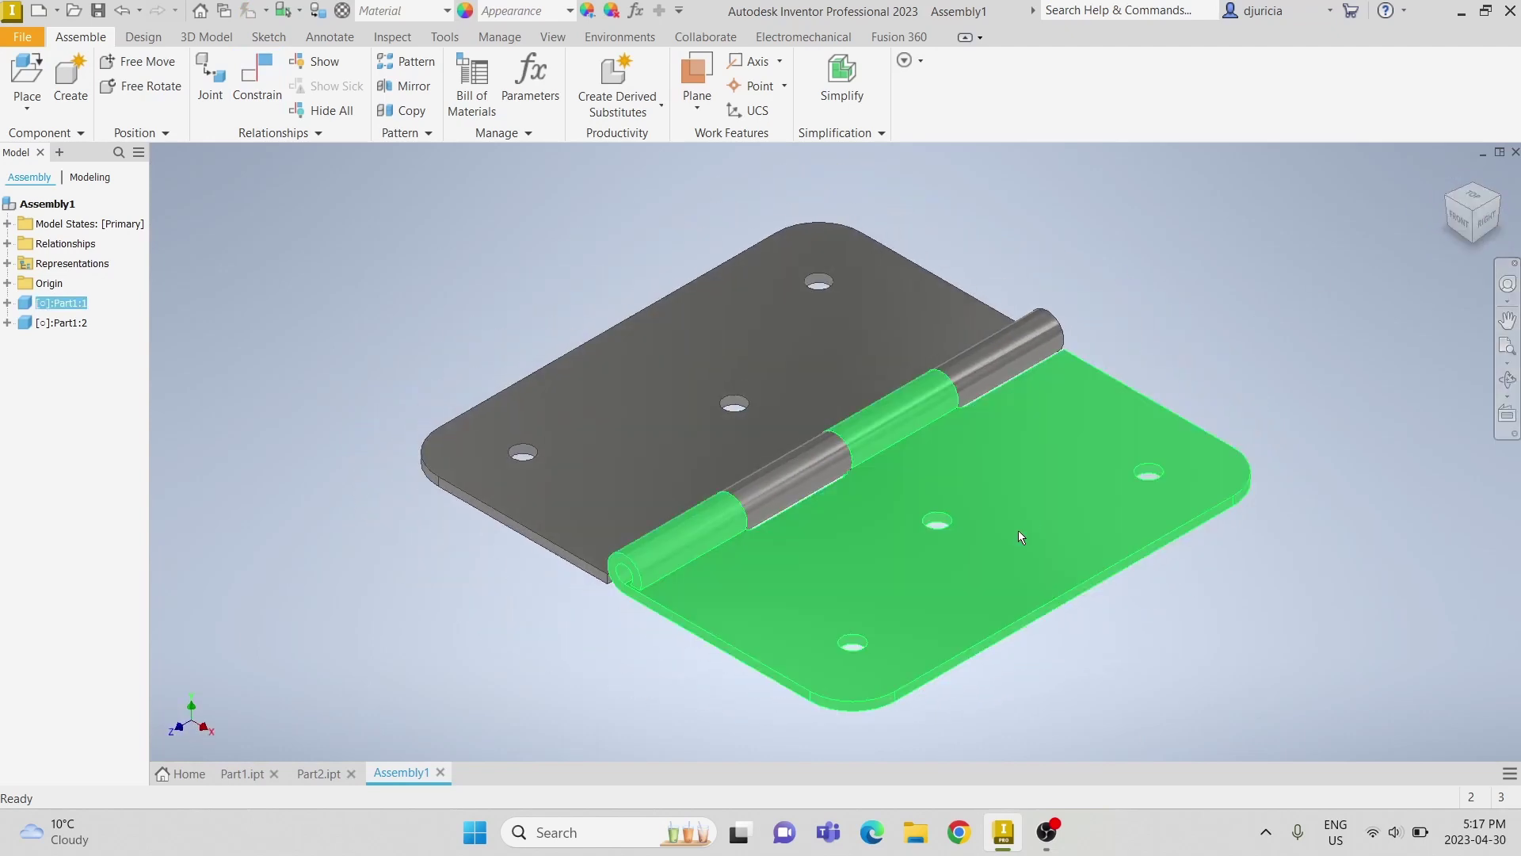
# Ground Part1:1 and place one instance of the pin, Part2.ipt, into the assembly.
pyautogui.rightClick(1019, 530)
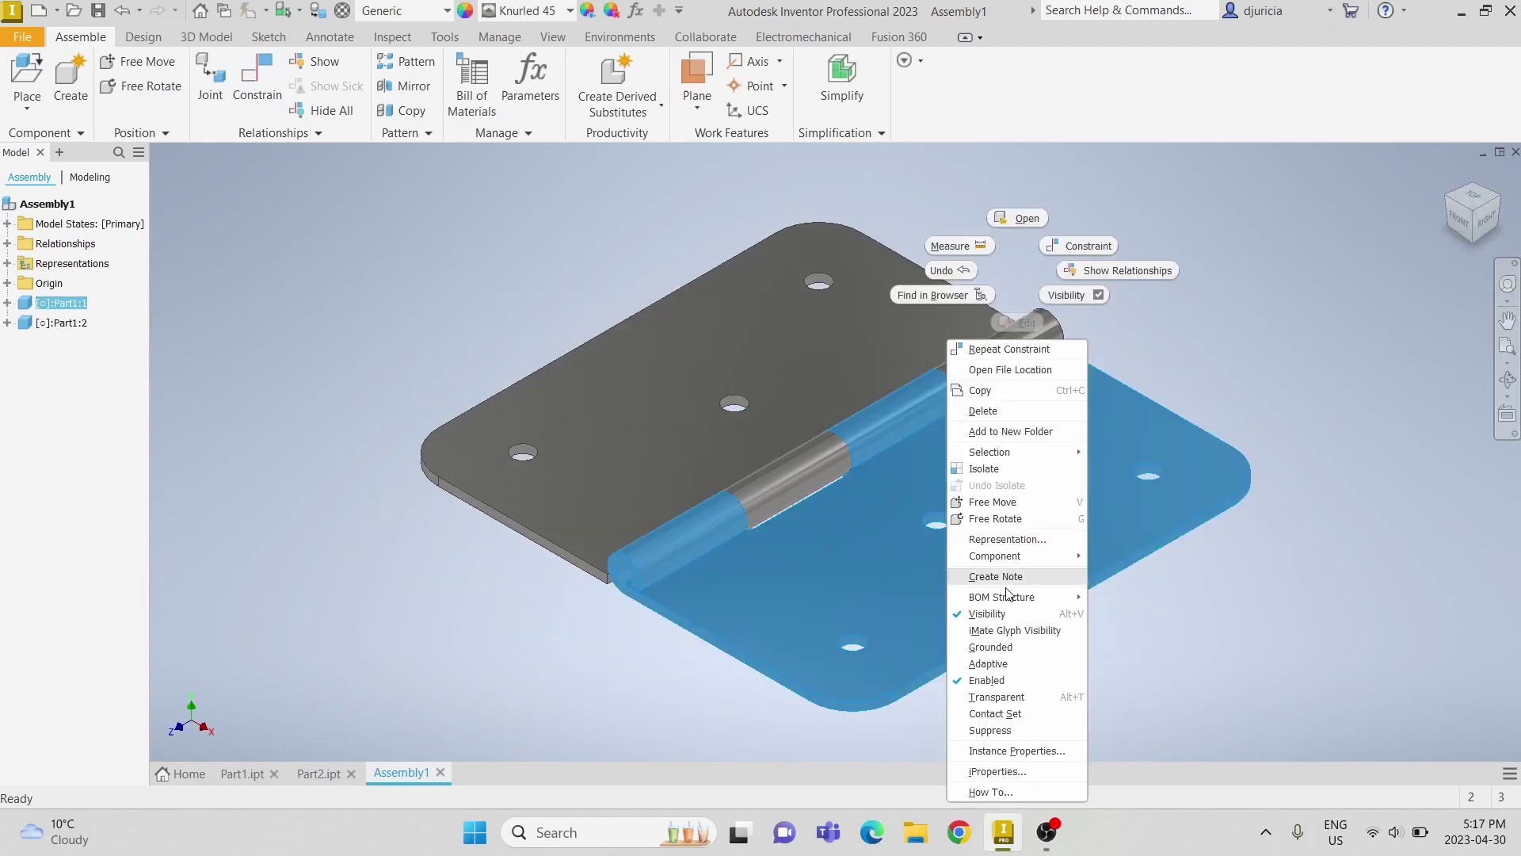
pyautogui.click(1004, 647)
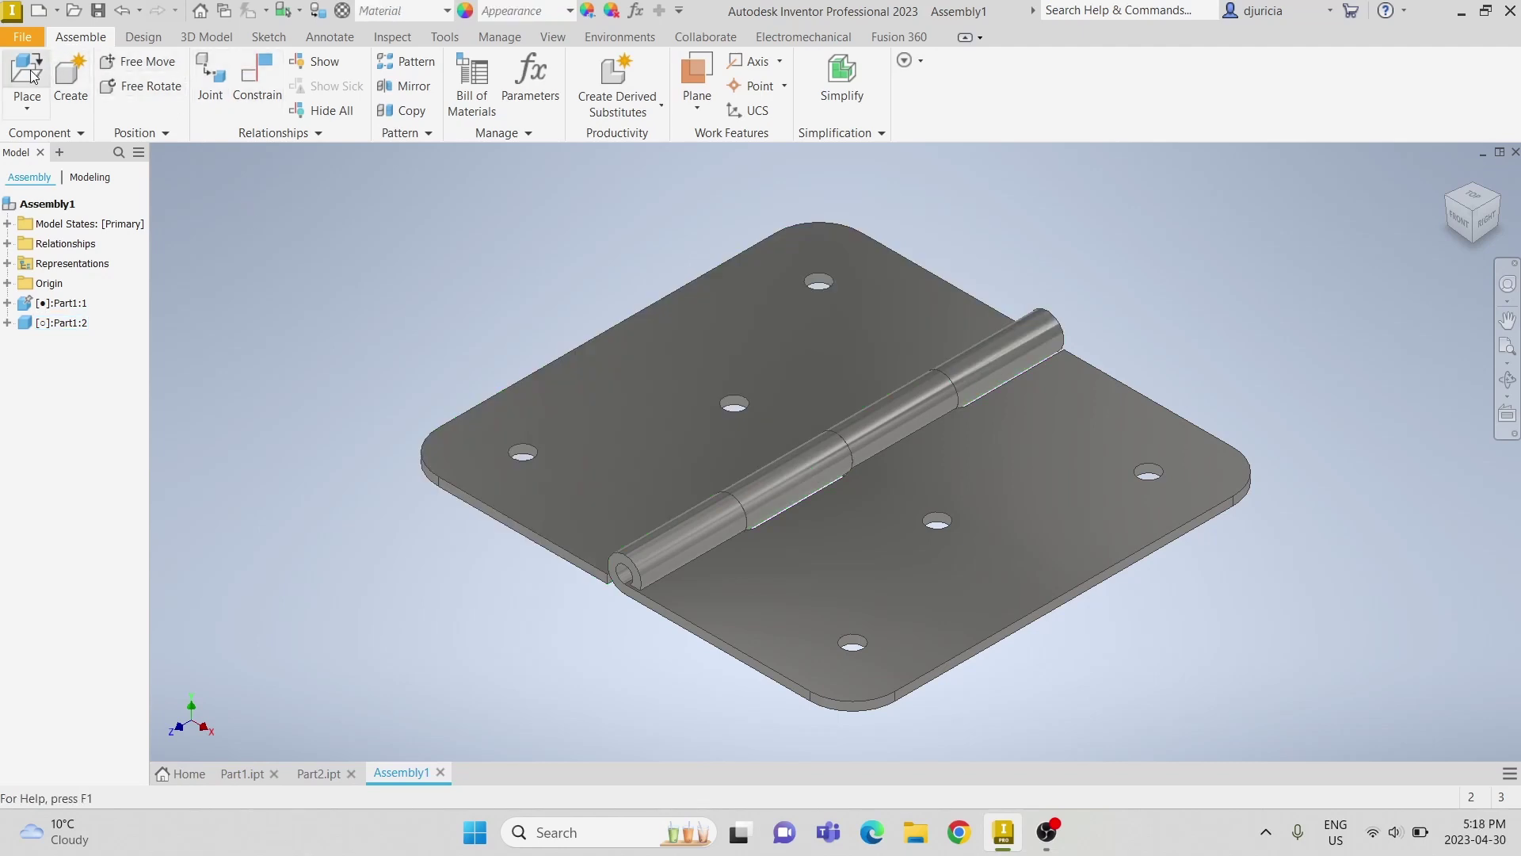
pyautogui.press('p')
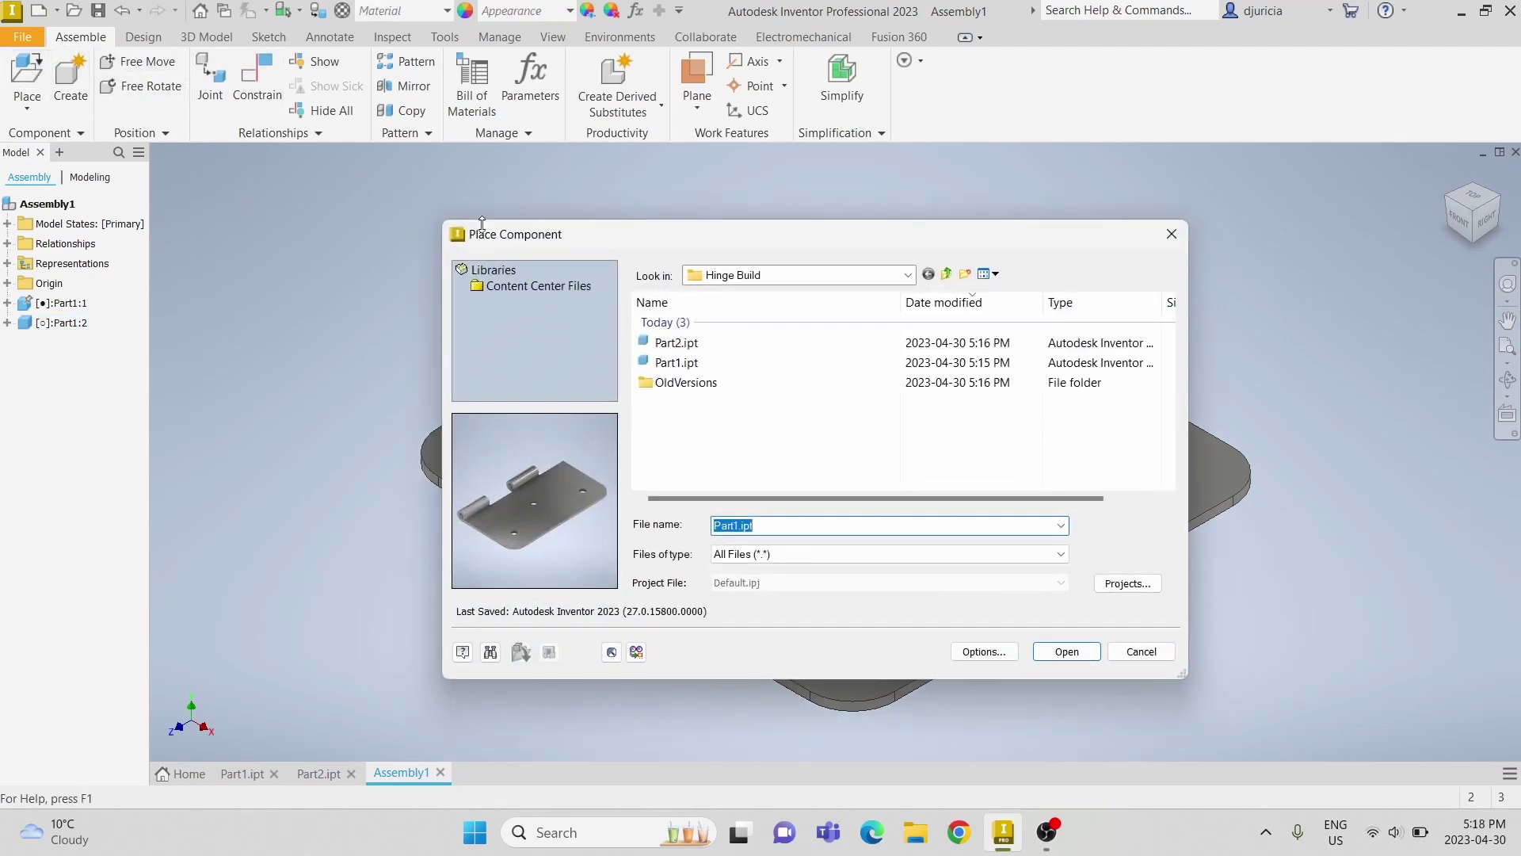
pyautogui.doubleClick(669, 346)
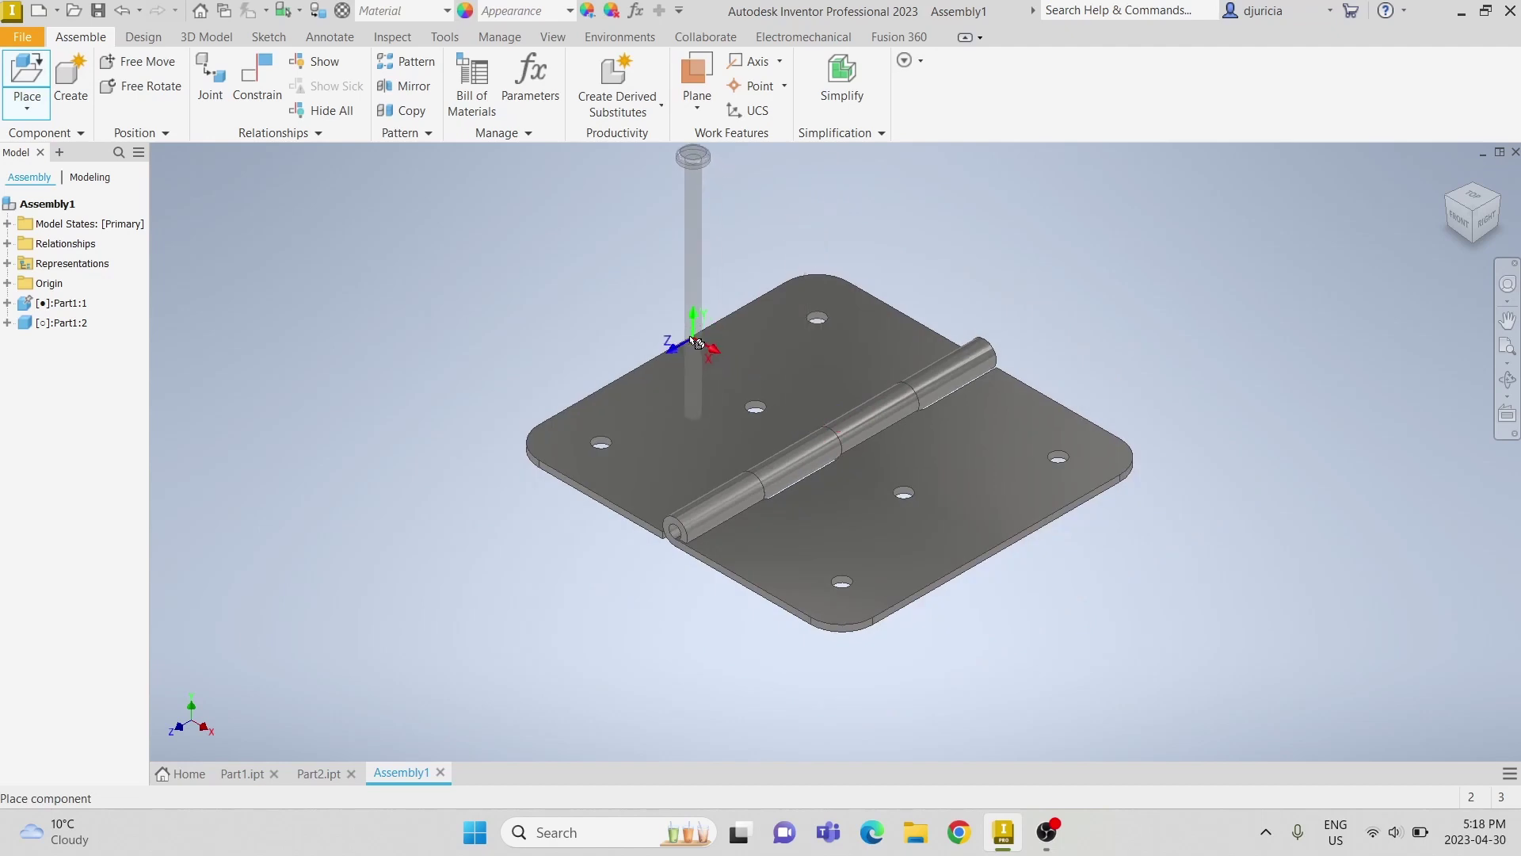
pyautogui.click(683, 337)
pyautogui.press('Escape')
# Mate the pin's axis to the knuckle axis so the pin runs through the barrel.
pyautogui.press('c')
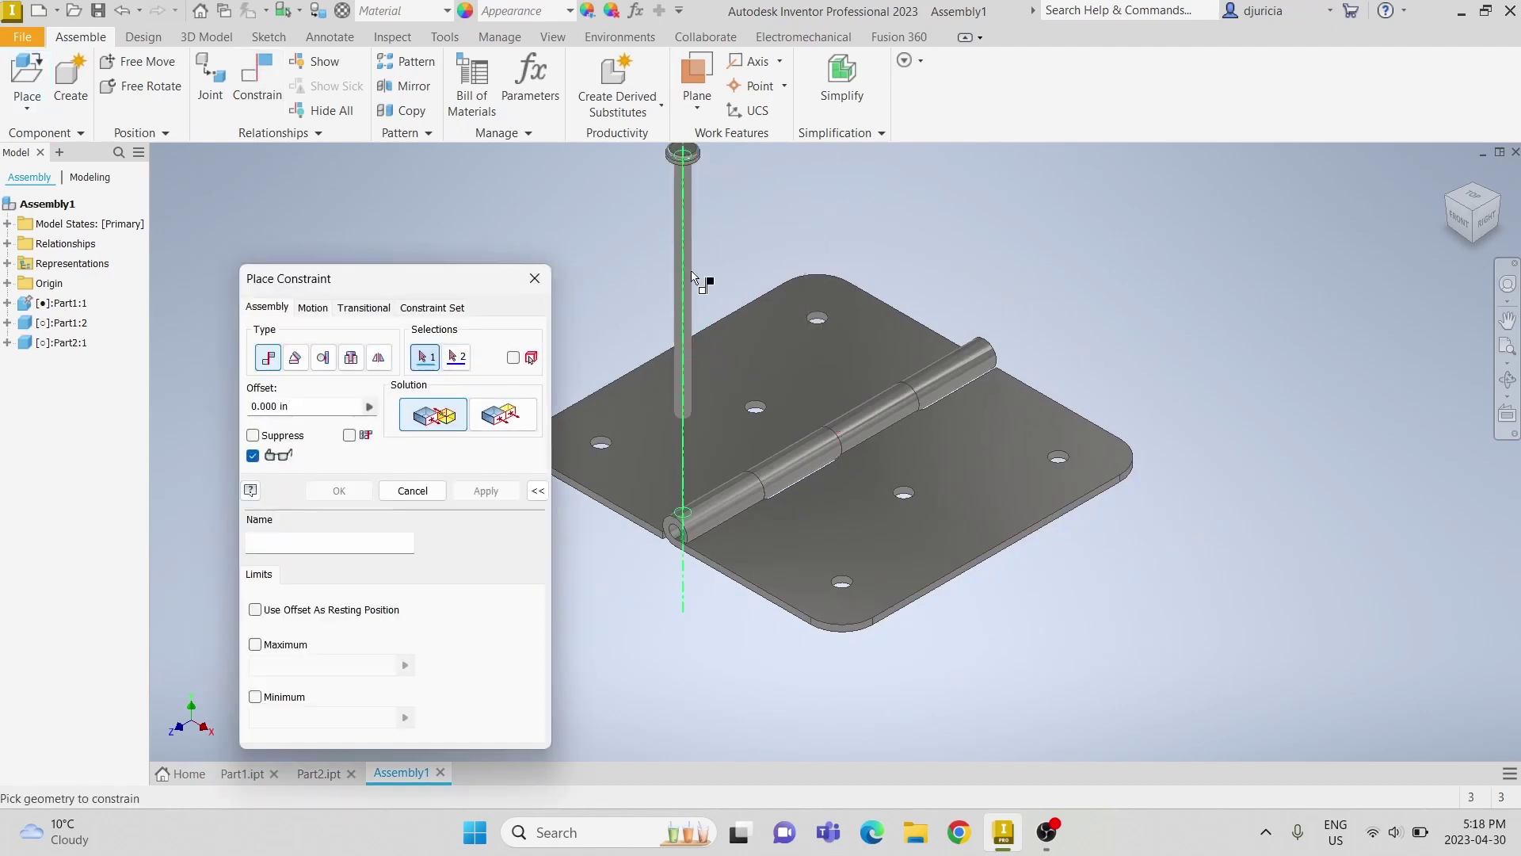
pyautogui.click(688, 281)
pyautogui.click(885, 420)
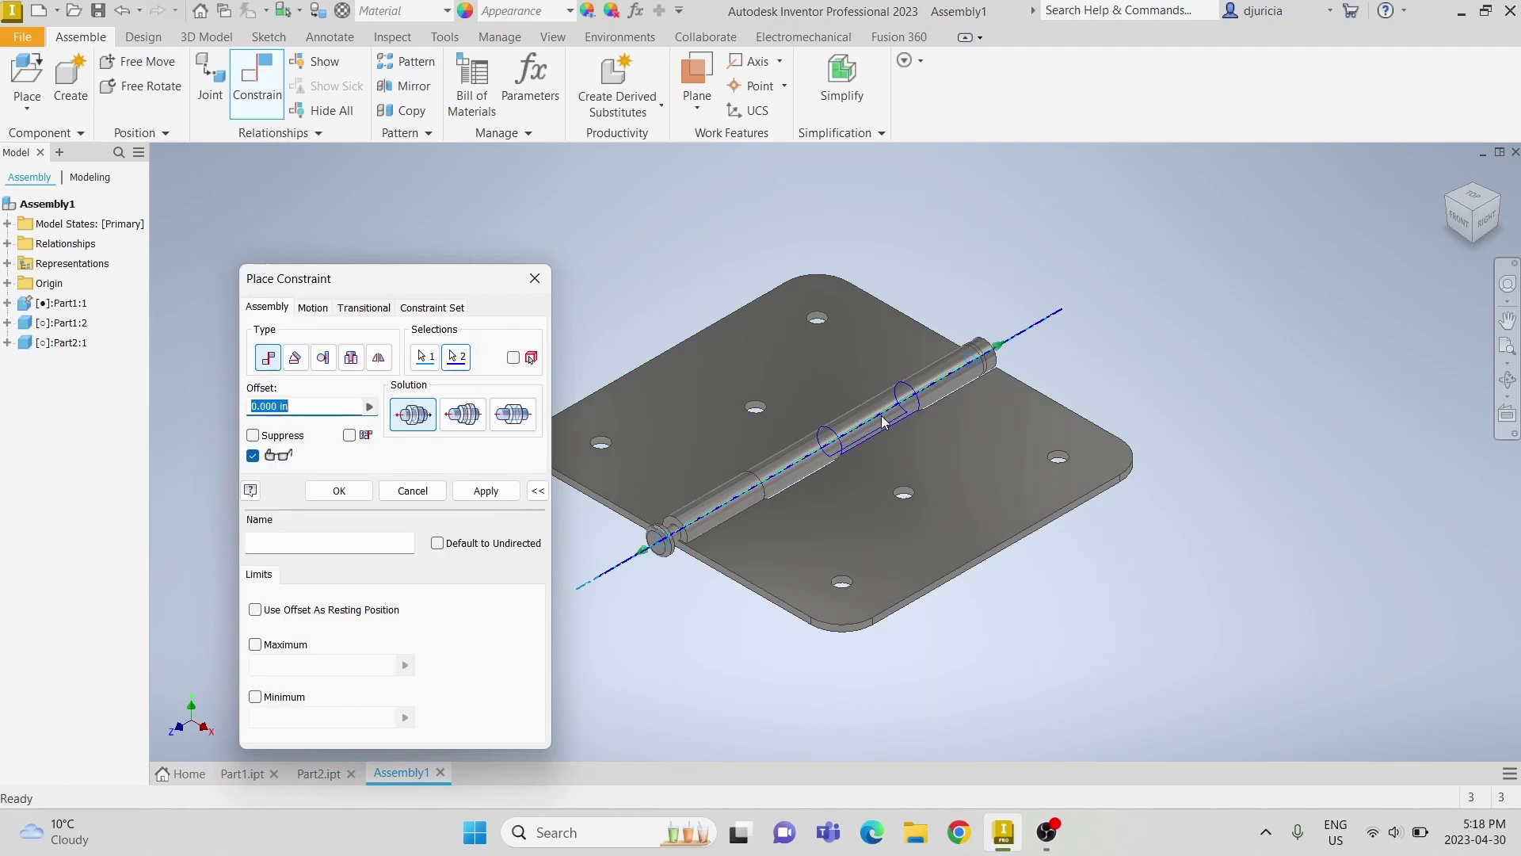
pyautogui.click(485, 491)
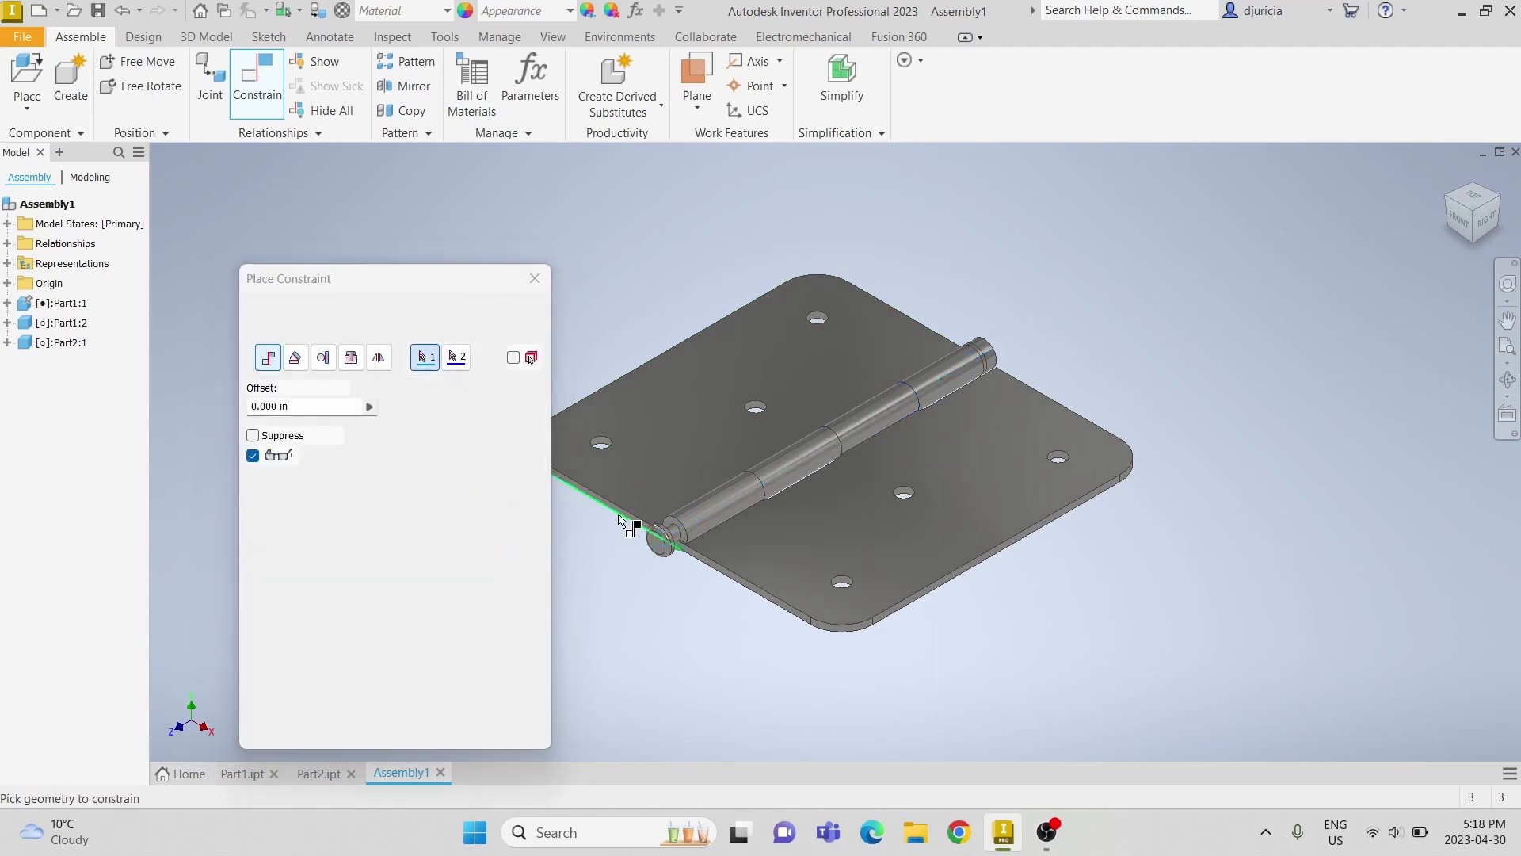
# Mate the edge under the pin head to the barrel end circle, seating the head flush.
pyautogui.scroll(5, 681, 519)
pyautogui.click(683, 507)
pyautogui.scroll(-5, 680, 515)
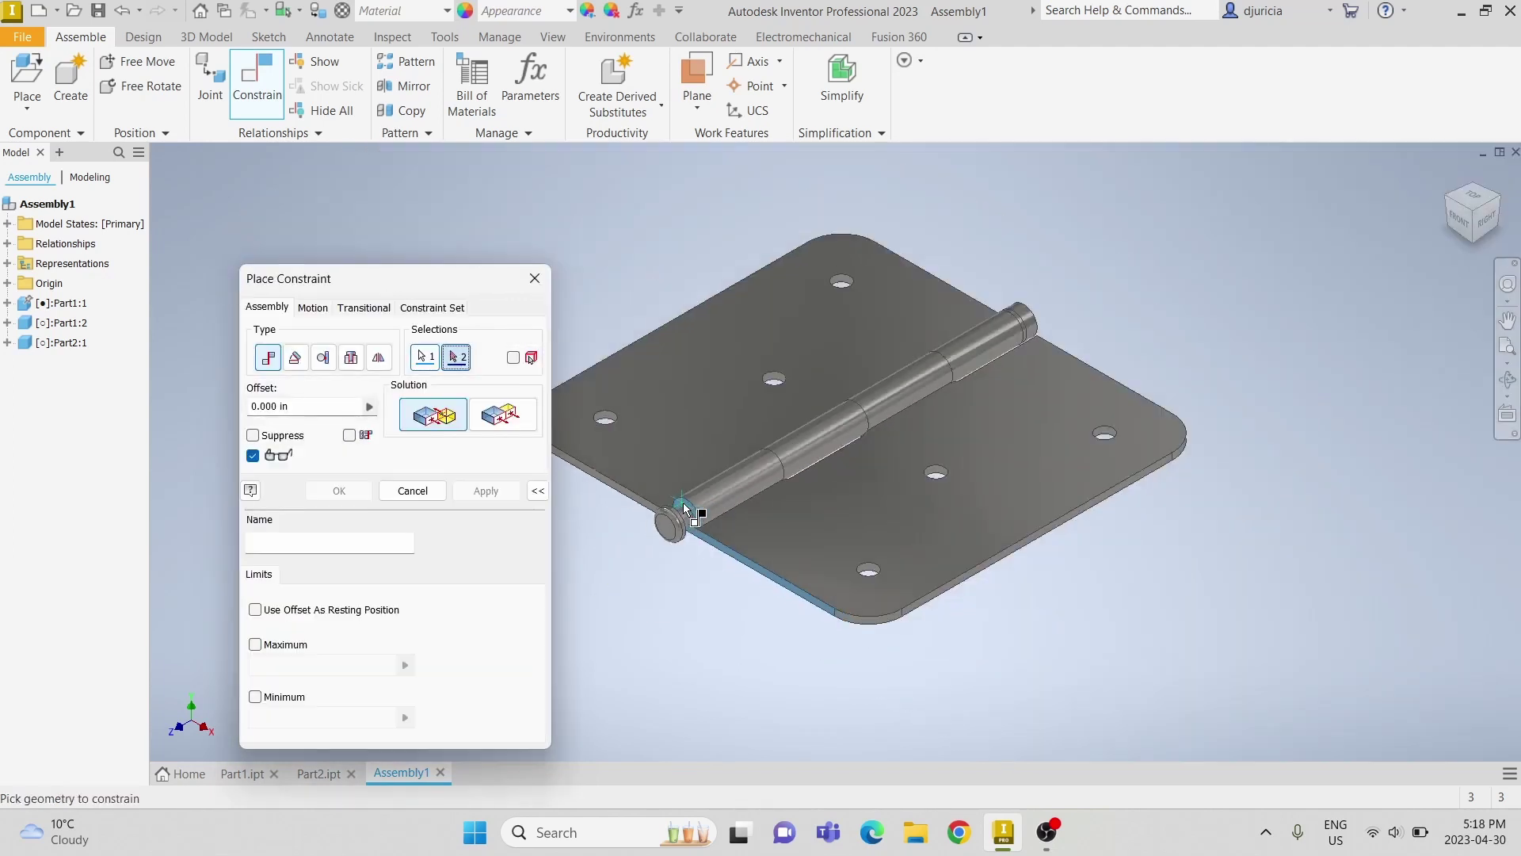
pyautogui.click(1501, 200)
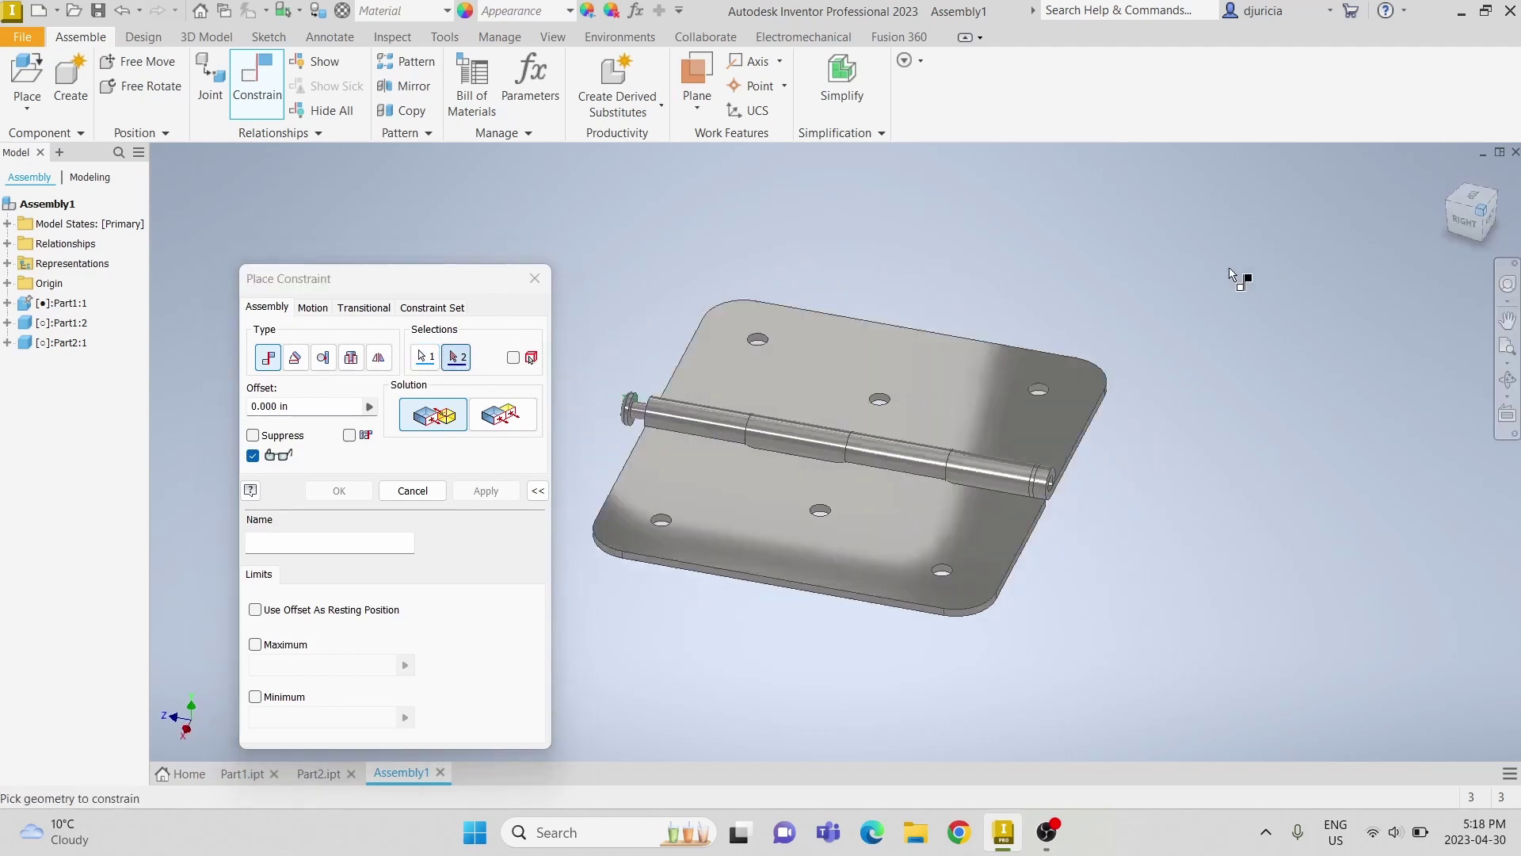
pyautogui.scroll(5, 682, 365)
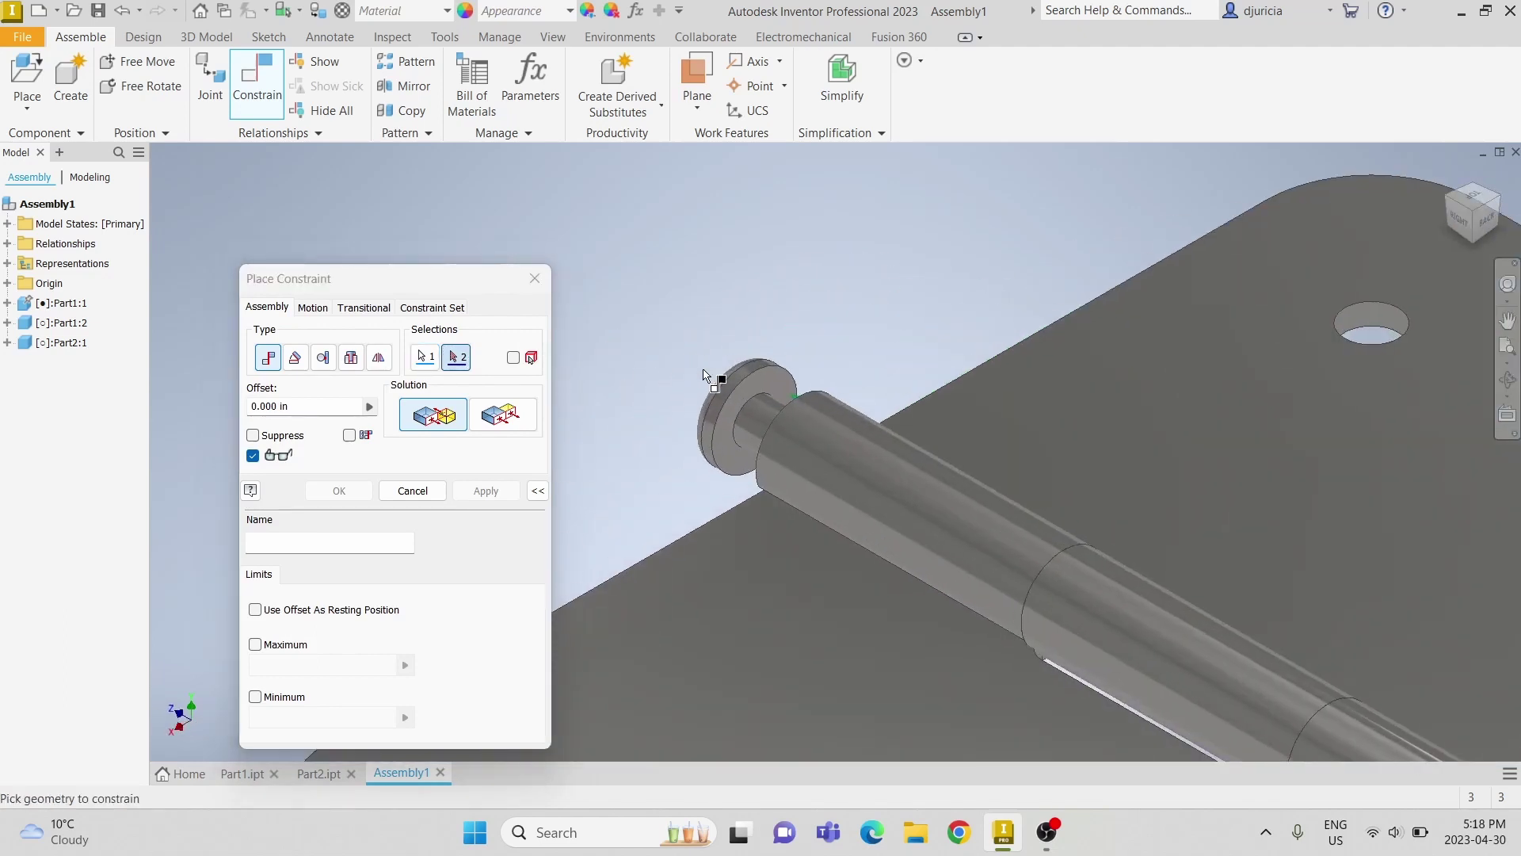
pyautogui.click(750, 404)
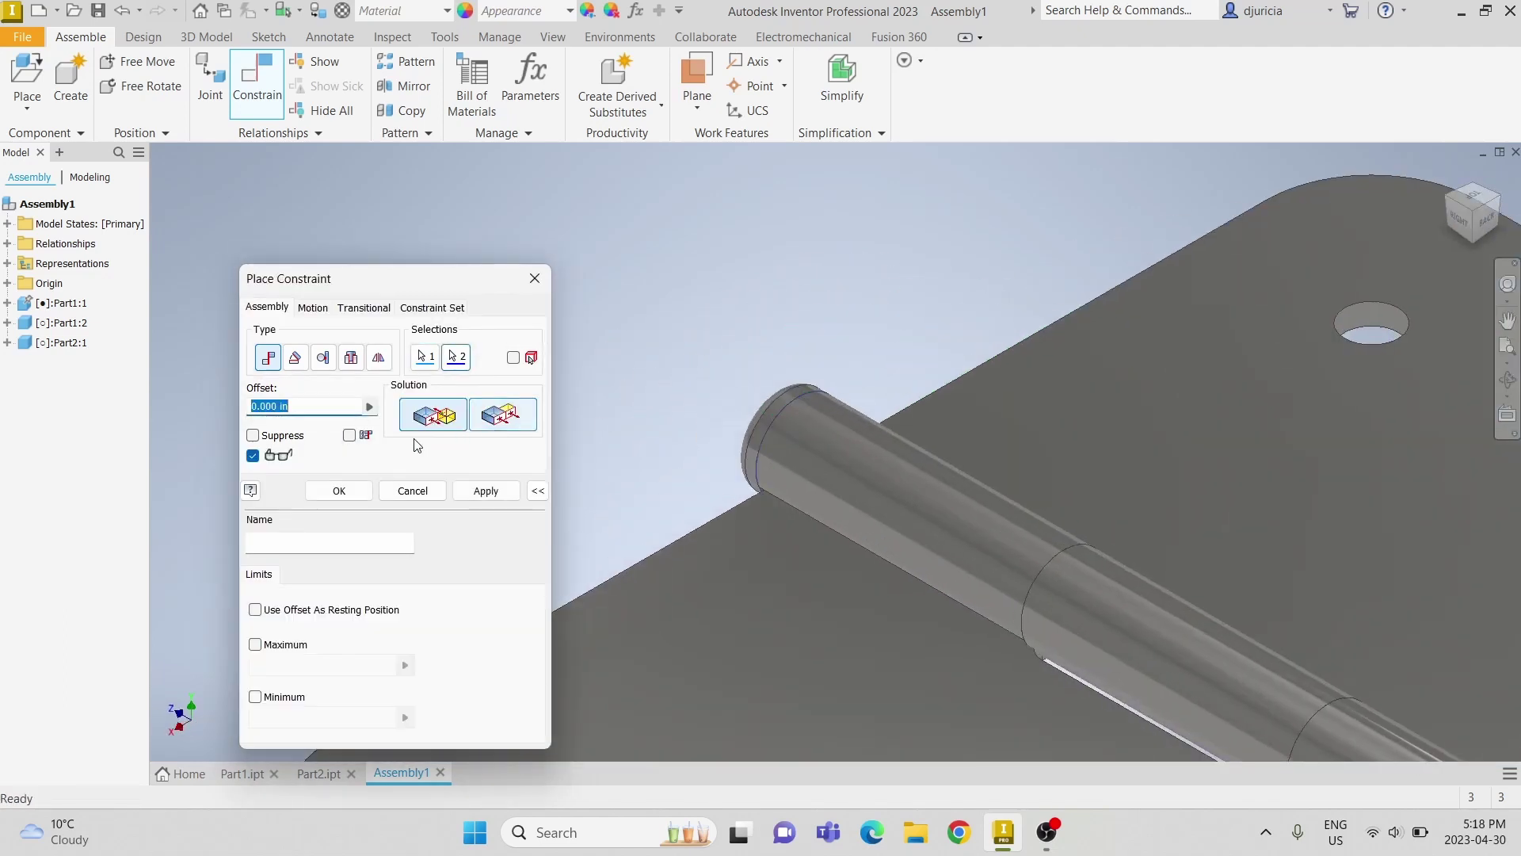
pyautogui.click(339, 490)
# Fit the whole hinge in view and turn it 90 degrees to inspect the assembly.
pyautogui.click(1479, 221)
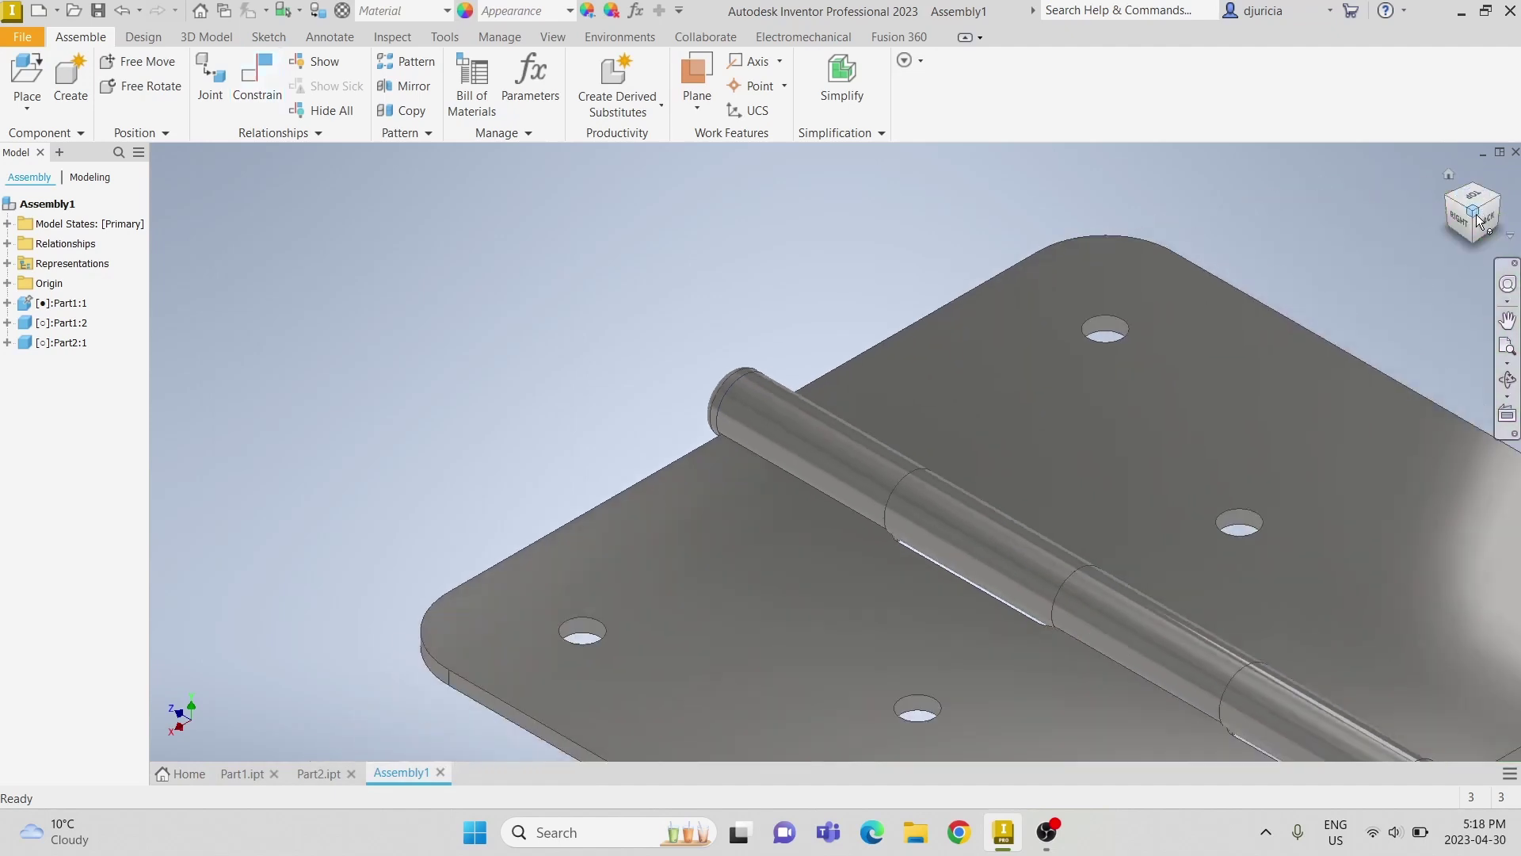
pyautogui.click(1446, 196)
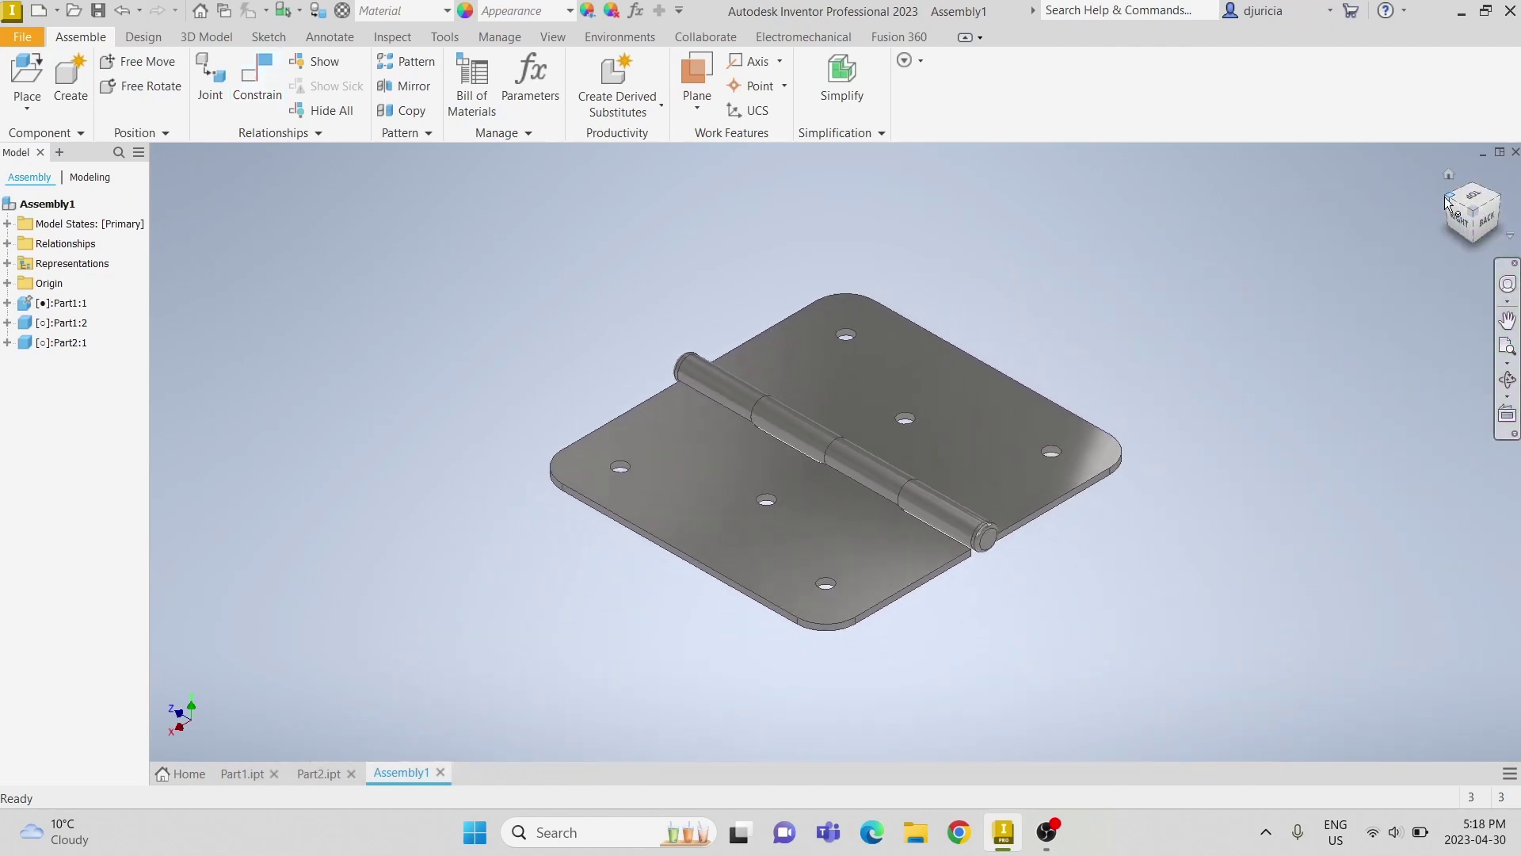